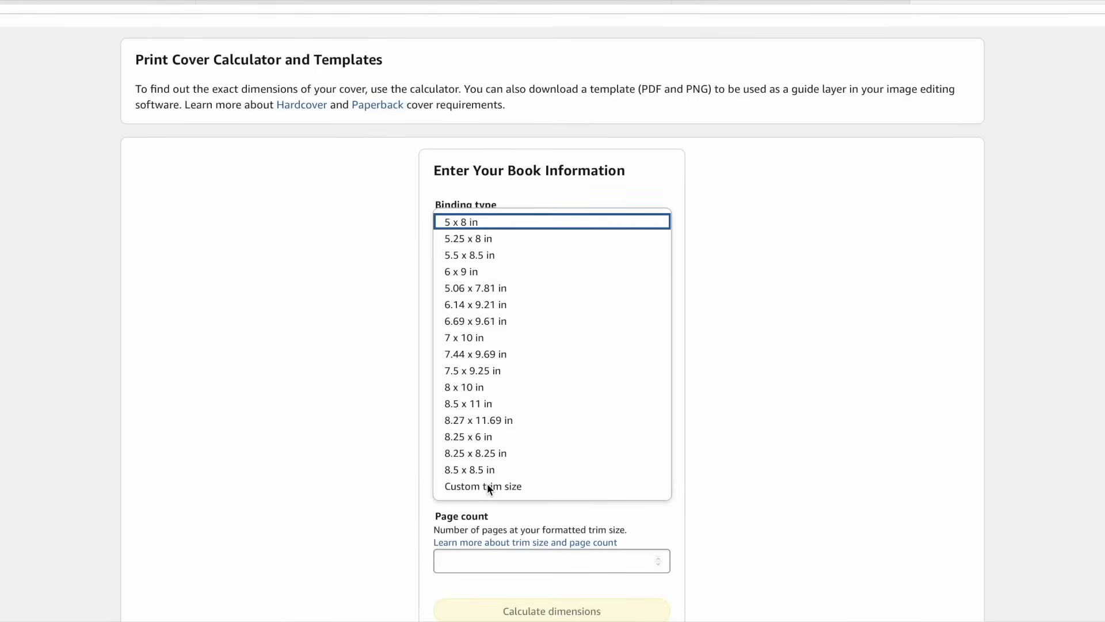
Step: Set the print cover calculator's interior trim size to 8.5 x 8.5 in and the page count to 54
click(501, 470)
scroll(502, 475, down, 1)
click(506, 487)
text(54)
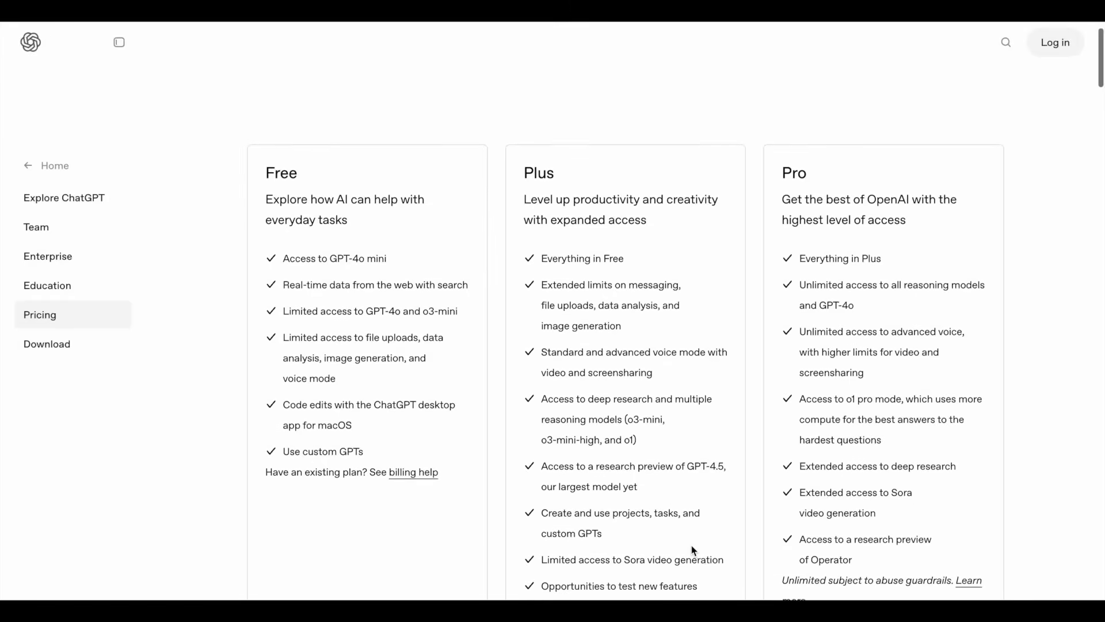
Step: Compare the features and monthly prices of the Free, Plus and Pro plans on the ChatGPT pricing page
scroll(691, 545, down, 3)
scroll(692, 547, down, 2)
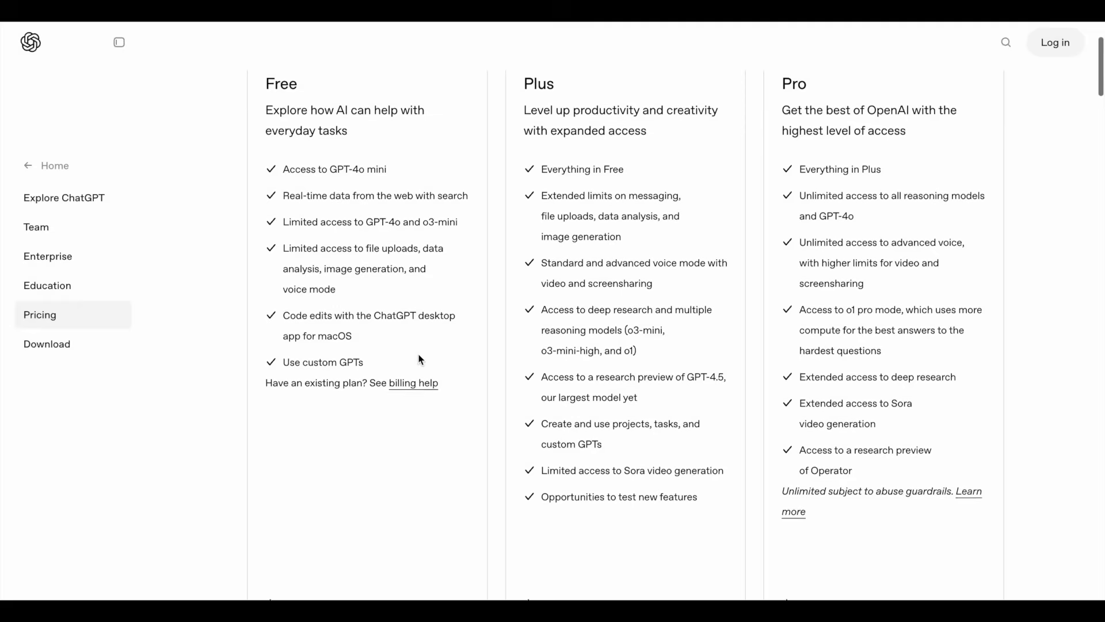
scroll(419, 360, up, 1)
scroll(424, 358, down, 3)
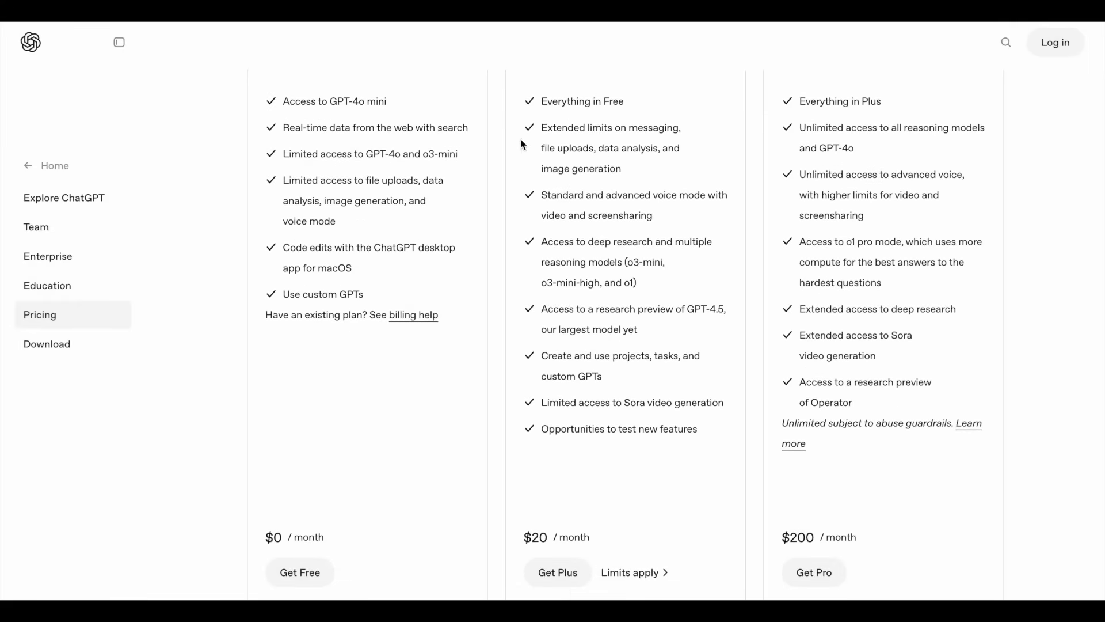
scroll(553, 143, up, 2)
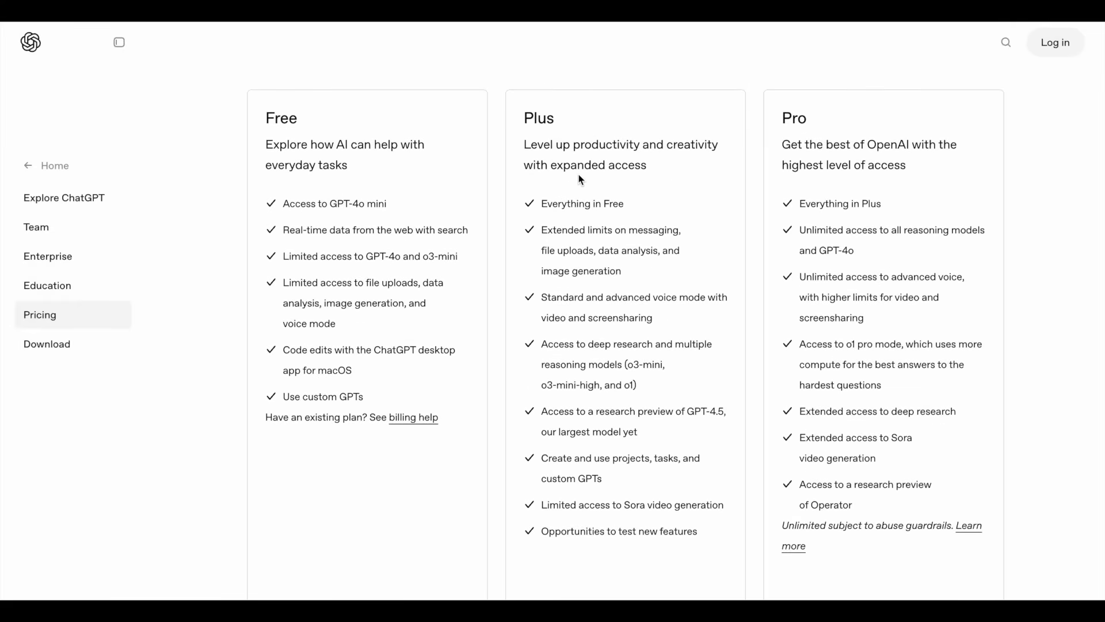
scroll(580, 179, down, 2)
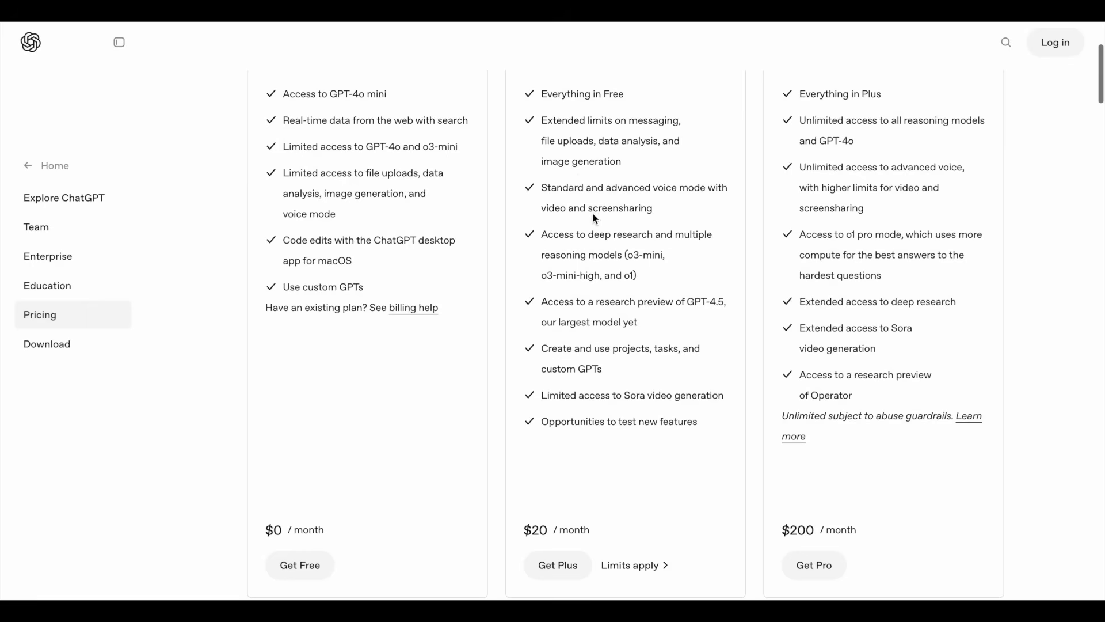
scroll(620, 326, up, 1)
scroll(619, 327, down, 1)
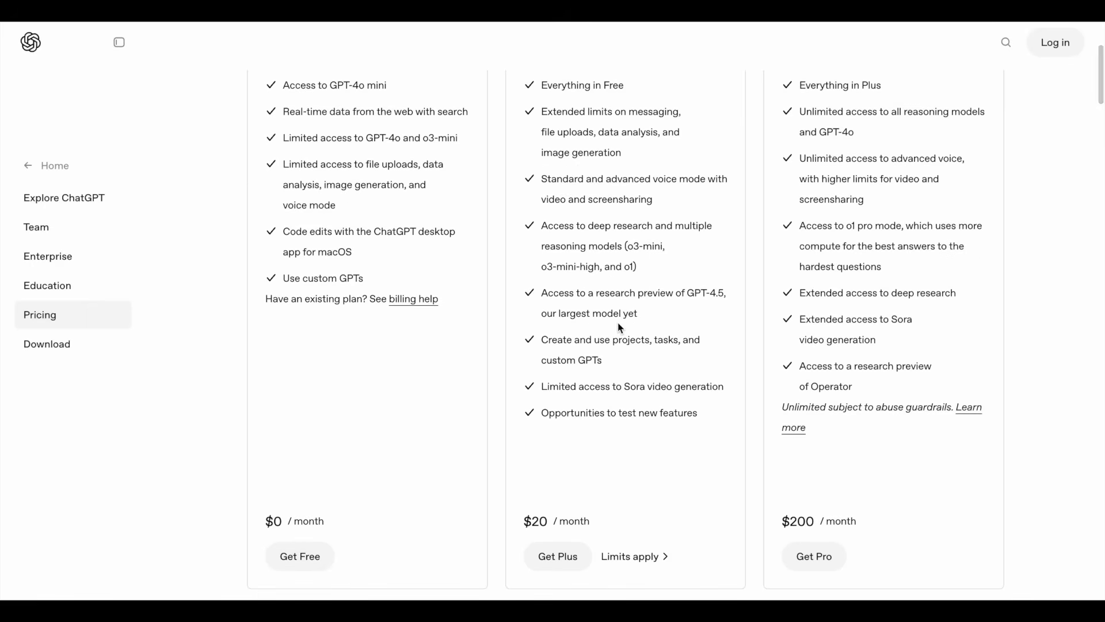
scroll(619, 327, down, 1)
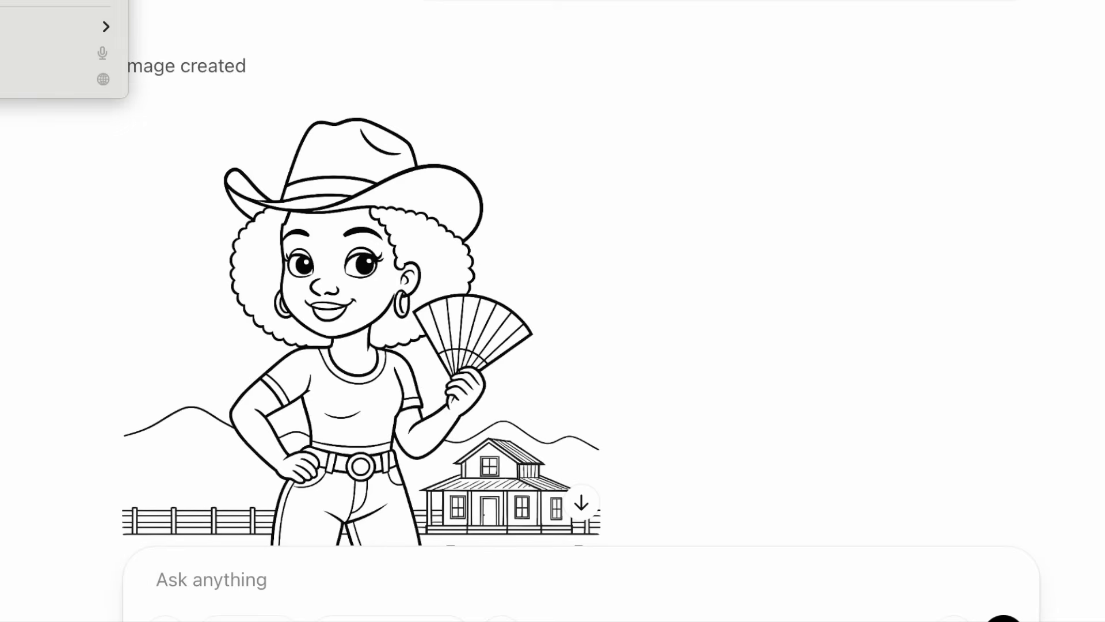
Step: Submit the prepared ChatGPT prompt for a black-and-white coloring page of a confident African American cowgirl holding an open hand fan
key(super+v)
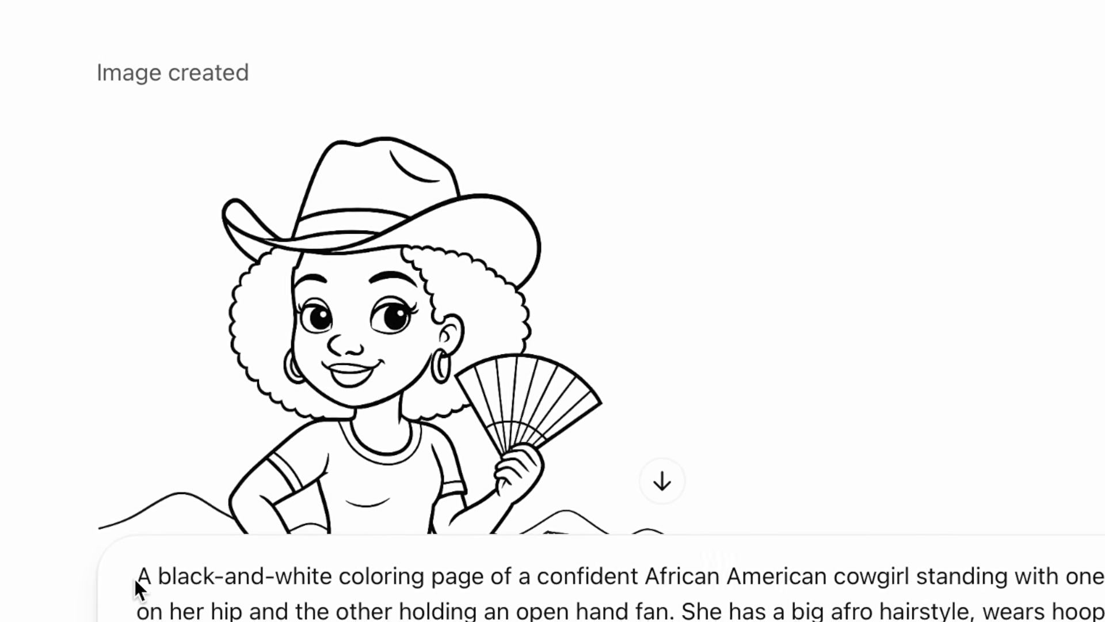
key(Return)
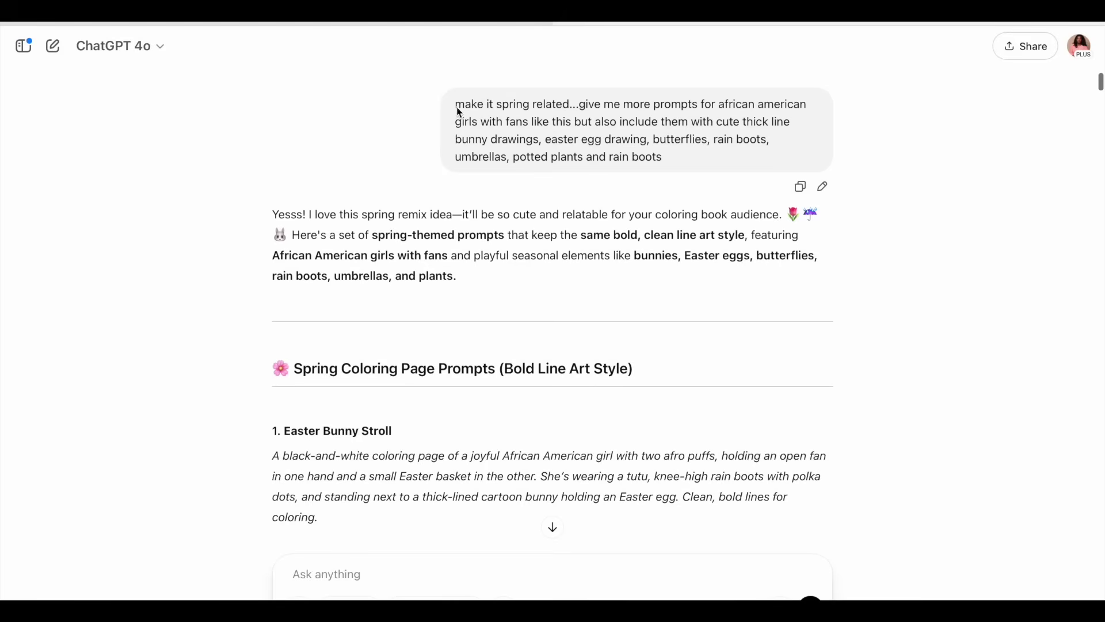
Step: Read the spring-themed request and the coloring page prompts written for it, such as Easter Bunny Stroll and Dancing in the Rain
drag(616, 108, 619, 115)
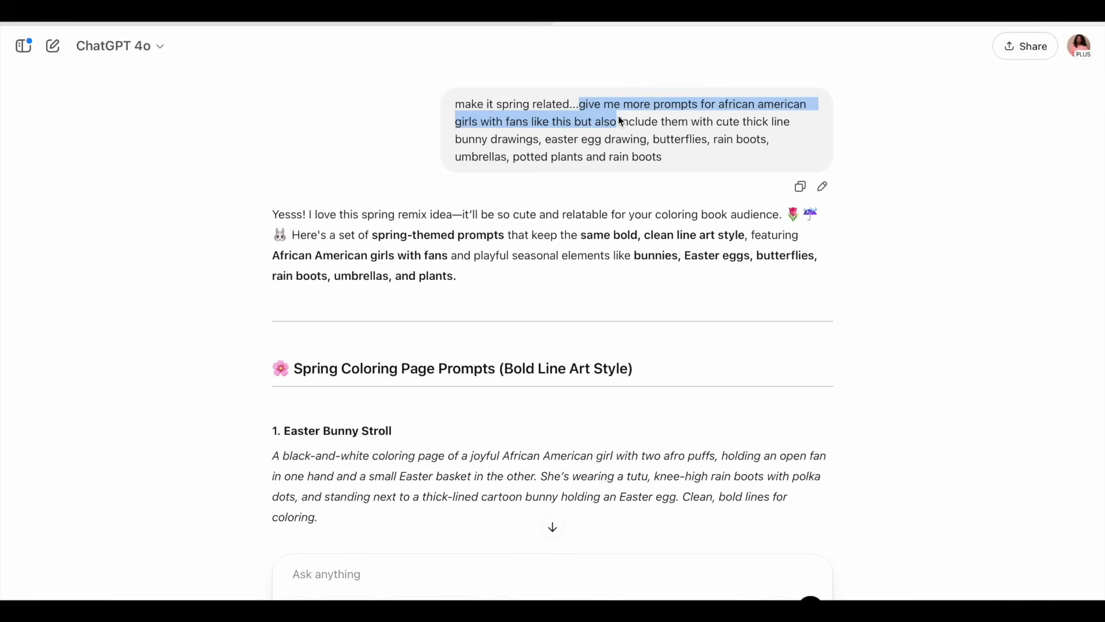
scroll(662, 155, down, 2)
scroll(662, 134, down, 1)
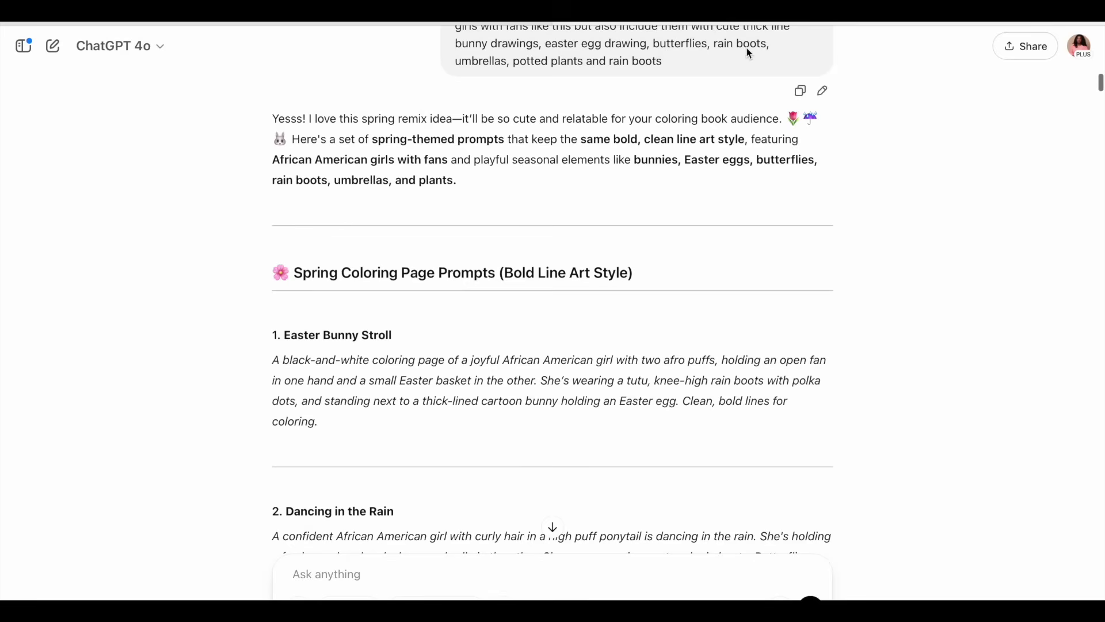
scroll(575, 84, down, 1)
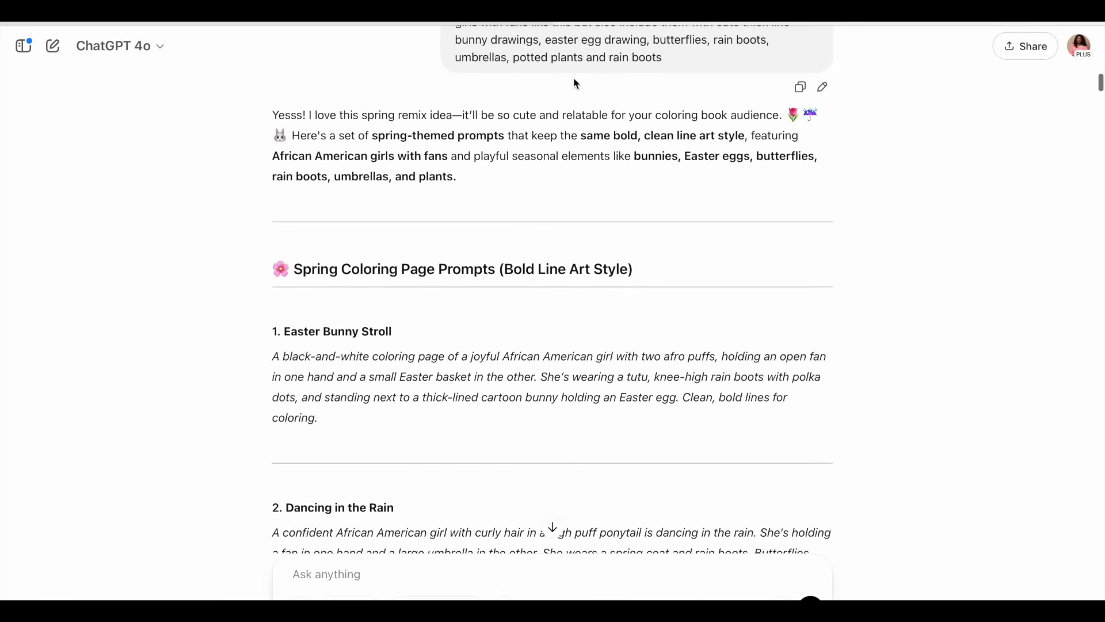
scroll(322, 137, down, 5)
scroll(305, 133, up, 1)
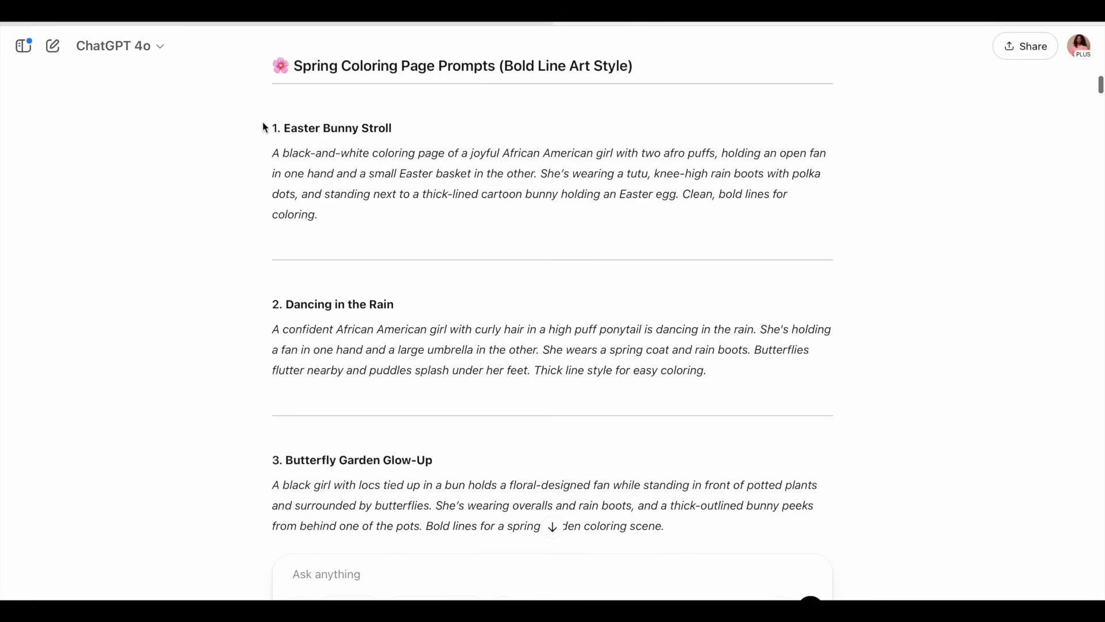
drag(258, 134, 350, 240)
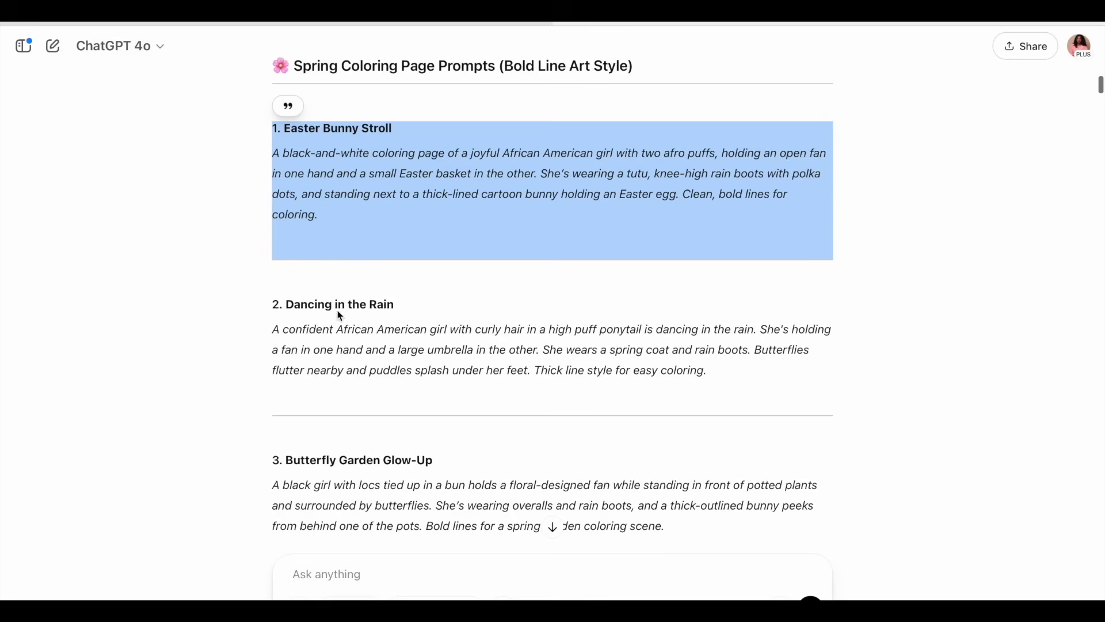
scroll(338, 313, down, 2)
scroll(340, 317, down, 3)
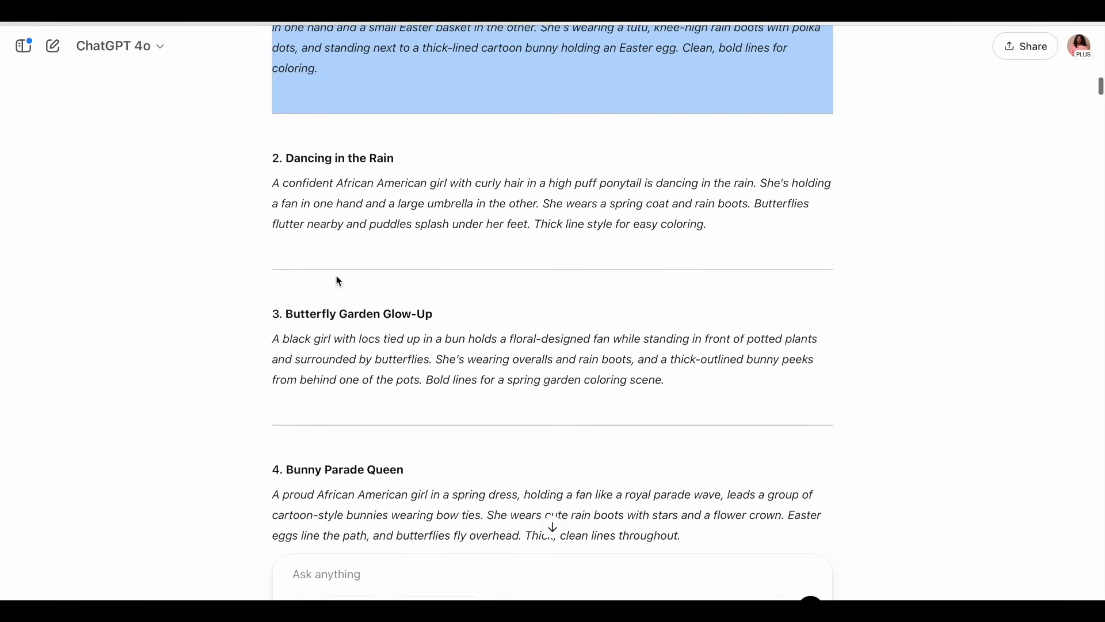
scroll(338, 280, up, 3)
click(327, 181)
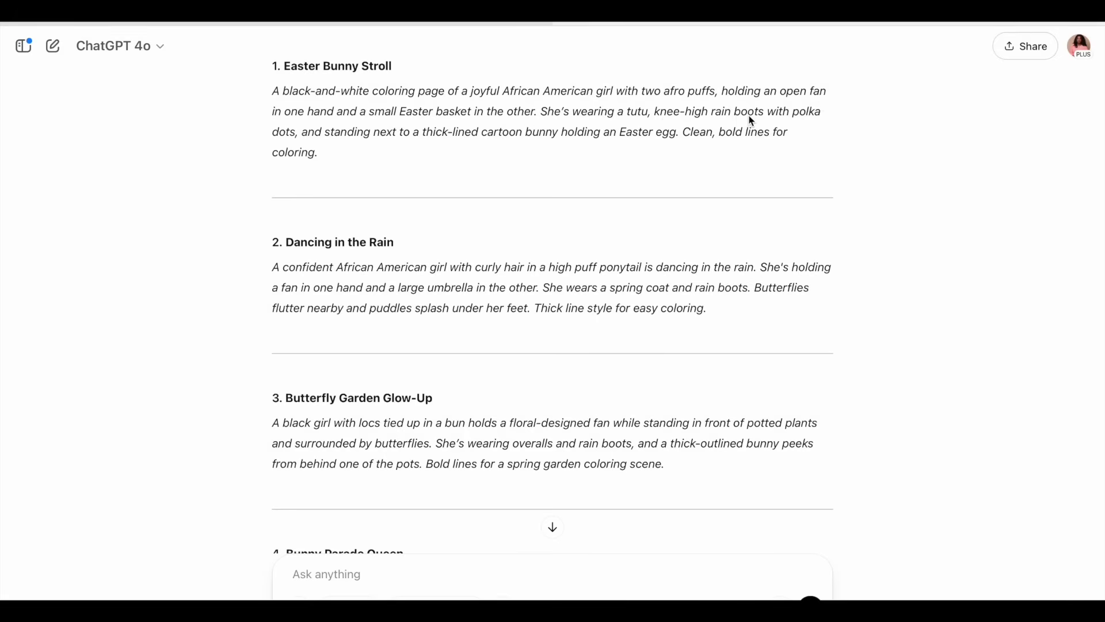
drag(281, 139, 462, 149)
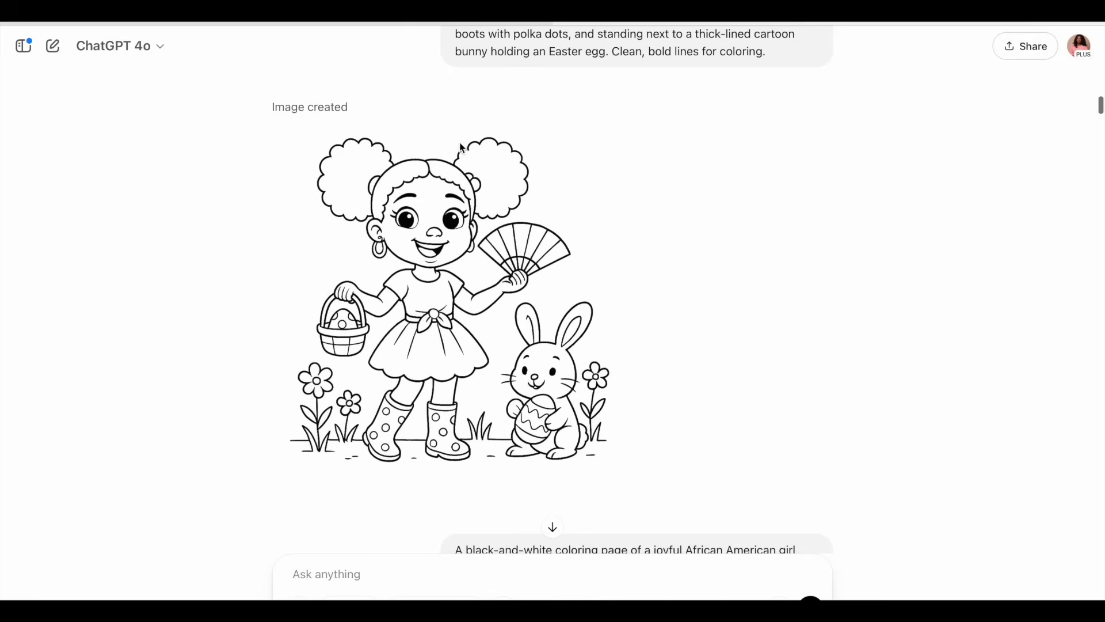
Step: Inspect both generated versions of the girl with afro puffs and an Easter bunny at full size
click(474, 277)
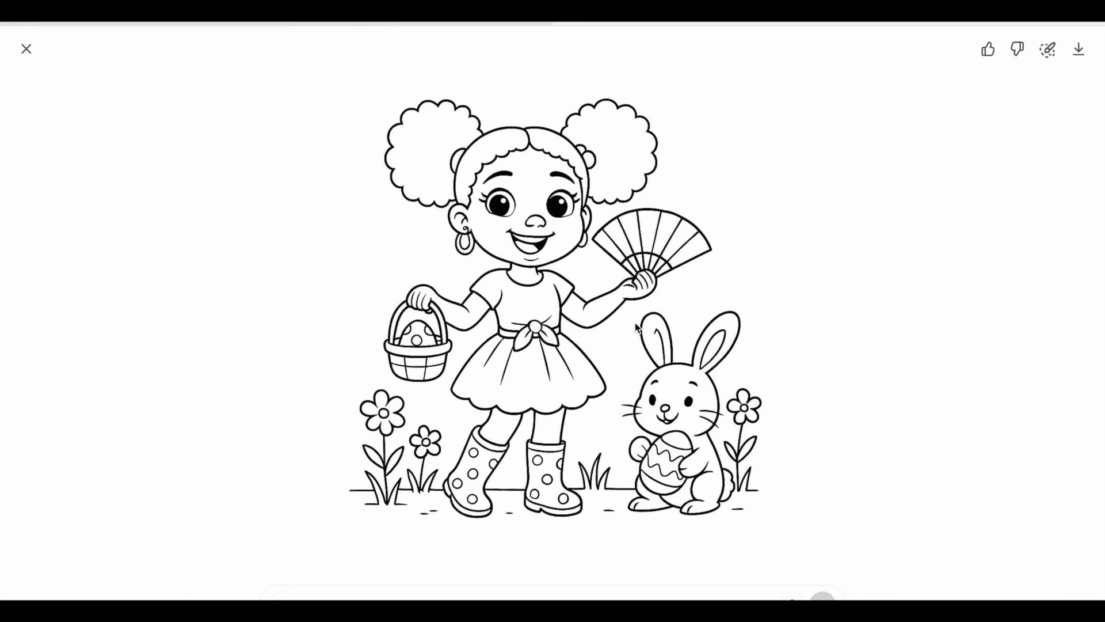
key(Escape)
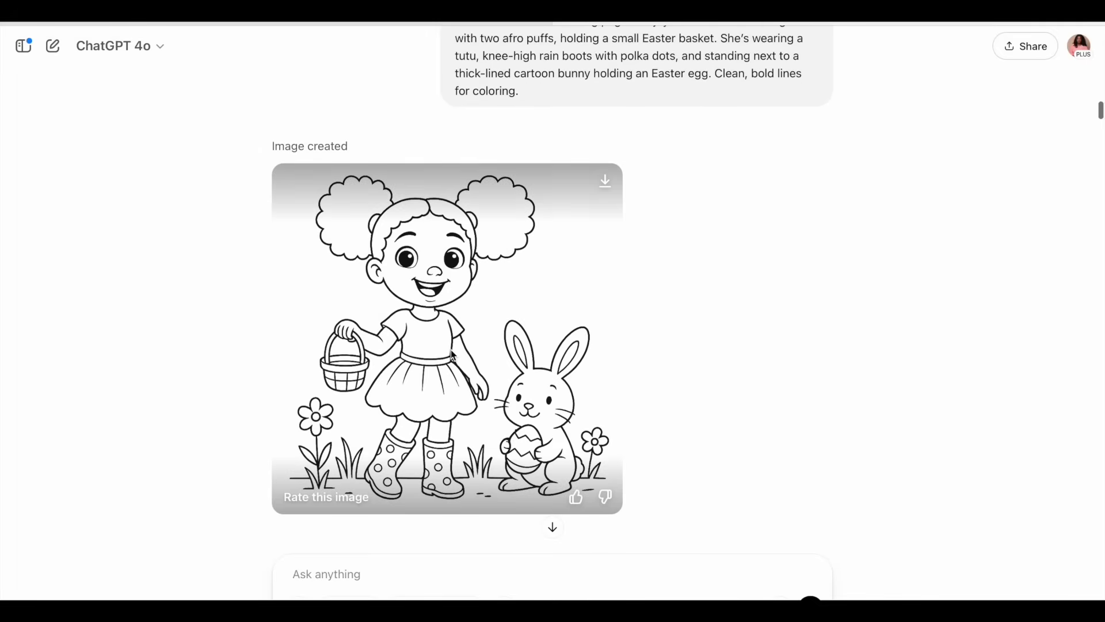
click(503, 344)
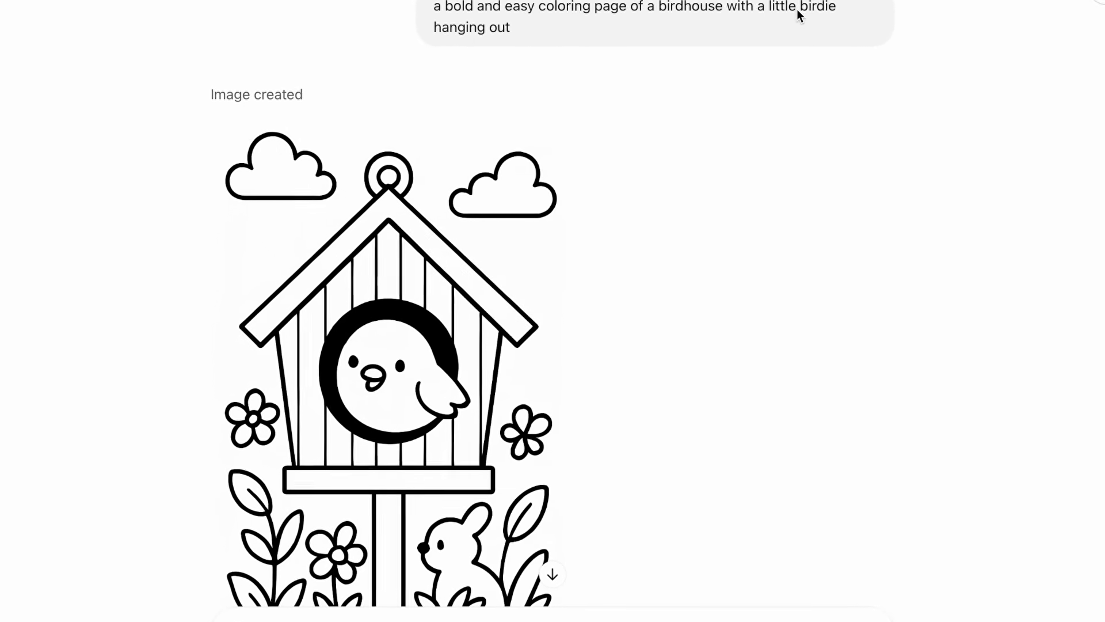
Step: Examine the generated birdhouse and bunny cupcake coloring pages, enlarging the cupcake image and closing it again
click(561, 403)
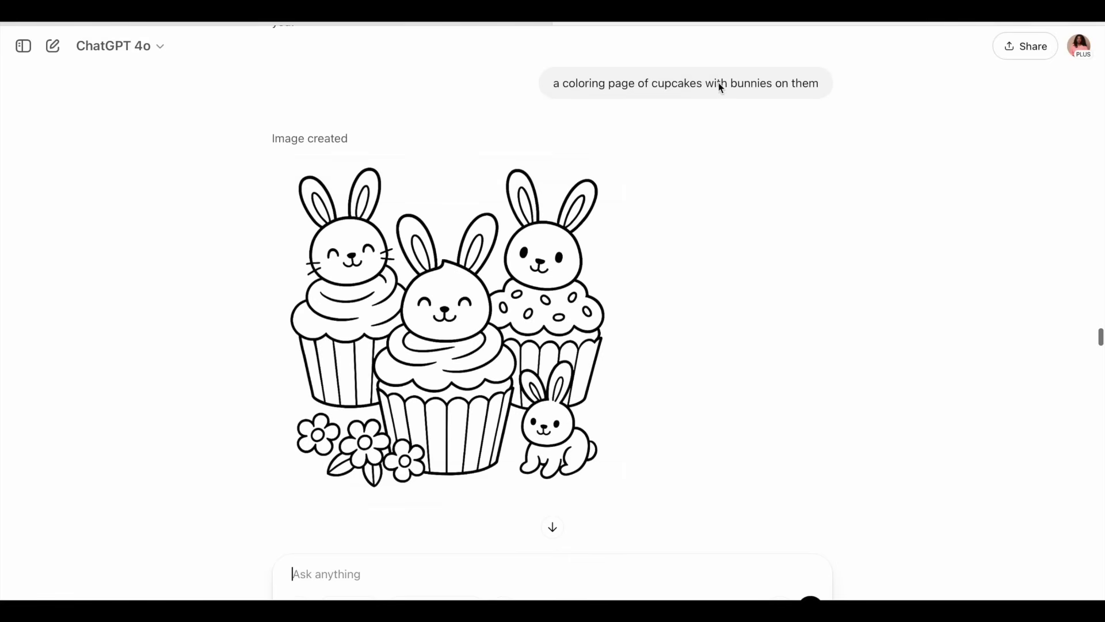
mouse_move(404, 330)
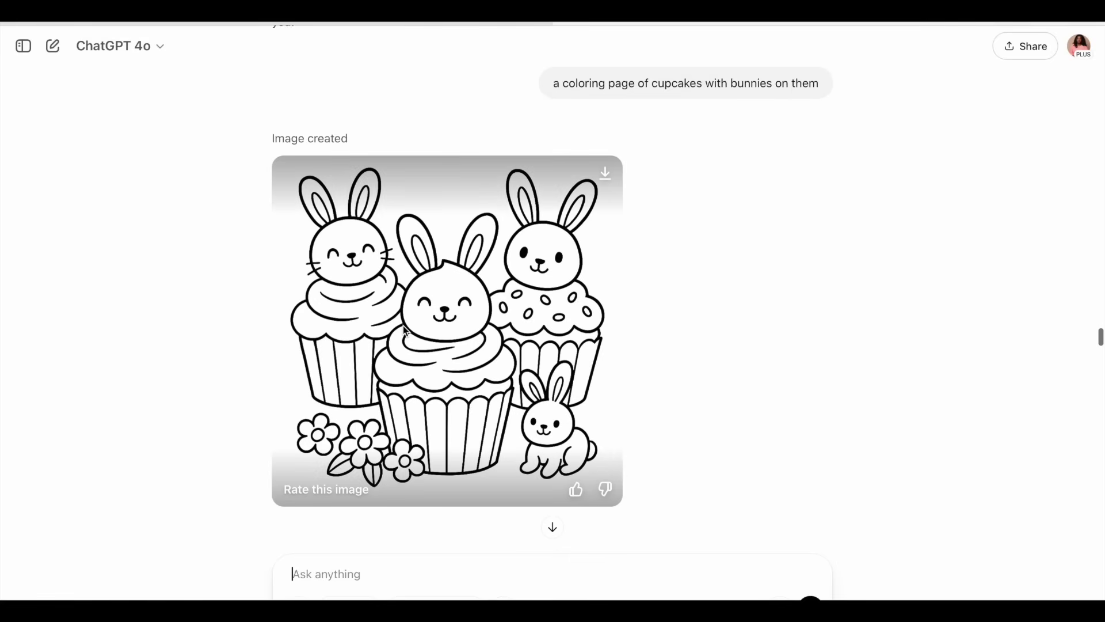
click(405, 331)
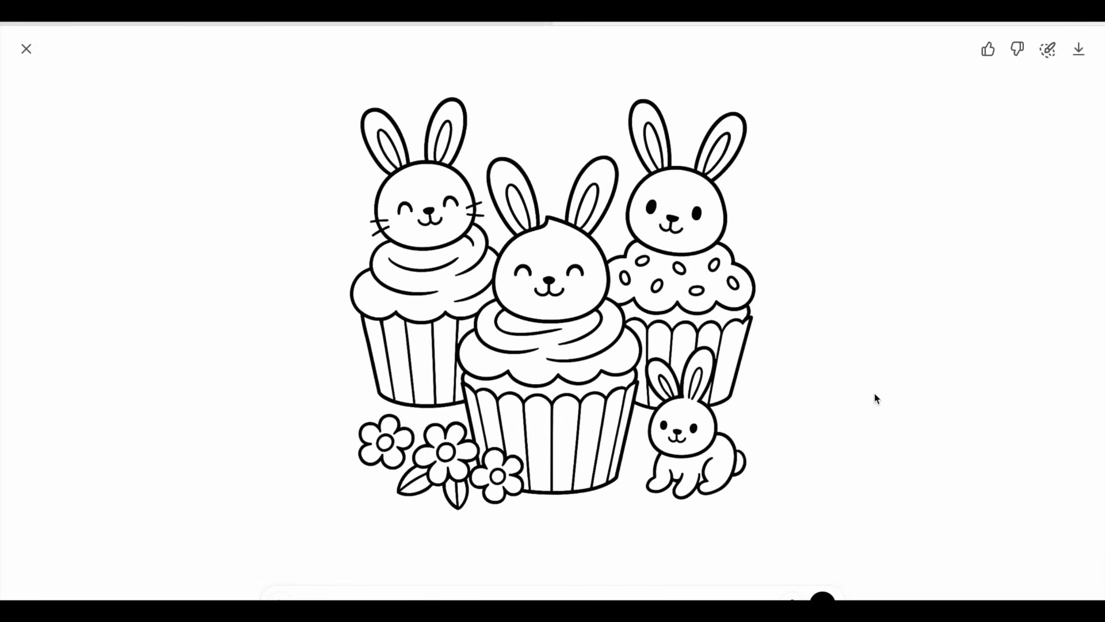
click(26, 48)
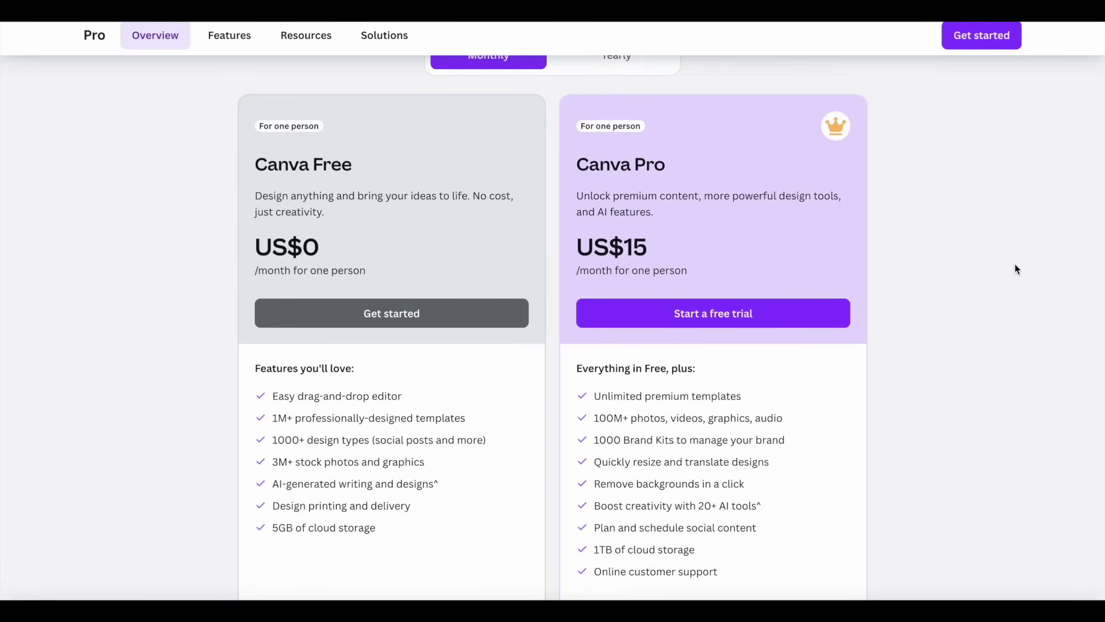
Step: Review the Canva Free and Pro plans, then the cowgirl coloring page and its background removal request in ChatGPT
scroll(1016, 269, down, 1)
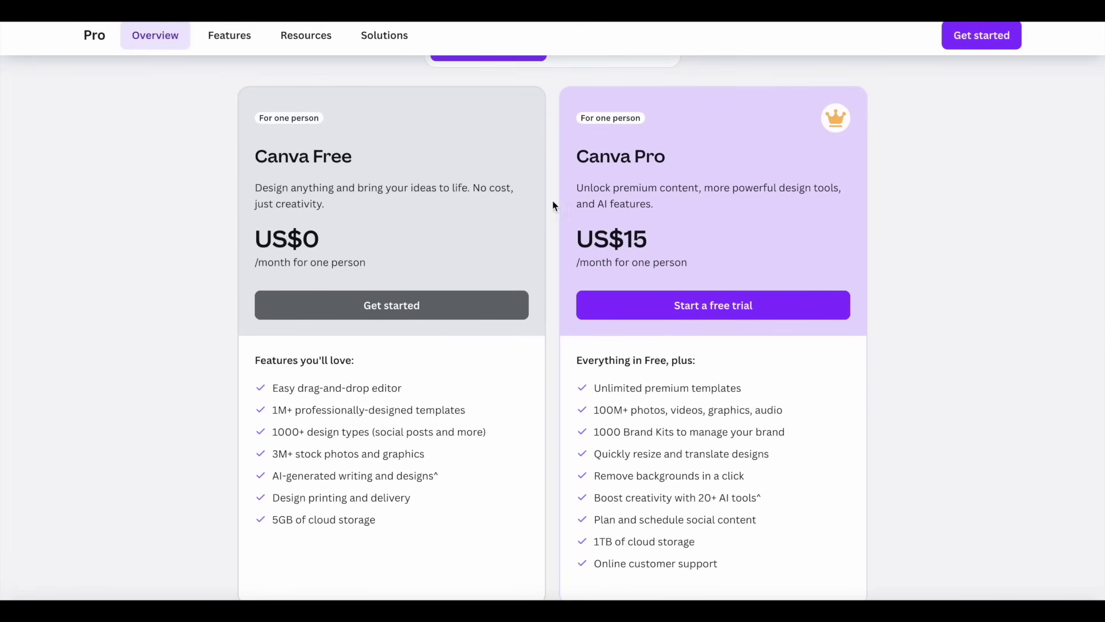
scroll(488, 197, down, 1)
scroll(487, 199, down, 1)
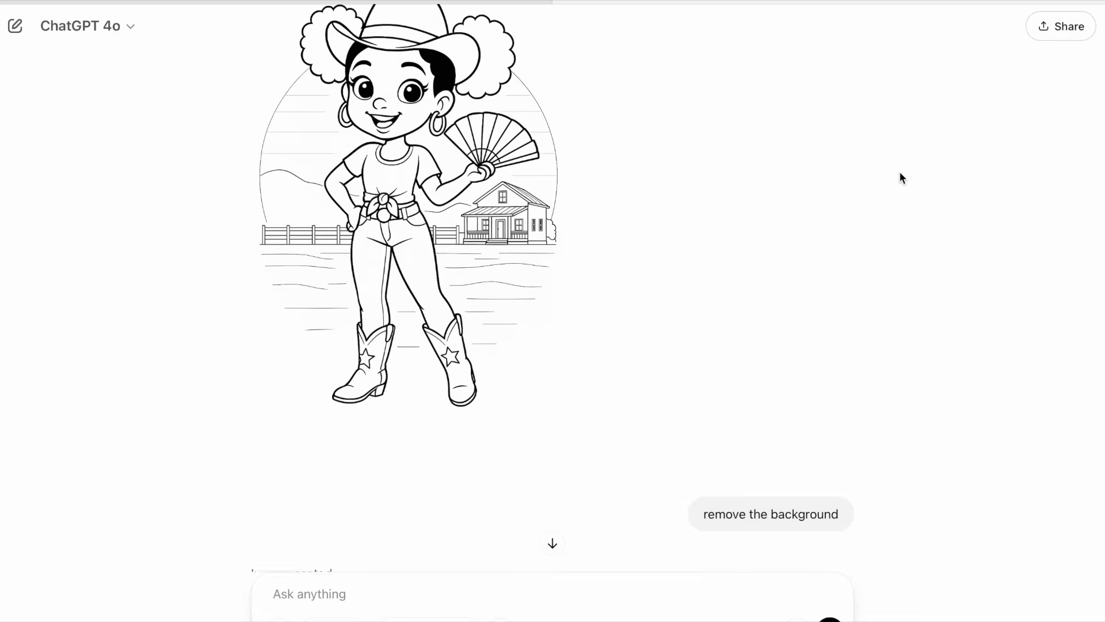
scroll(900, 171, down, 1)
scroll(899, 171, down, 7)
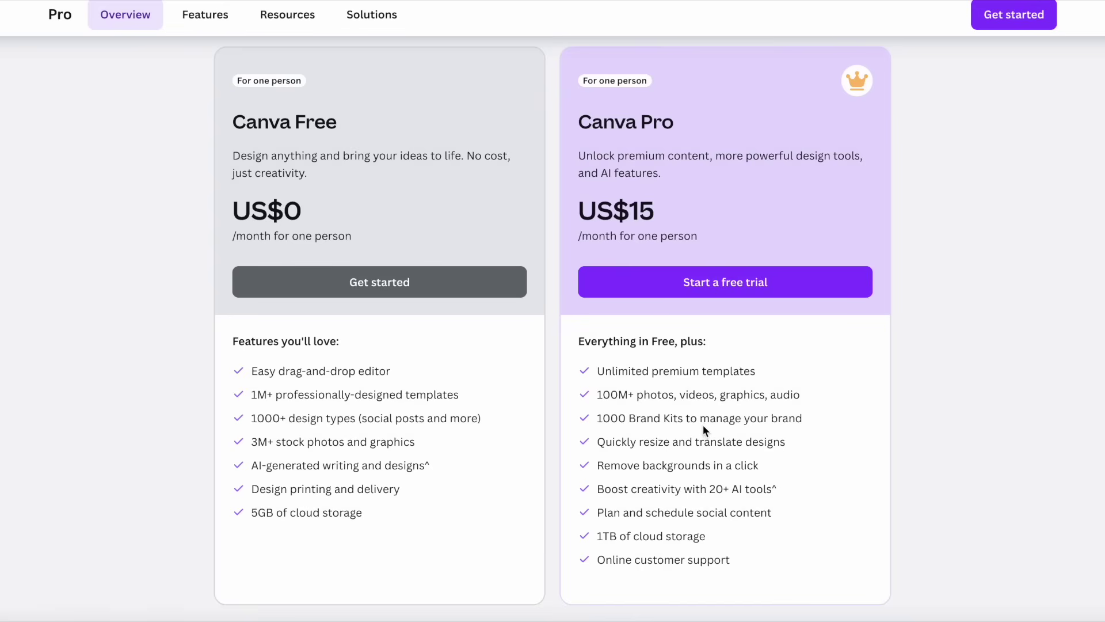
Step: Check which features Canva Pro adds over Canva Free on the Canva pricing page
scroll(719, 389, down, 1)
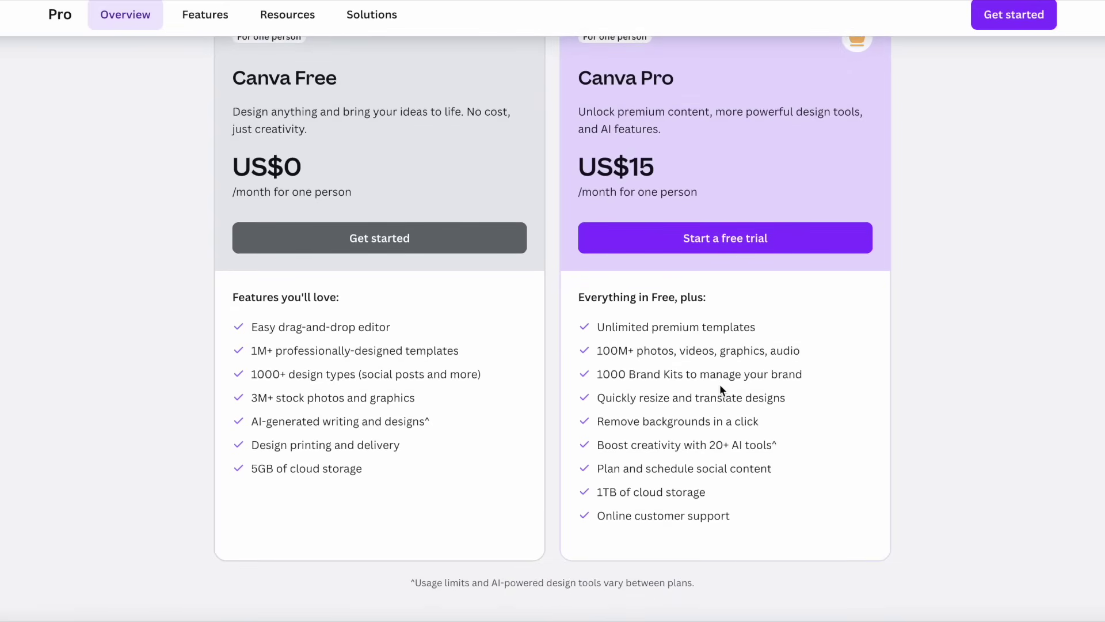
scroll(719, 386, down, 1)
scroll(719, 385, up, 1)
scroll(720, 389, up, 1)
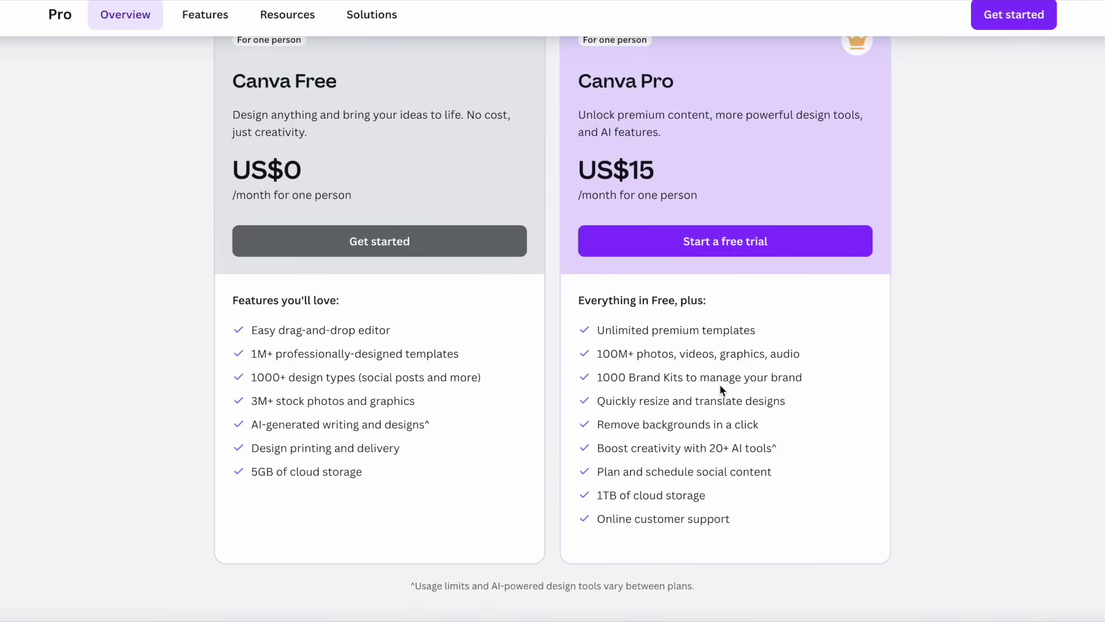
scroll(719, 385, up, 1)
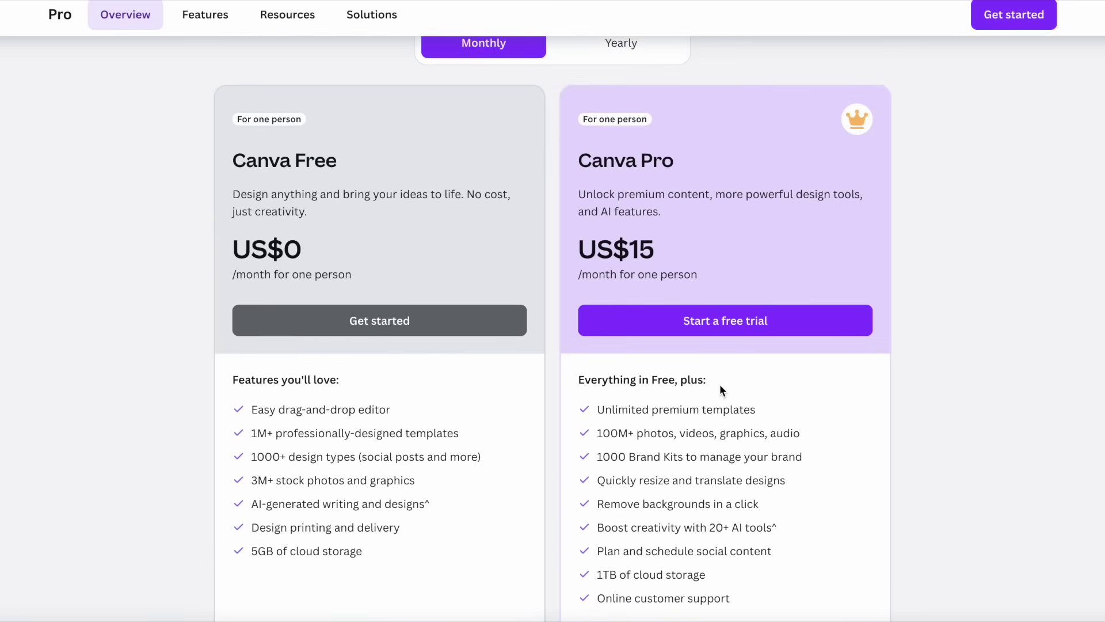
scroll(720, 384, down, 1)
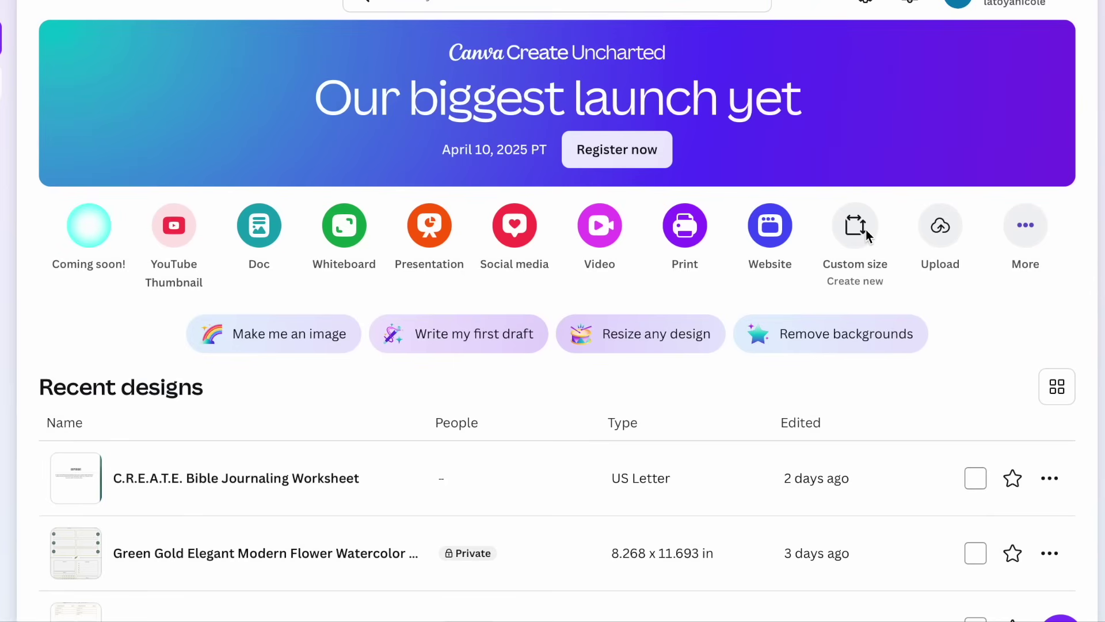
Step: Start a new custom-size design in Canva and change its measurement unit
click(865, 229)
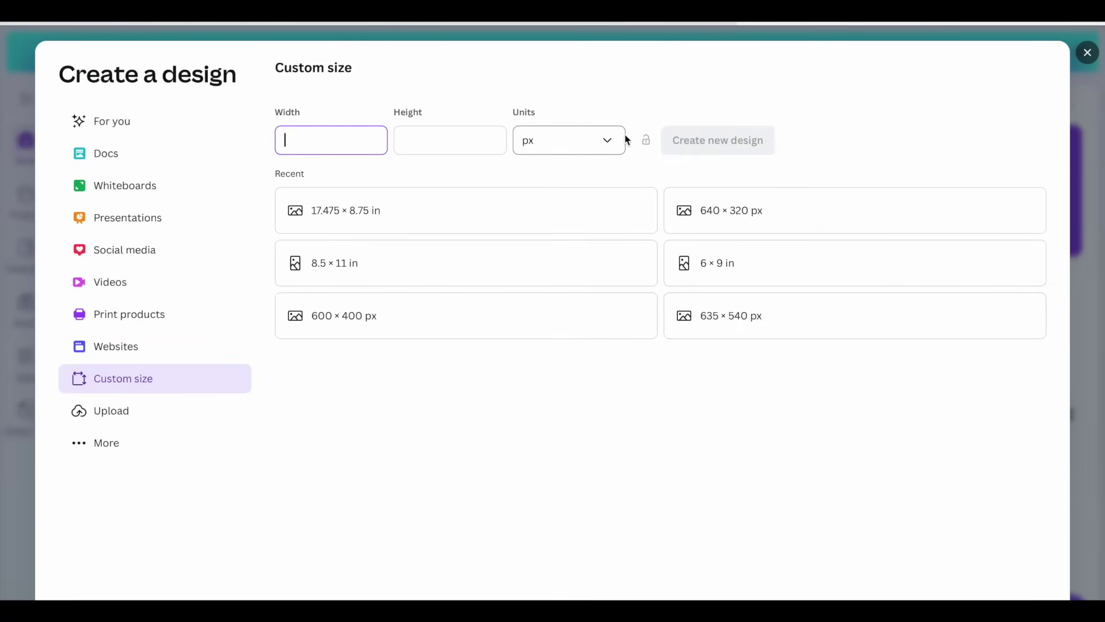
click(604, 138)
click(579, 211)
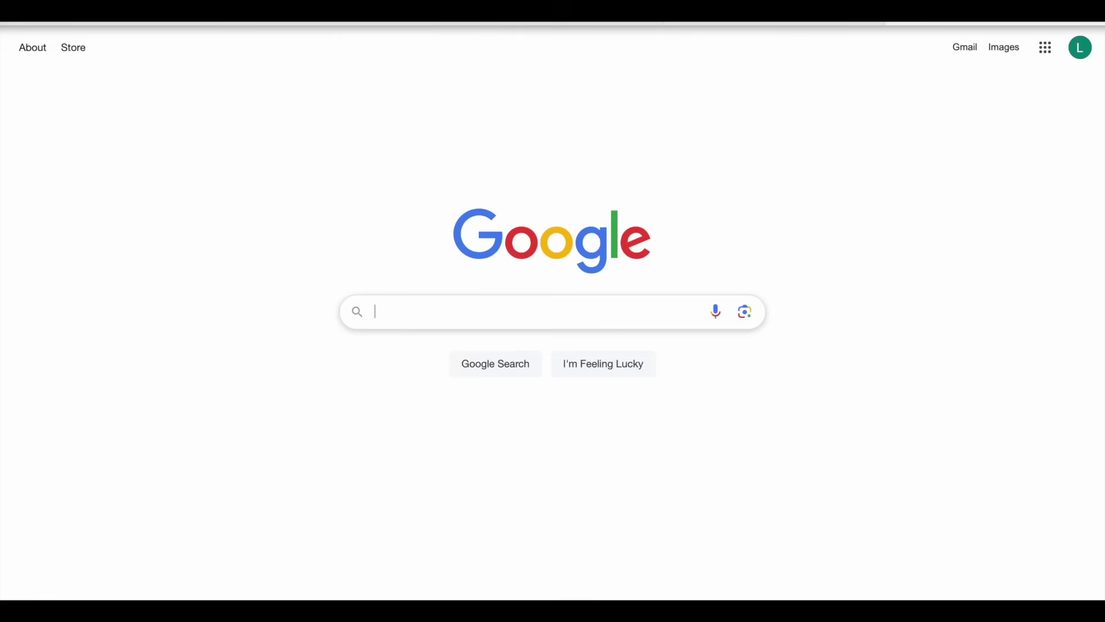
Step: Search Google for "kdp bleed"
text(kdp bleed)
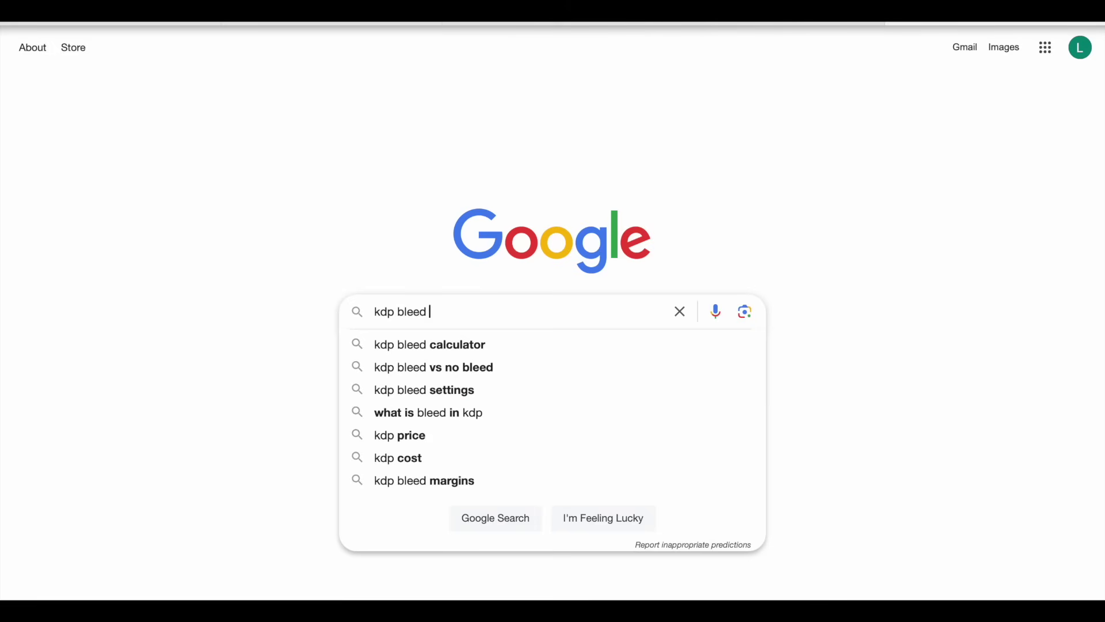
key(Return)
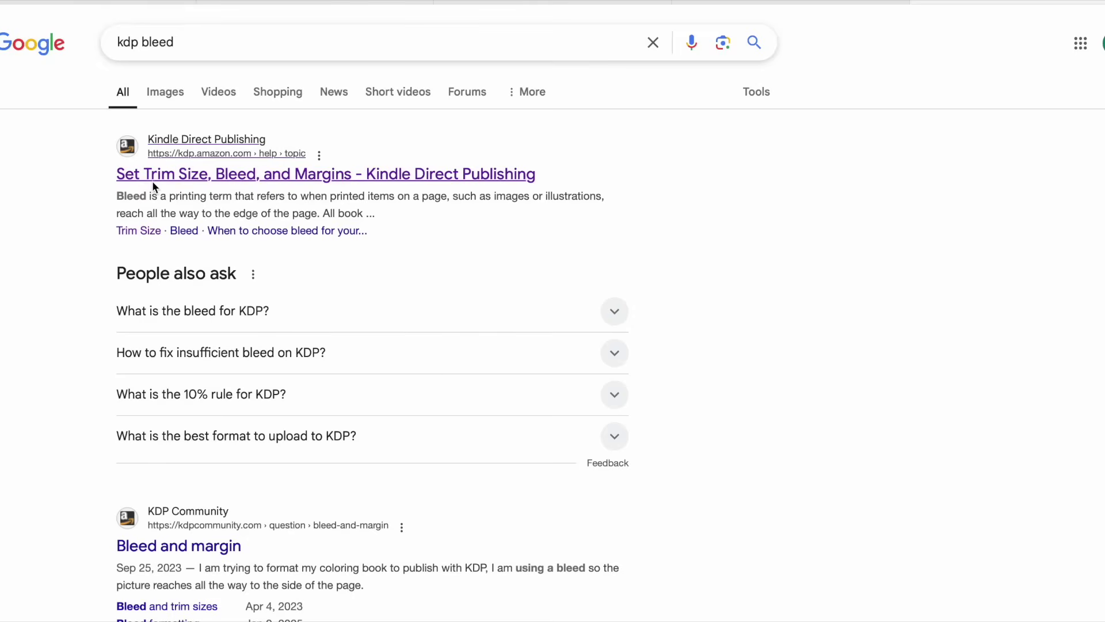
Step: Read KDP's help page on trim size and bleed, including the interior examples with and without bleed
click(294, 175)
scroll(336, 354, down, 15)
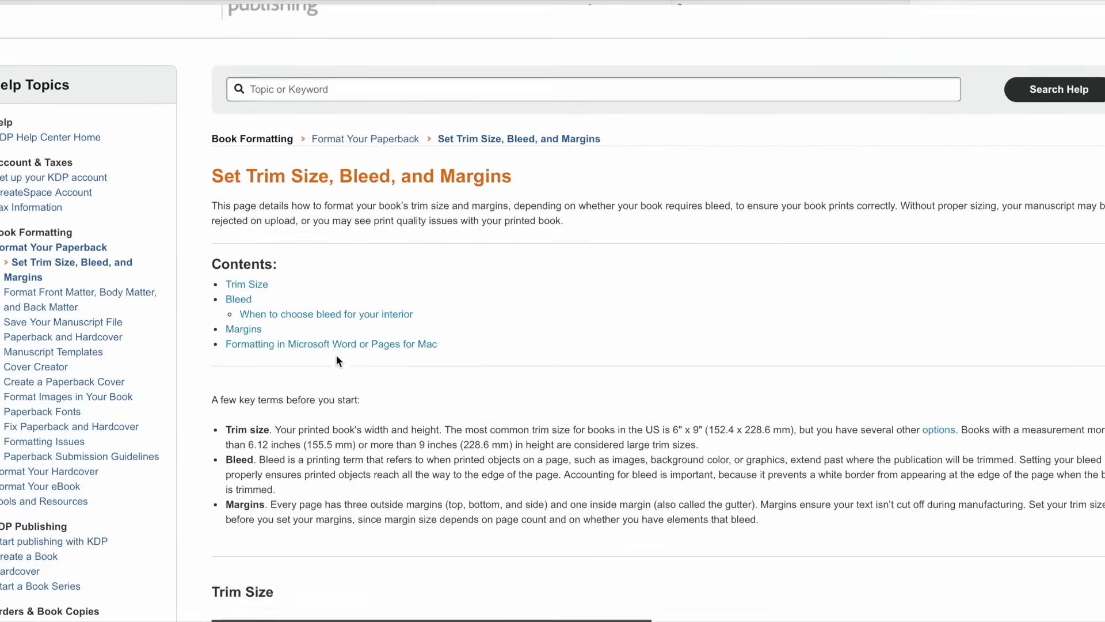
scroll(336, 354, down, 1)
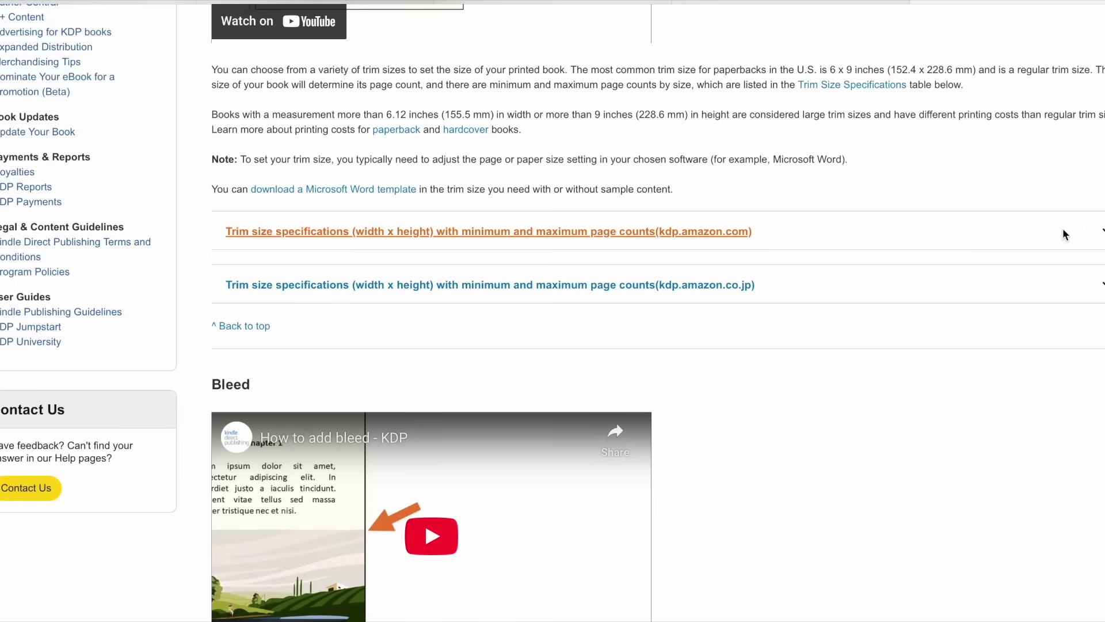
scroll(289, 264, down, 10)
scroll(289, 264, down, 3)
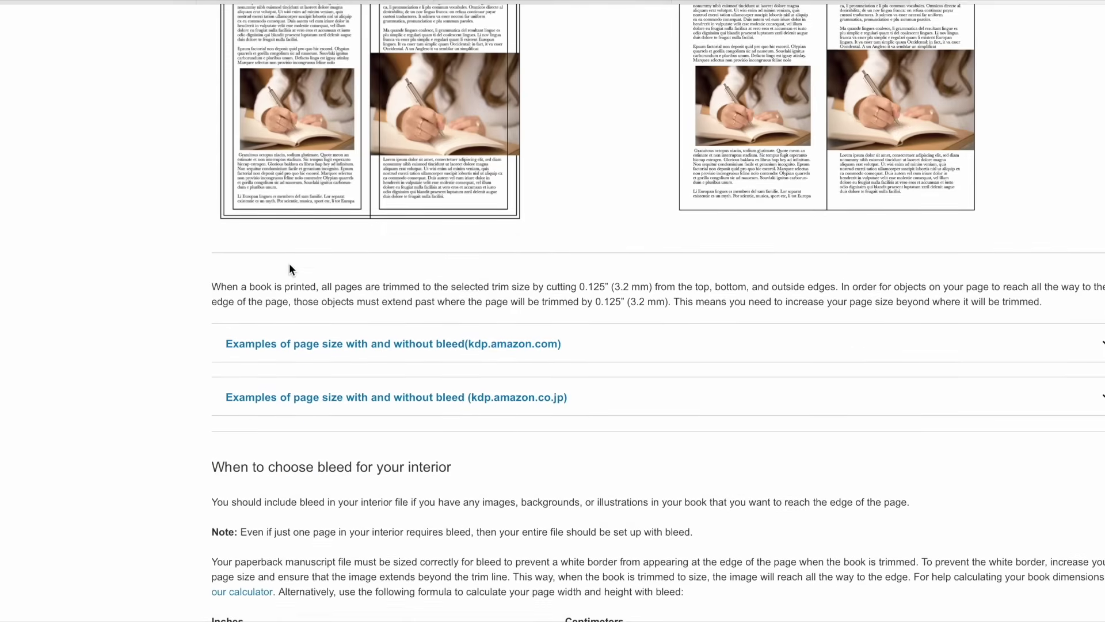
scroll(357, 226, up, 4)
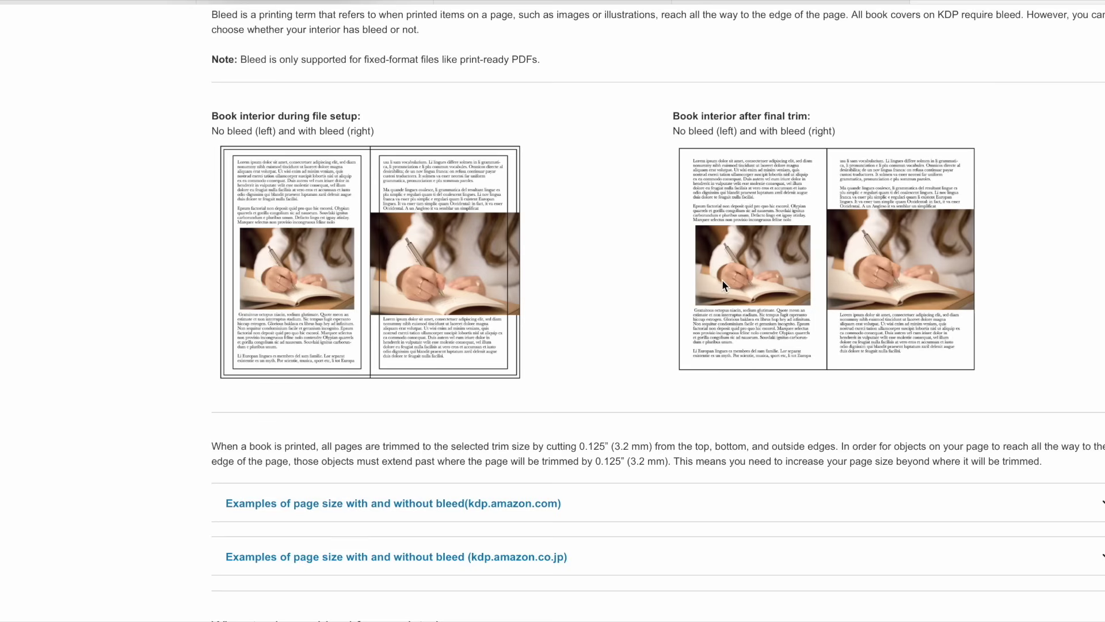
scroll(768, 267, down, 1)
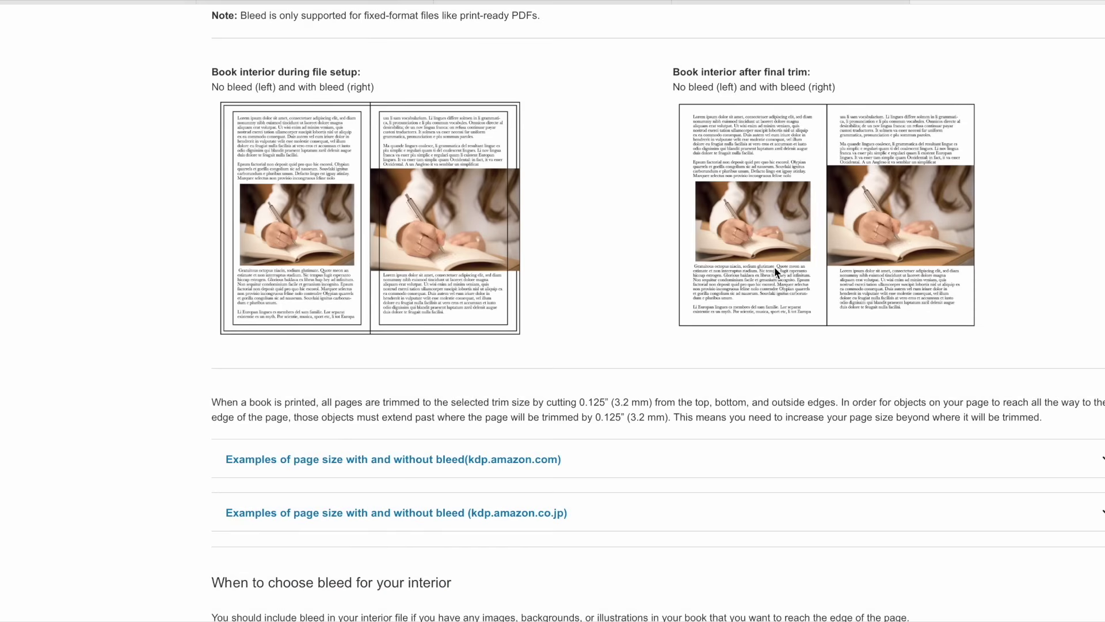
scroll(690, 449, down, 1)
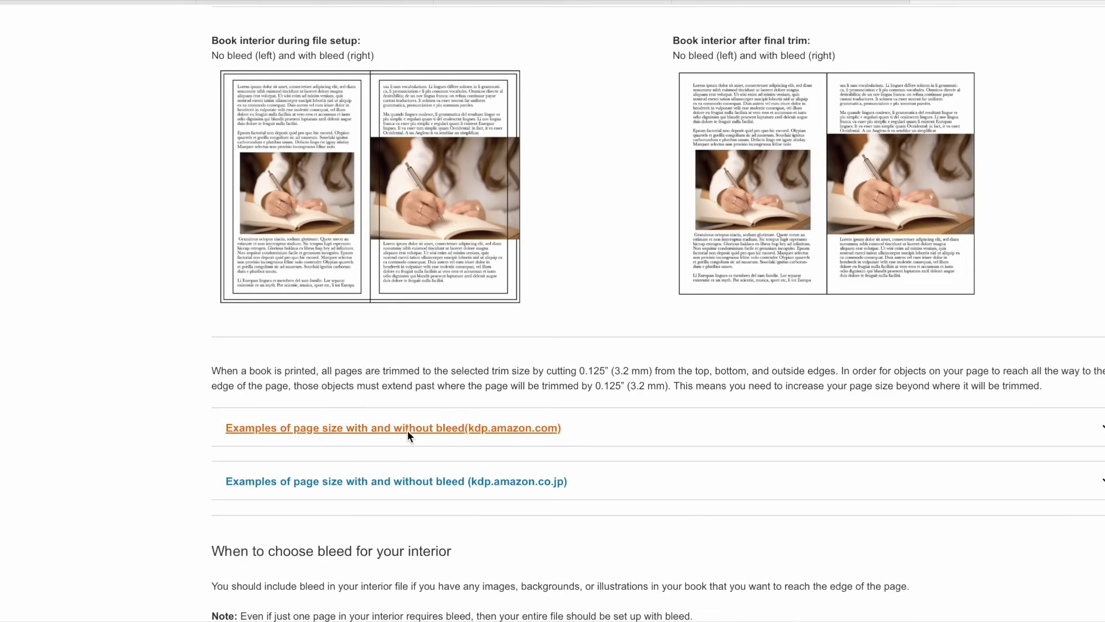
Step: Check the kdp.amazon.com examples of page sizes with and without bleed
click(516, 427)
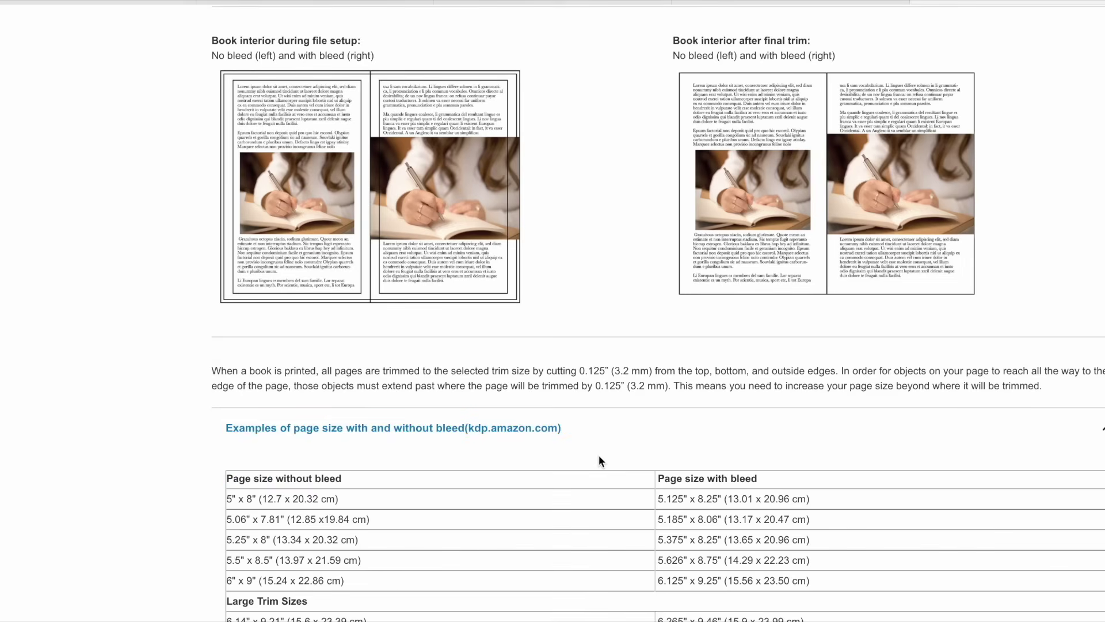
scroll(598, 457, down, 5)
scroll(599, 456, down, 1)
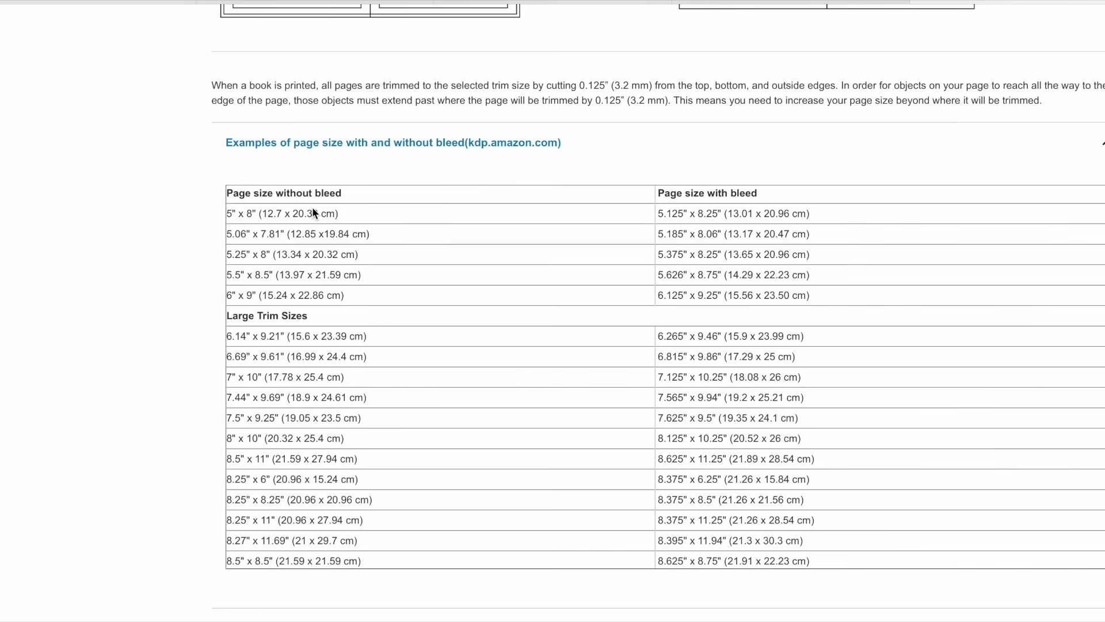
Step: Switch to Canva and create a new custom design 8.5 in wide and 8.5 in high
click(553, 2)
click(321, 122)
text(8.5)
click(458, 126)
text(8.5)
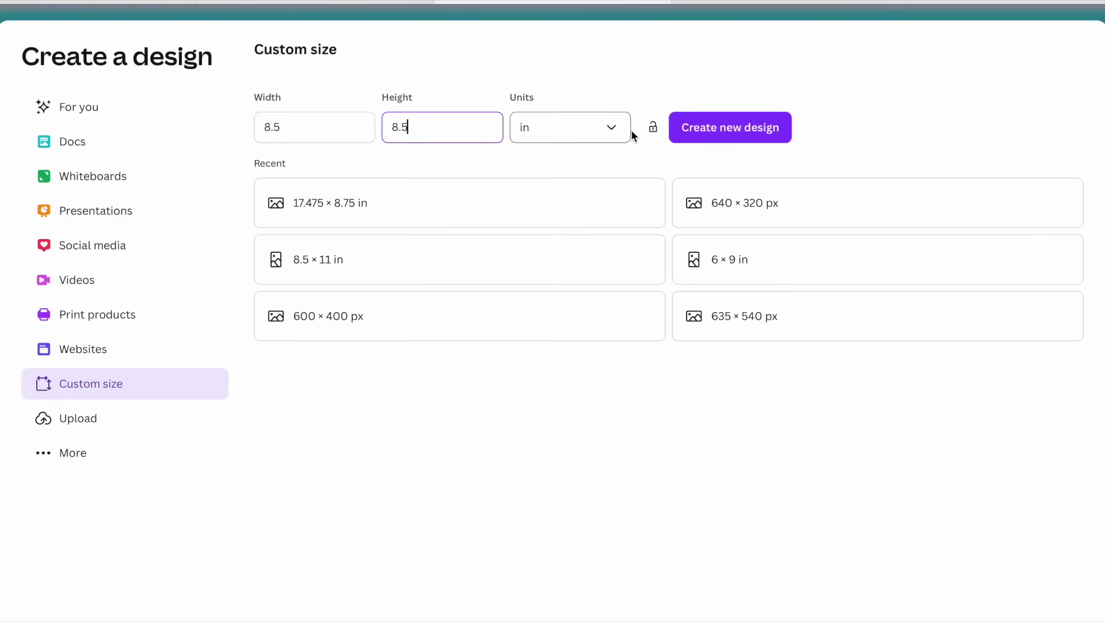
click(725, 132)
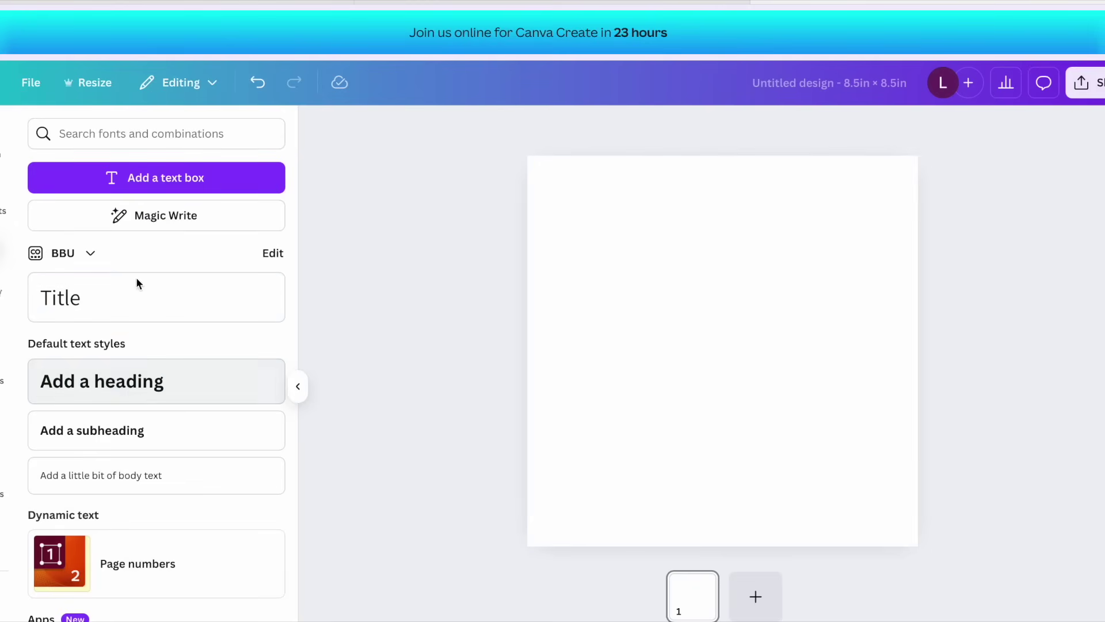
Step: Add a text box reading "This book belongs to:" to the blank page
click(164, 179)
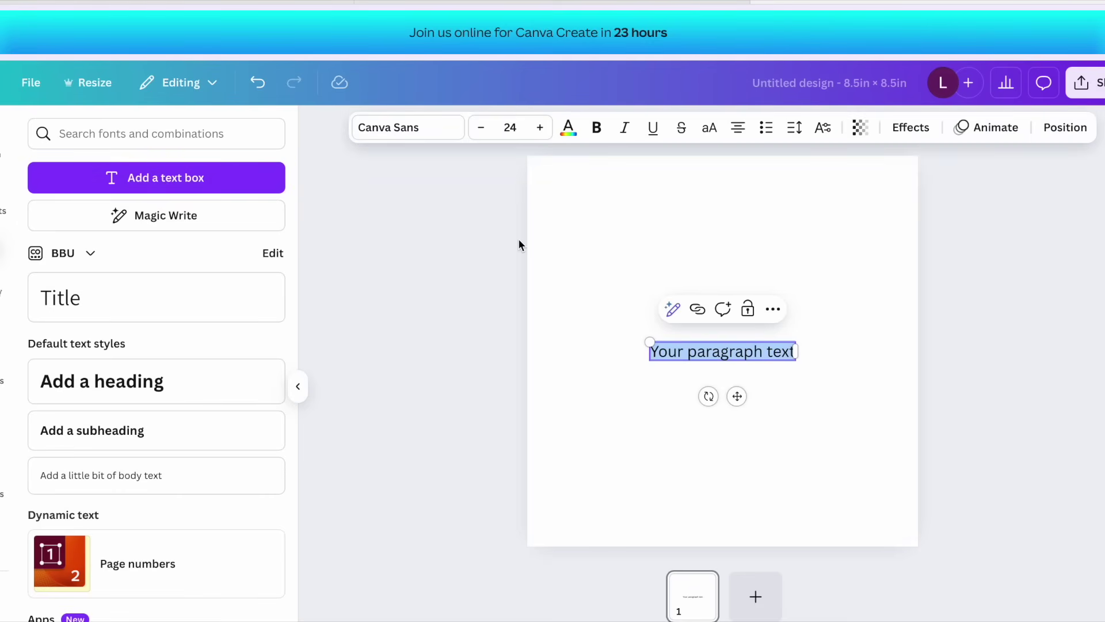
text(This i)
key(BackSpace)
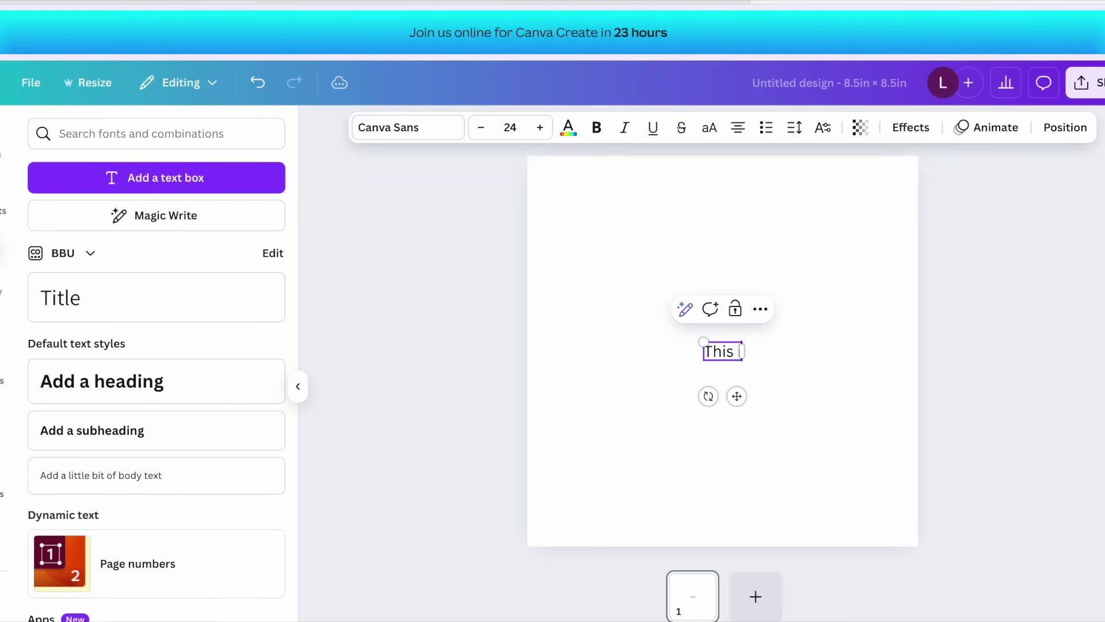
text(b)
key(BackSpace)
text(book belongs to:)
Step: Set the "This book belongs to:" text in Balloon Extra Bold and search the fonts for "bold"
click(408, 127)
click(147, 417)
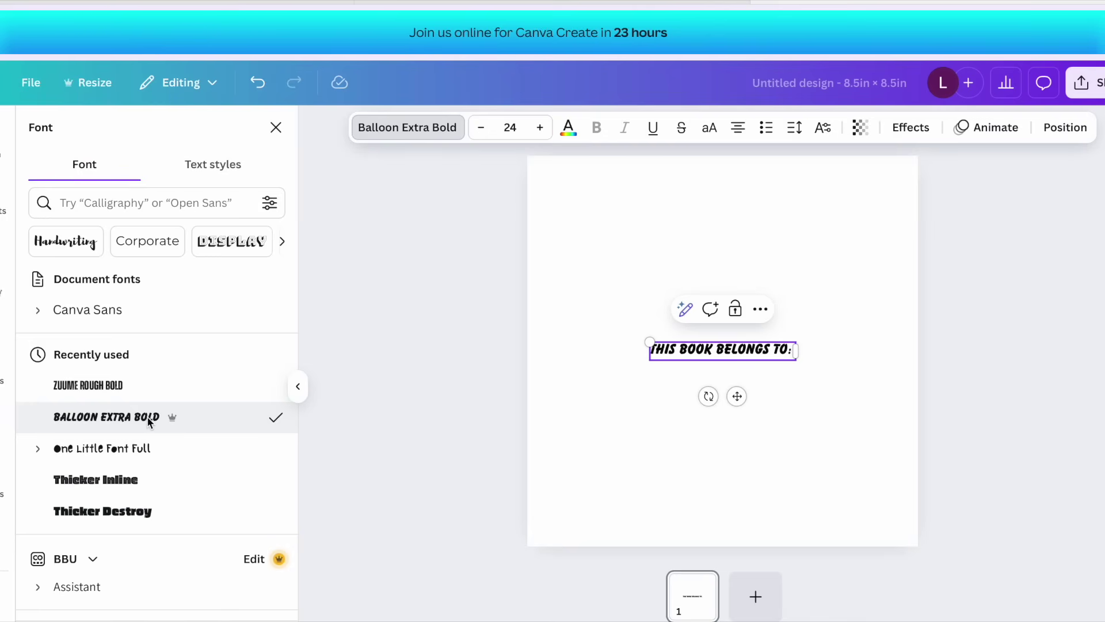
text(bold)
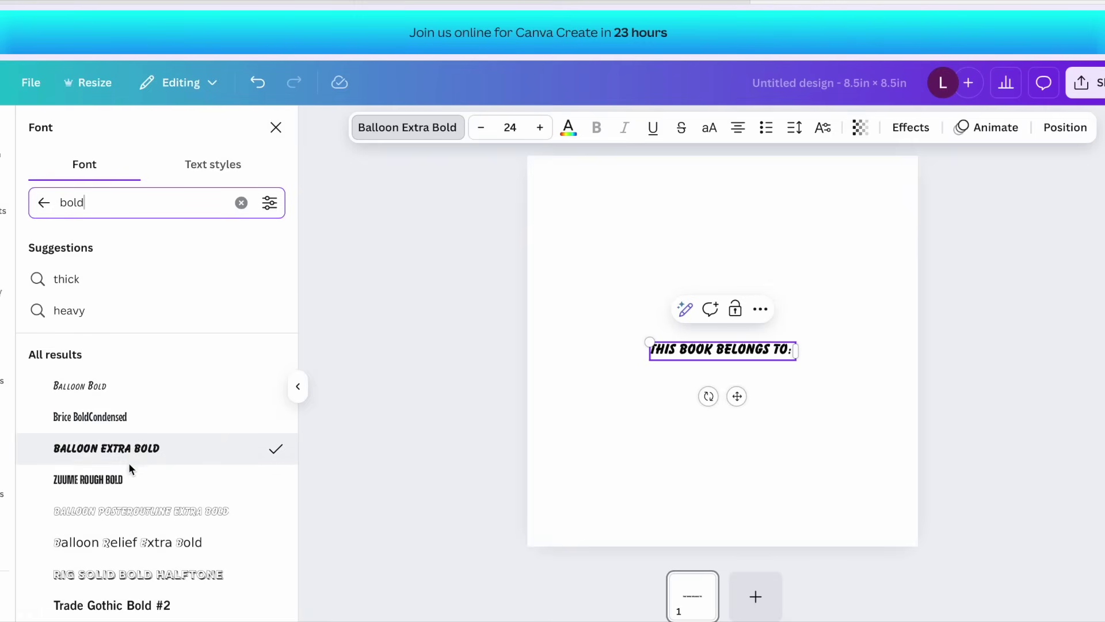
key(Escape)
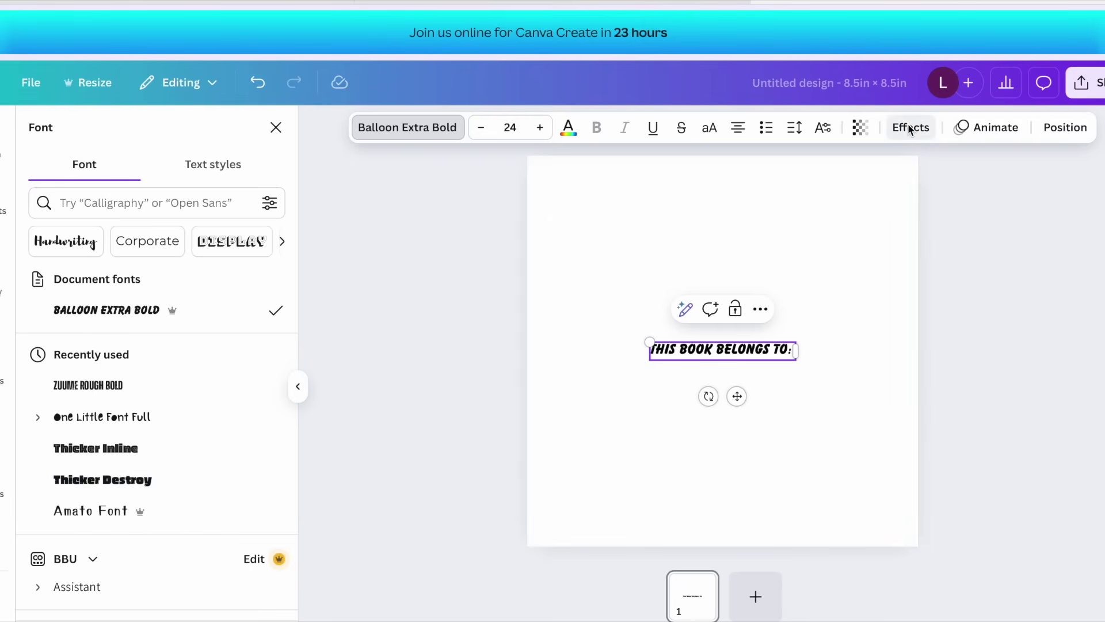
Step: Give the title the Hollow effect, enlarge it to size 43.1 and move it near the page's upper edge
click(887, 127)
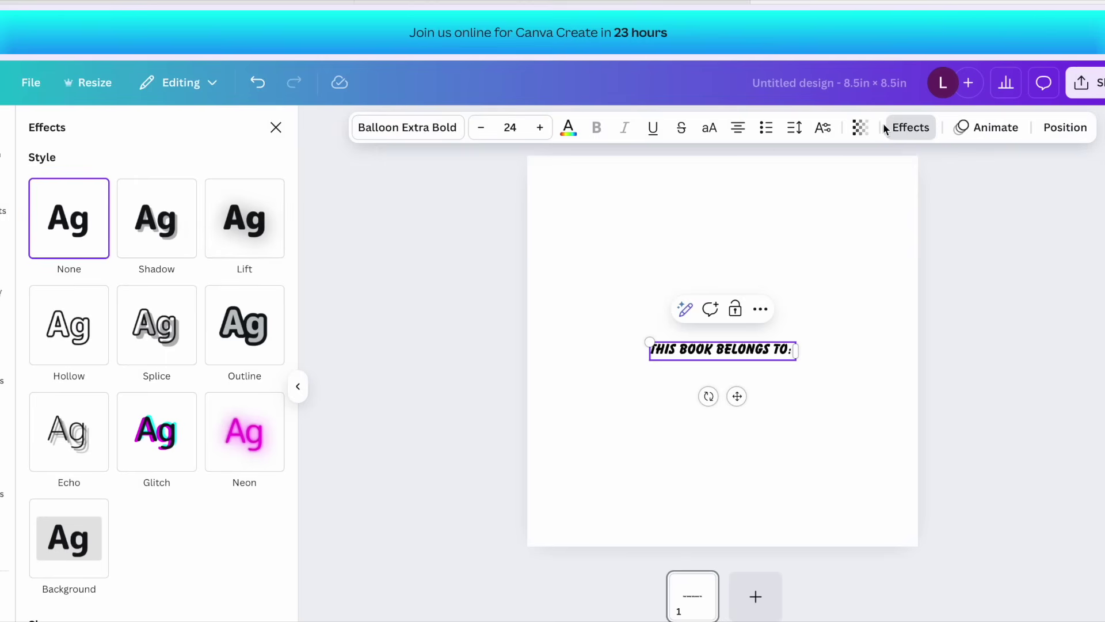
click(89, 326)
drag(649, 341, 585, 332)
drag(757, 344, 799, 243)
Step: Search the elements for "line" and add a plain straight line to the page
click(26, 199)
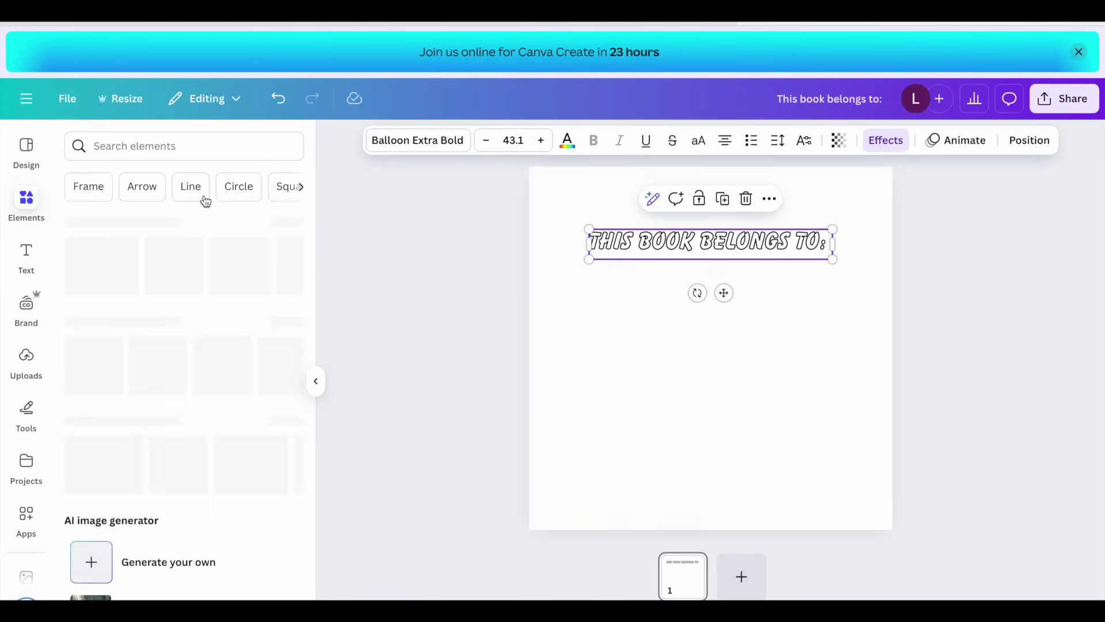
click(182, 155)
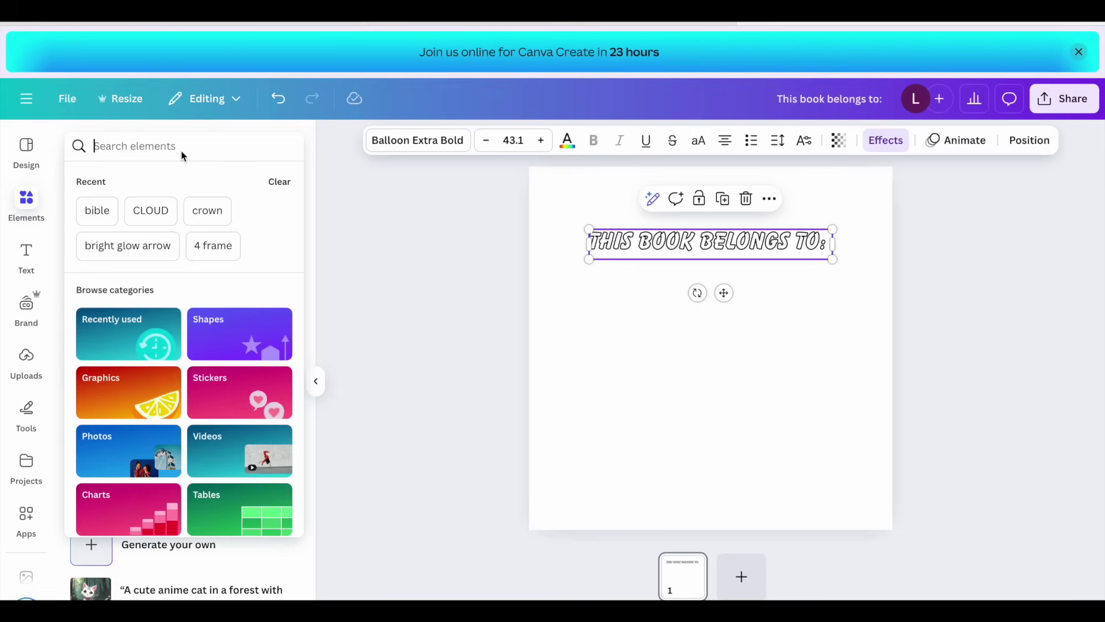
text(line)
key(Return)
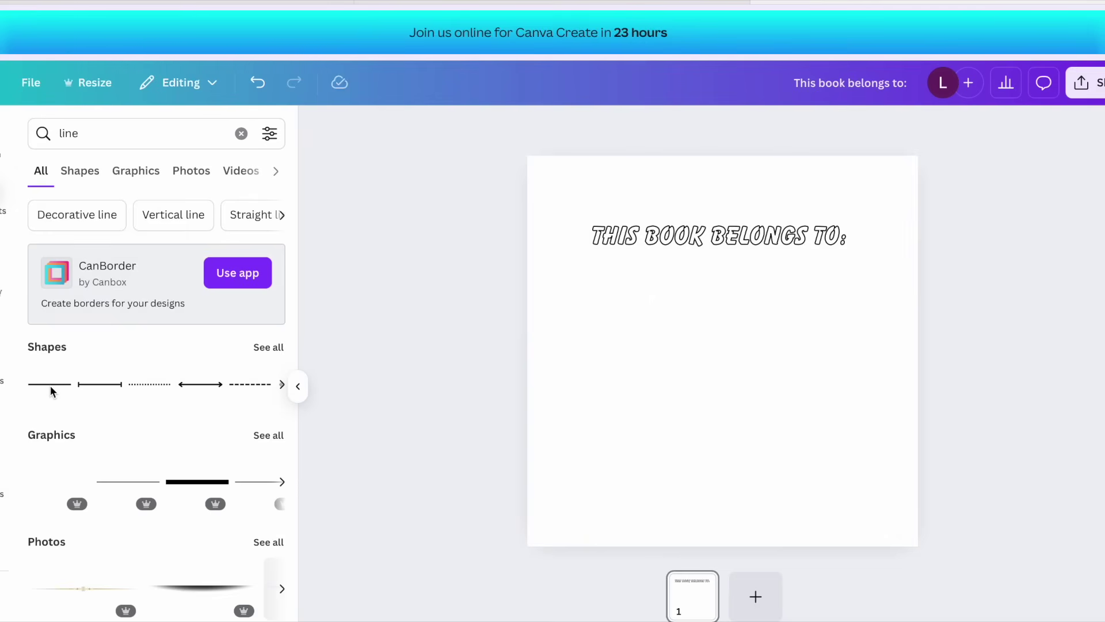
click(86, 379)
Step: Set the line's weight to 1 and extend both ends to about the width of the title
click(544, 127)
click(583, 127)
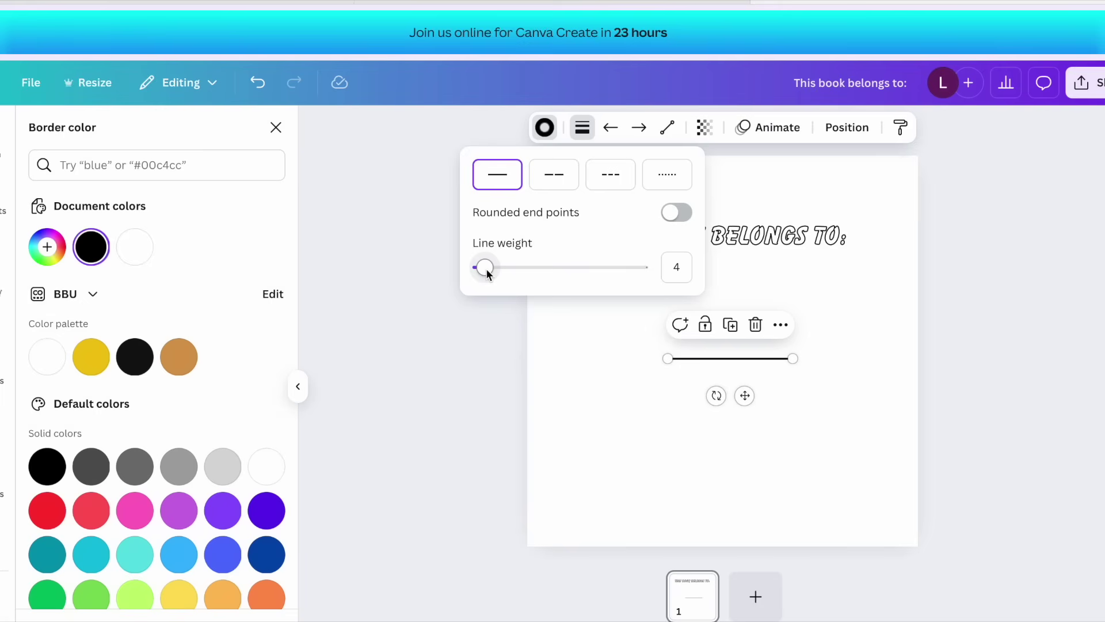
drag(486, 268, 478, 268)
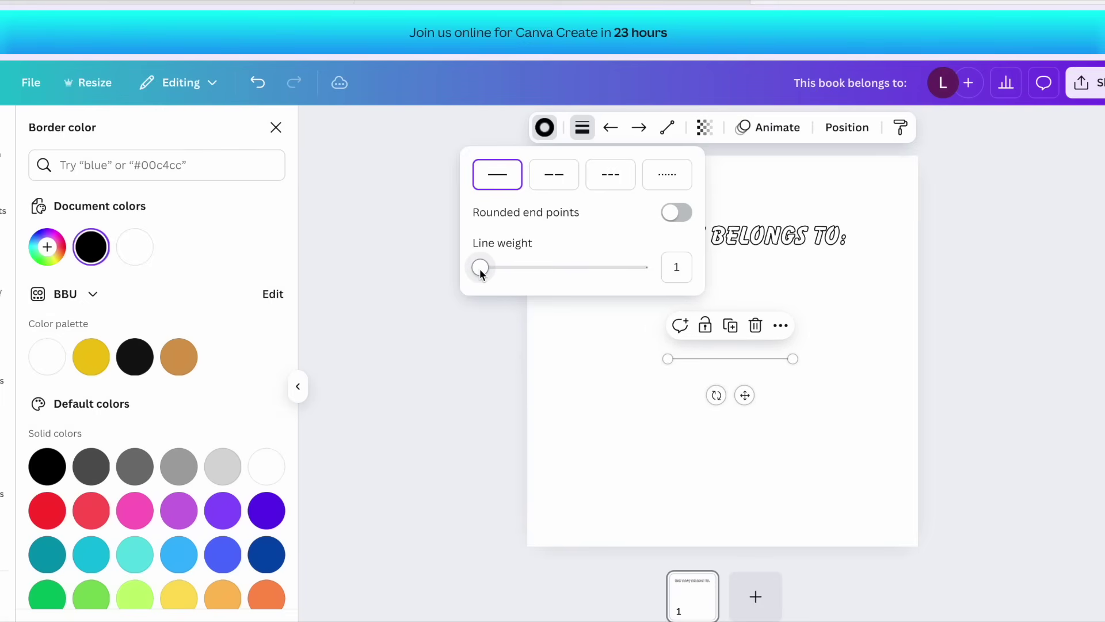
drag(668, 359, 600, 358)
drag(793, 358, 852, 358)
Step: Move the title to just above the line and shift both slightly down together on the page
drag(762, 230, 761, 318)
click(907, 288)
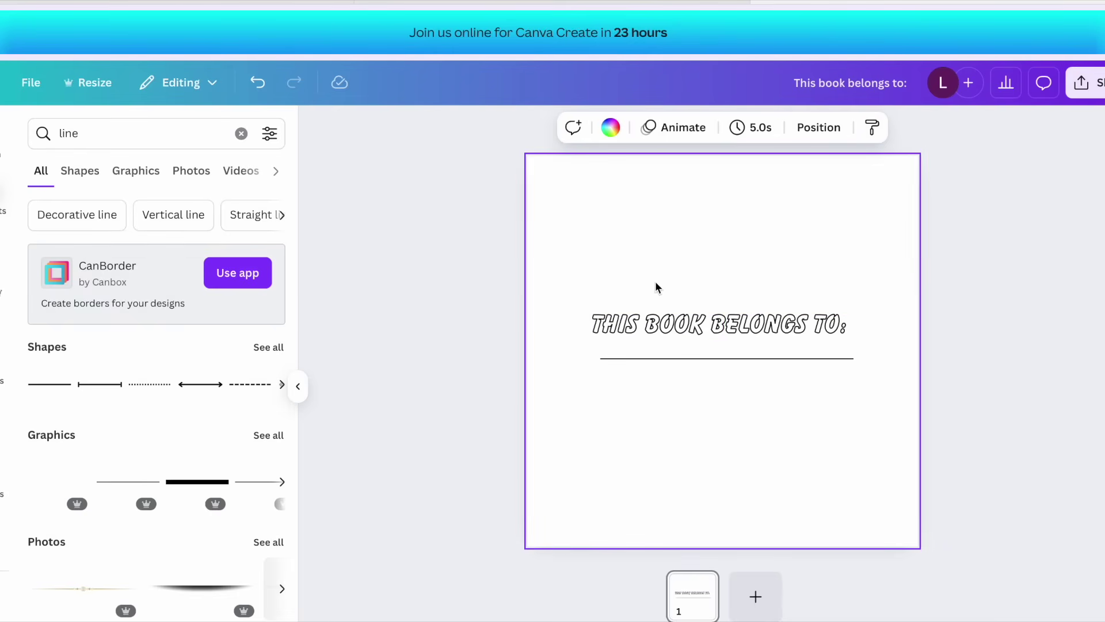
drag(658, 274, 756, 385)
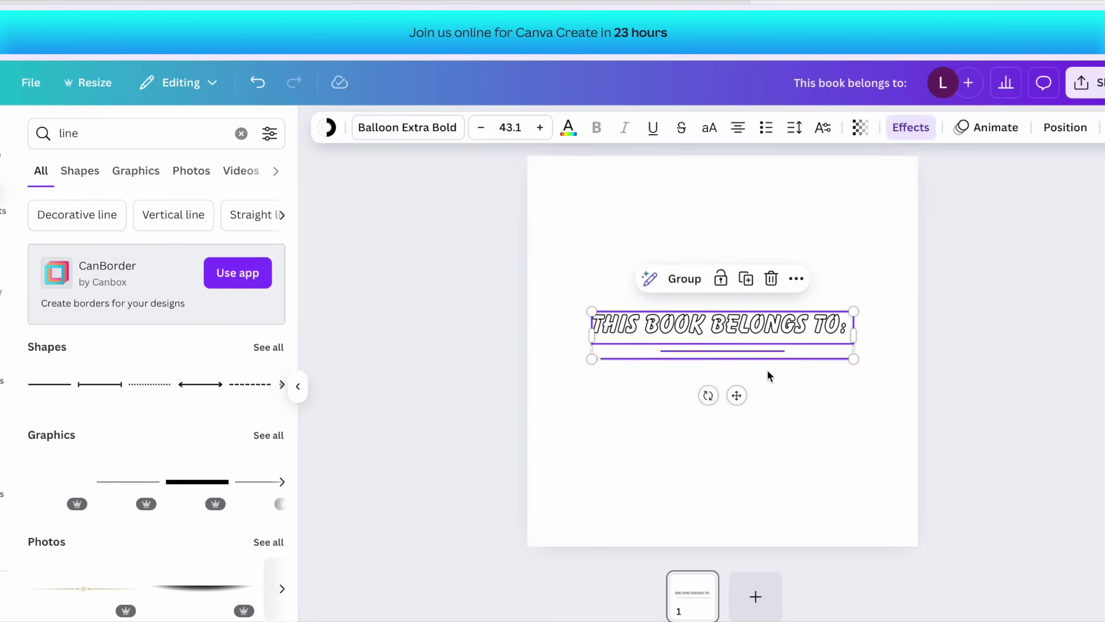
drag(789, 331, 790, 348)
click(985, 326)
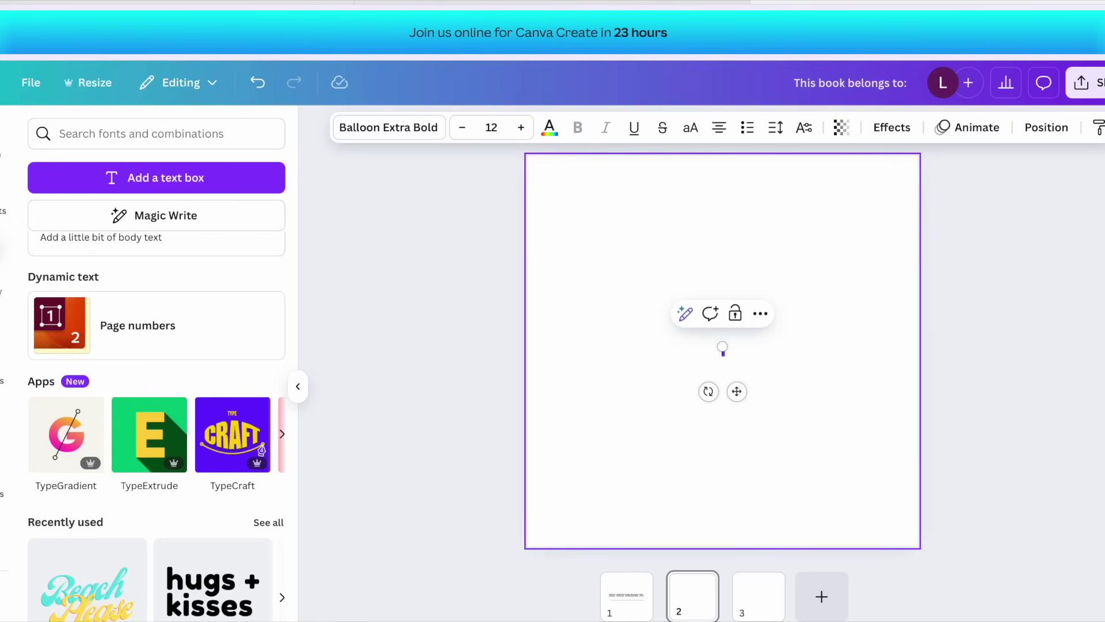
Step: Add a centred "COPYRIGHT PAGE:" heading to page 2 with the rights notice text below it
text(COPY)
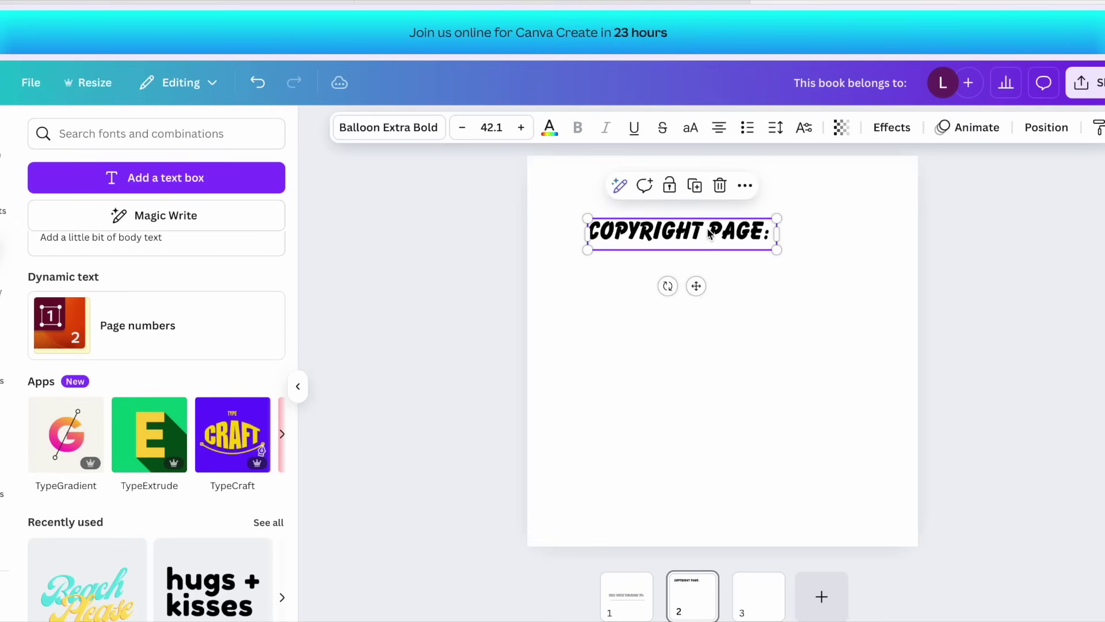
drag(708, 228, 743, 228)
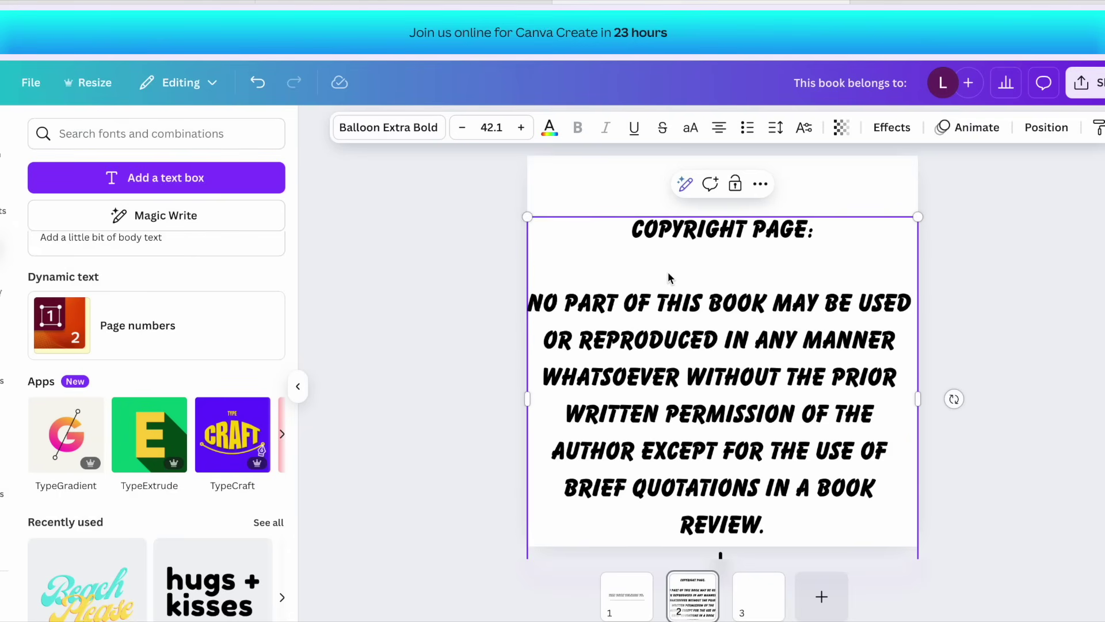
Step: Shrink the copyright text to size 15.8 and enter the author's name after "© 2025 BY"
click(490, 127)
click(495, 324)
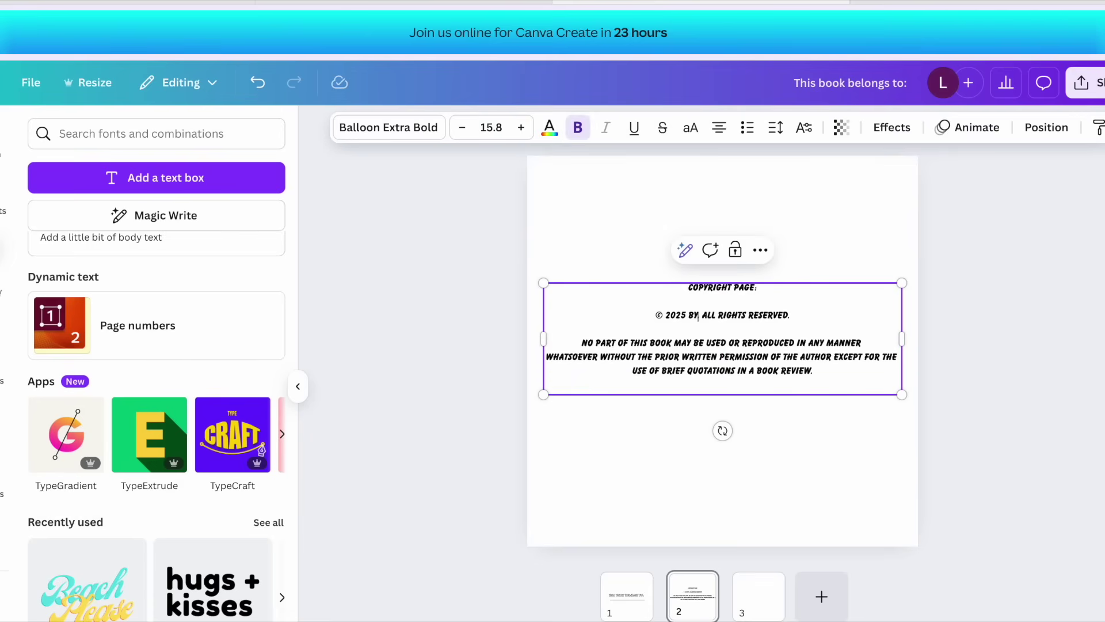
text(A)
key(BackSpace)
text(AVERY LATICE.)
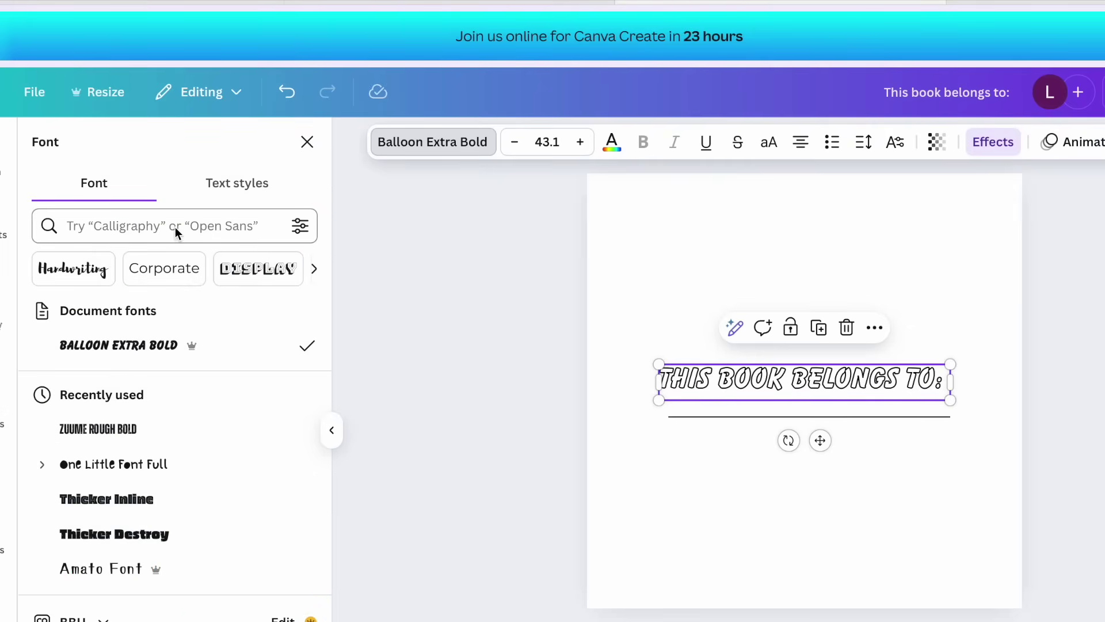
Step: Search the fonts for "wedge" and apply Wedges to the "This book belongs to:" title
click(174, 225)
text(we)
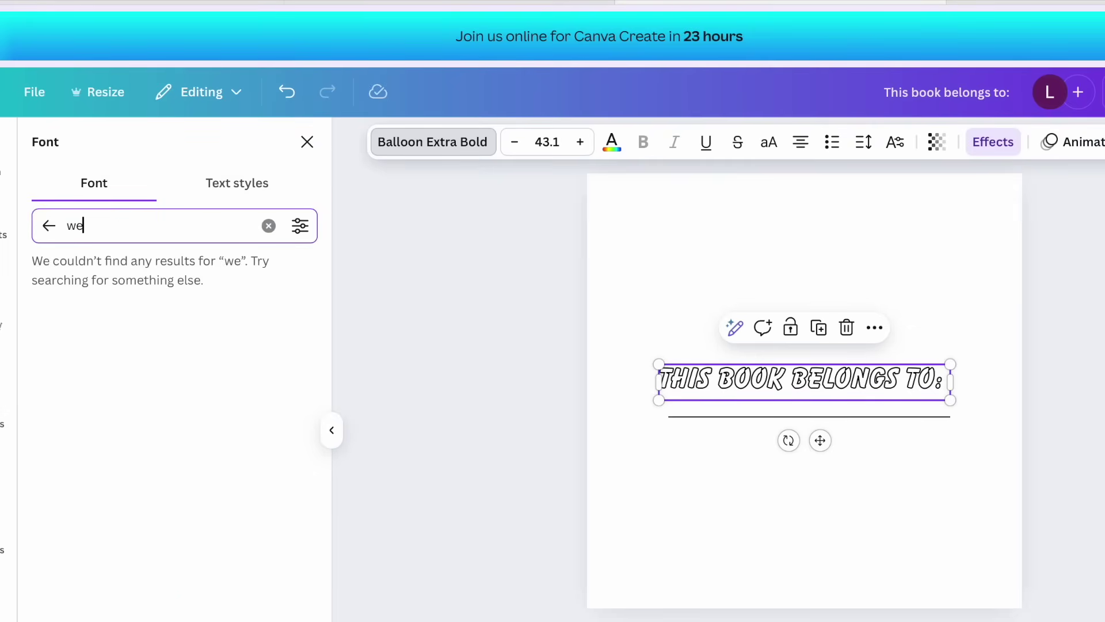
text(dge)
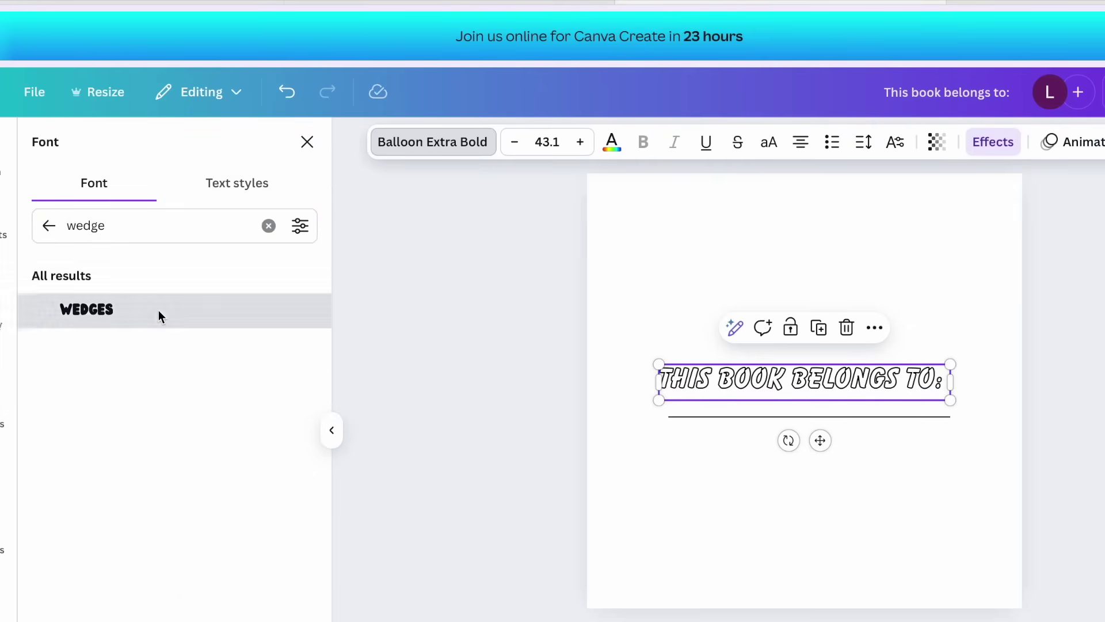
click(158, 309)
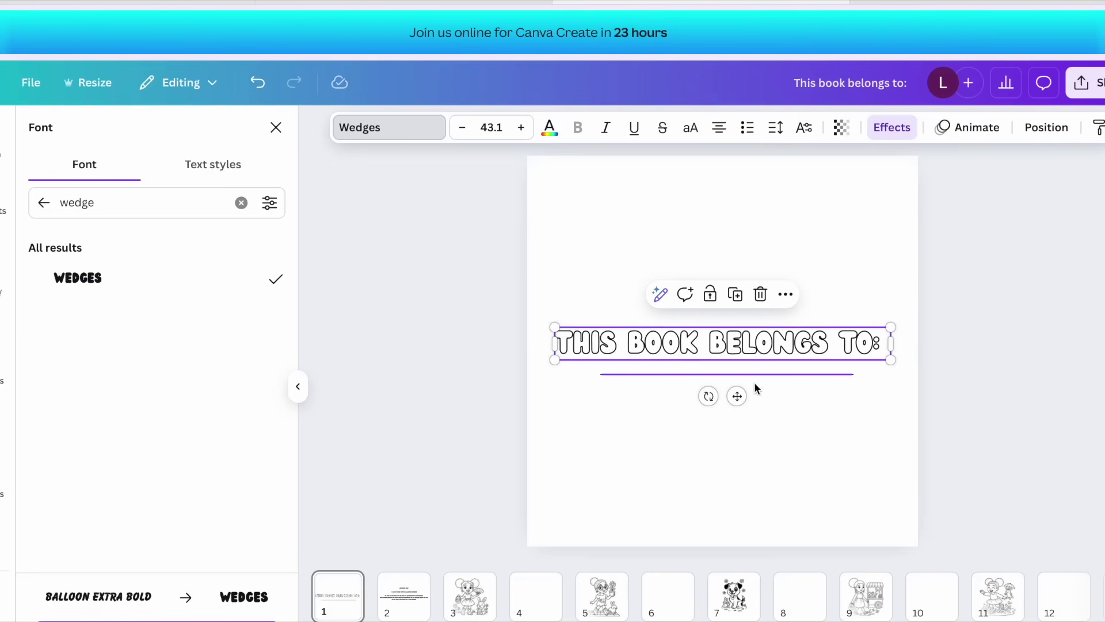
Step: Select the copyright text on page 2 and open its font choices
scroll(986, 385, down, 5)
click(811, 360)
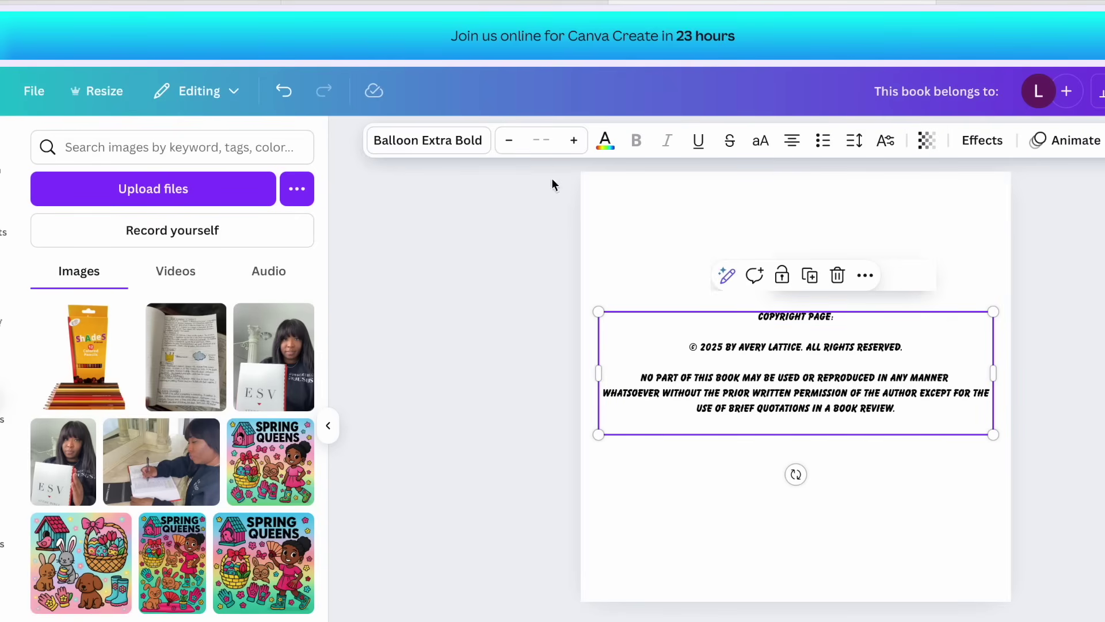
click(424, 140)
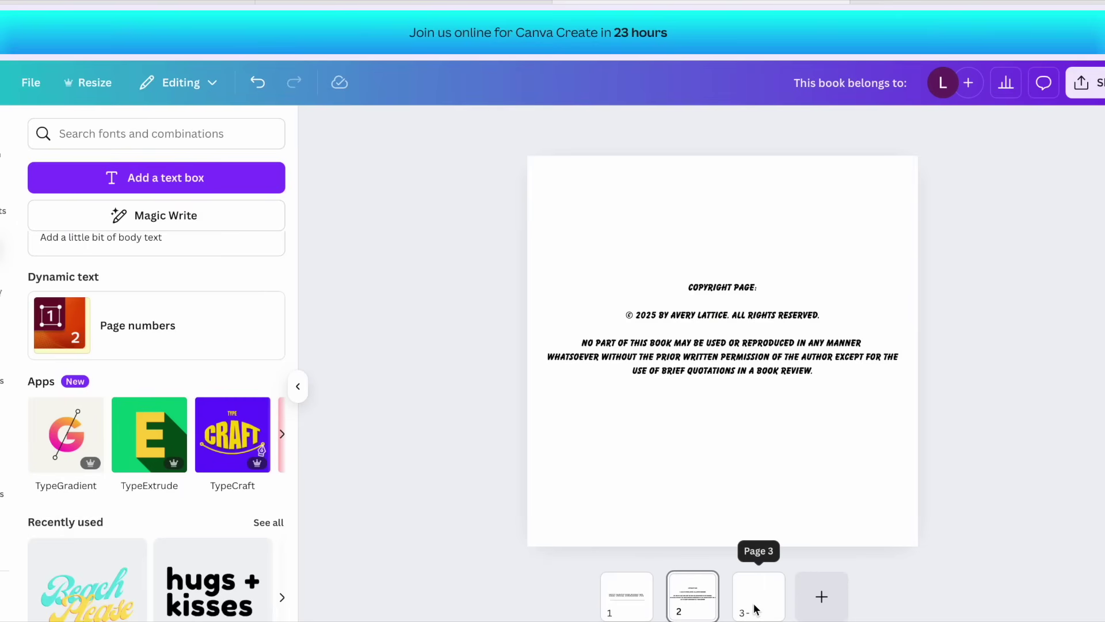
Step: Place the uploaded girl-with-fan line art on page 3 and the girl carrying a potted flower on page 5, keeping page 4 blank
click(756, 607)
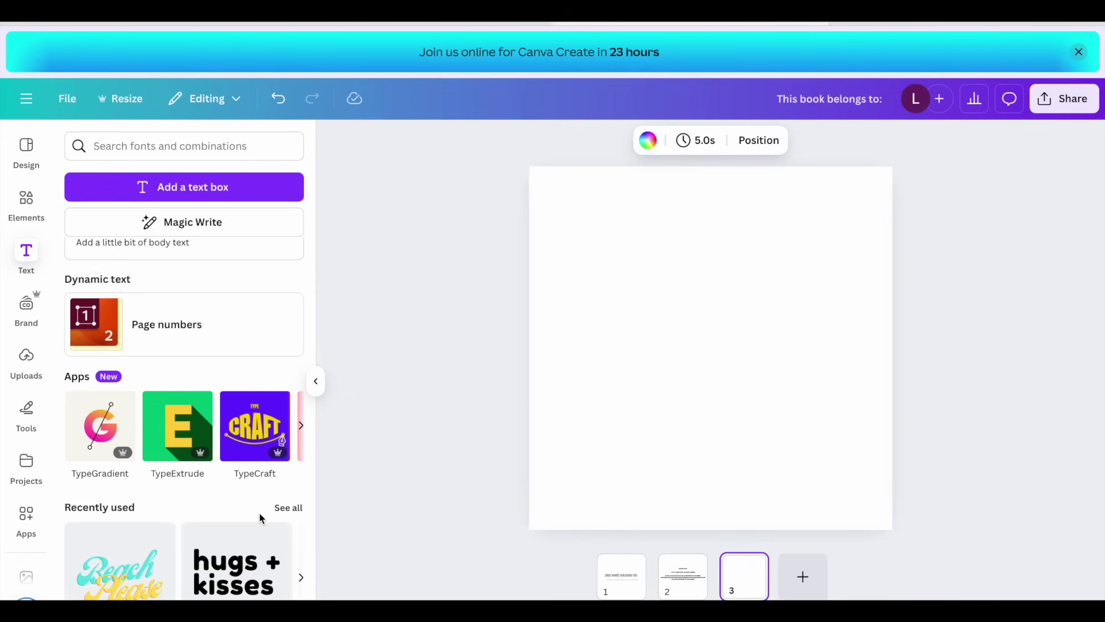
click(29, 371)
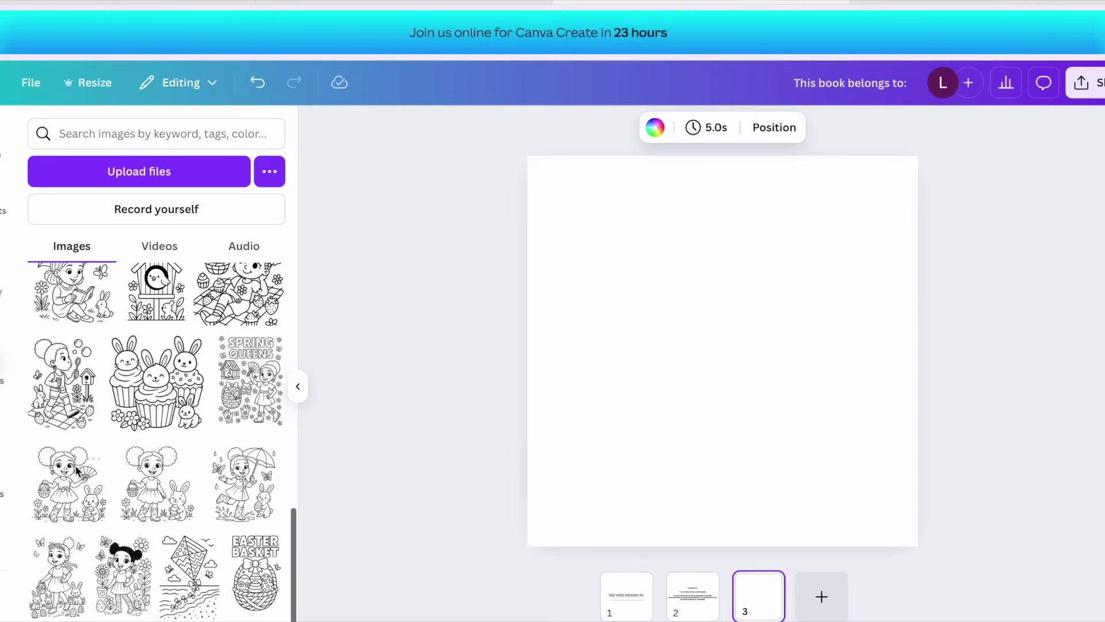
click(102, 472)
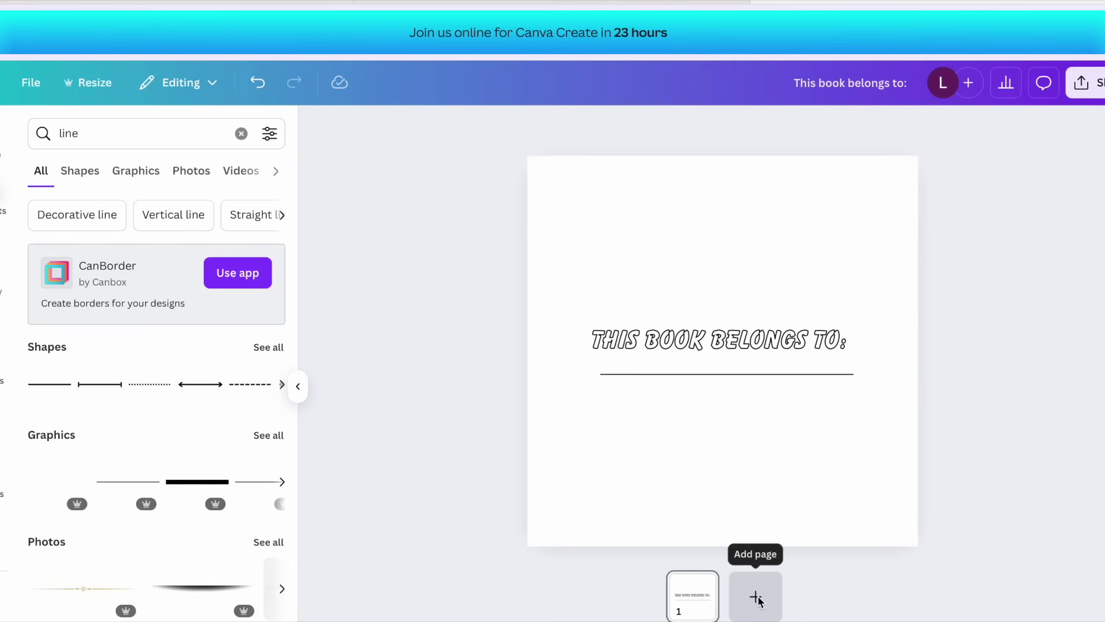
click(755, 597)
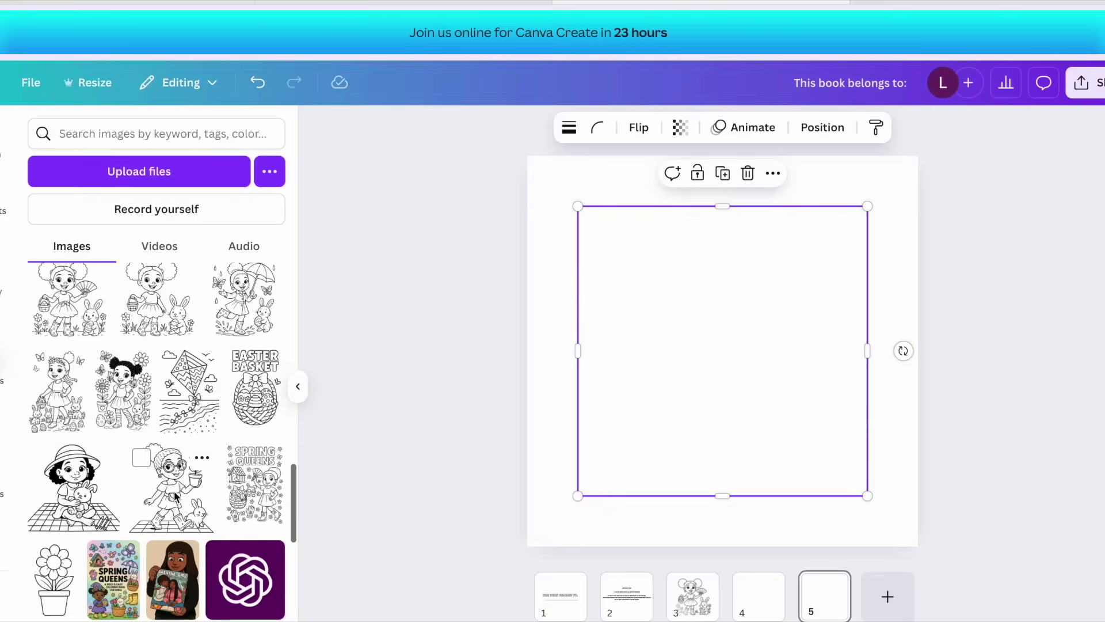
click(171, 487)
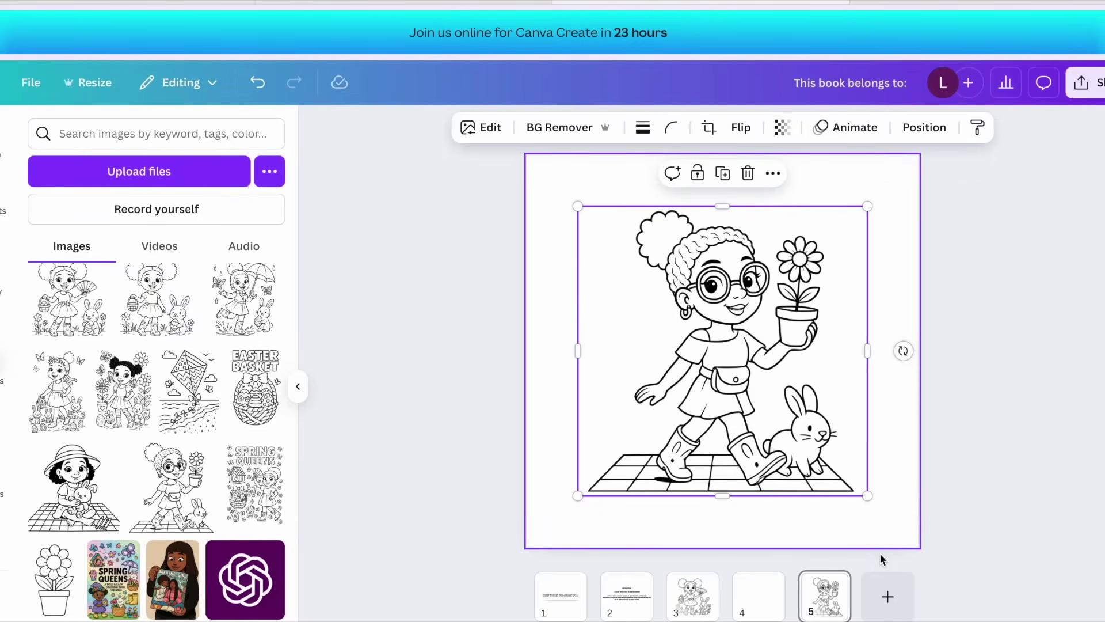
click(887, 598)
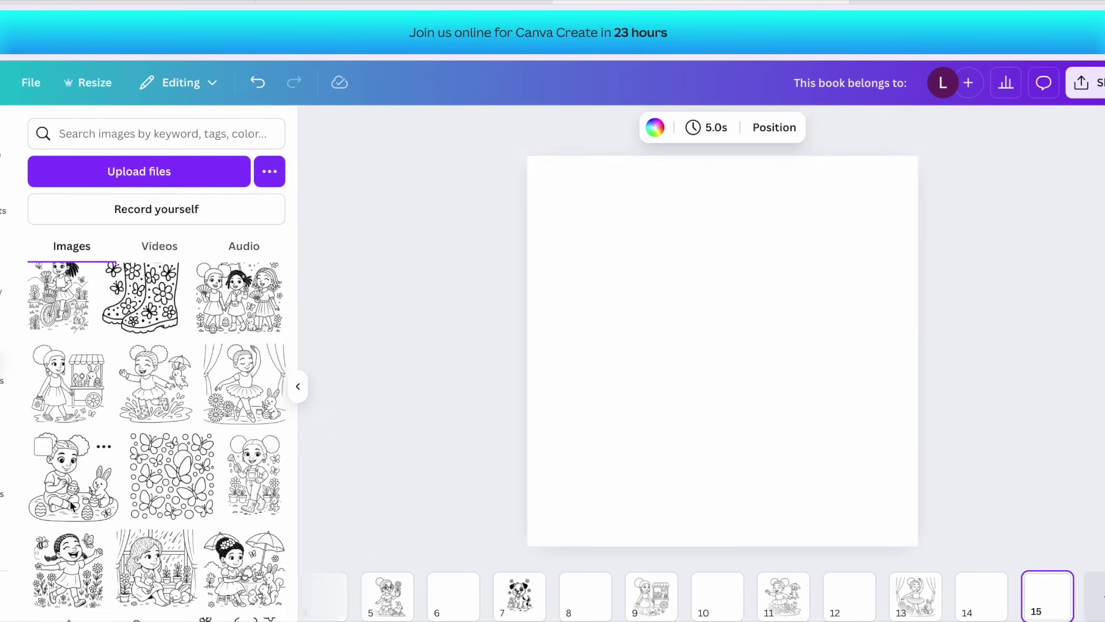
Step: Place uploaded line art on the odd pages from 15 to 27, leaving a blank page after each drawing
click(72, 505)
click(1093, 598)
scroll(120, 486, down, 4)
click(72, 326)
click(156, 325)
click(239, 325)
click(245, 552)
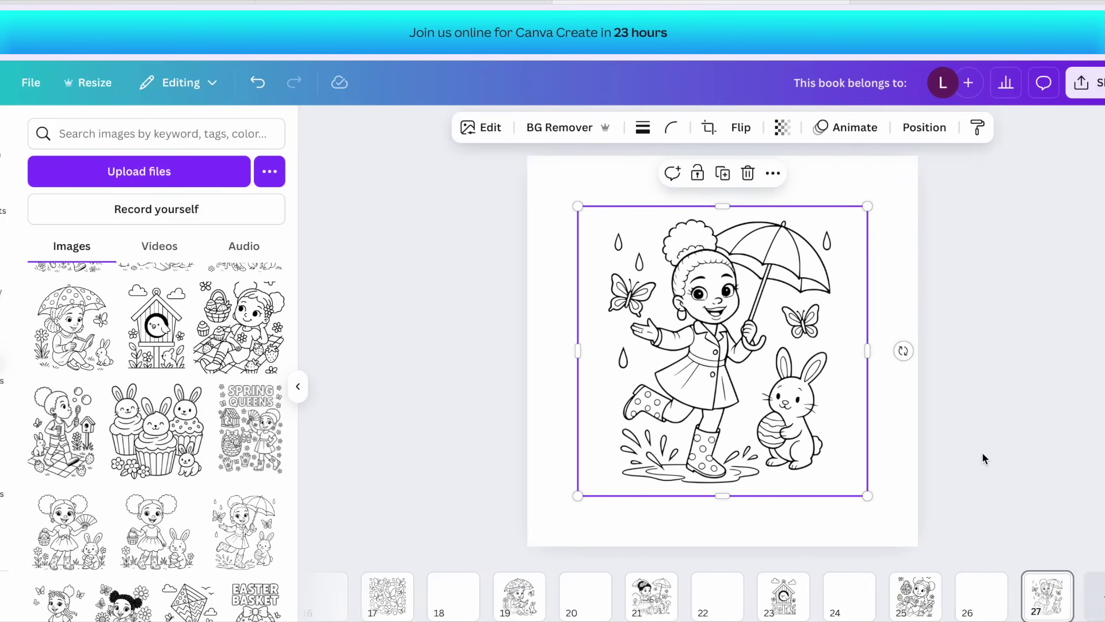
Step: Add page 29 after a blank page, place the Easter Basket line art on it and enlarge it slightly
scroll(156, 432, down, 3)
click(1048, 598)
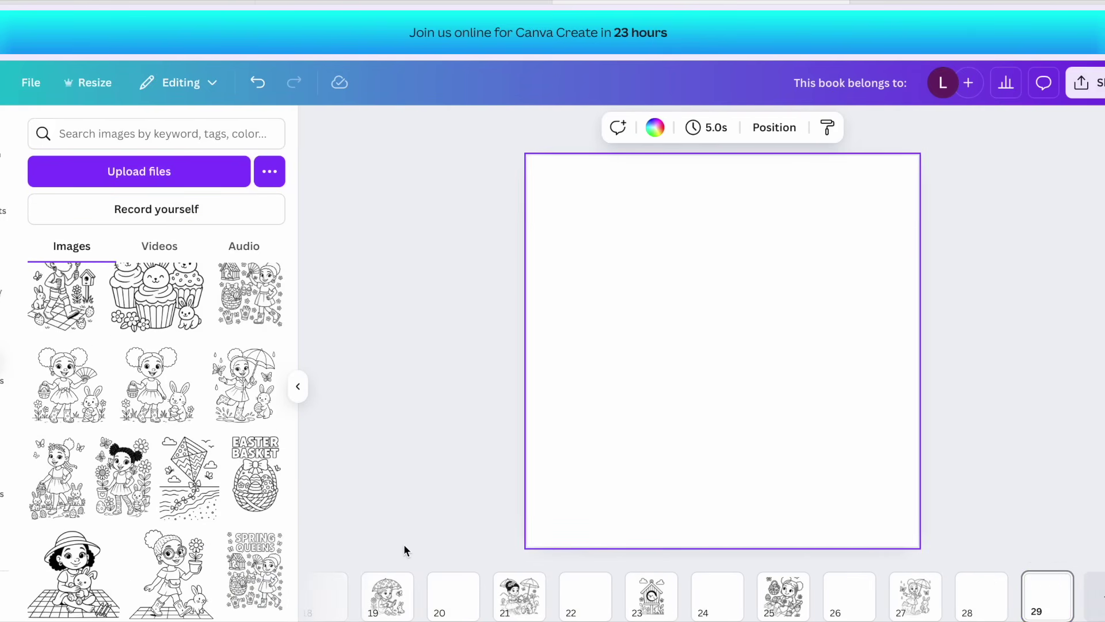
click(247, 491)
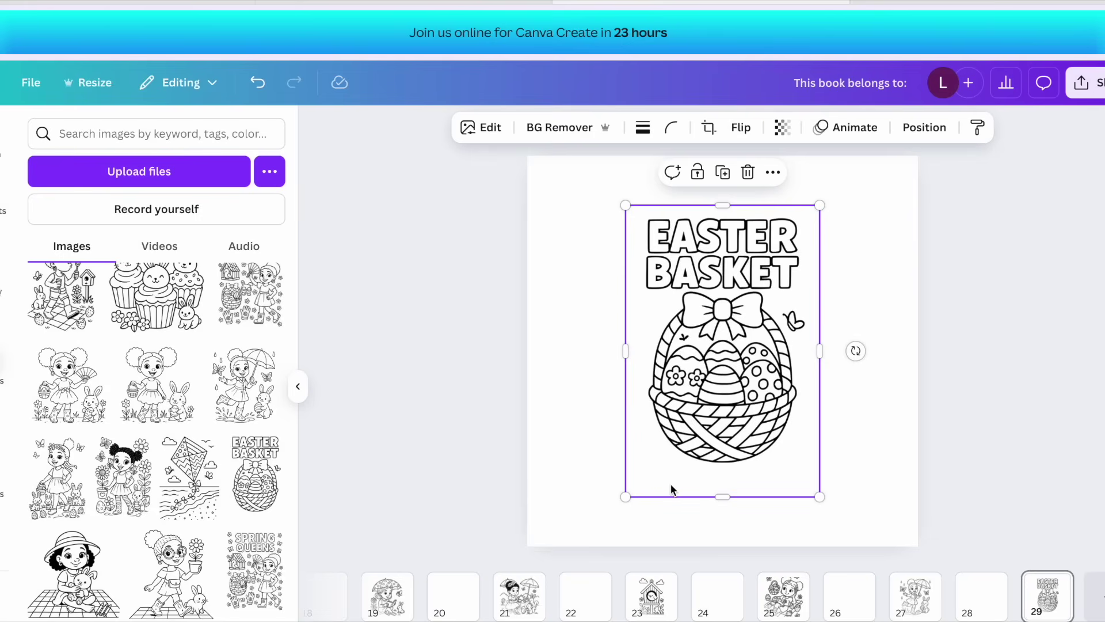
click(873, 439)
click(717, 403)
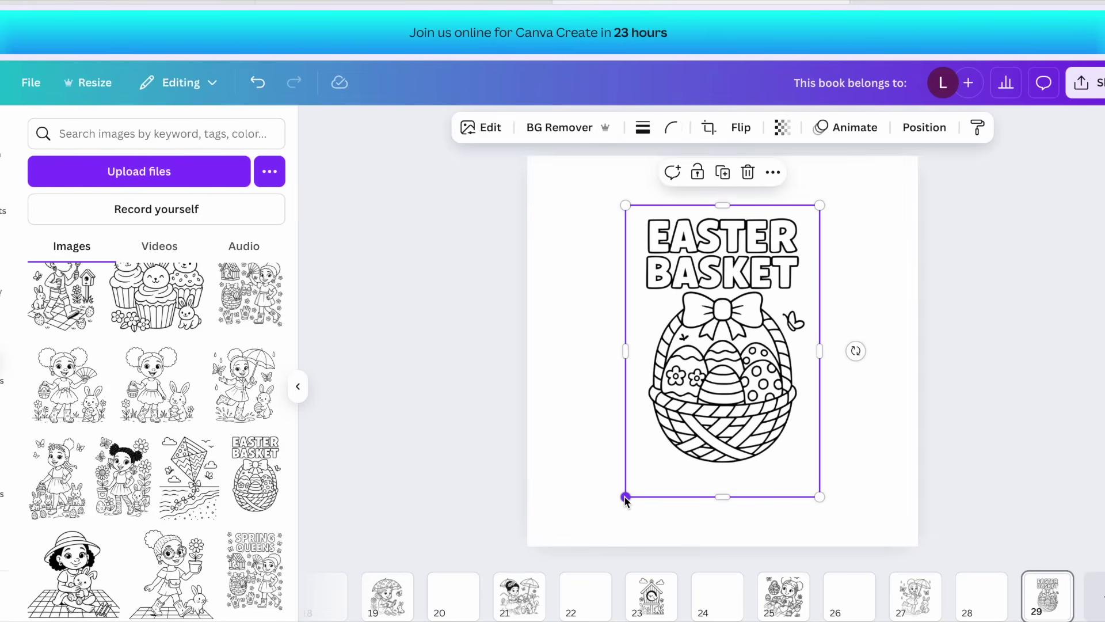
drag(625, 496, 589, 515)
drag(588, 515, 586, 517)
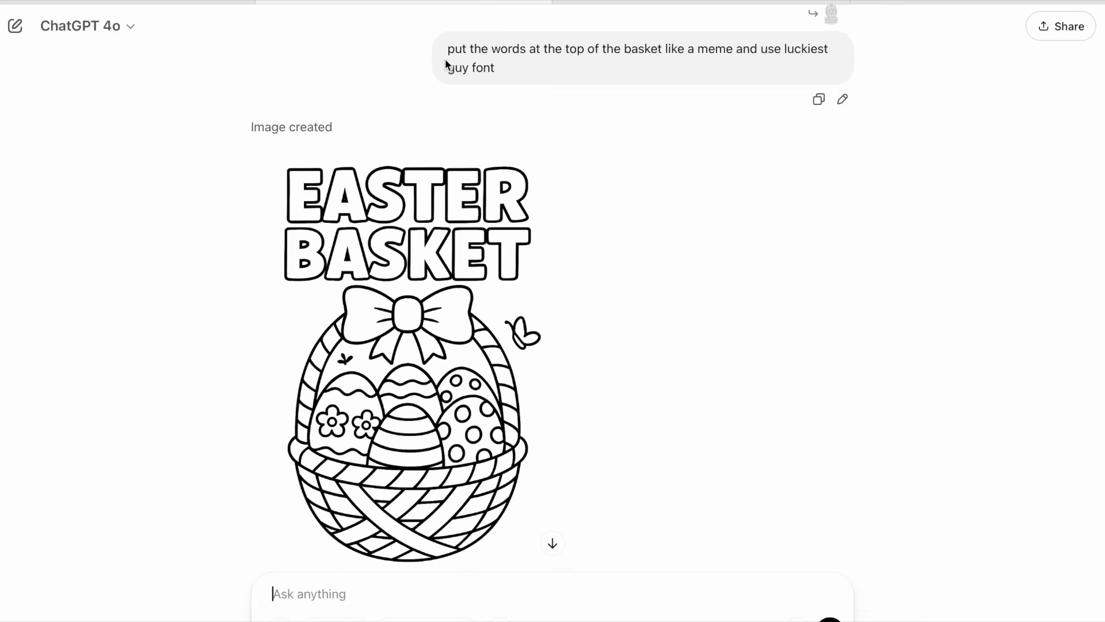
Step: In ChatGPT, review the Easter basket prompts and generated versions, including the lettering revisions, and return to Canva
scroll(444, 173, up, 15)
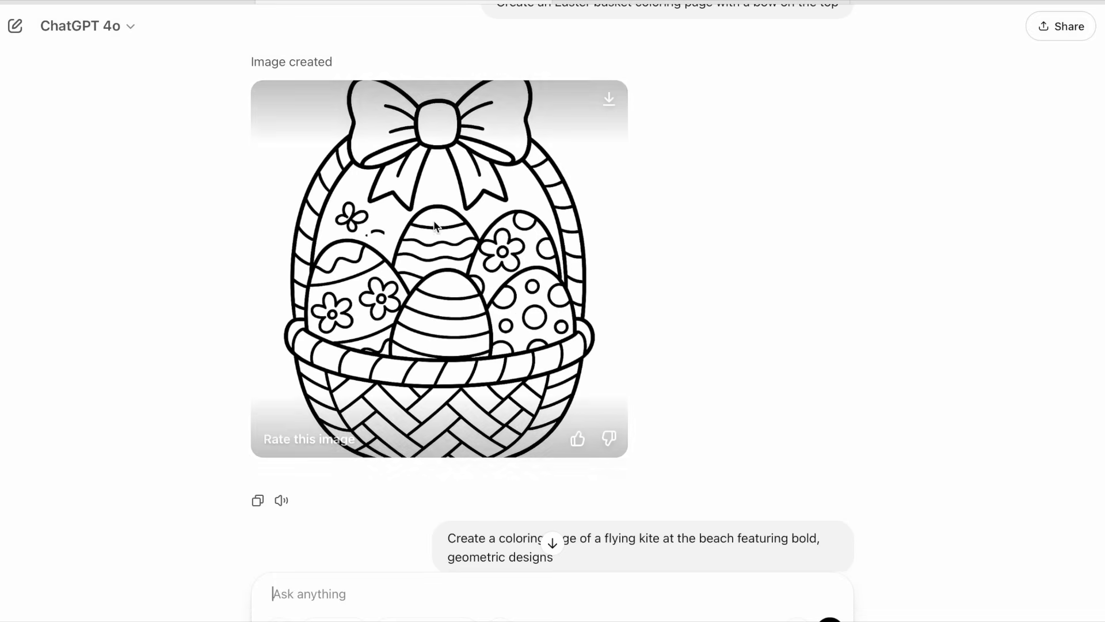
click(444, 237)
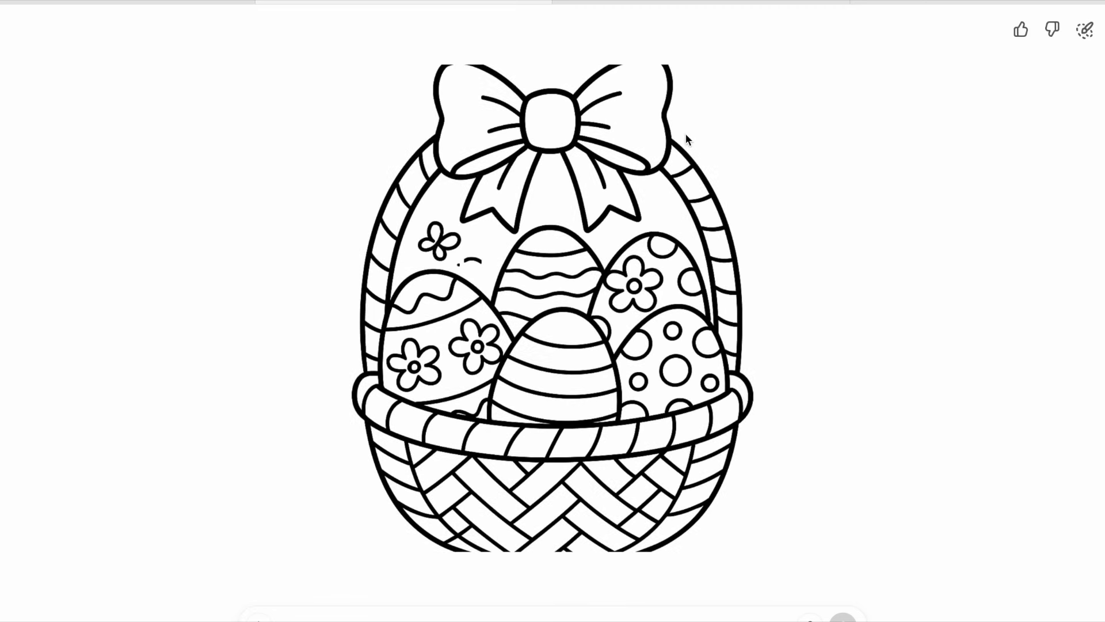
key(Escape)
scroll(382, 282, down, 10)
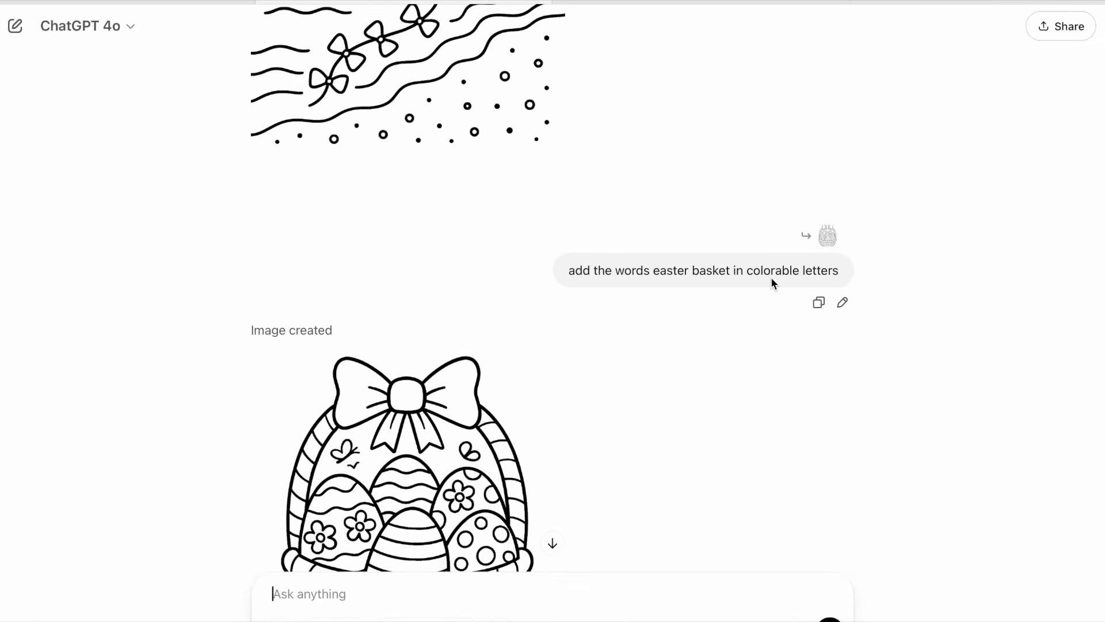
scroll(738, 378, down, 4)
scroll(738, 384, down, 1)
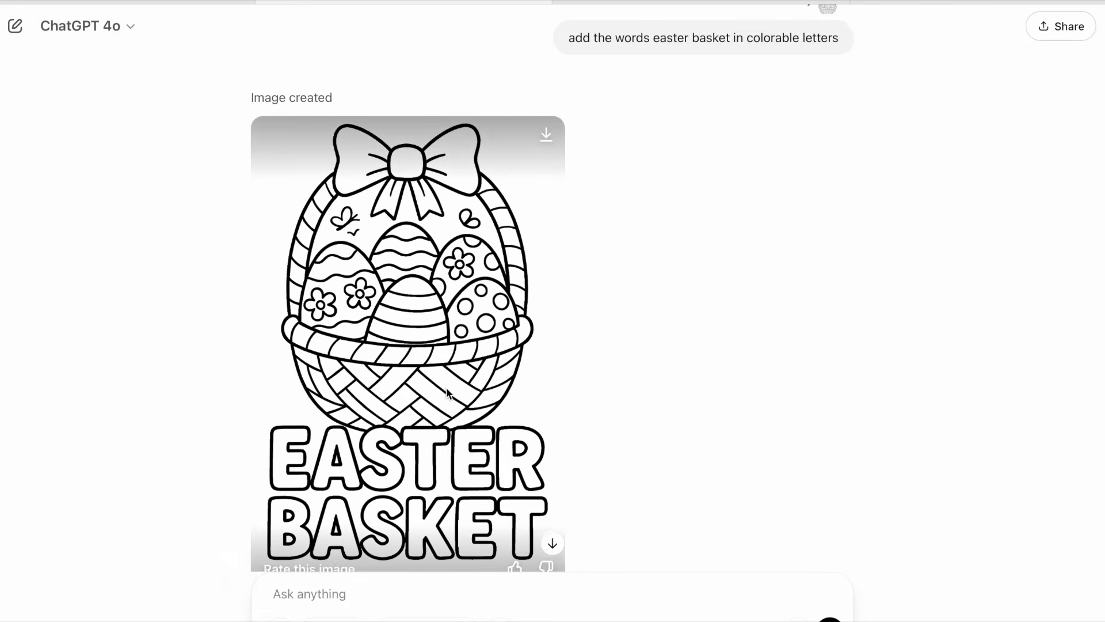
scroll(447, 388, down, 10)
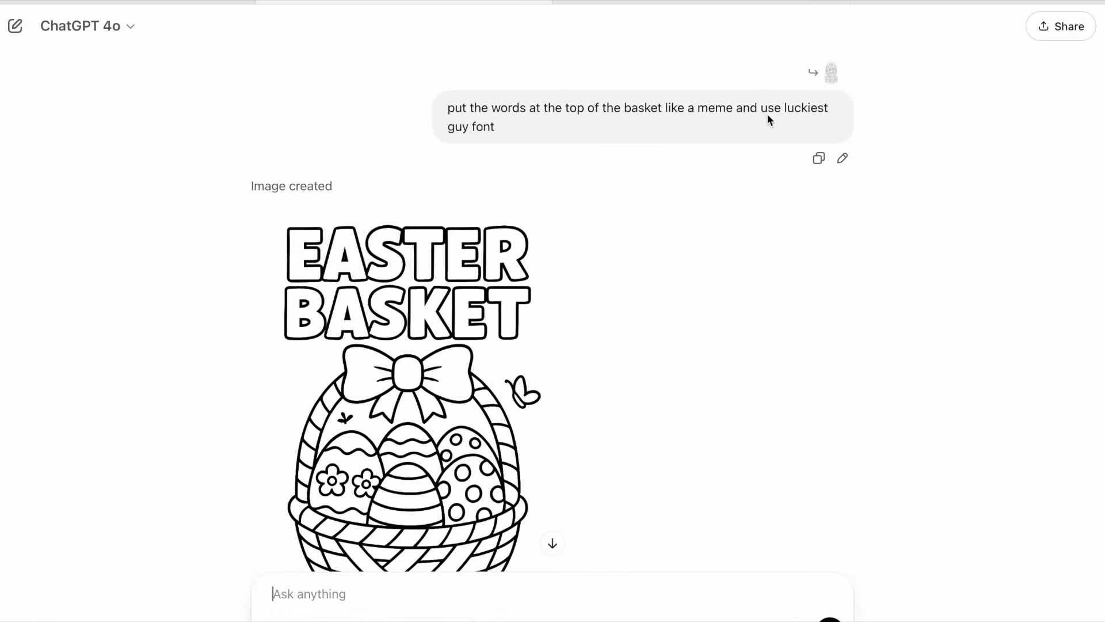
click(518, 288)
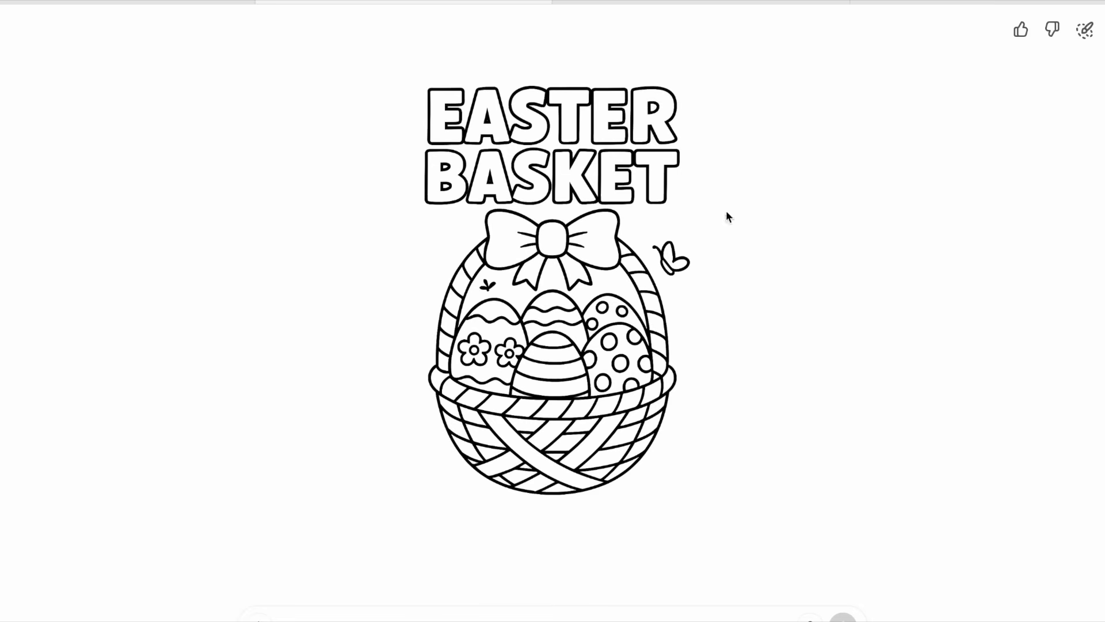
mouse_move(979, 1)
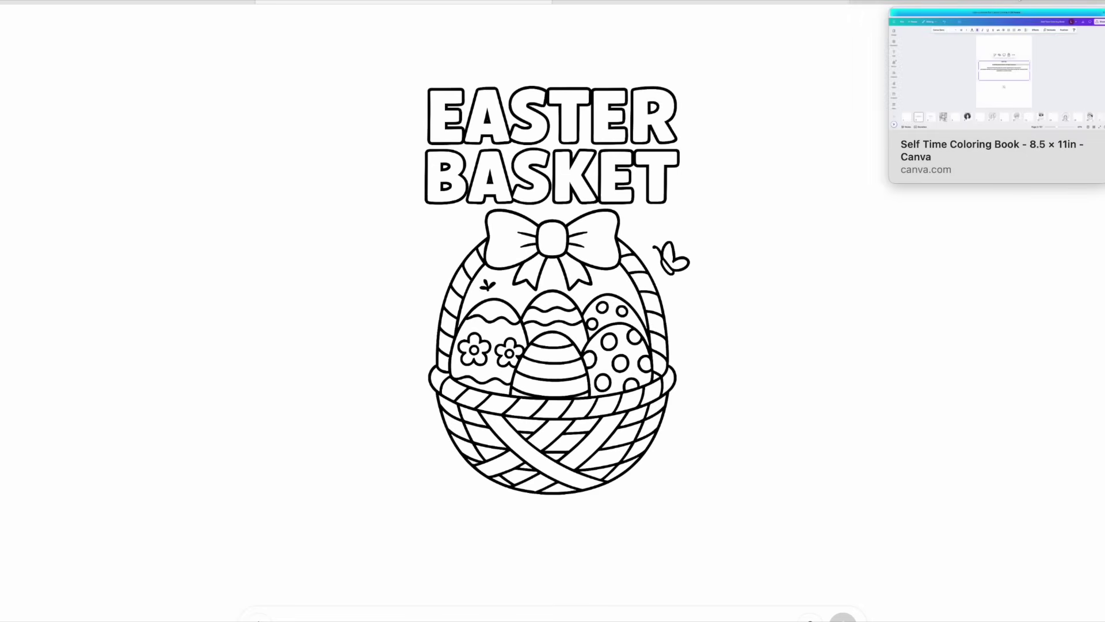
click(978, 2)
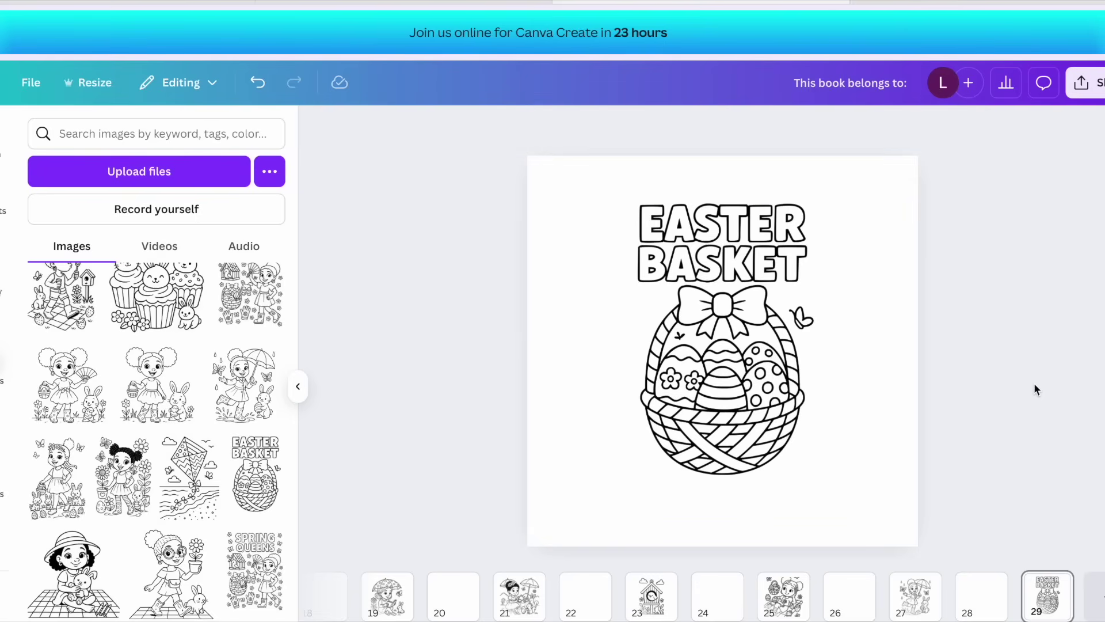
Step: Add a heading reading "EASTER BASKET" on two lines over the basket drawing on page 29
scroll(117, 405, down, 10)
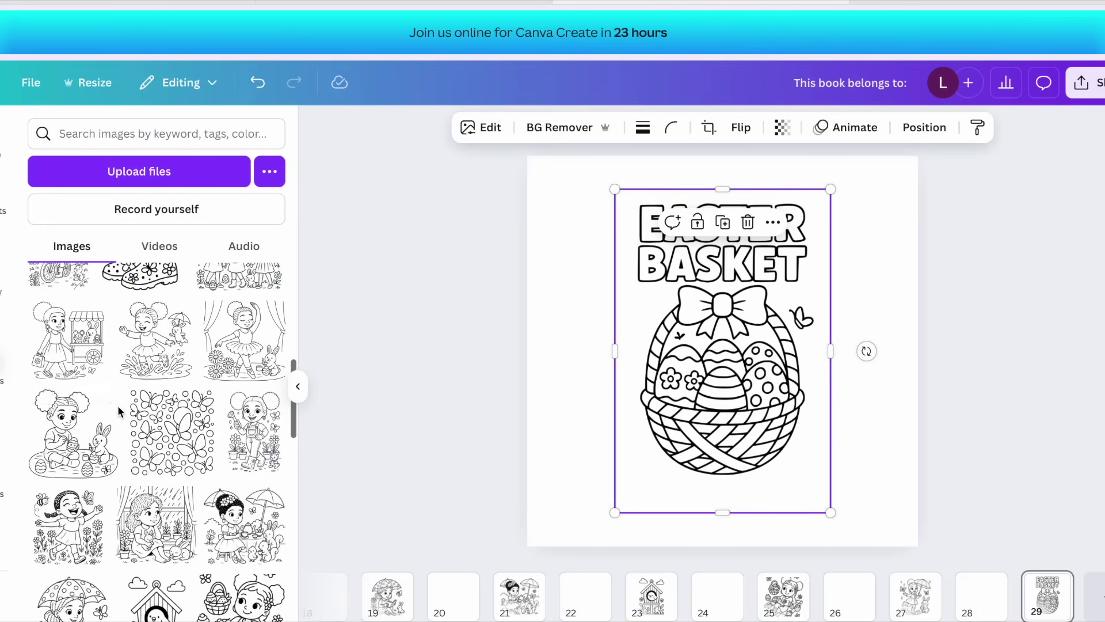
click(909, 274)
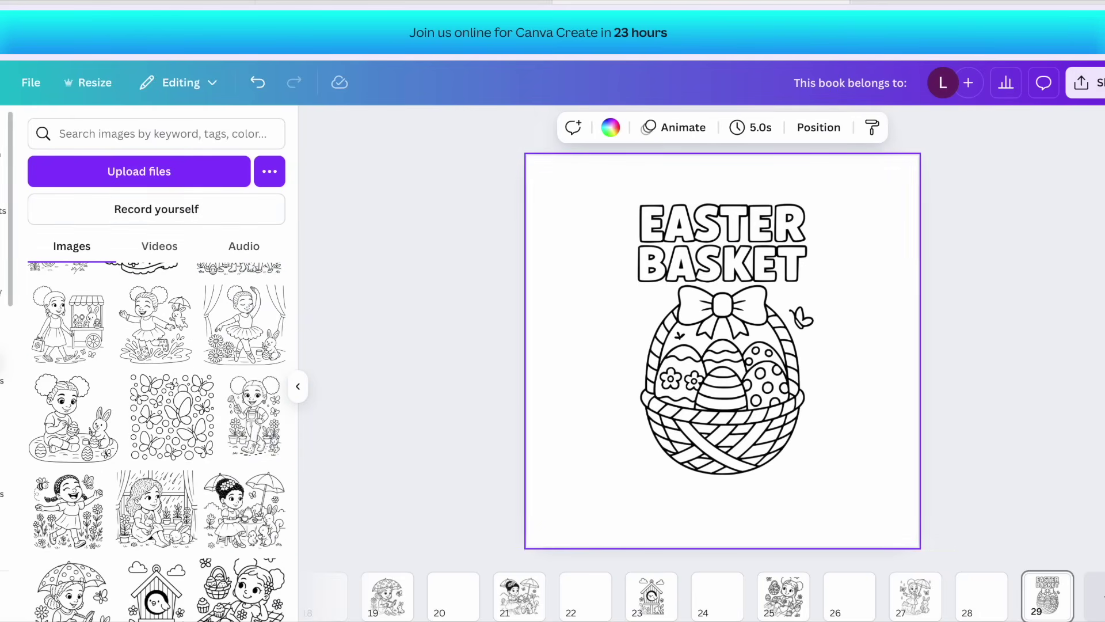
click(5, 266)
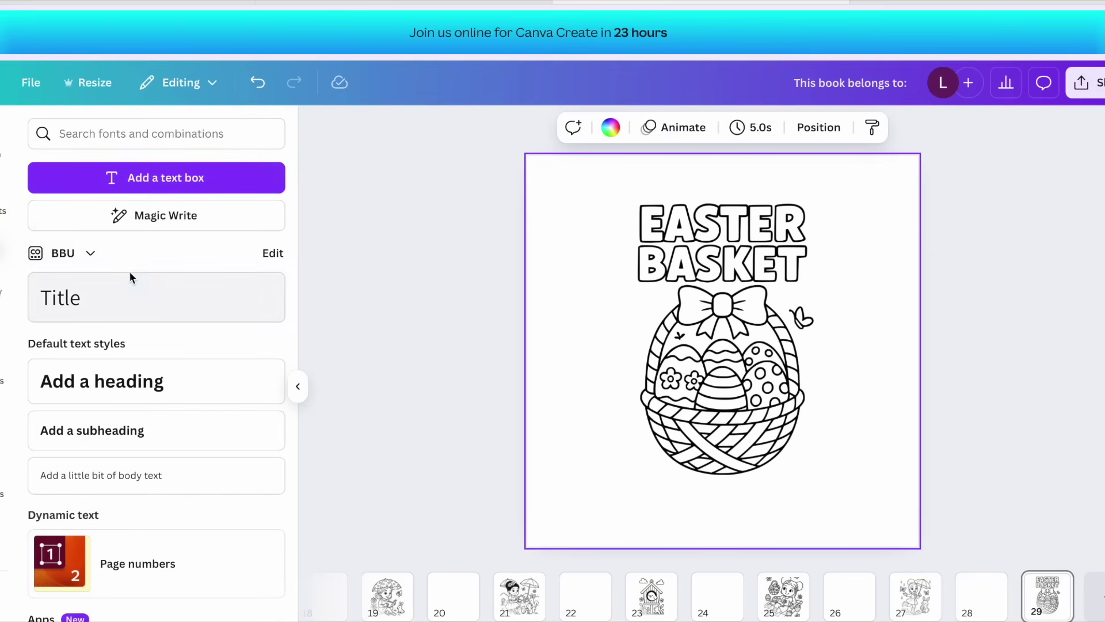
click(117, 387)
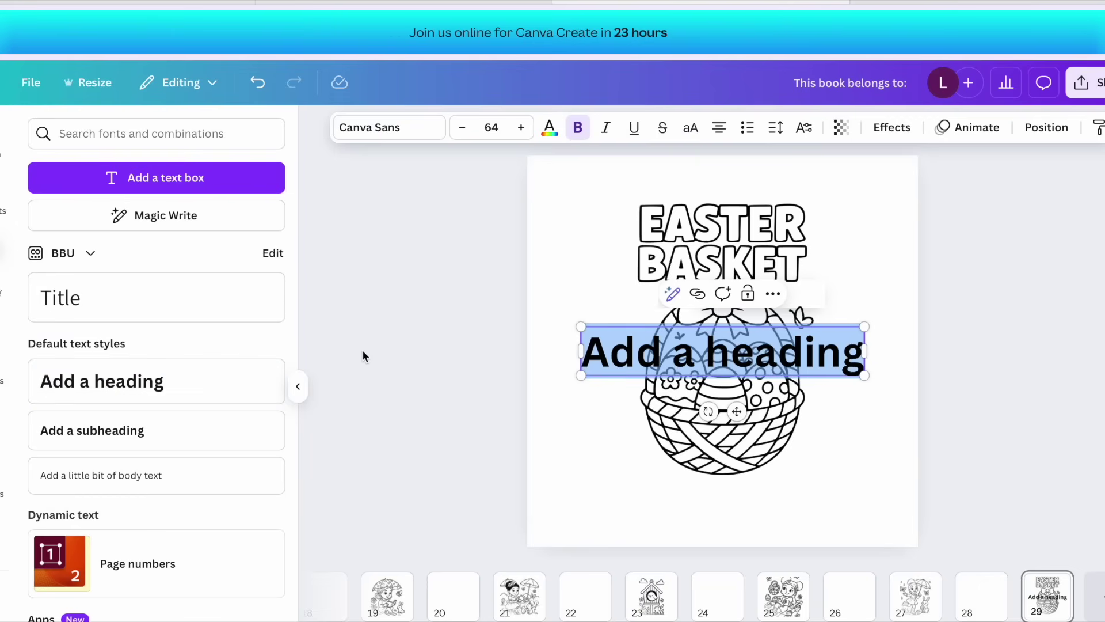
text(E)
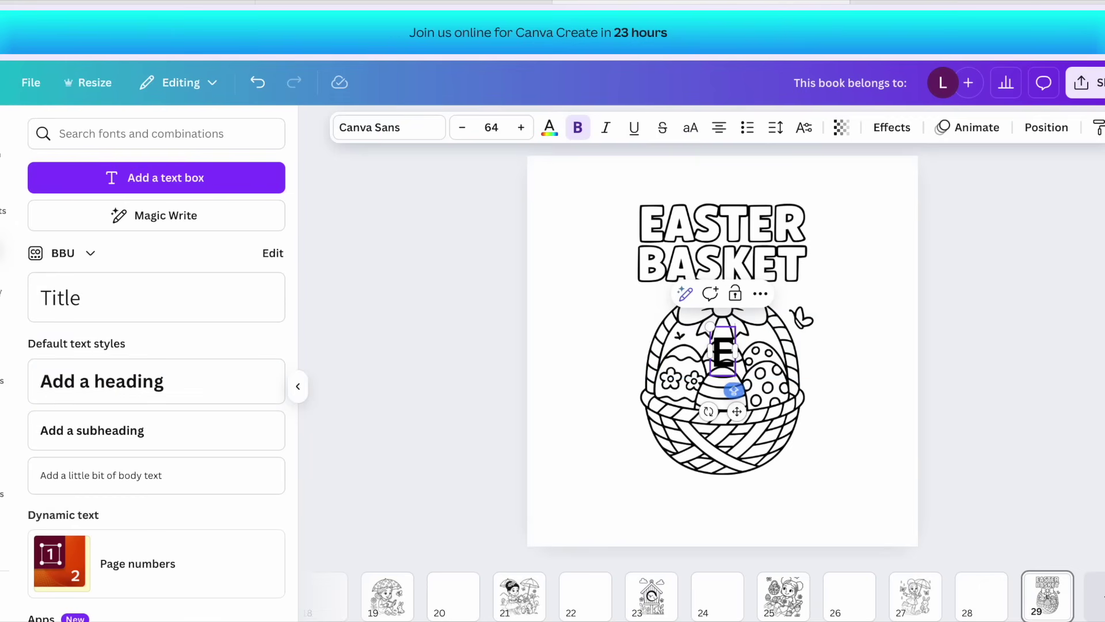
text(ASTER)
key(Return)
text(BASKET)
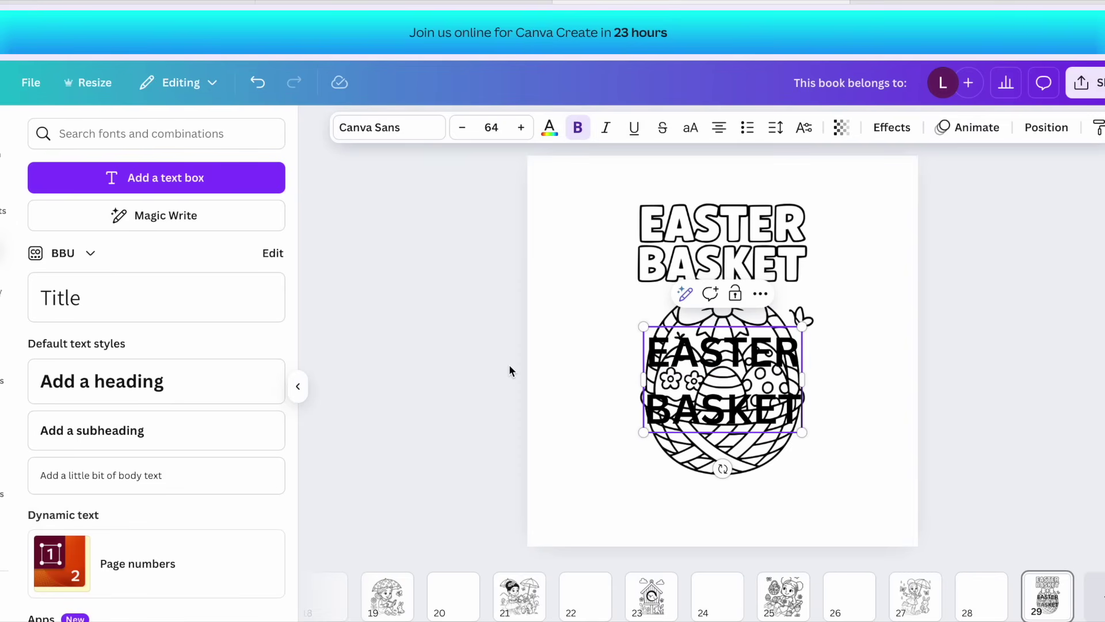
key(ctrl+a)
click(883, 363)
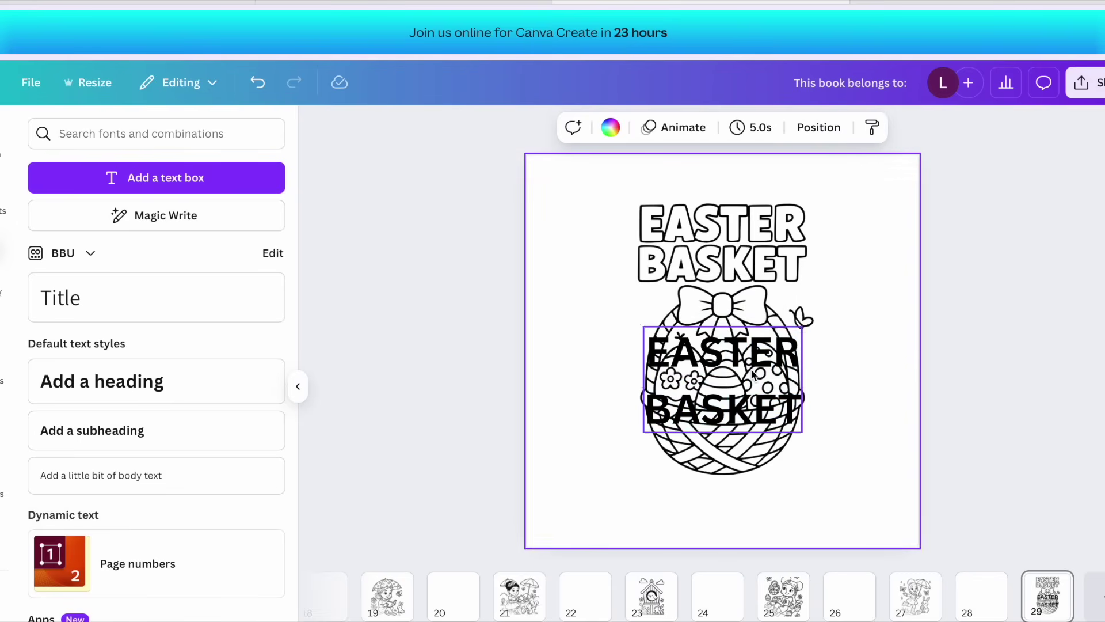
Step: Give the "EASTER BASKET" heading the Hollow effect with thickness 58, enlarge it to size 89.8 and reposition it beside the artwork
drag(748, 369, 640, 436)
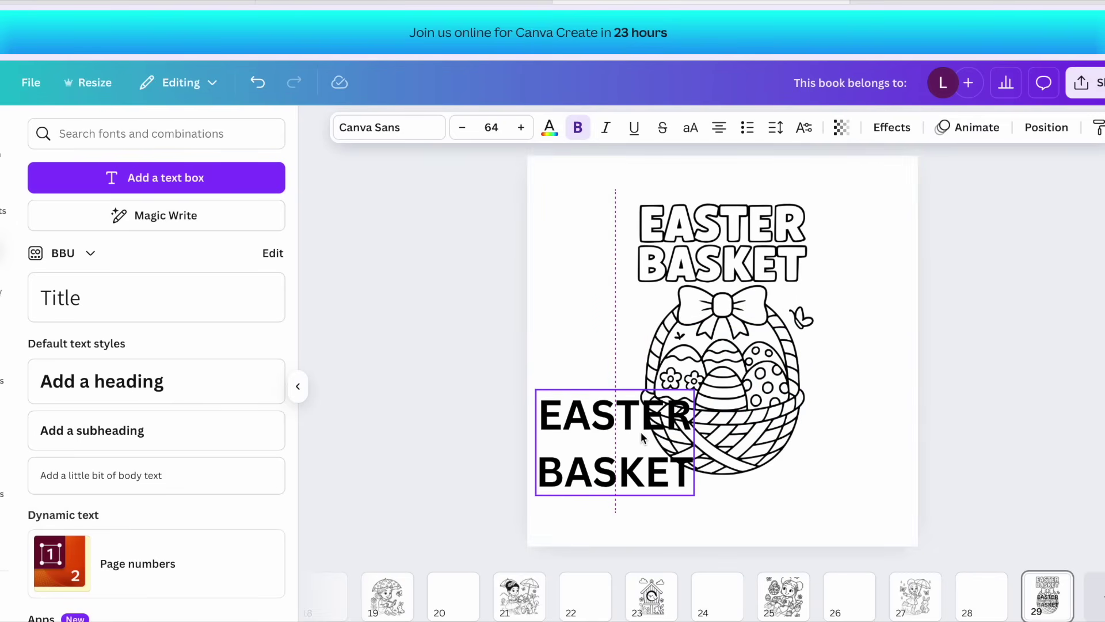
click(892, 128)
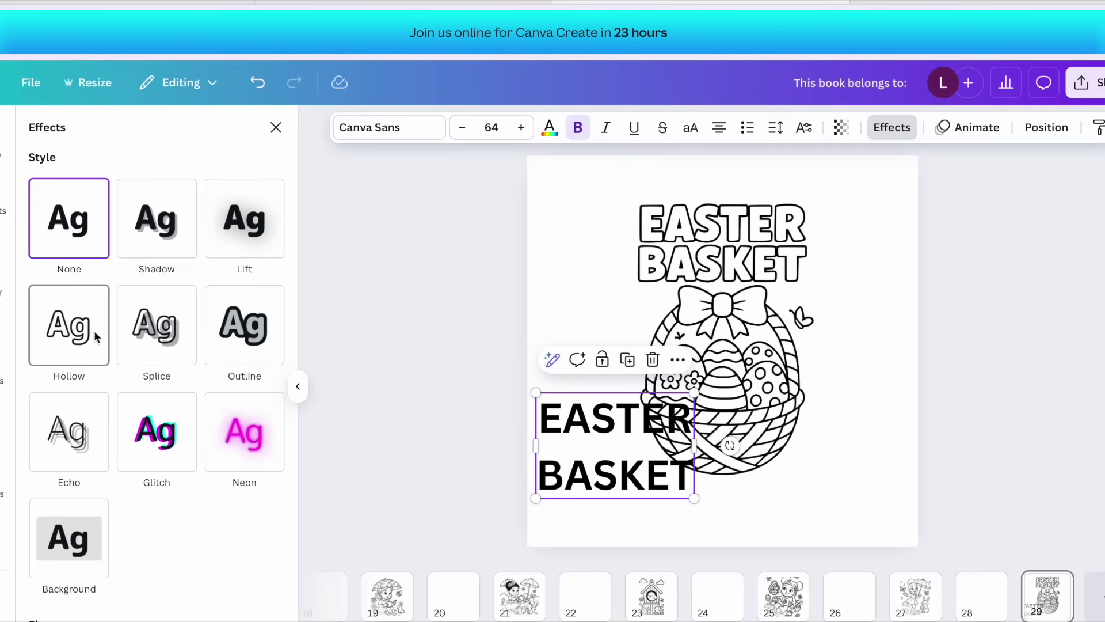
click(68, 326)
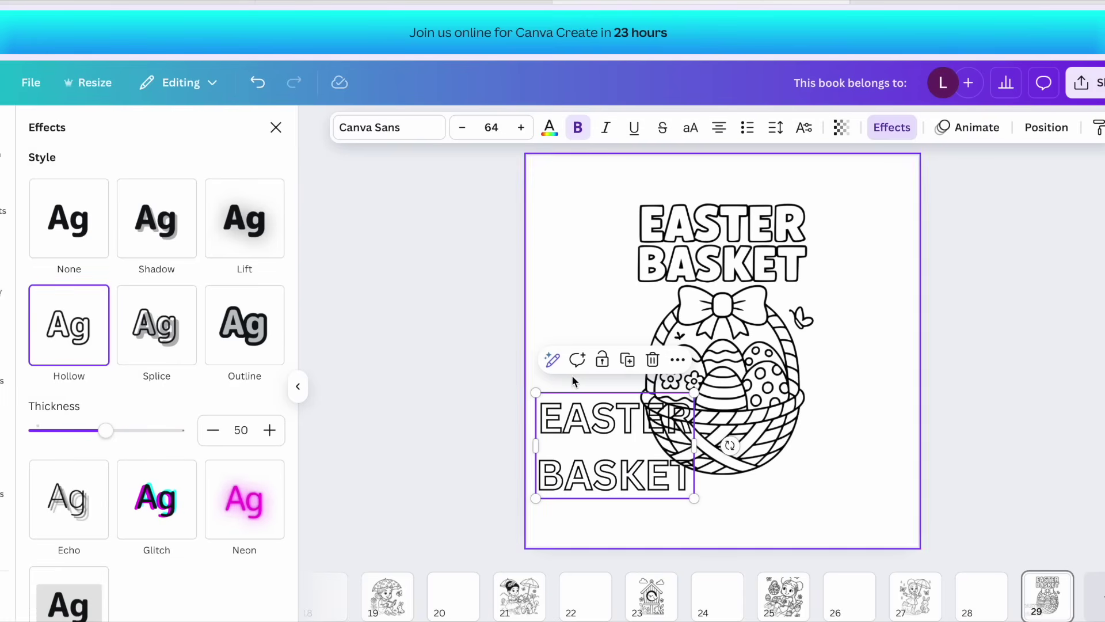
drag(106, 430, 114, 431)
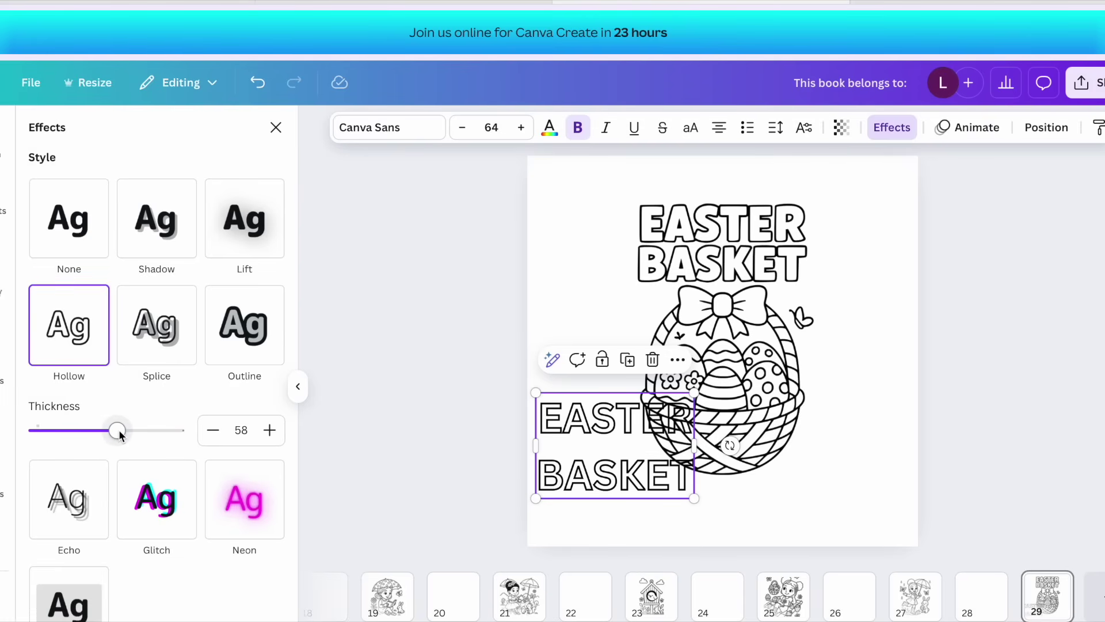
drag(693, 498, 758, 541)
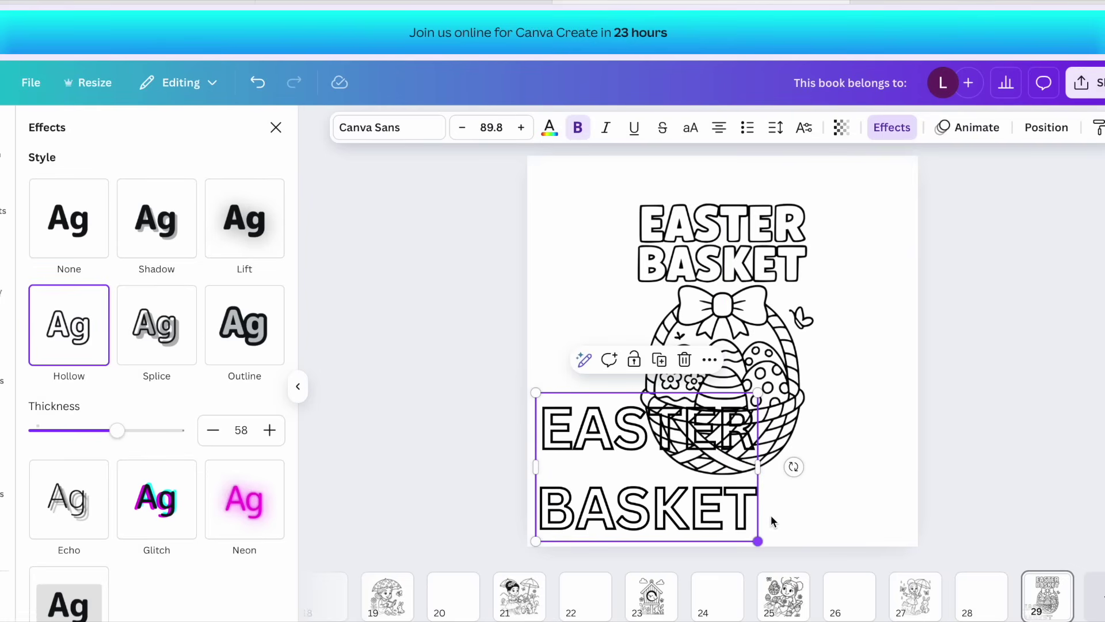
drag(701, 504, 704, 385)
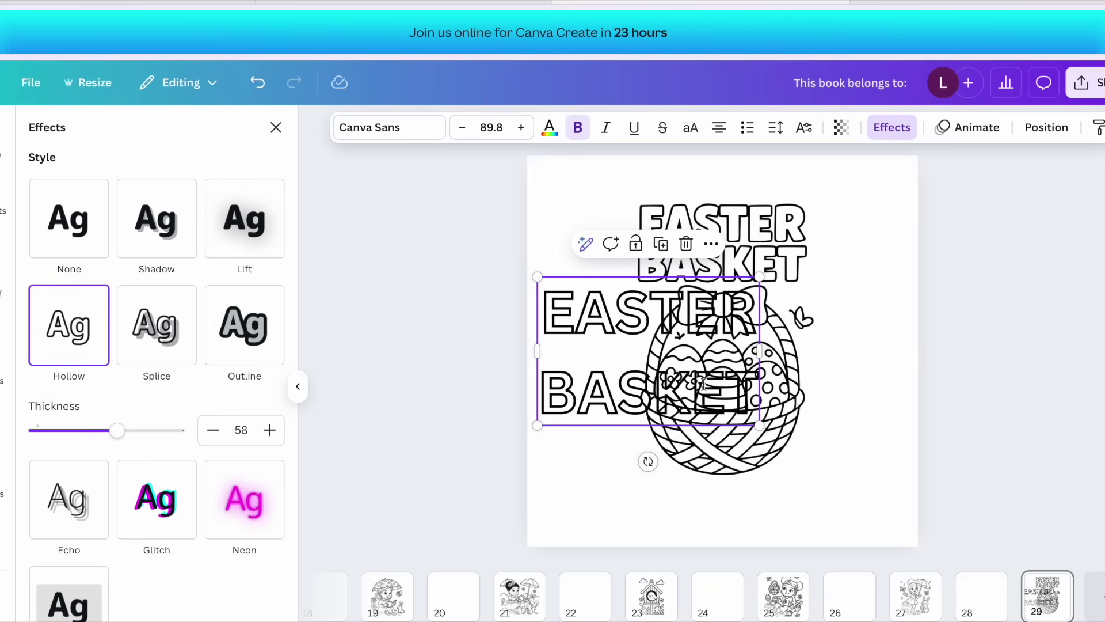
Step: Rename the design "SPRING QUEENS" and select the picnic drawing on page 25
scroll(920, 524, down, 5)
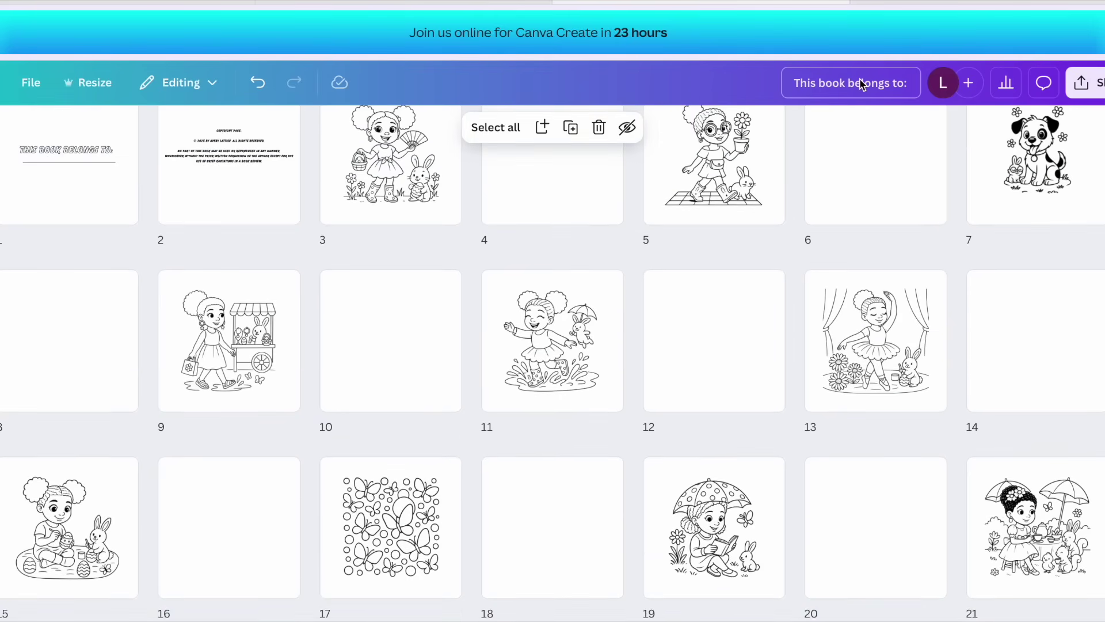
click(862, 84)
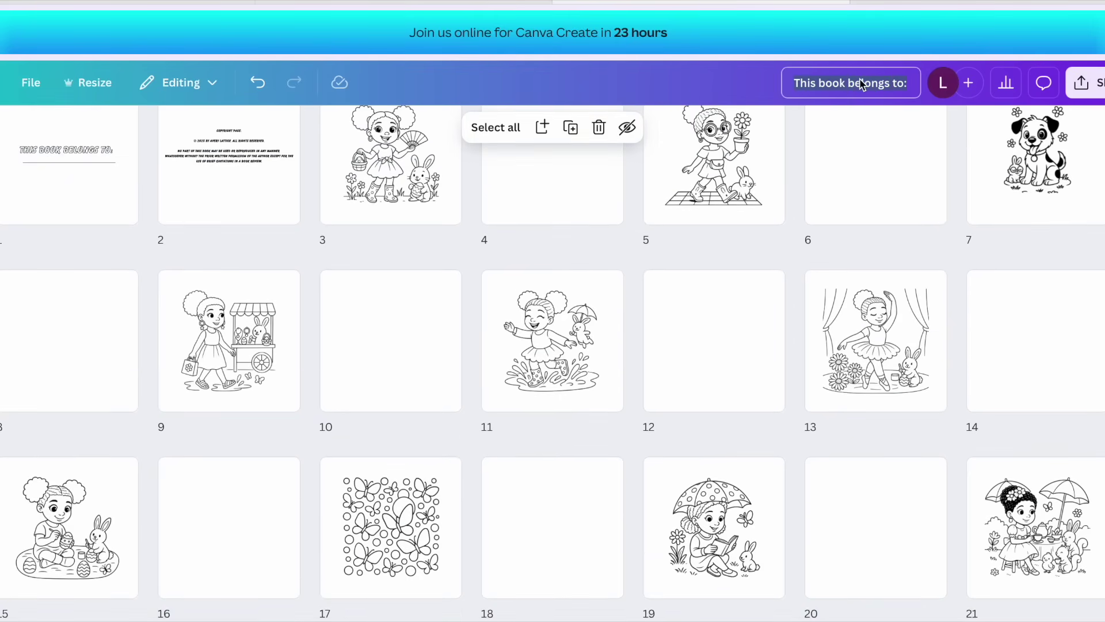
text(SPRING QUEENS)
click(1038, 317)
click(731, 317)
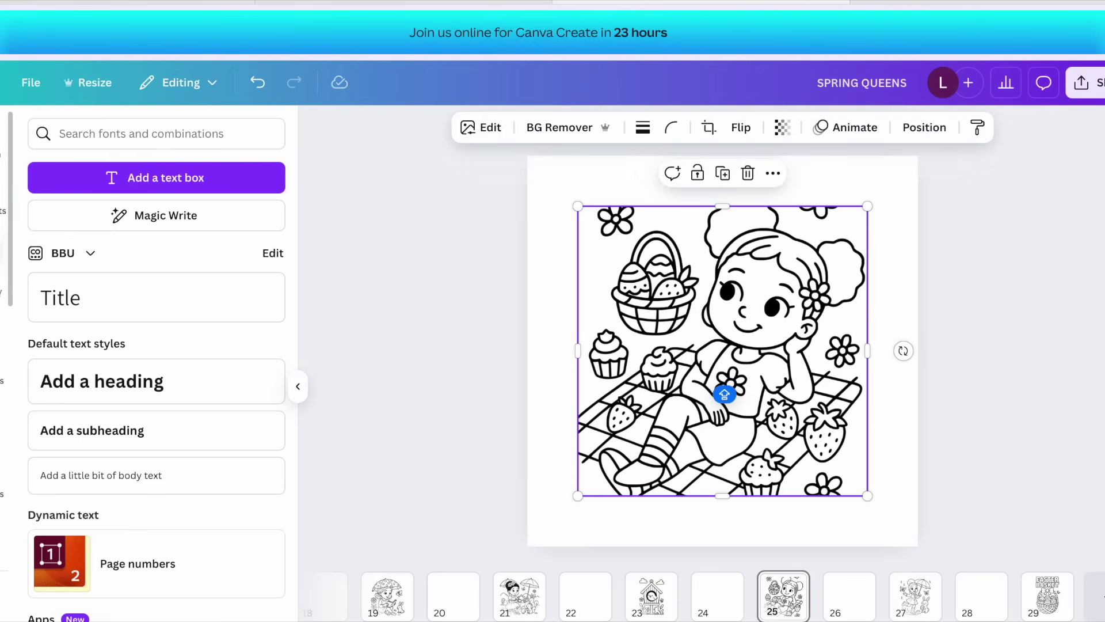
Step: Search the elements for "SQUARE", add a square shape to page 25 and enlarge it to cover the whole picnic drawing
click(3, 210)
double_click(115, 138)
text(SQUARE)
key(Return)
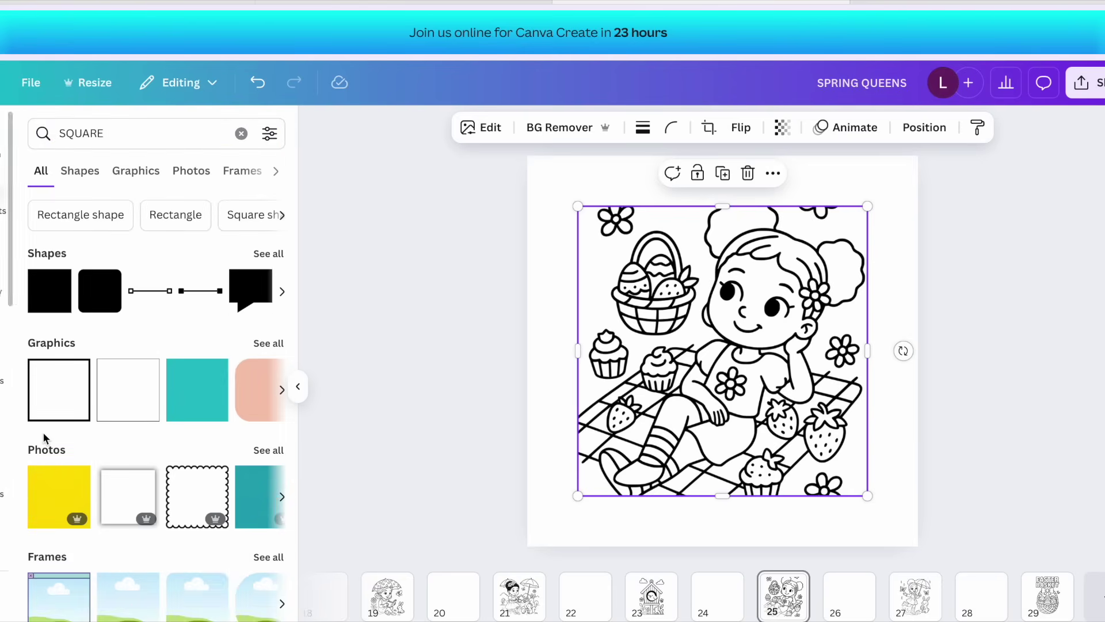
click(43, 309)
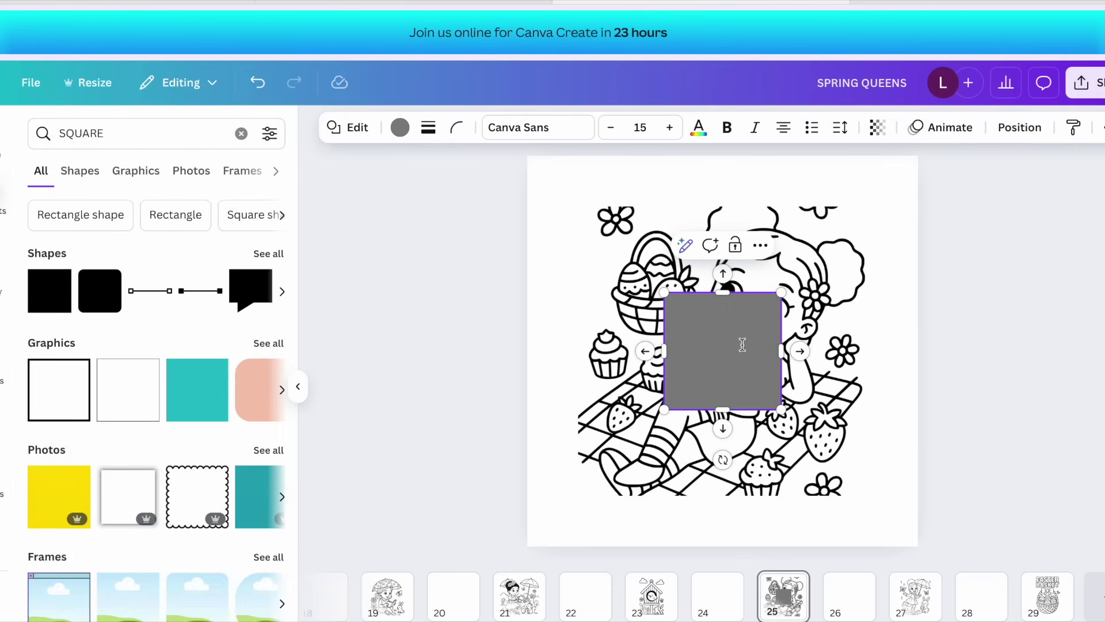
drag(720, 346, 637, 261)
drag(695, 322, 873, 496)
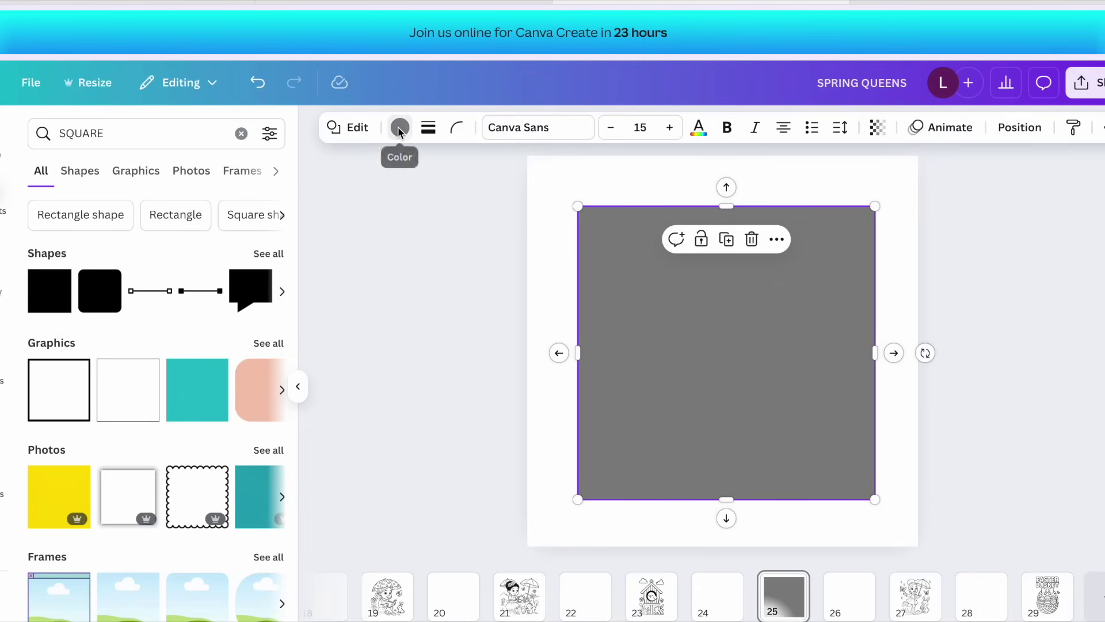
Step: Make the square's fill transparent and give it a thin black border so it frames the picnic drawing
click(400, 127)
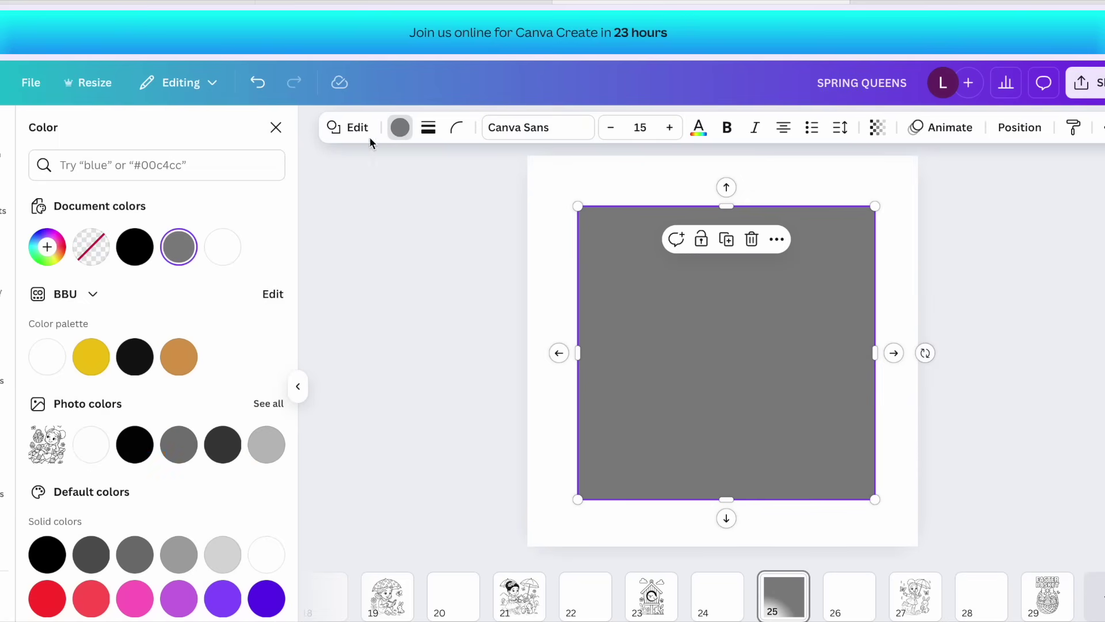
click(90, 250)
click(428, 128)
drag(324, 229, 336, 229)
click(995, 248)
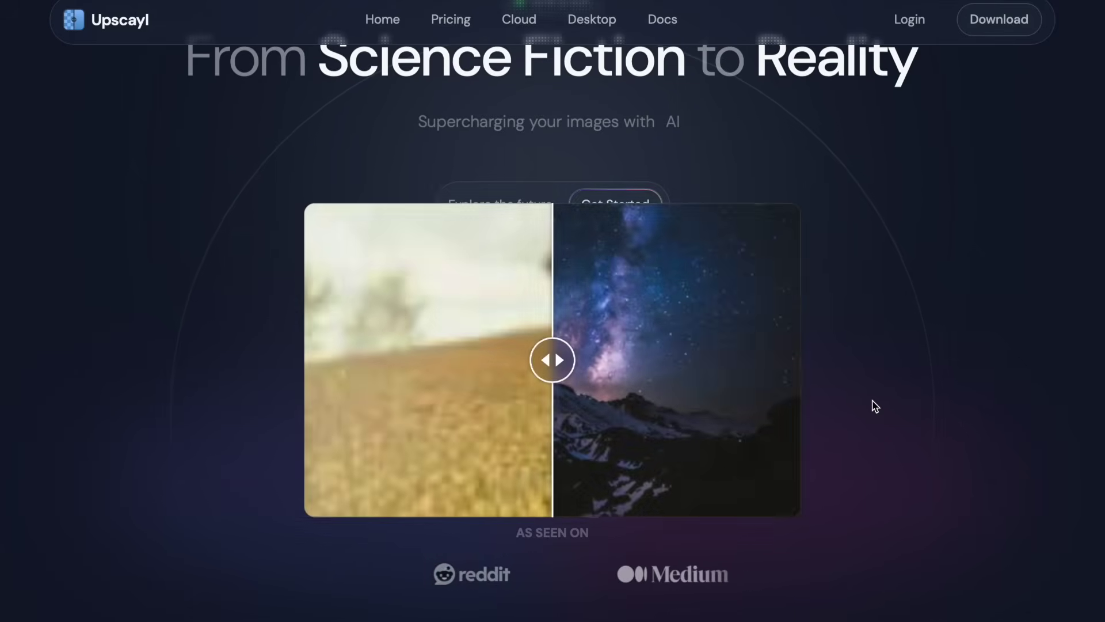
Step: Look over the Upscayl home page and its before-and-after image enhancement examples
scroll(875, 406, down, 1)
scroll(875, 405, down, 2)
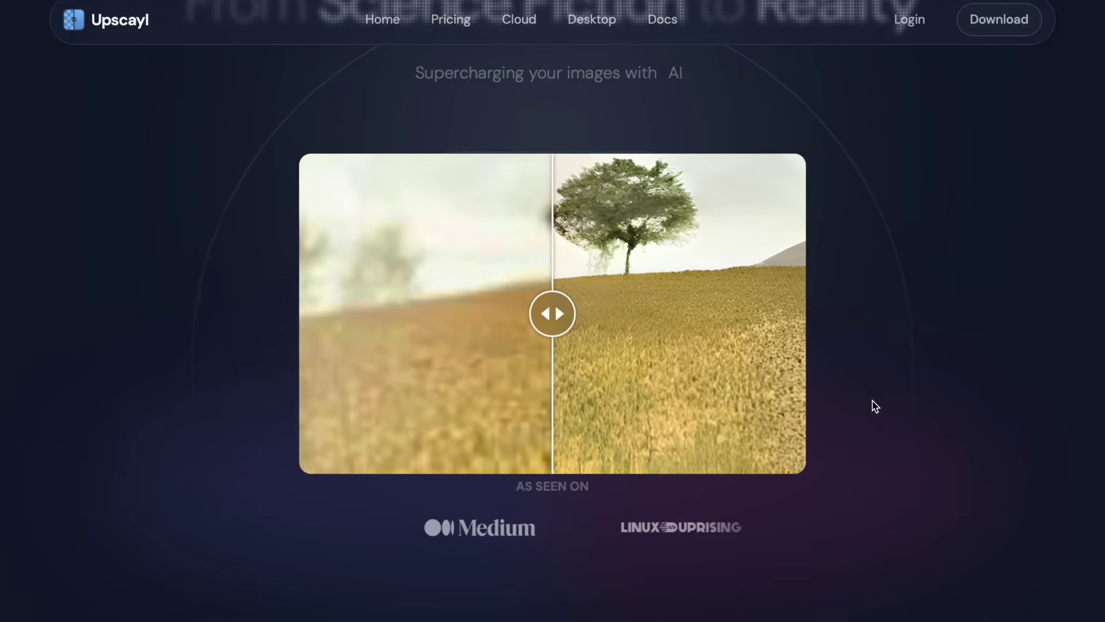
scroll(875, 406, down, 3)
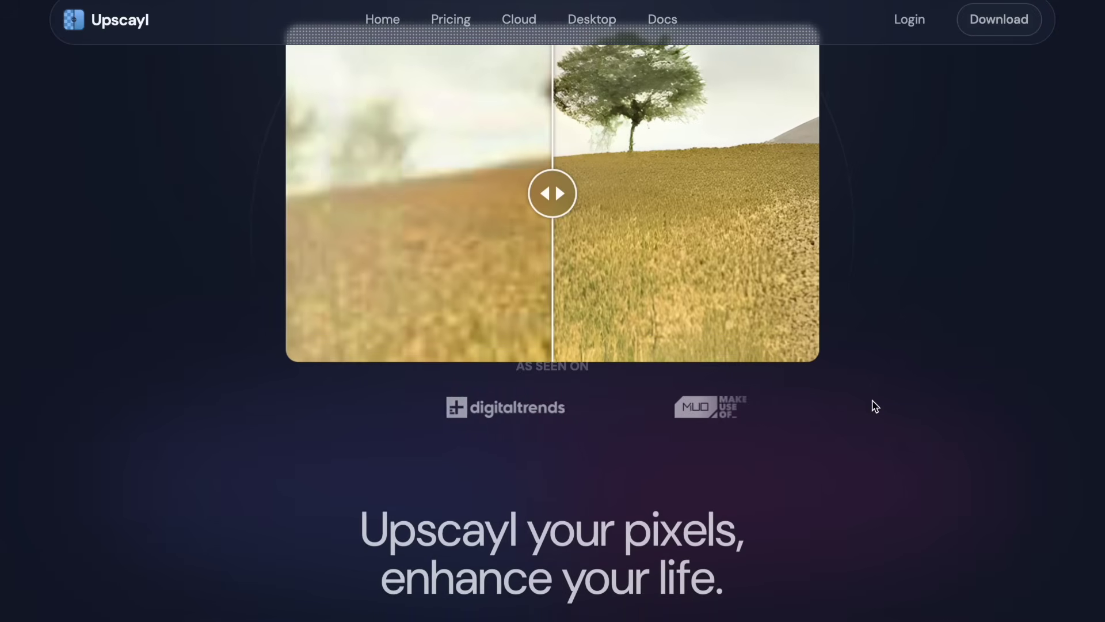
scroll(874, 405, down, 3)
scroll(875, 406, down, 5)
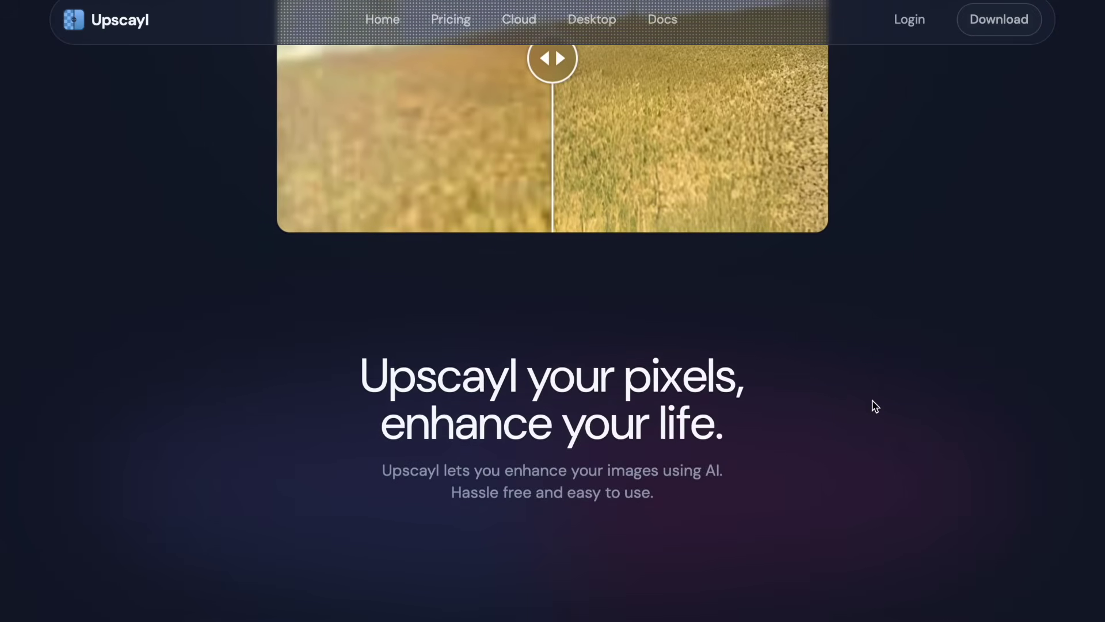
scroll(875, 405, up, 8)
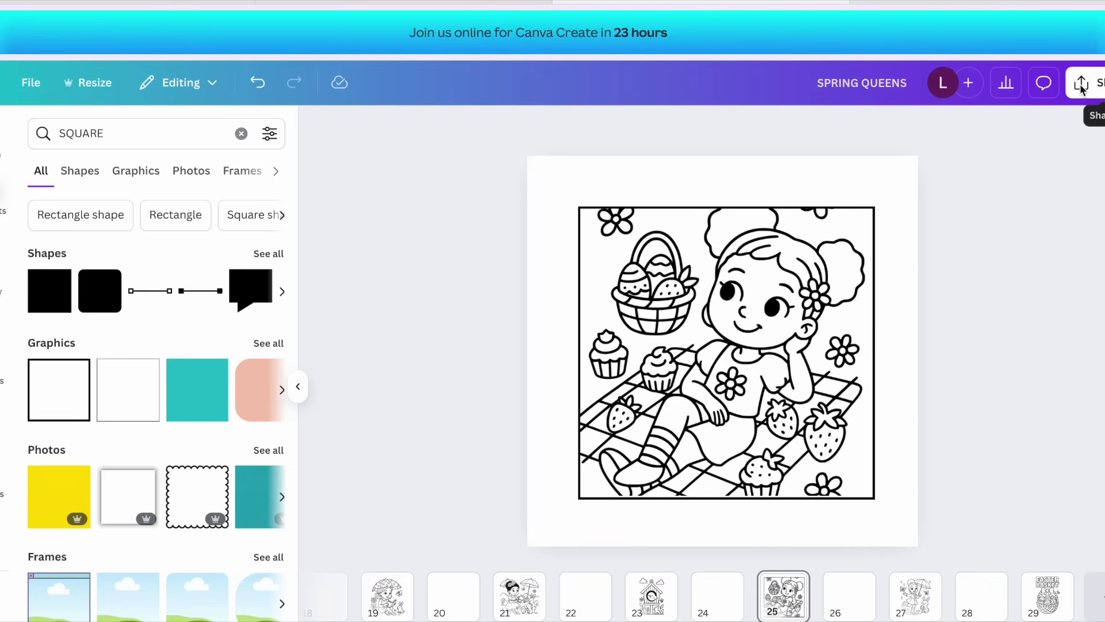
Step: In Canva, set up the download of pages 1–29 as PDF Print with Flatten PDF enabled, and open the color profile choices
click(1081, 86)
click(871, 406)
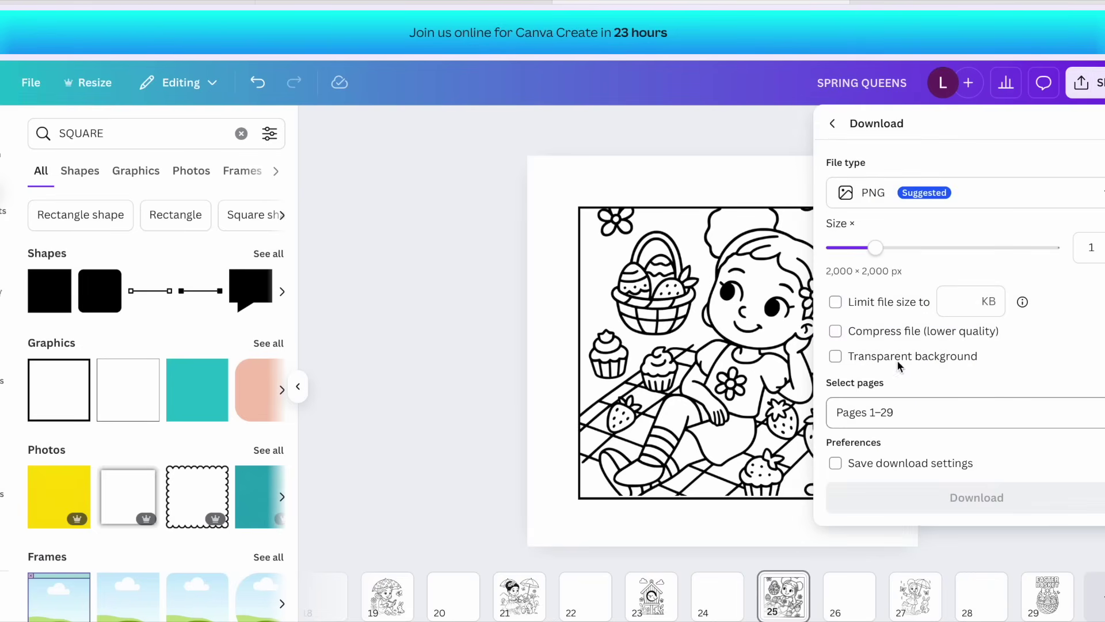
click(978, 180)
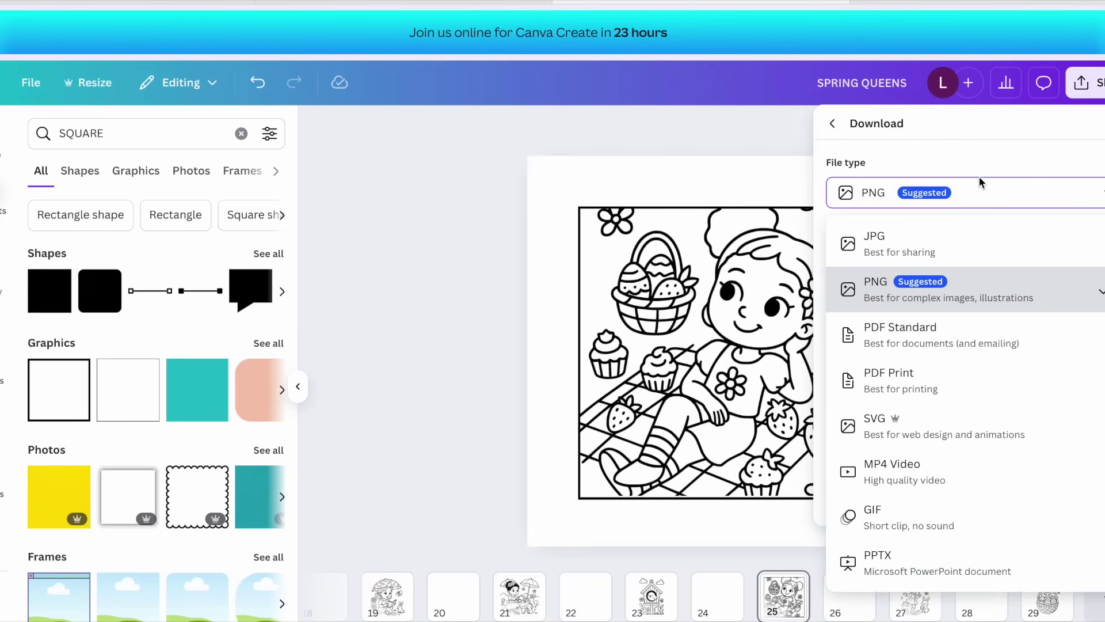
click(941, 396)
click(899, 248)
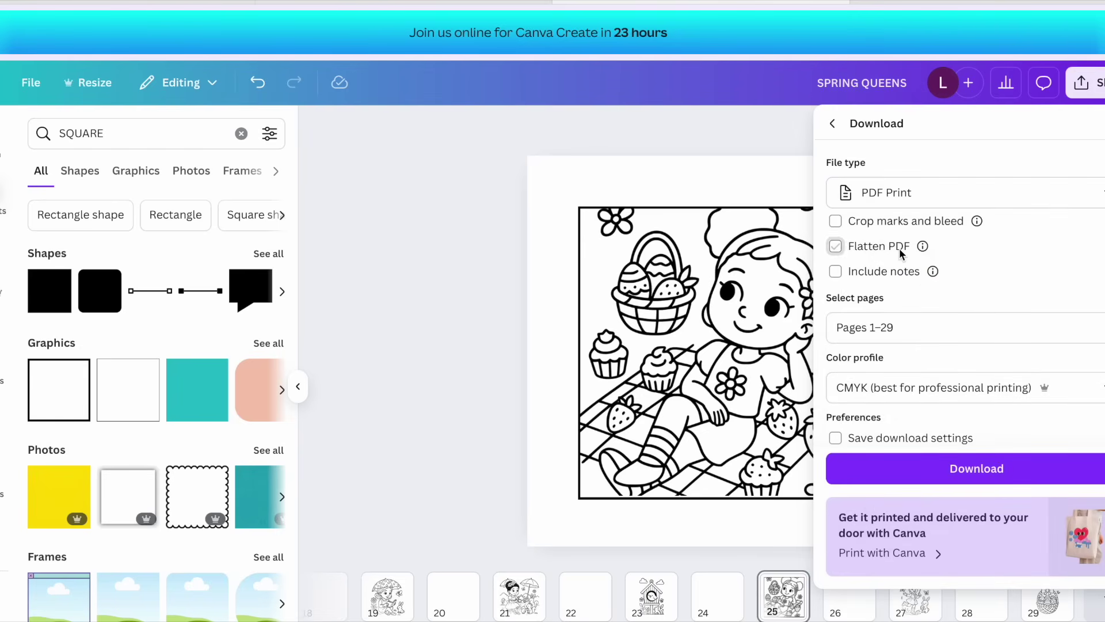
click(949, 391)
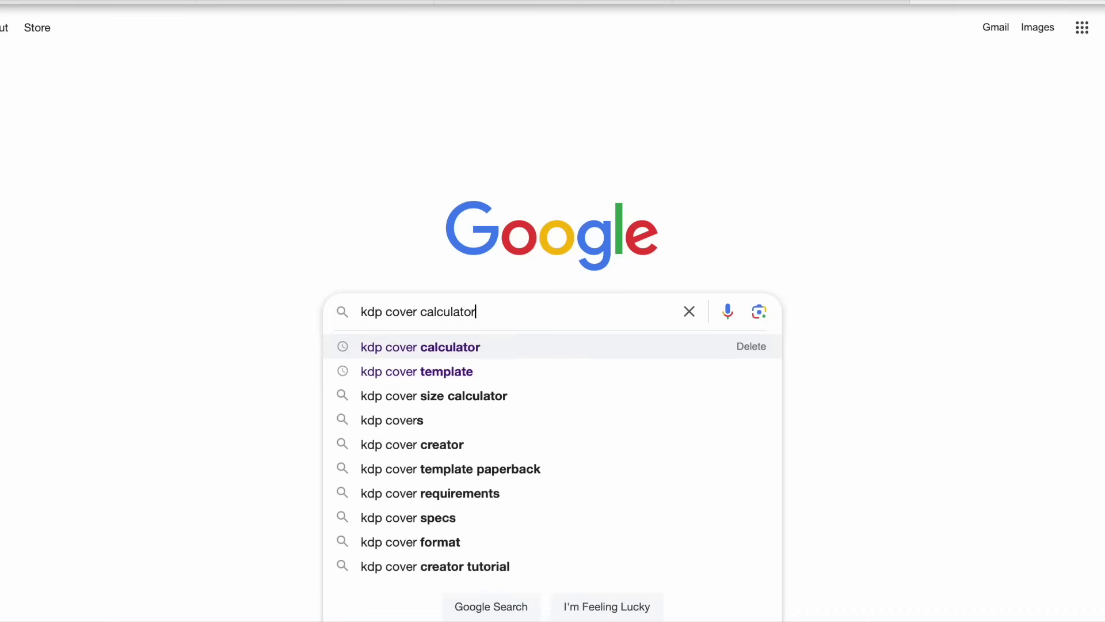
Step: Search Google for "kdp cover calculator", open Amazon's KDP Cover Calculator, and choose Paperback binding with a Black & white interior
key(Return)
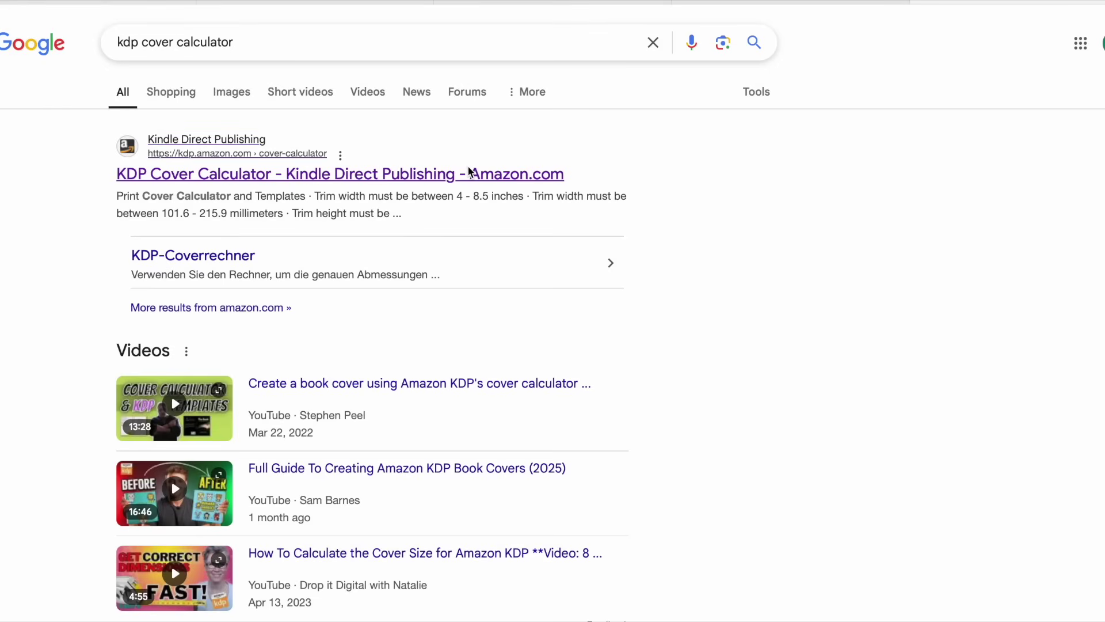
click(469, 171)
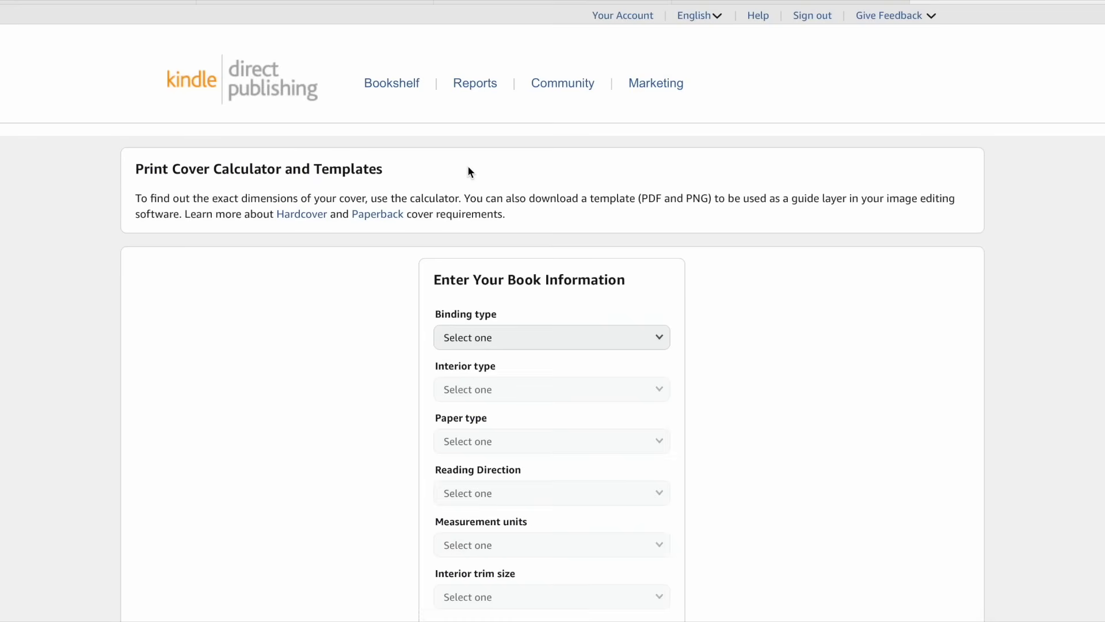
click(521, 343)
click(501, 358)
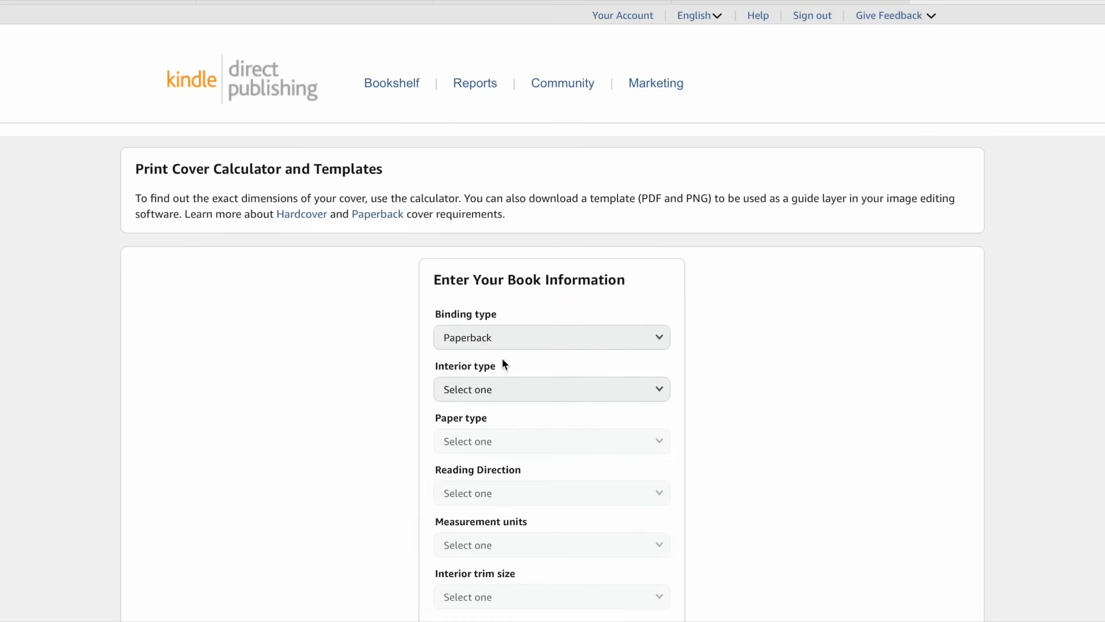
click(491, 389)
click(488, 391)
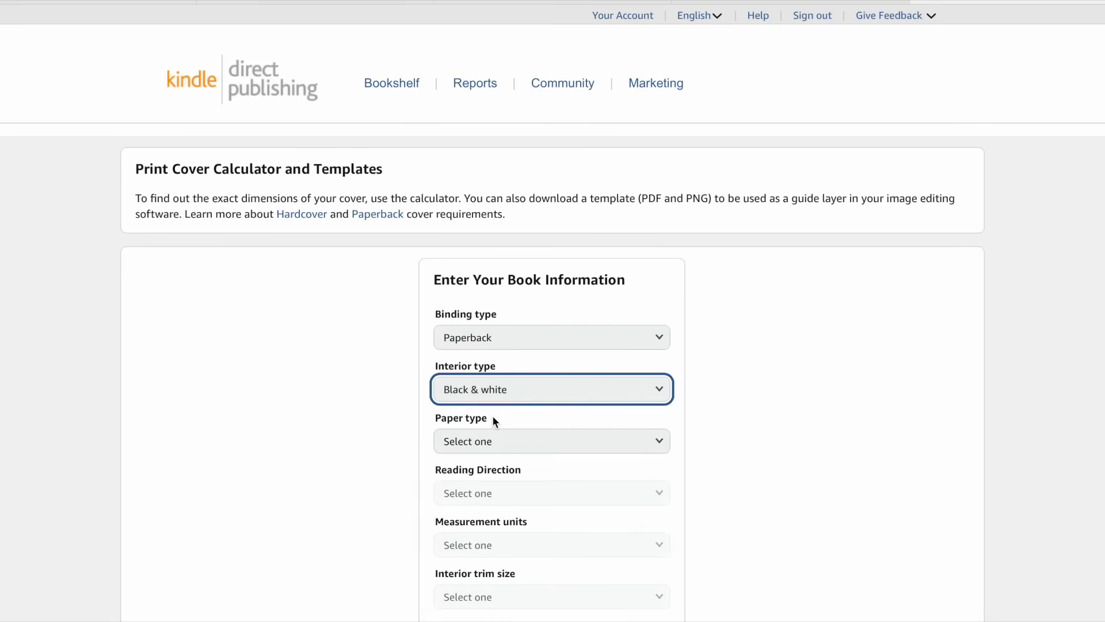
Step: Set the book to White paper, Left to Right reading direction, Inches and an 8.5 x 8.5 in interior trim size
scroll(492, 416, down, 2)
click(501, 334)
click(499, 350)
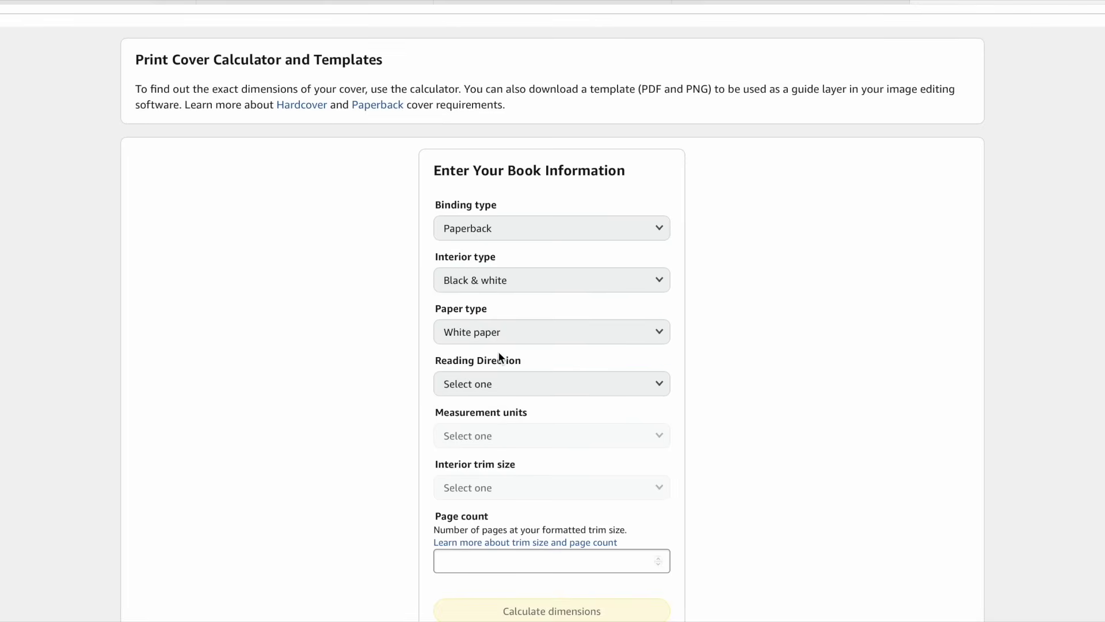
click(495, 384)
click(484, 386)
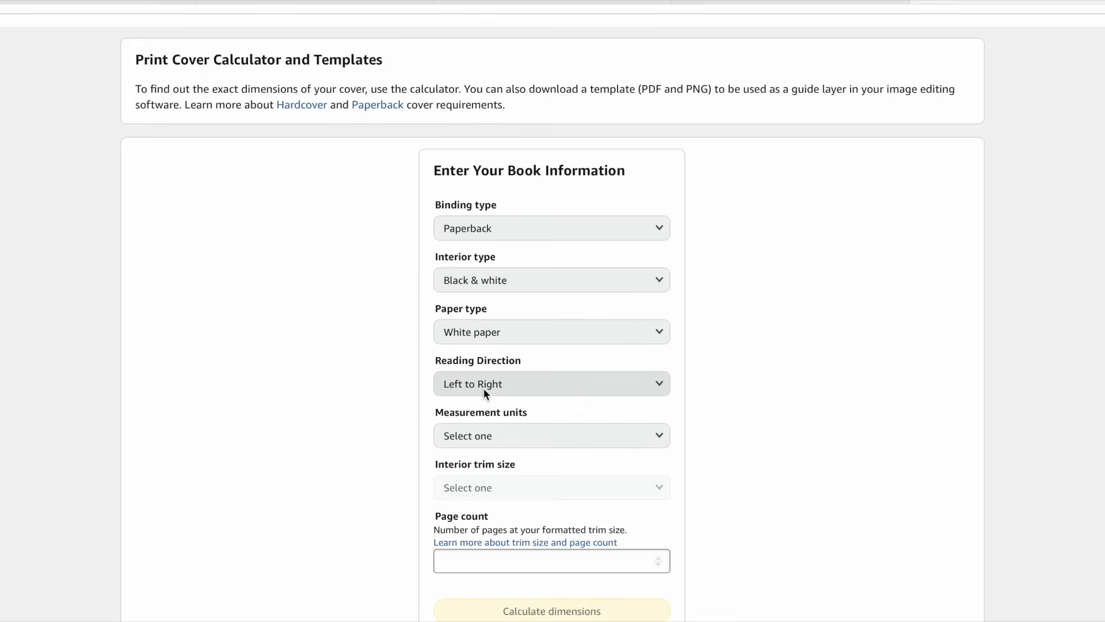
click(483, 436)
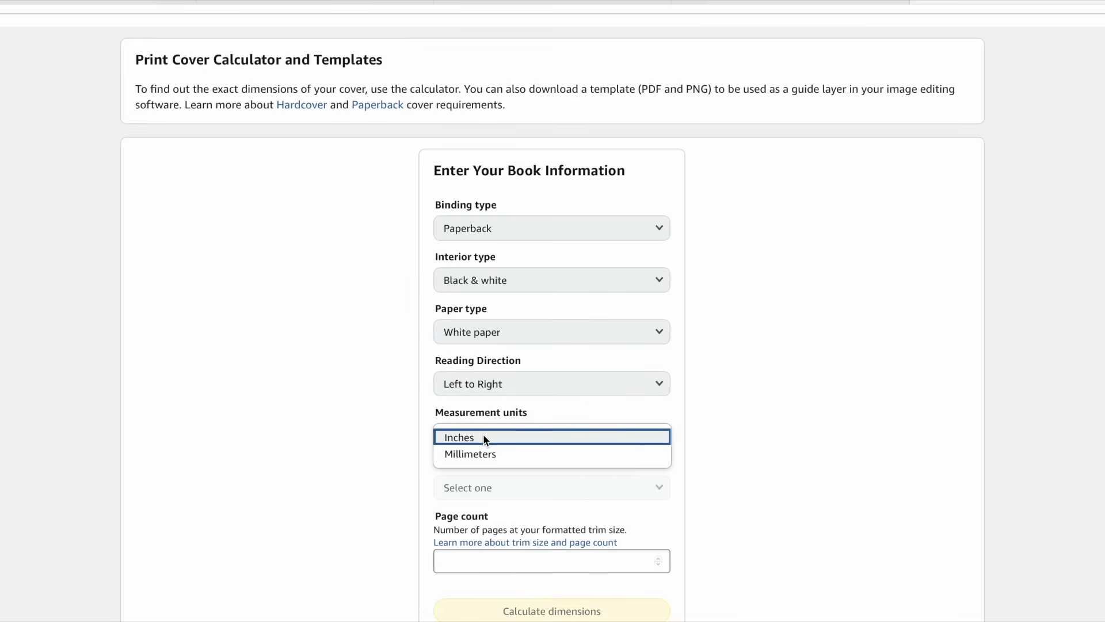
click(484, 437)
click(486, 485)
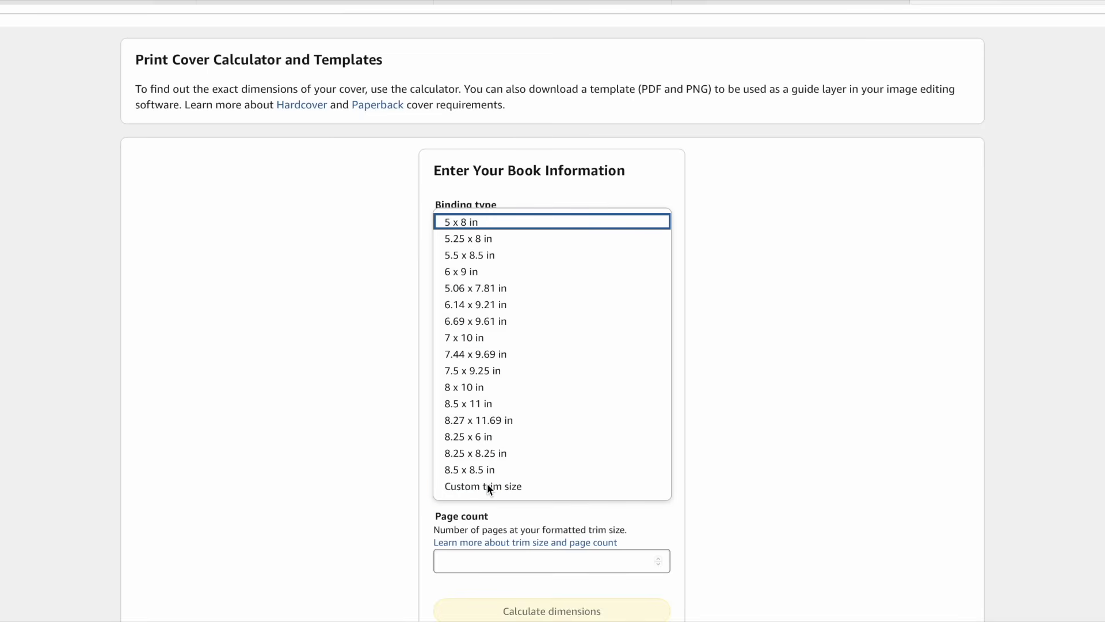
click(502, 469)
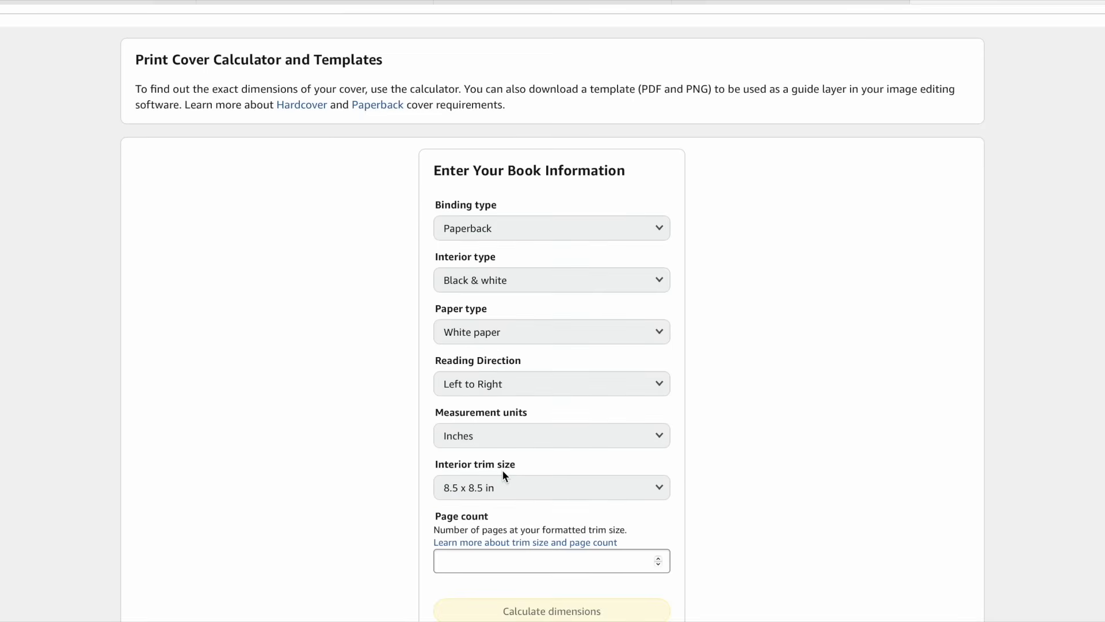
Step: Enter a page count of 54 and calculate the cover dimensions
scroll(535, 487, down, 1)
click(521, 484)
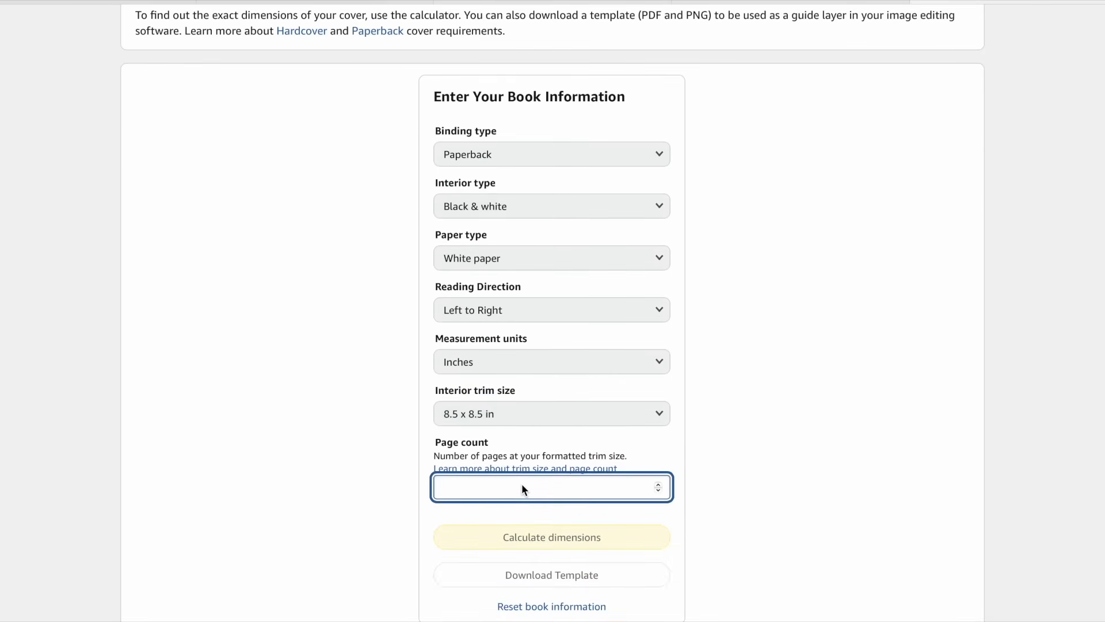
text(54)
click(745, 481)
scroll(744, 483, down, 1)
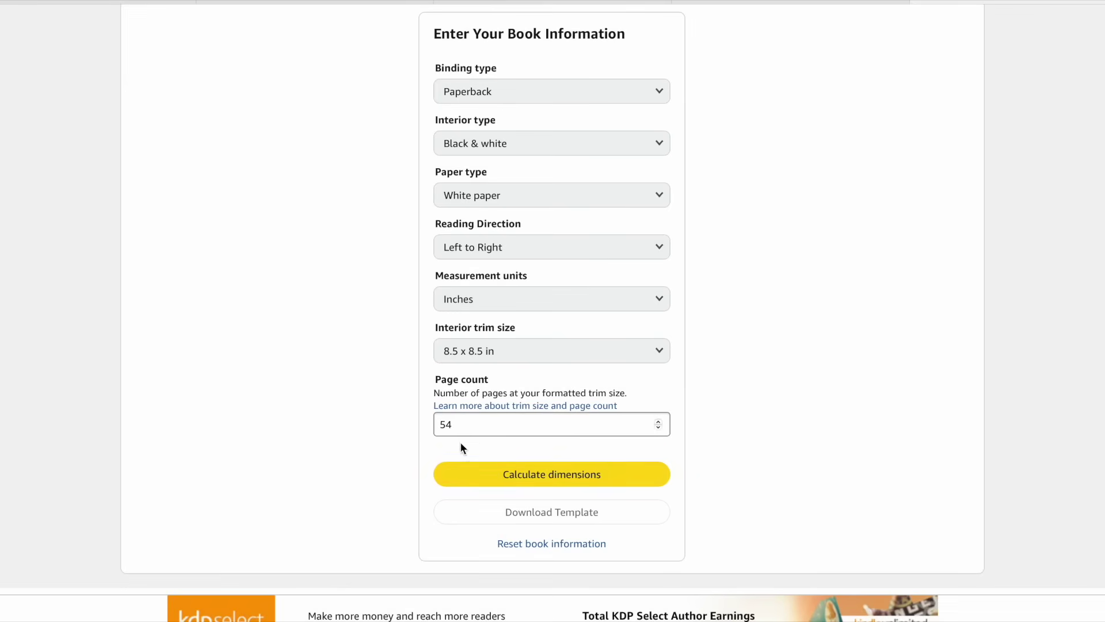
click(541, 475)
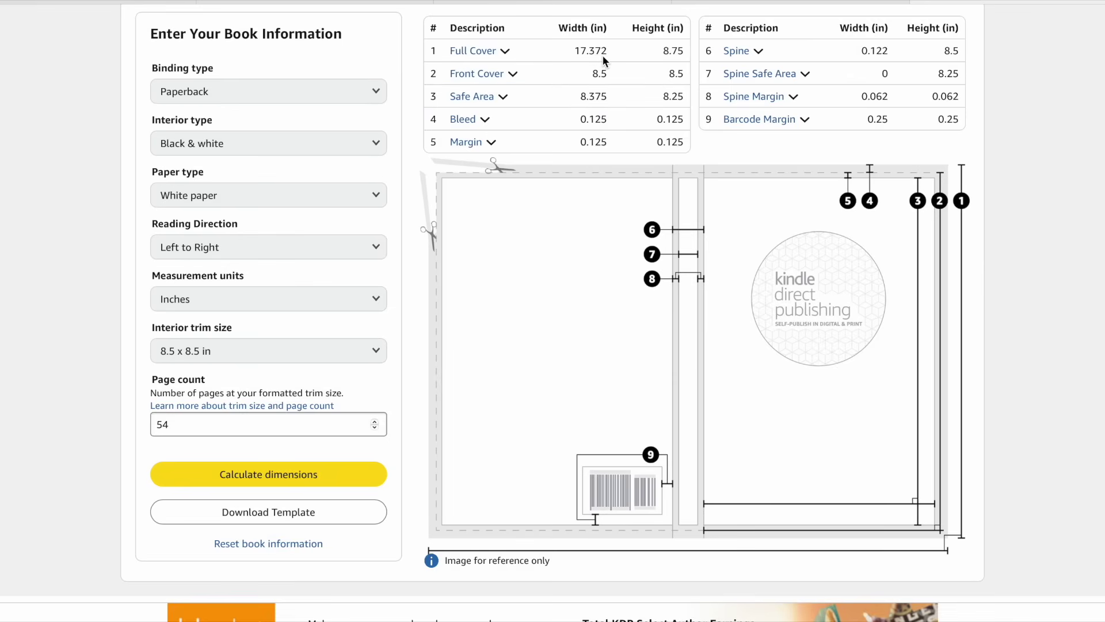
Step: Download the cover template and highlight the full cover dimensions in the results table
mouse_move(790, 1)
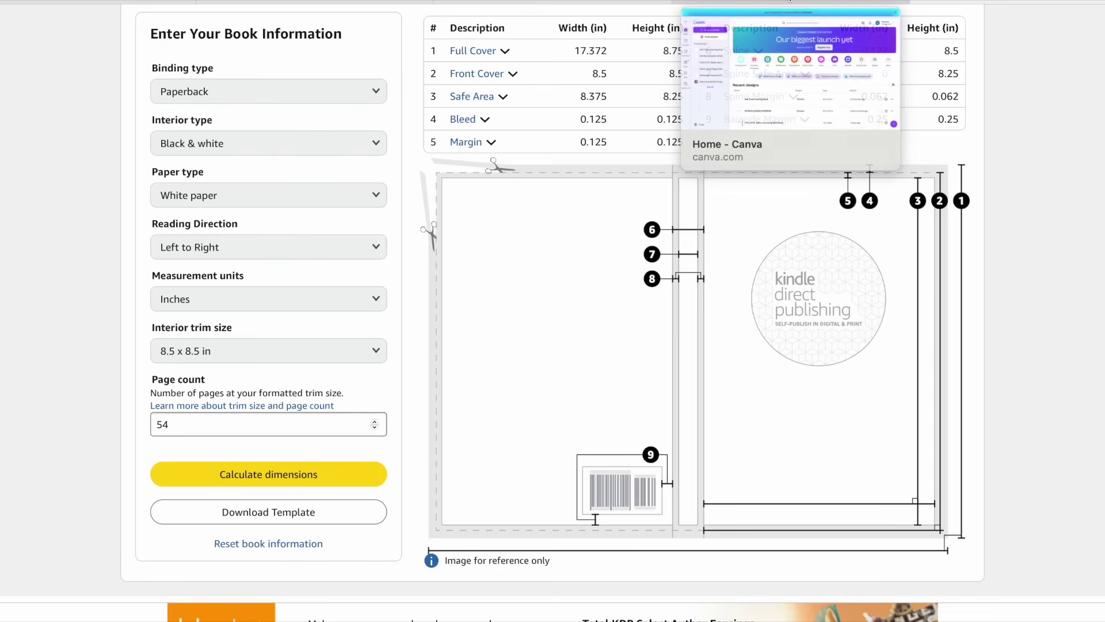
click(258, 512)
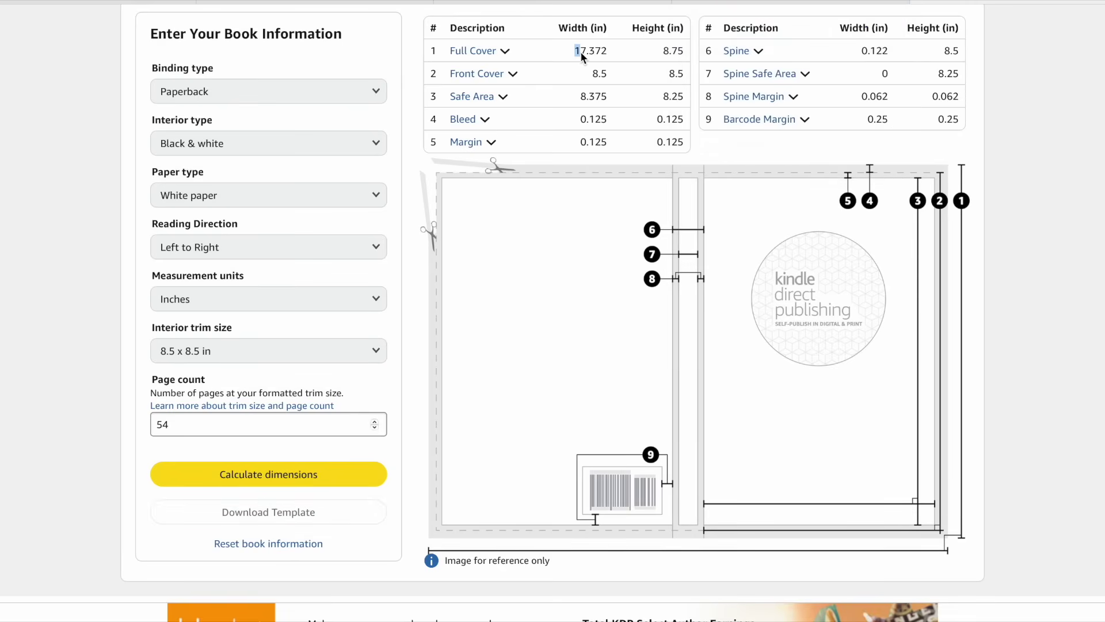
drag(576, 52, 671, 50)
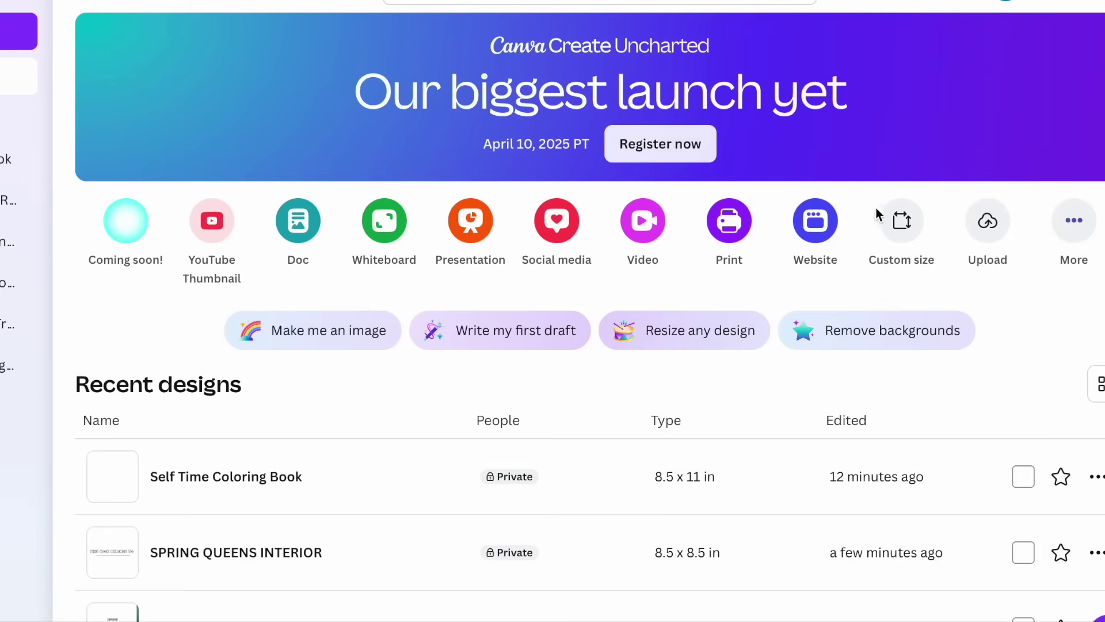
Step: In Canva, create a new custom-size design 17.372 in wide and 8.75 in high, checking the height against the cover calculator
click(899, 223)
click(581, 128)
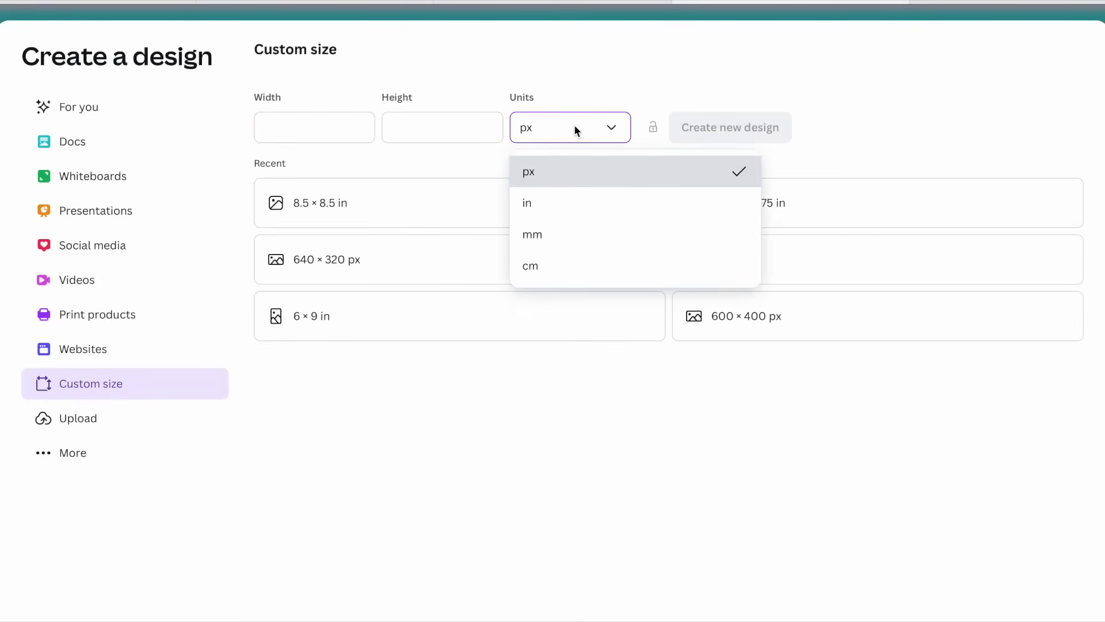
click(547, 199)
click(324, 133)
text(17.372)
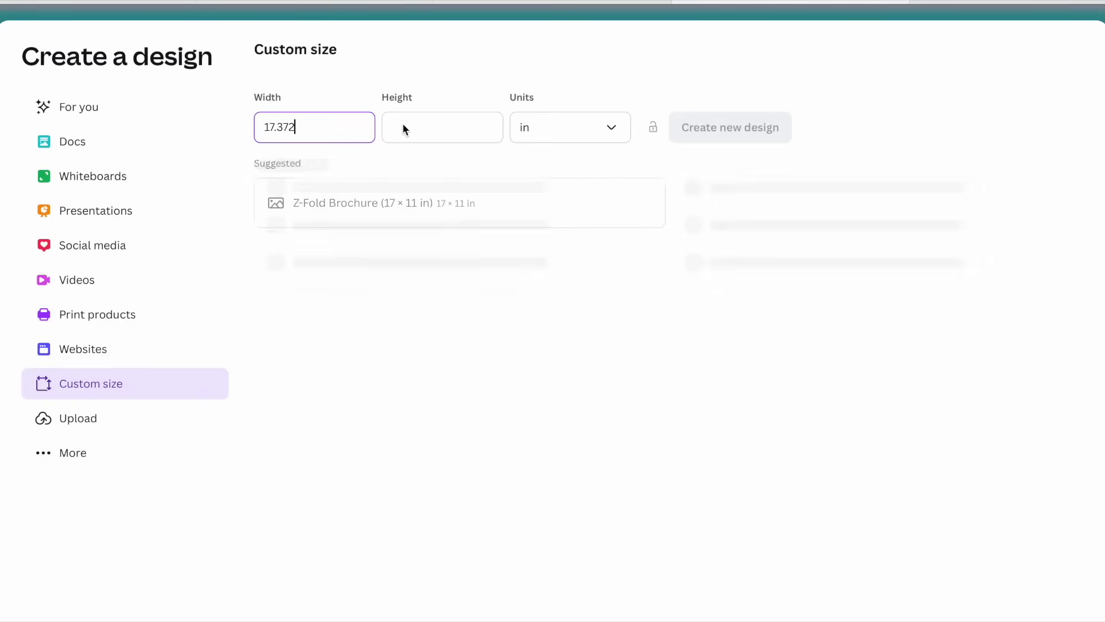
click(456, 134)
key(ctrl+Tab)
key(ctrl+shift+Tab)
text(8.75)
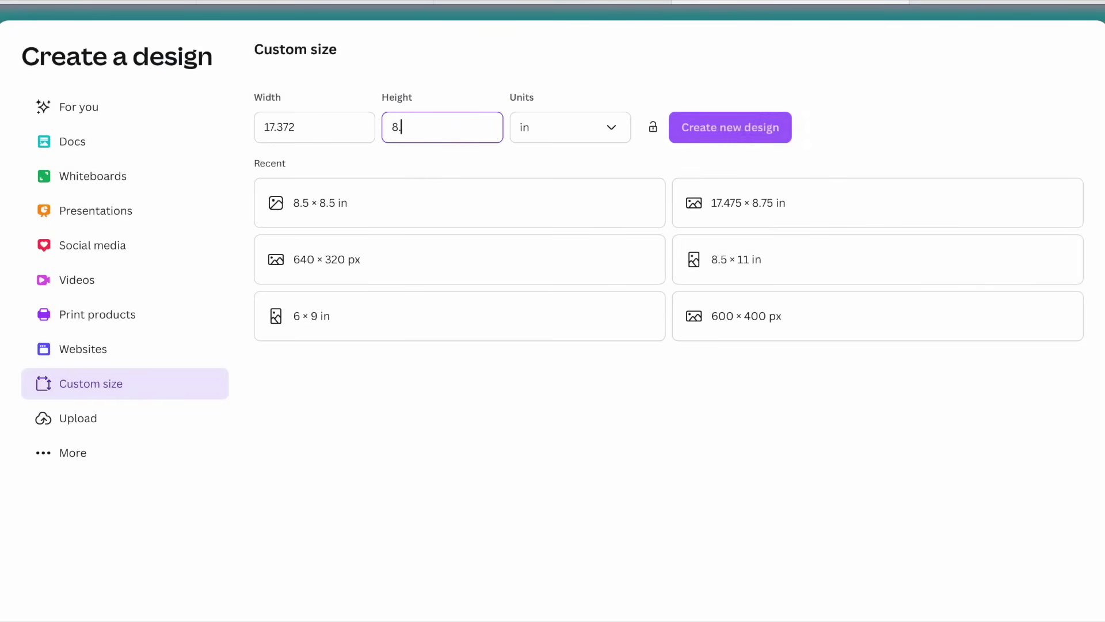
click(729, 126)
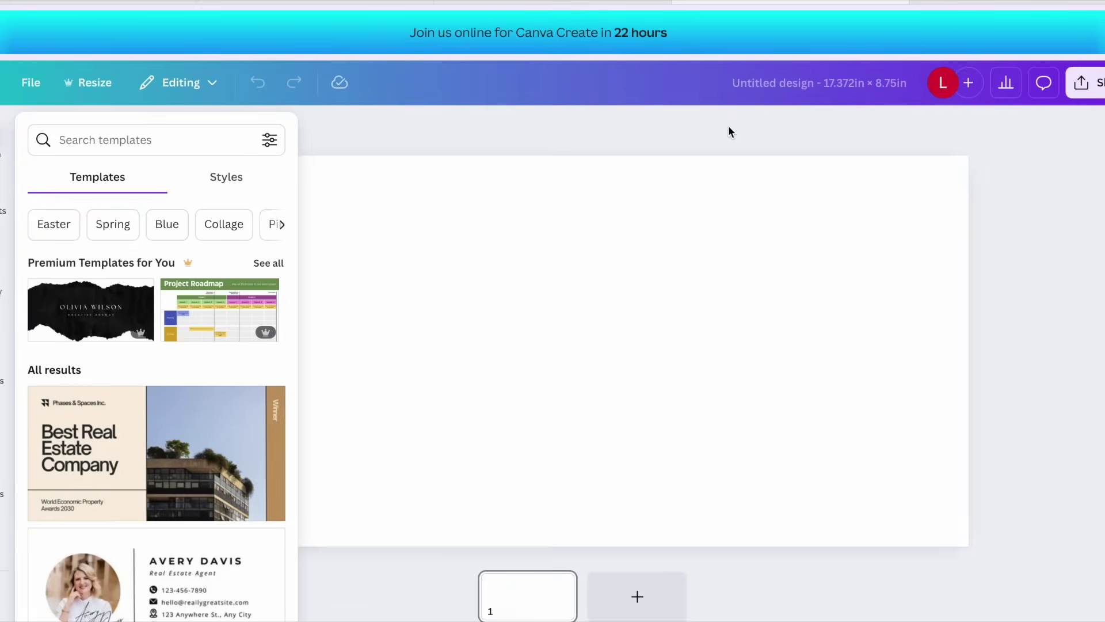
Step: Name the new cover design "SPRING QUEENS COVER"
click(1021, 259)
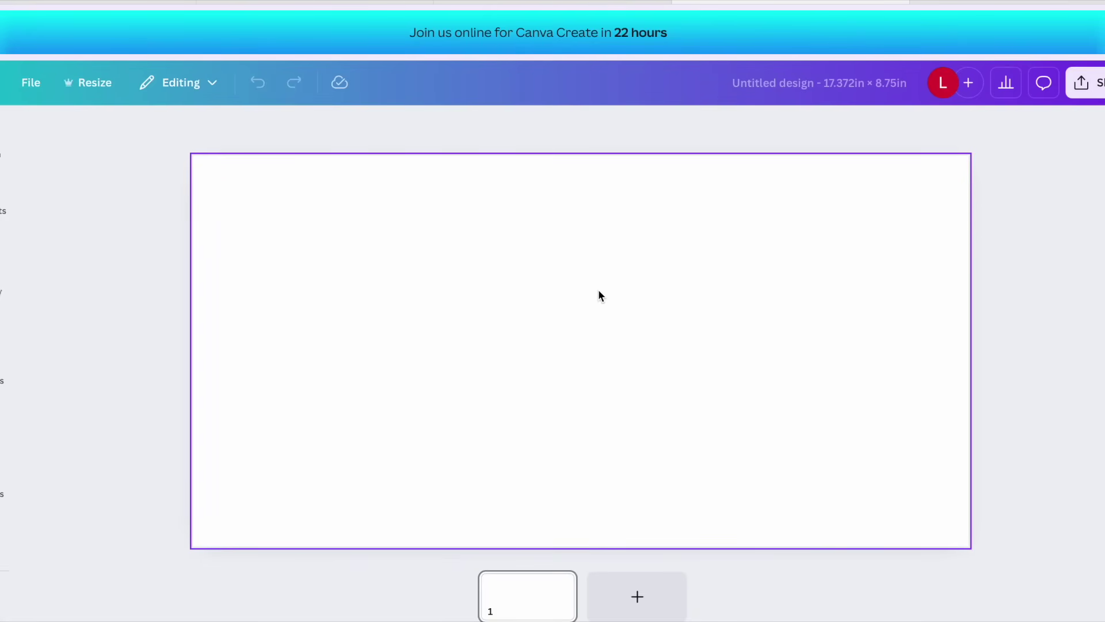
click(766, 92)
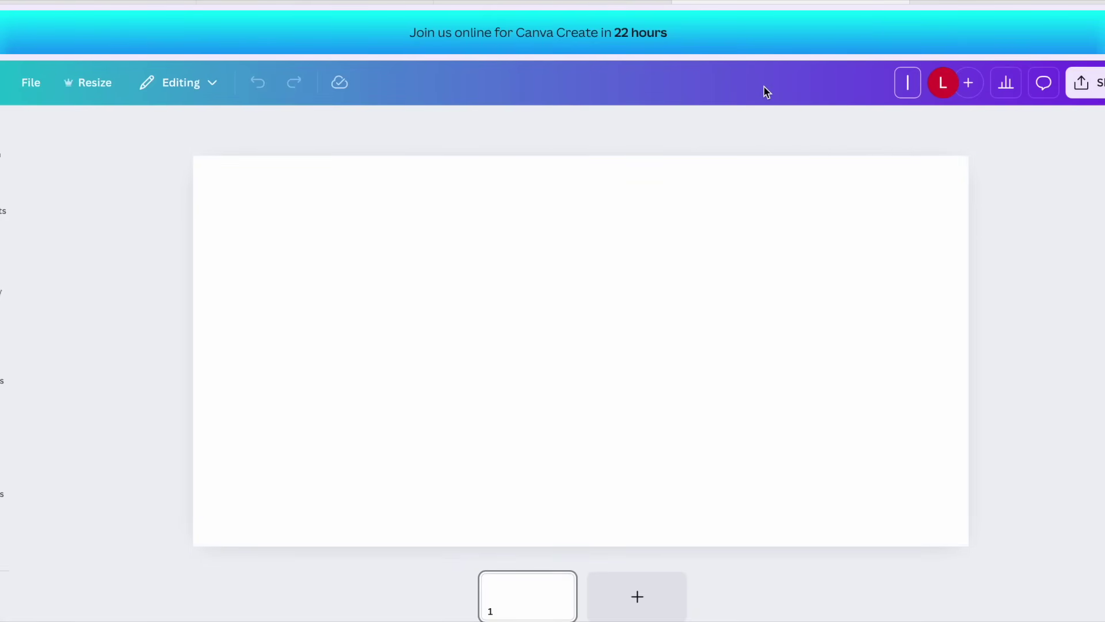
text(s)
key(BackSpace)
text(SPIRING)
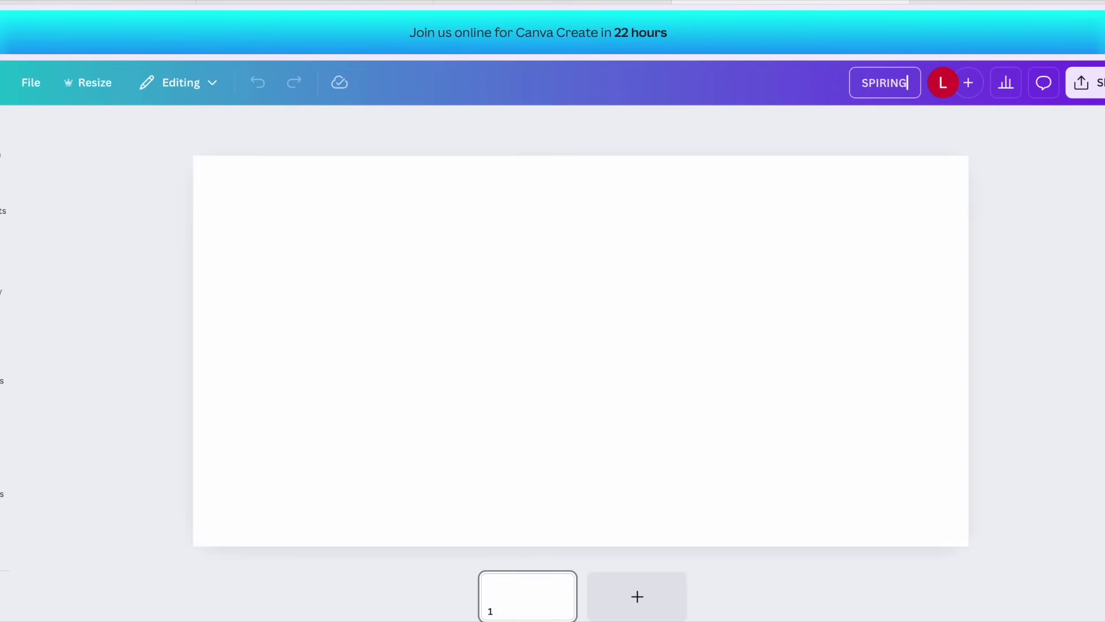
key(BackSpace)
key(BackSpace)
key(BackSpace)
key(BackSpace)
text(RING QUEENS)
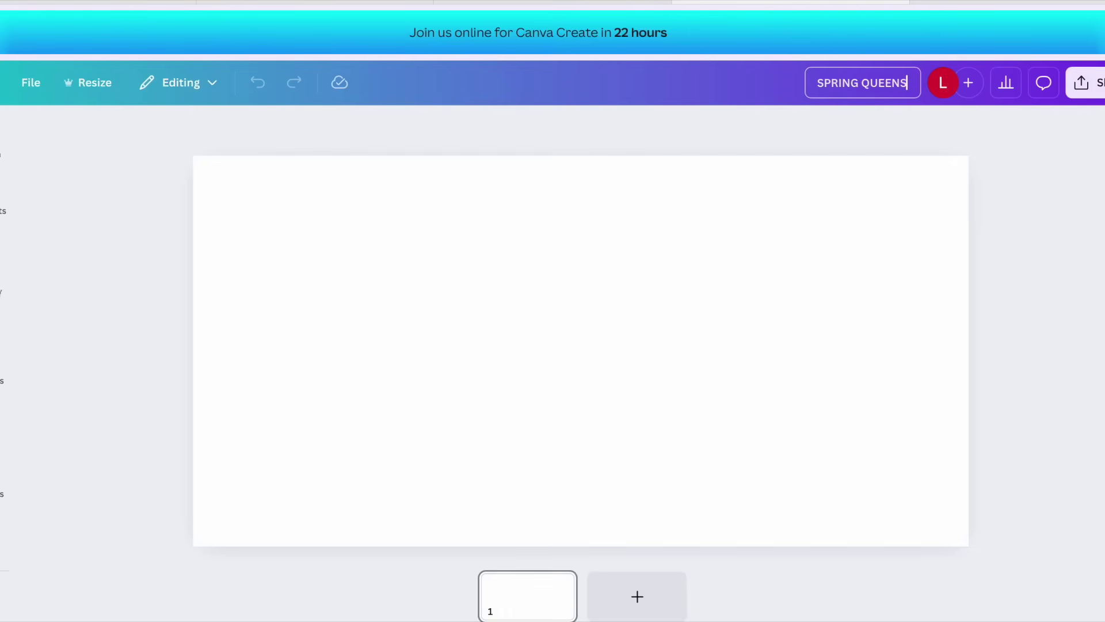
text( COVER)
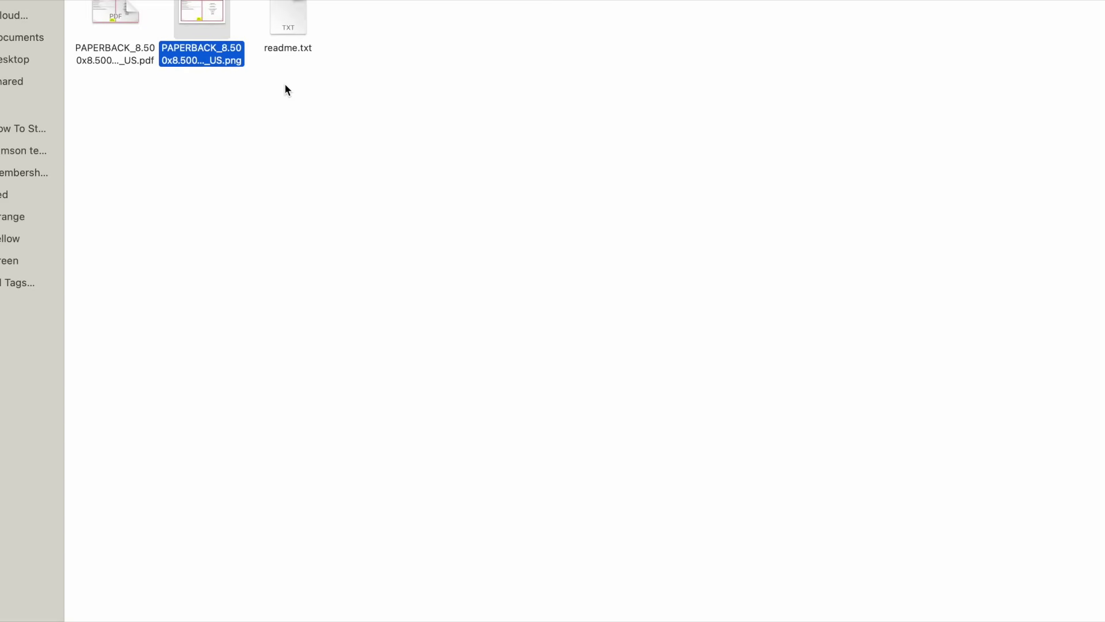
Step: Add the downloaded KDP cover template PNG to the page and enlarge it to fill the whole canvas
scroll(285, 85, down, 1)
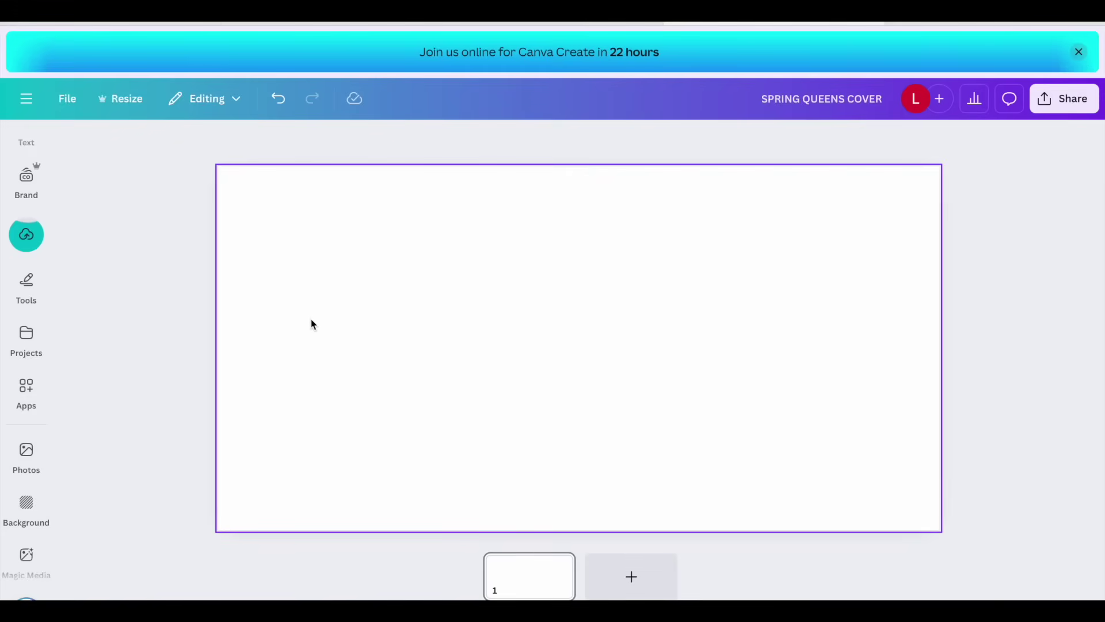
click(23, 295)
click(142, 316)
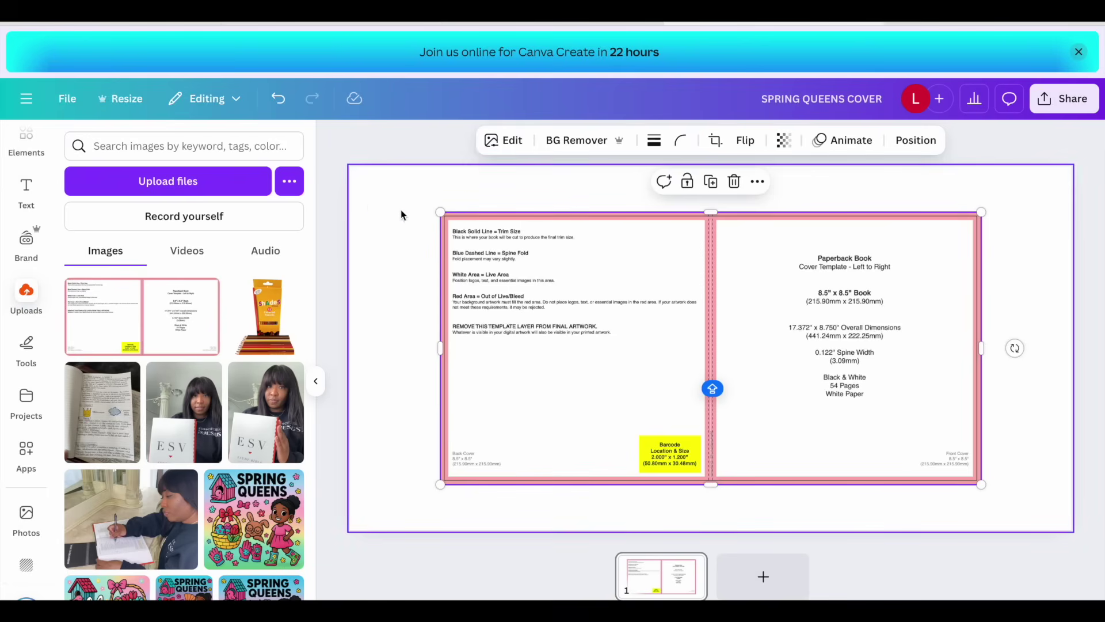
click(316, 380)
drag(311, 215, 217, 168)
drag(846, 483, 953, 512)
click(1009, 493)
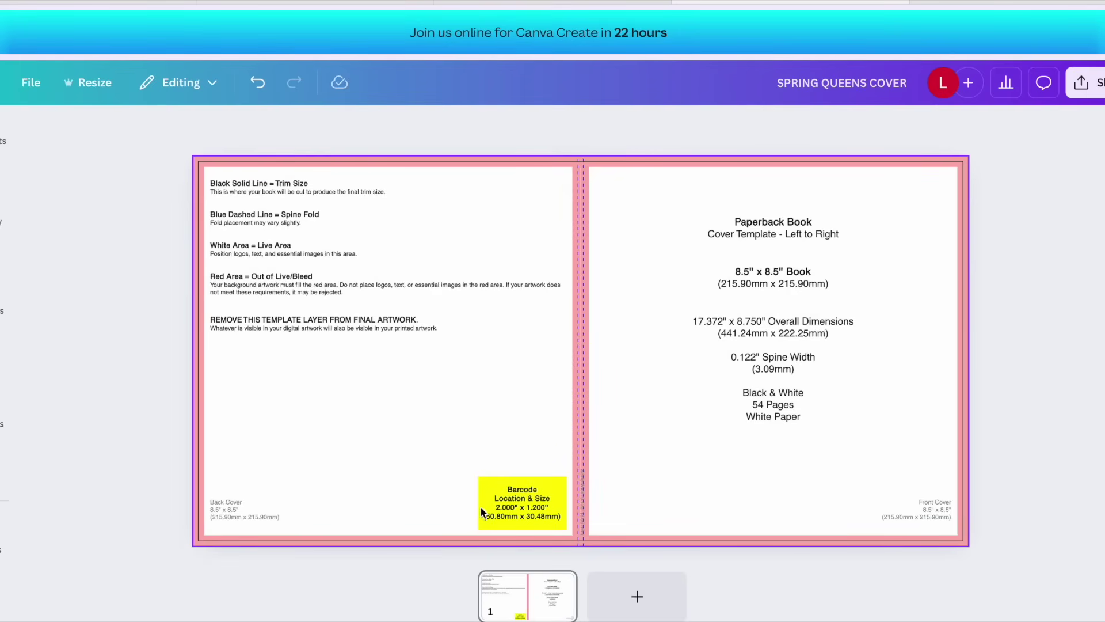
Step: Set the cover template's transparency to 31 and crop a strip off its upper edge
click(531, 510)
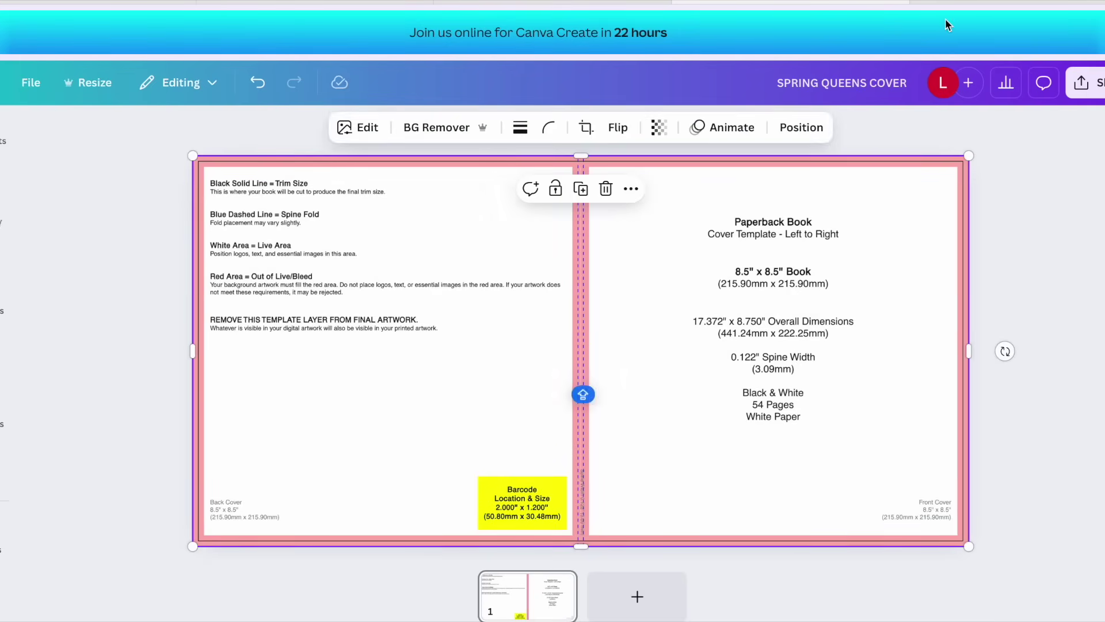
click(658, 127)
drag(696, 192, 616, 191)
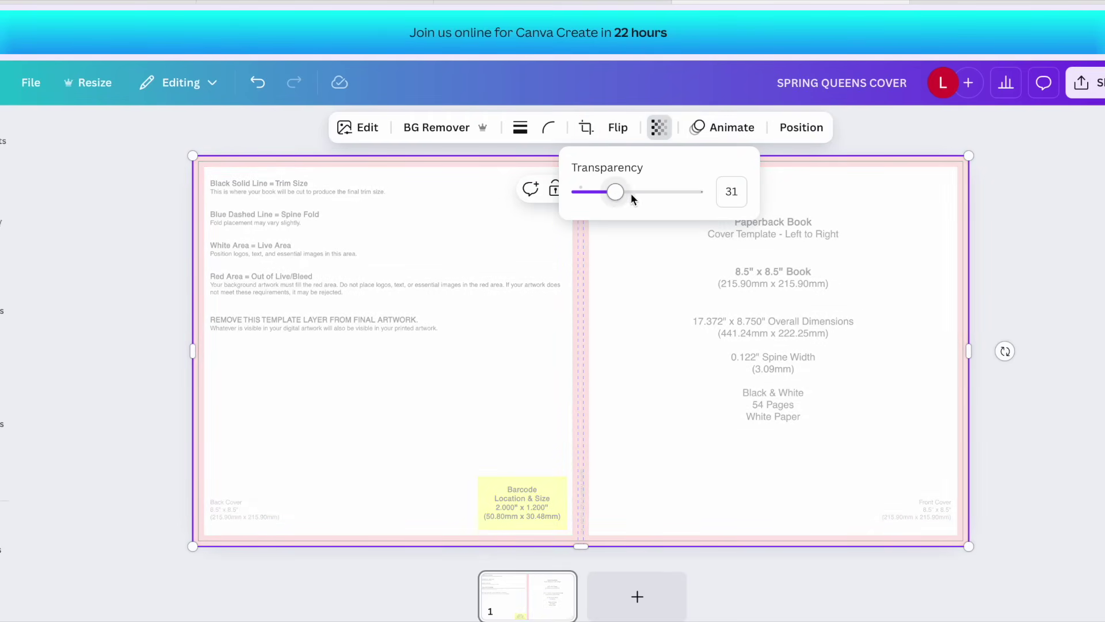
key(Escape)
drag(582, 156, 580, 208)
click(443, 176)
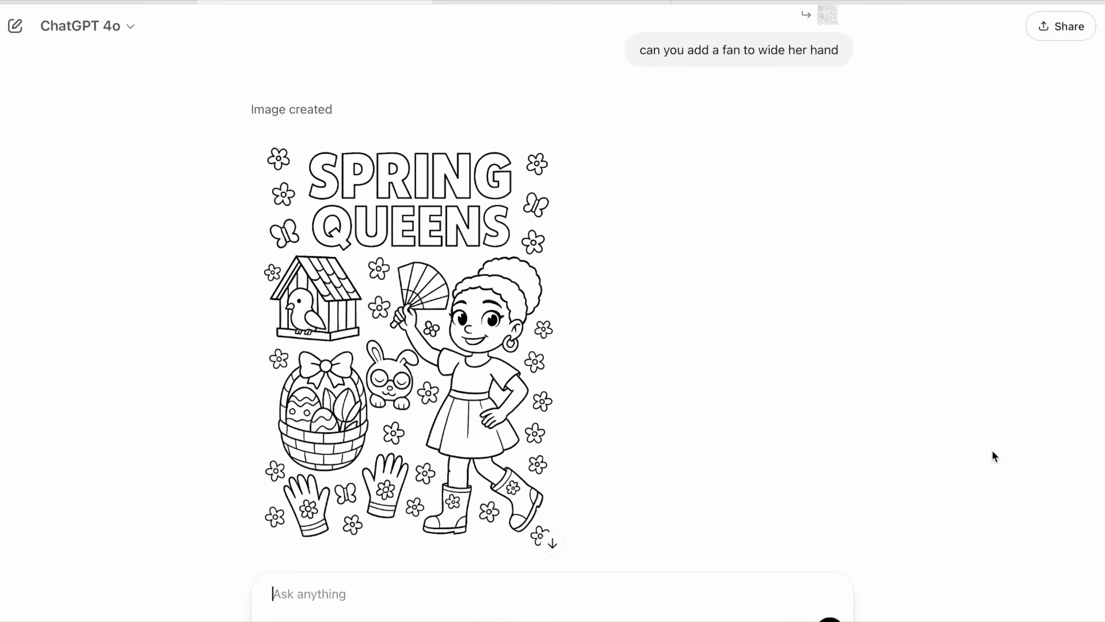
Step: Switch to ChatGPT, compare the generated Spring Queens images in the conversation, and view the full-color cover artwork enlarged
scroll(992, 450, up, 3)
scroll(994, 456, up, 10)
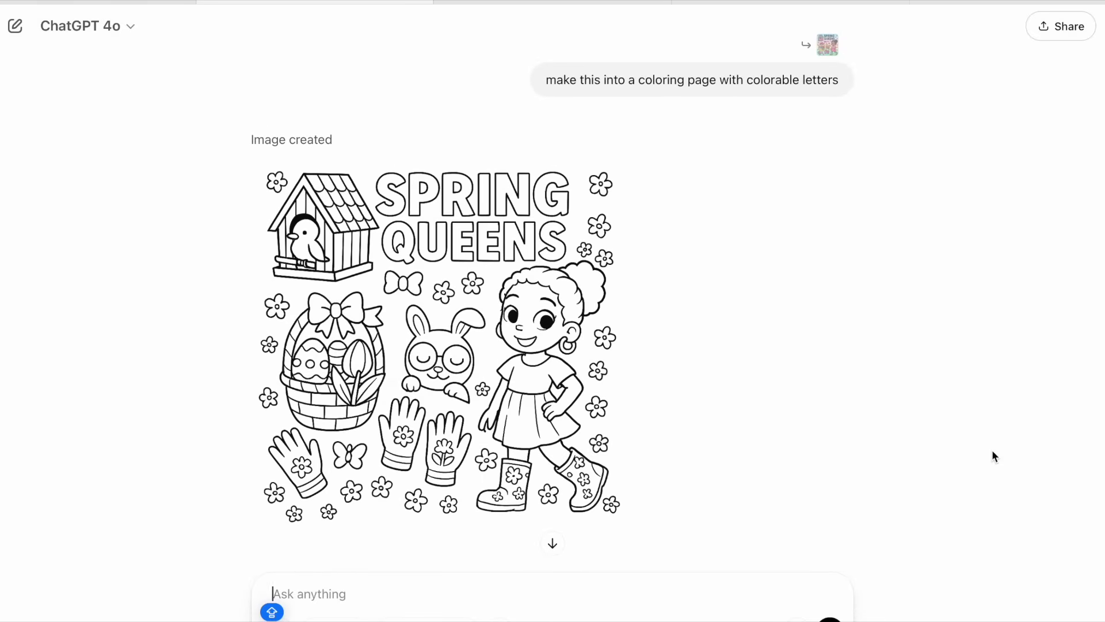
scroll(992, 451, down, 1)
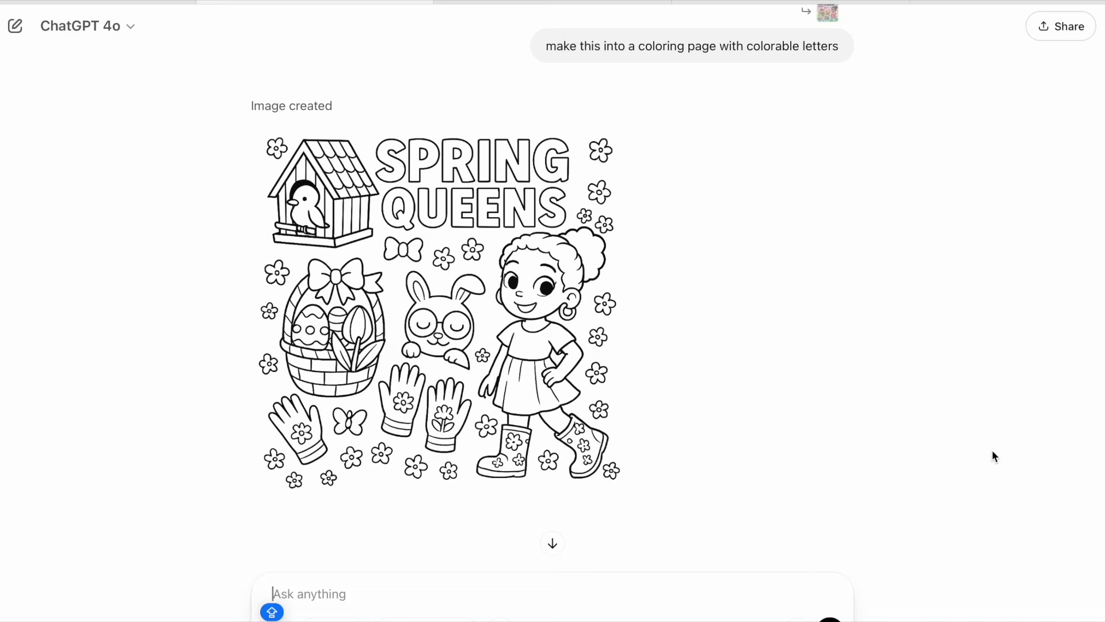
scroll(992, 450, up, 10)
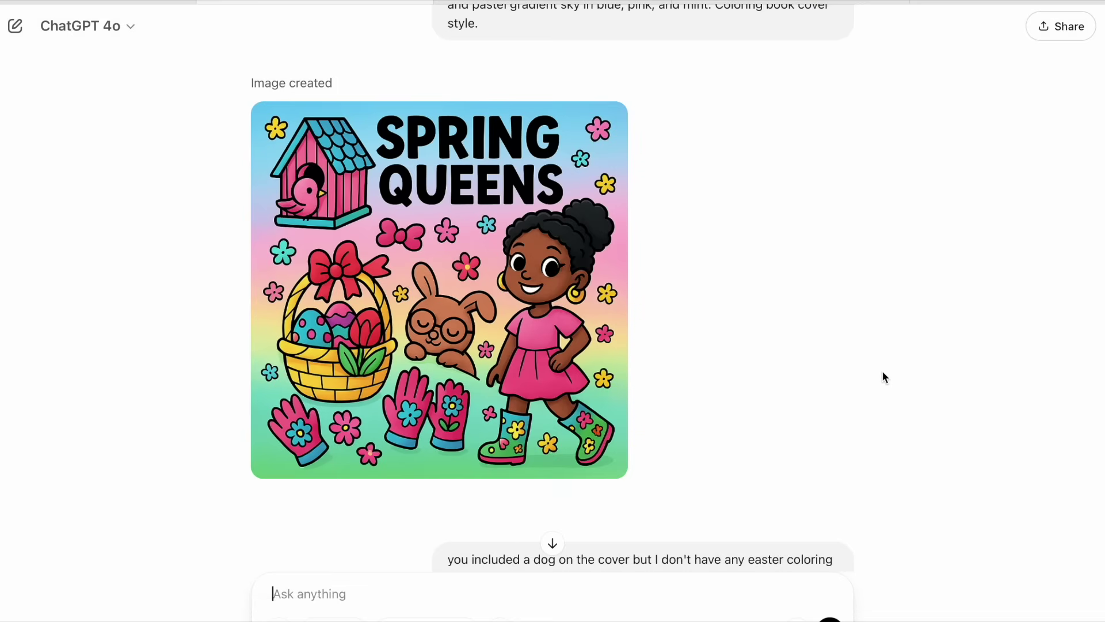
scroll(881, 370, up, 3)
scroll(410, 309, down, 10)
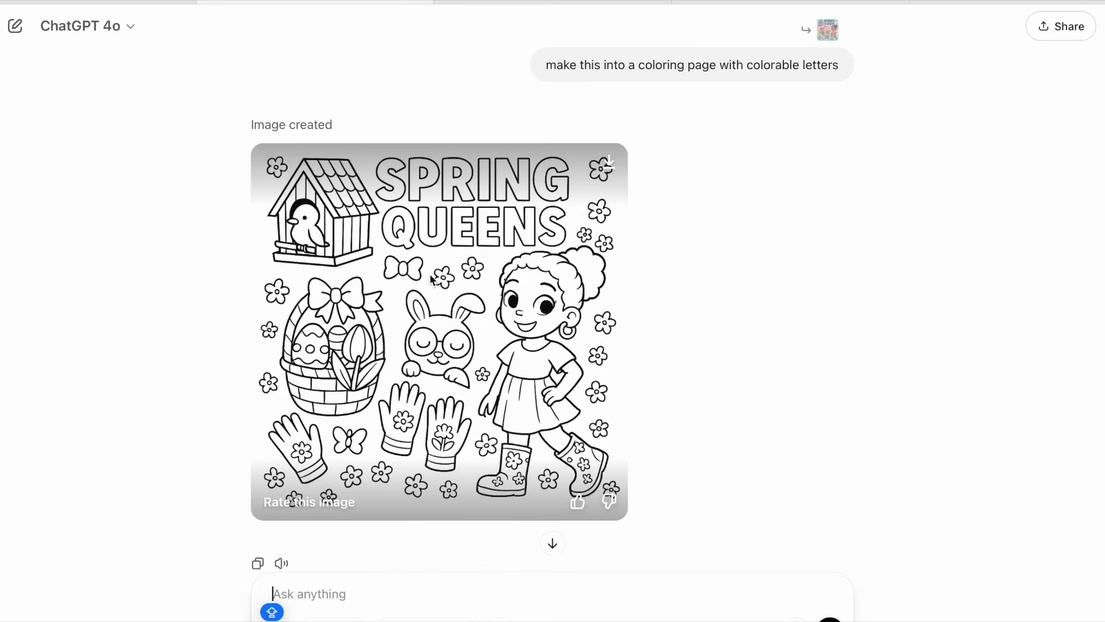
scroll(448, 280, up, 5)
click(452, 278)
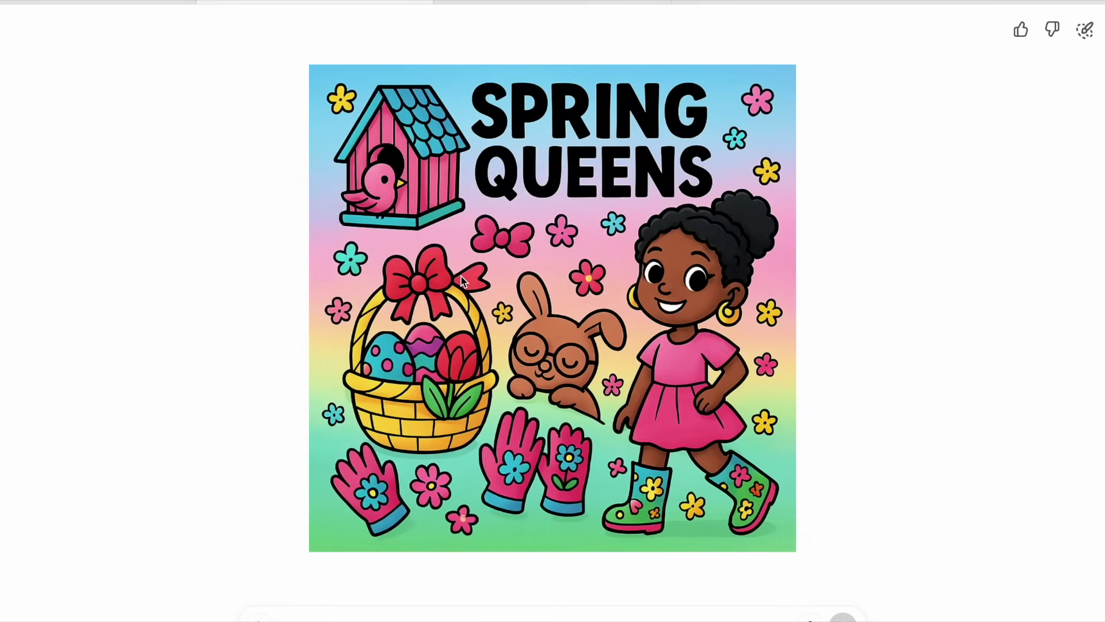
key(Escape)
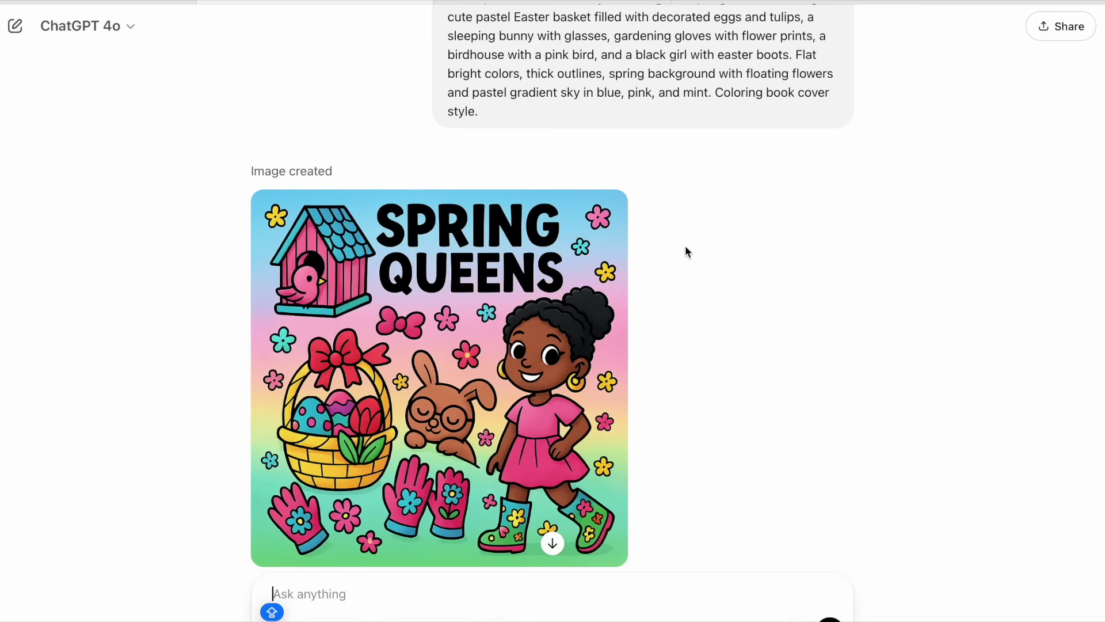
Step: Read the prompt behind the full-color cover, covering its drawing style, spring objects, character, outlines and background sky
scroll(685, 252, up, 1)
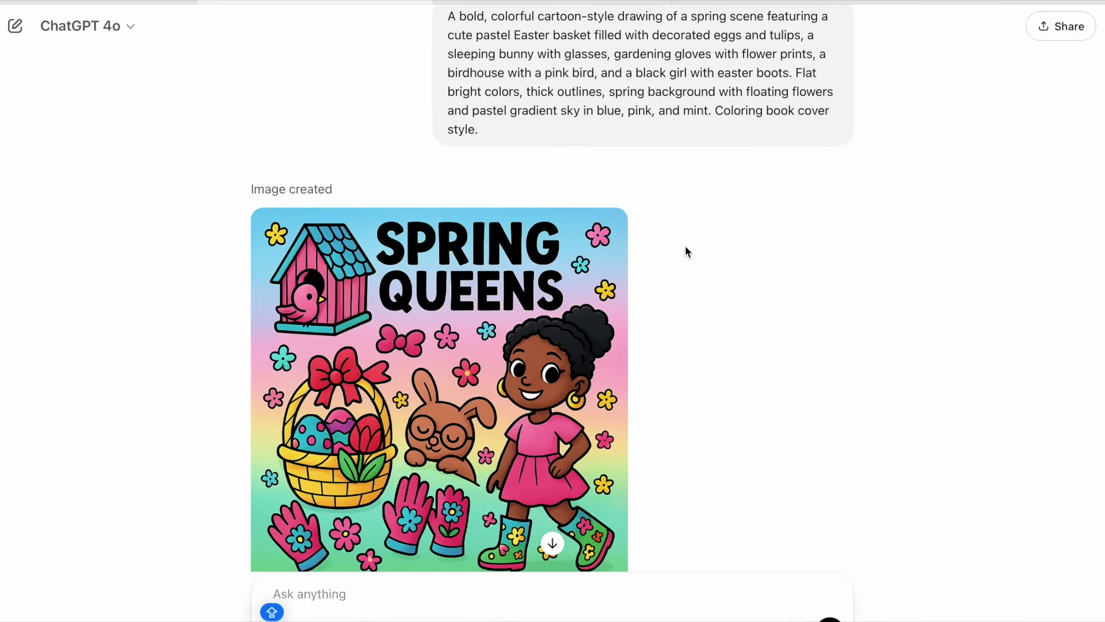
scroll(685, 253, down, 2)
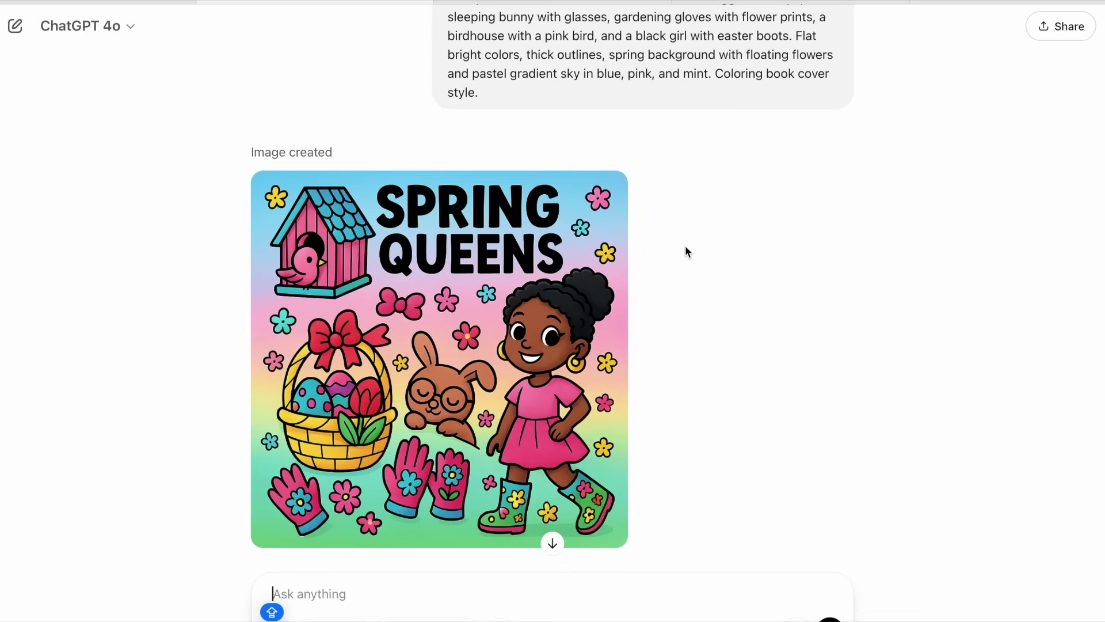
scroll(686, 252, up, 5)
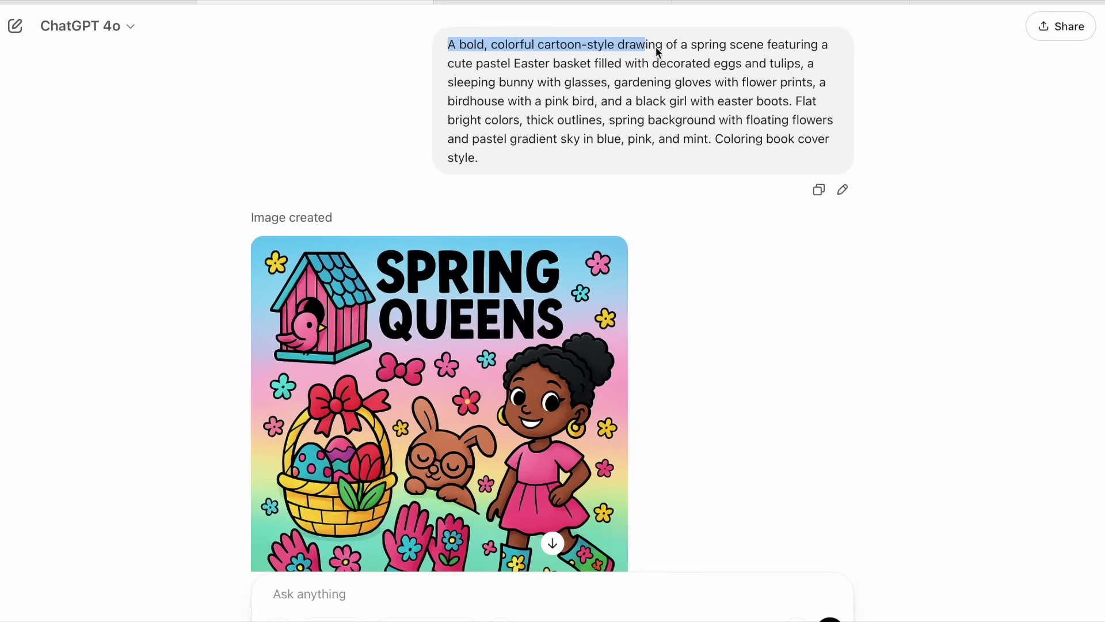
drag(704, 55, 647, 77)
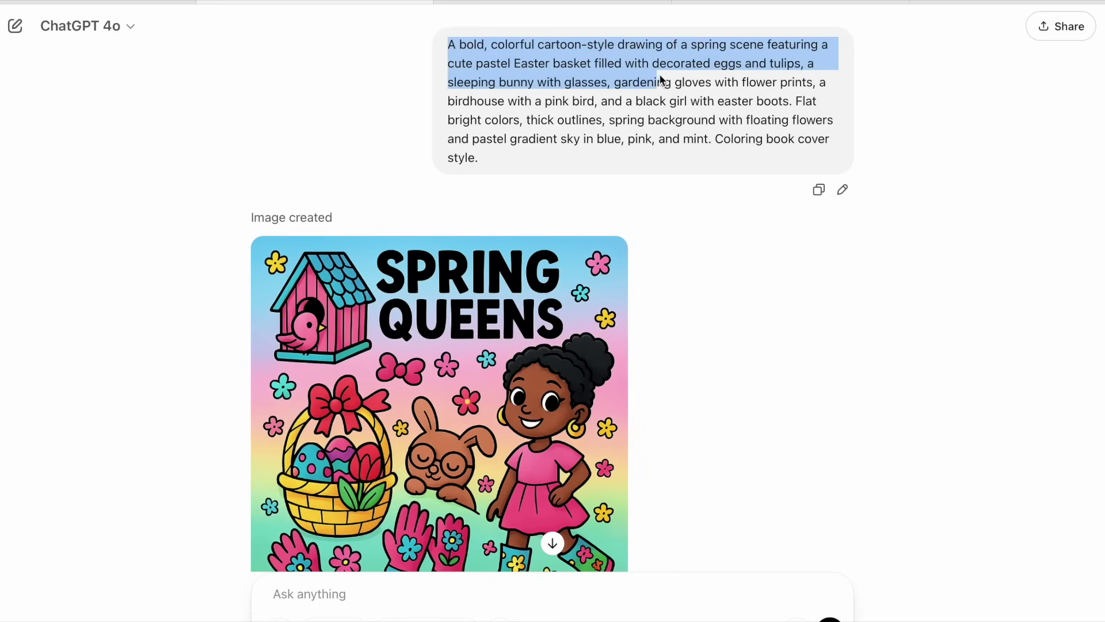
drag(705, 82, 750, 84)
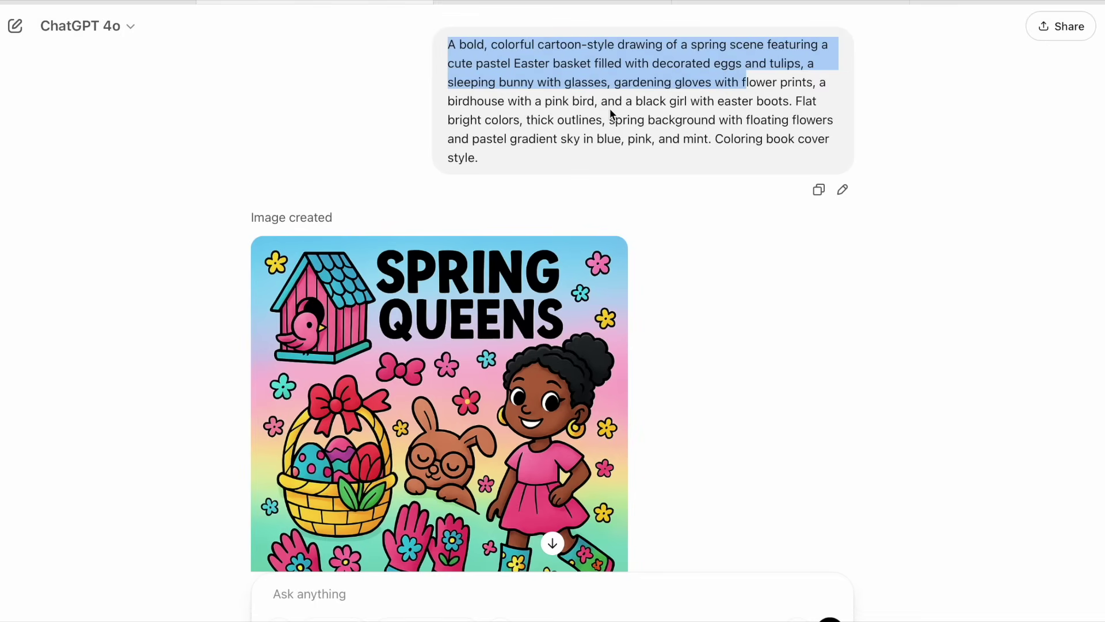
click(687, 93)
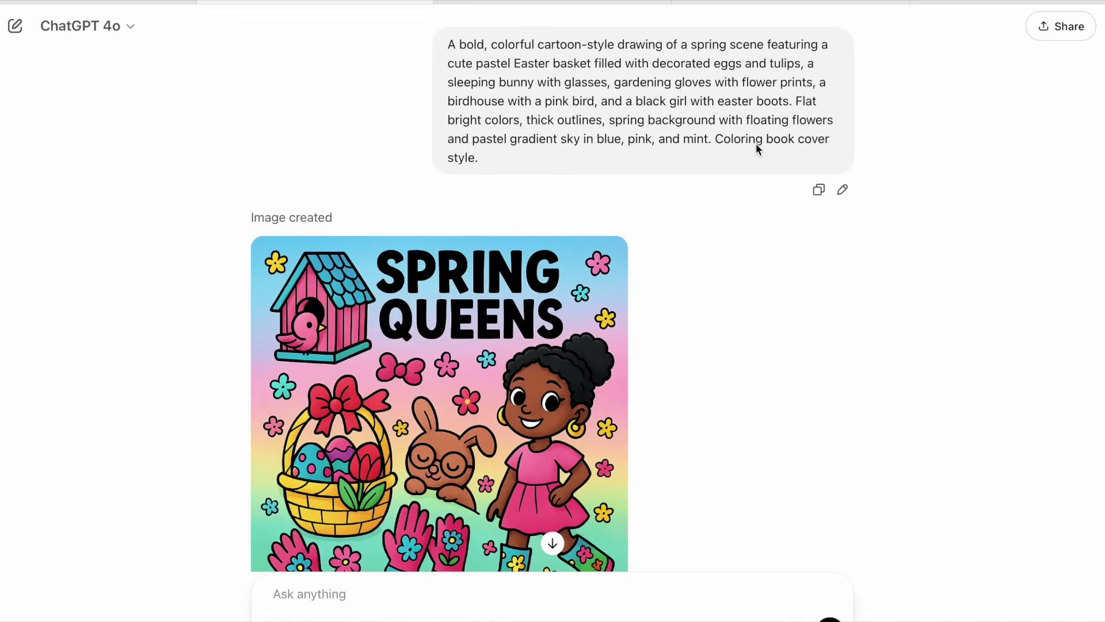
scroll(756, 148, down, 1)
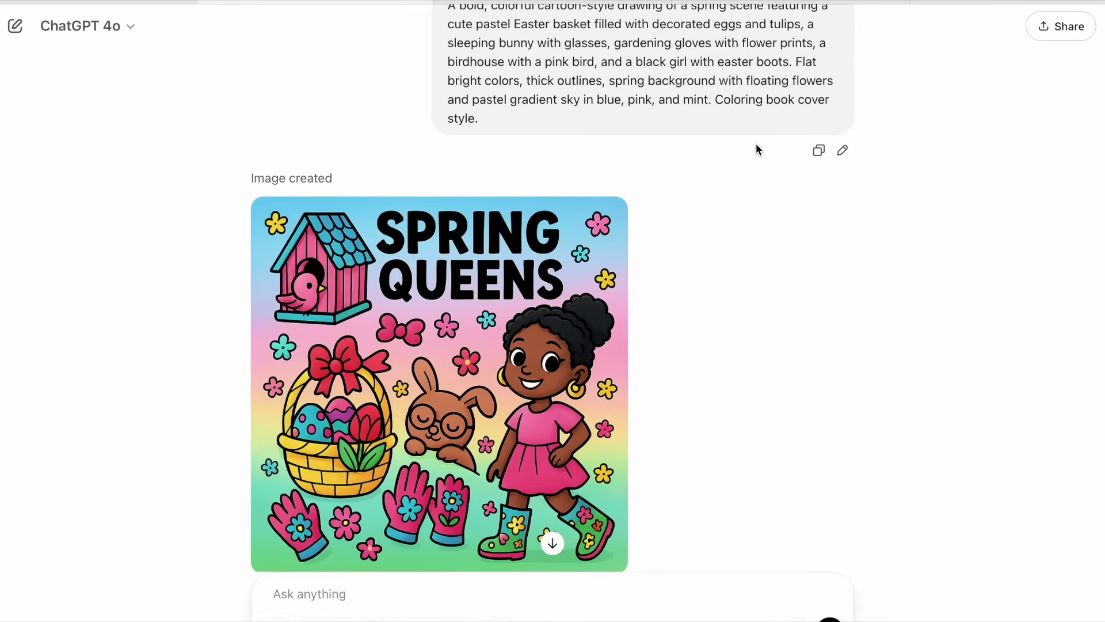
scroll(755, 149, down, 1)
scroll(755, 149, down, 1)
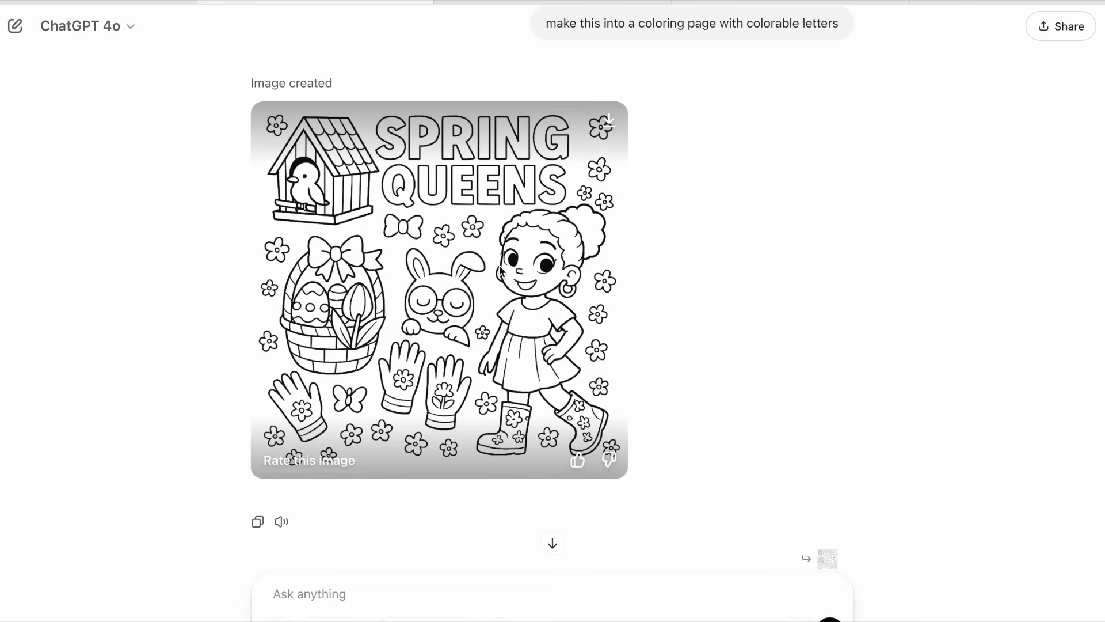
Step: Examine the coloring-page version and the enlarged full-color Spring Queens artwork, focusing on the individual elements of the cover
click(499, 268)
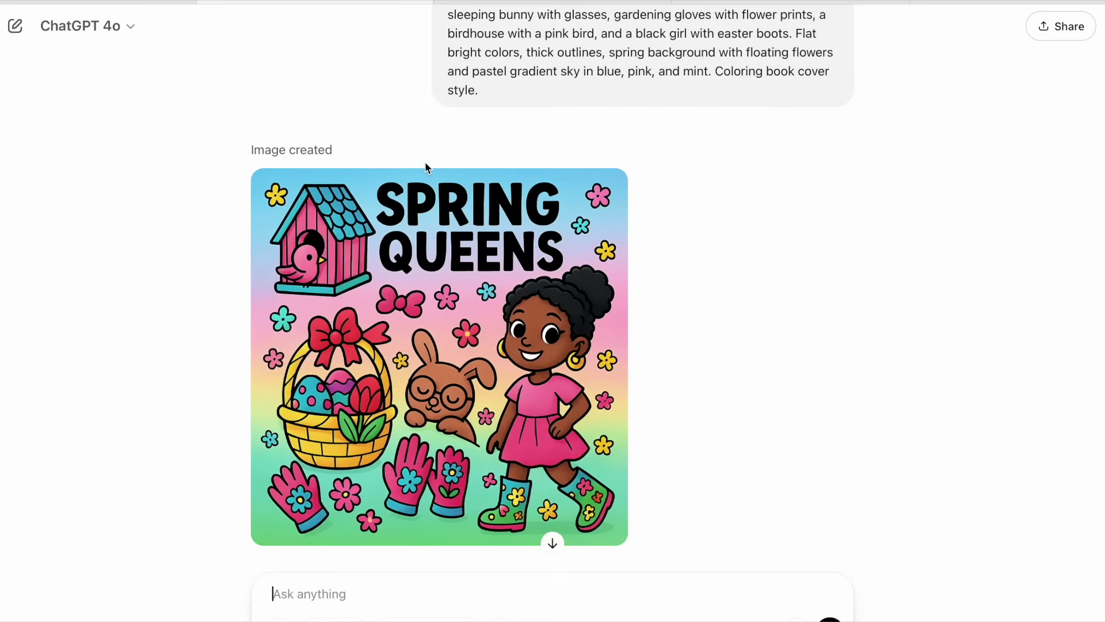
click(426, 173)
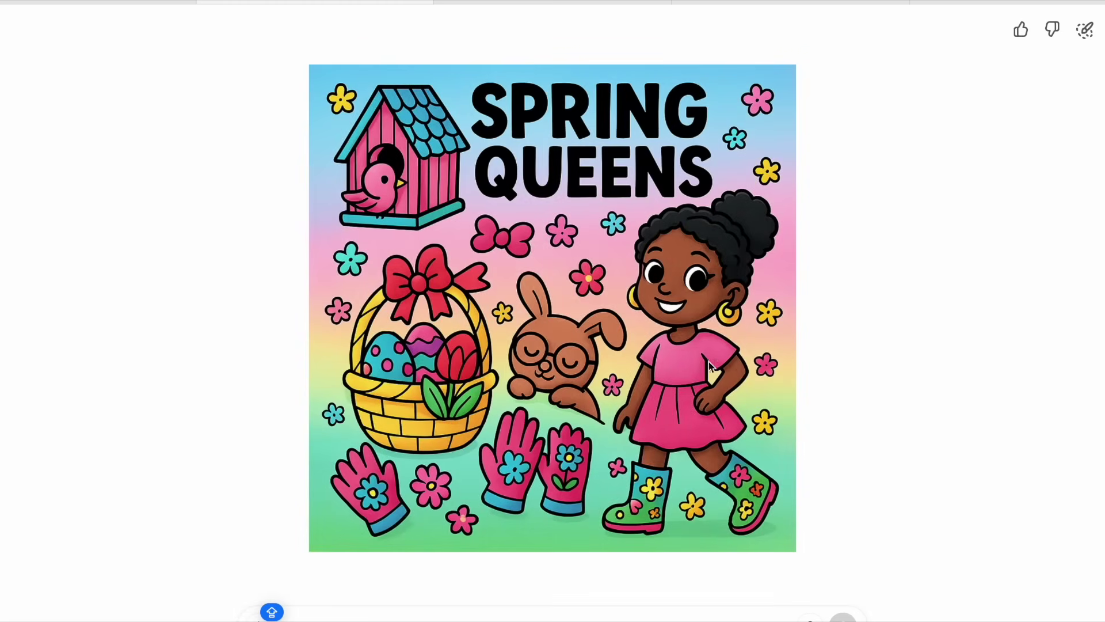
click(900, 364)
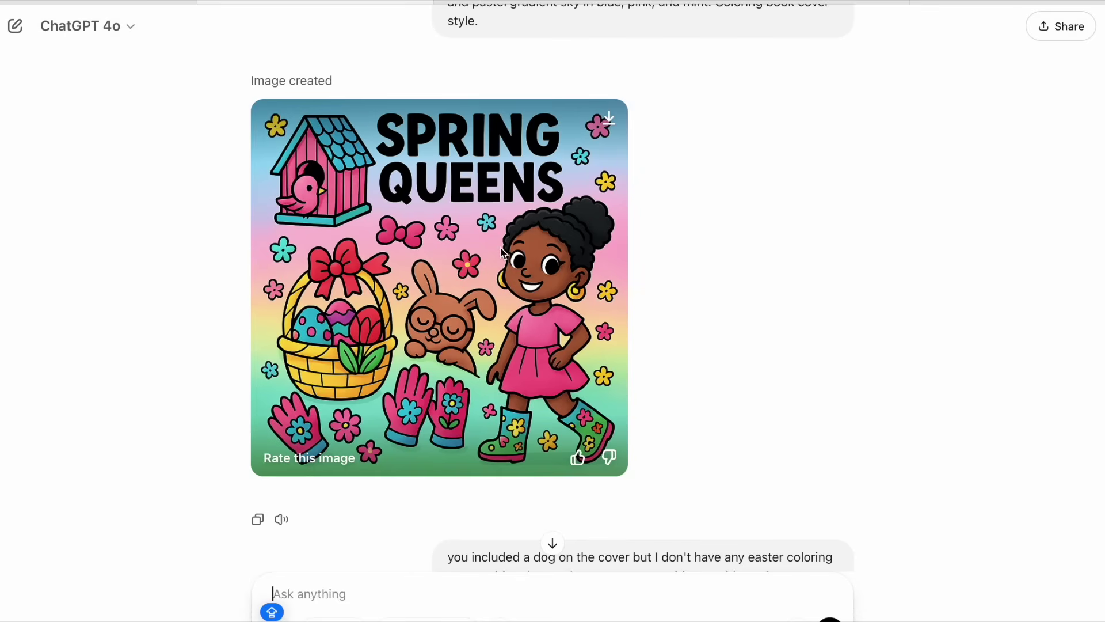
click(491, 298)
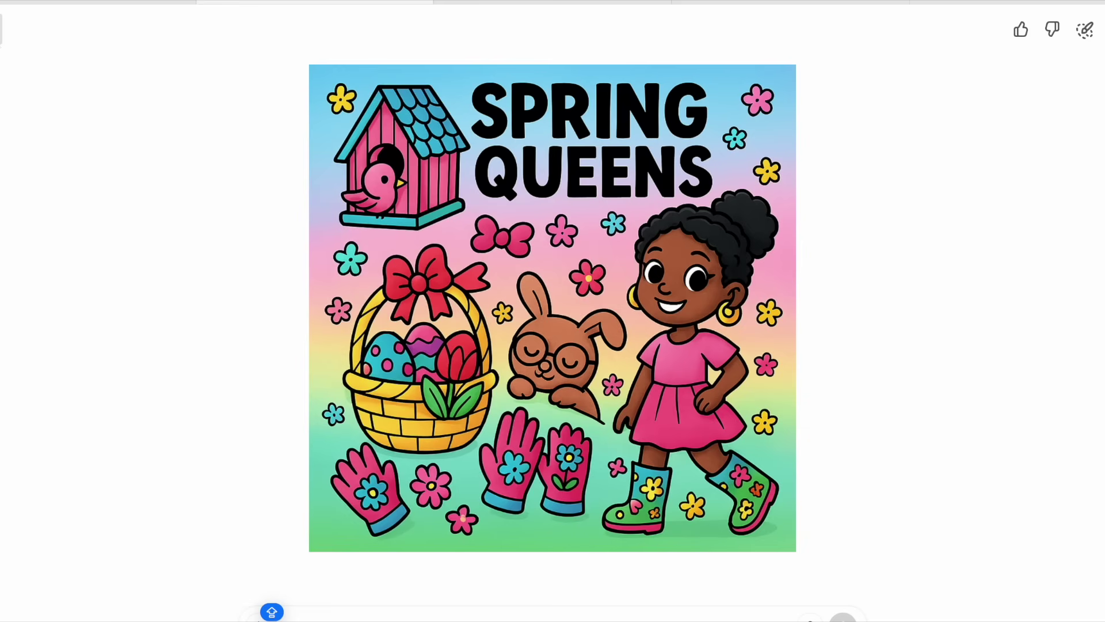
key(Escape)
scroll(610, 243, down, 1)
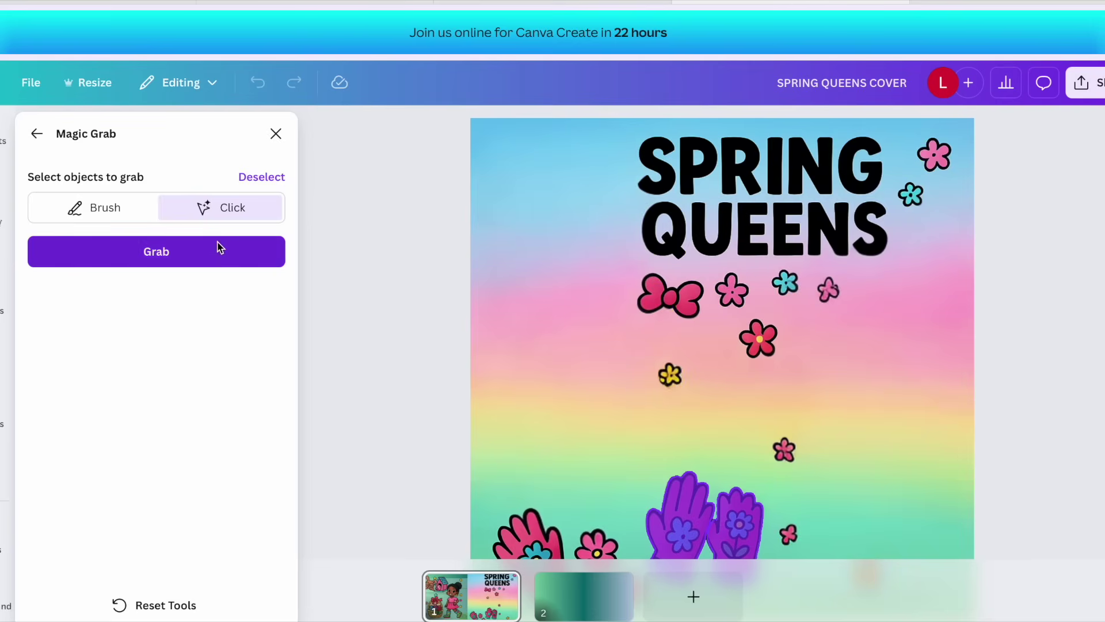
Step: In Canva, extract the selected flower gloves with Magic Grab and stretch the gradient background across to the back cover's outer edge
click(219, 248)
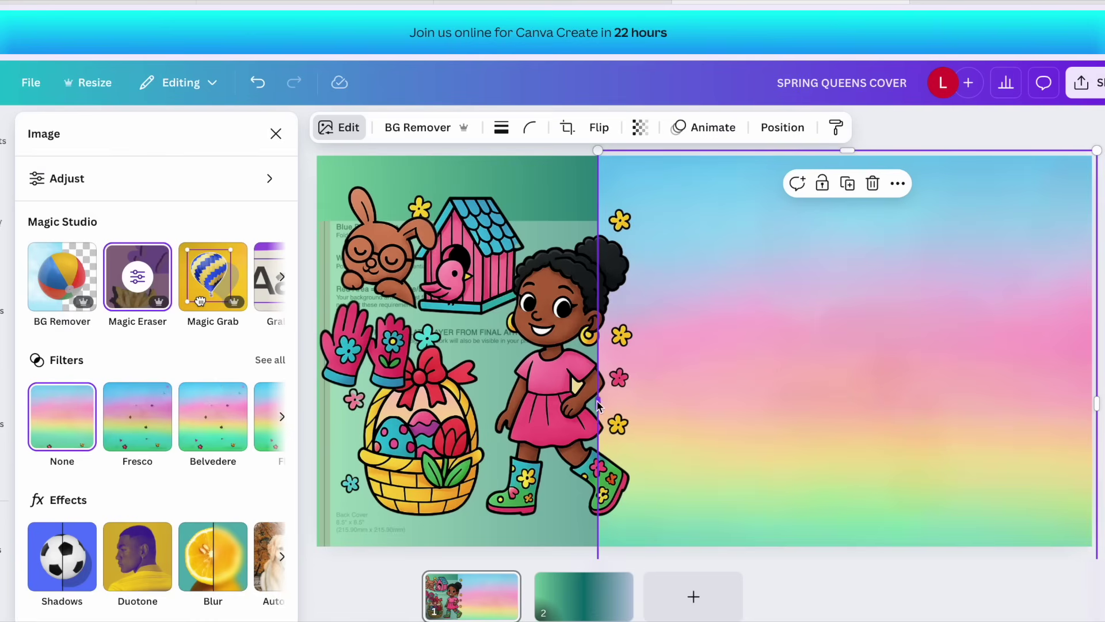
drag(597, 404, 316, 396)
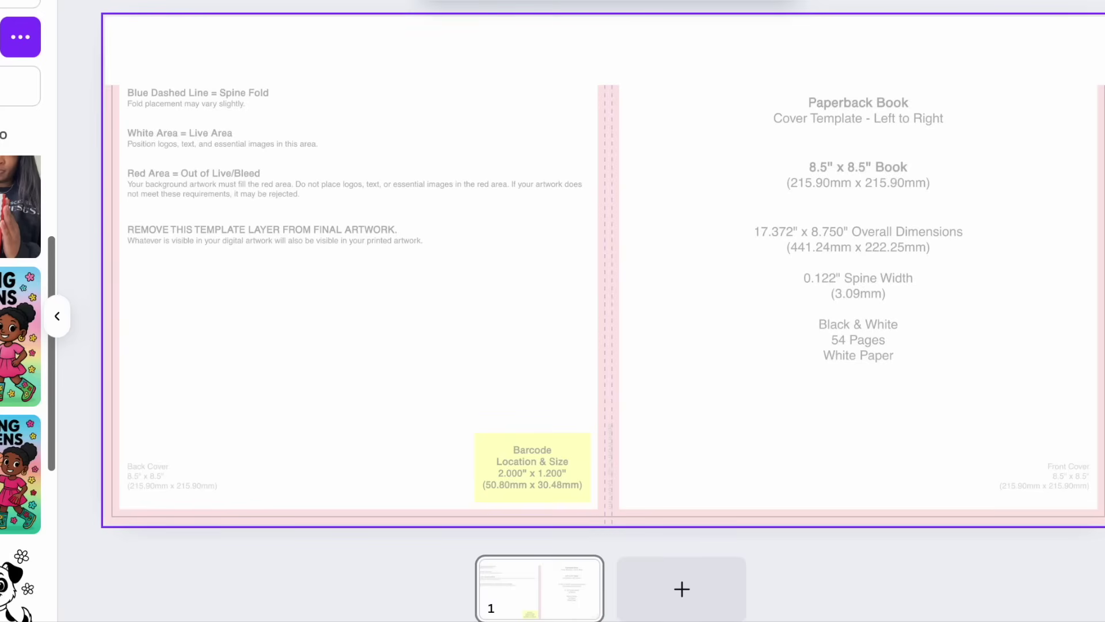
Step: Add the uploaded full-color Spring Queens artwork to the design, enlarged to the cover's full height and placed over the front cover
scroll(21, 380, up, 2)
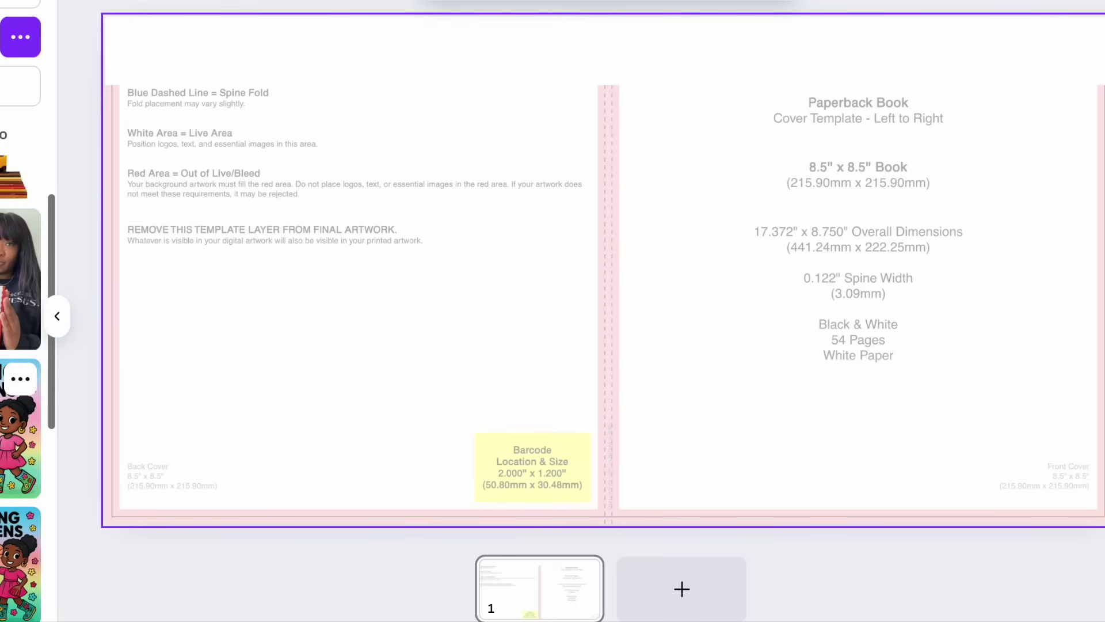
click(21, 429)
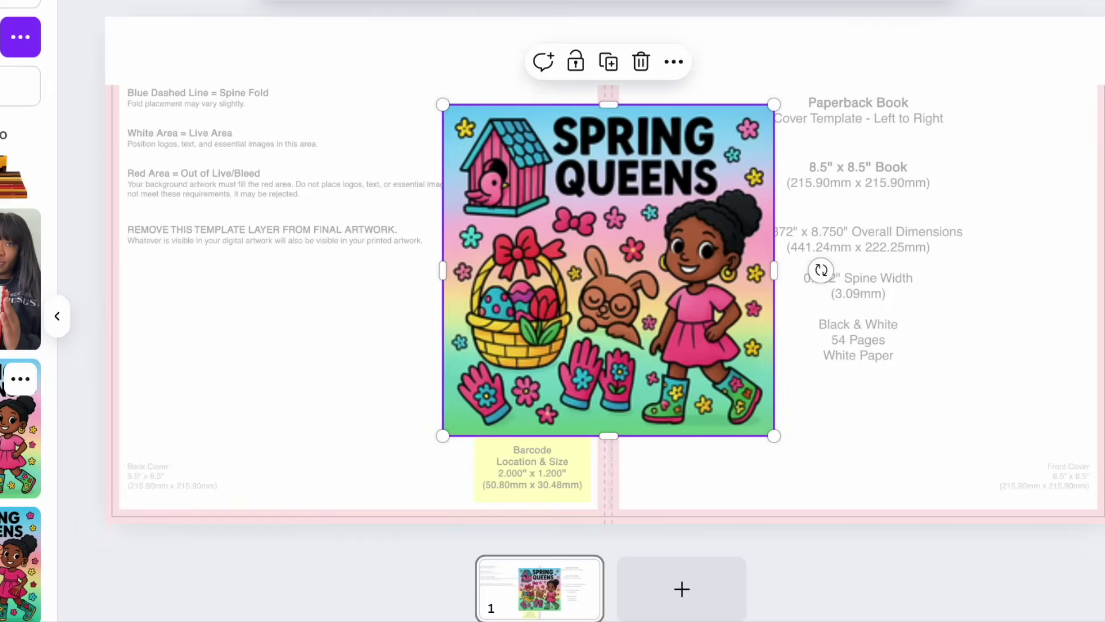
drag(872, 251, 503, 253)
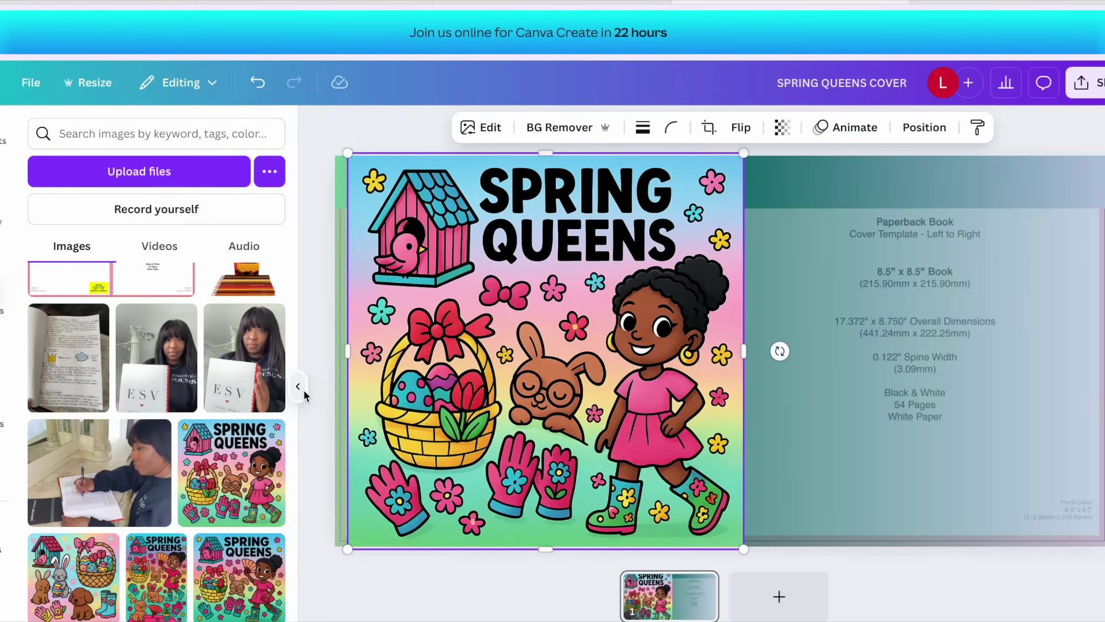
click(298, 386)
click(637, 596)
Step: Extract the birdhouse with the yellow and teal flowers beside it using Magic Grab and place the group on the back cover
click(340, 127)
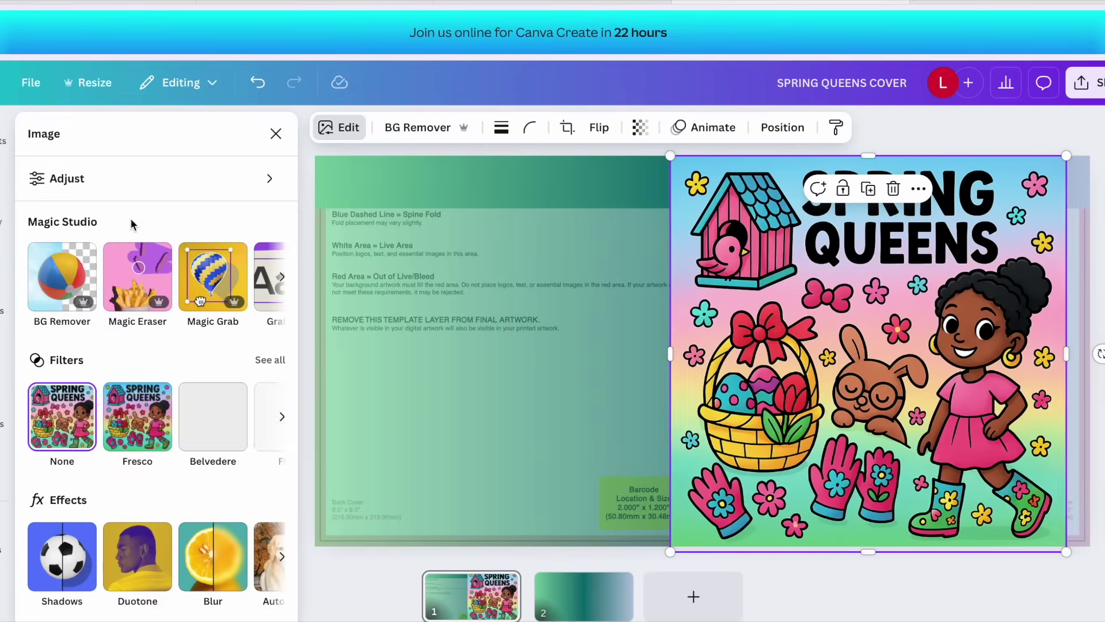
click(209, 266)
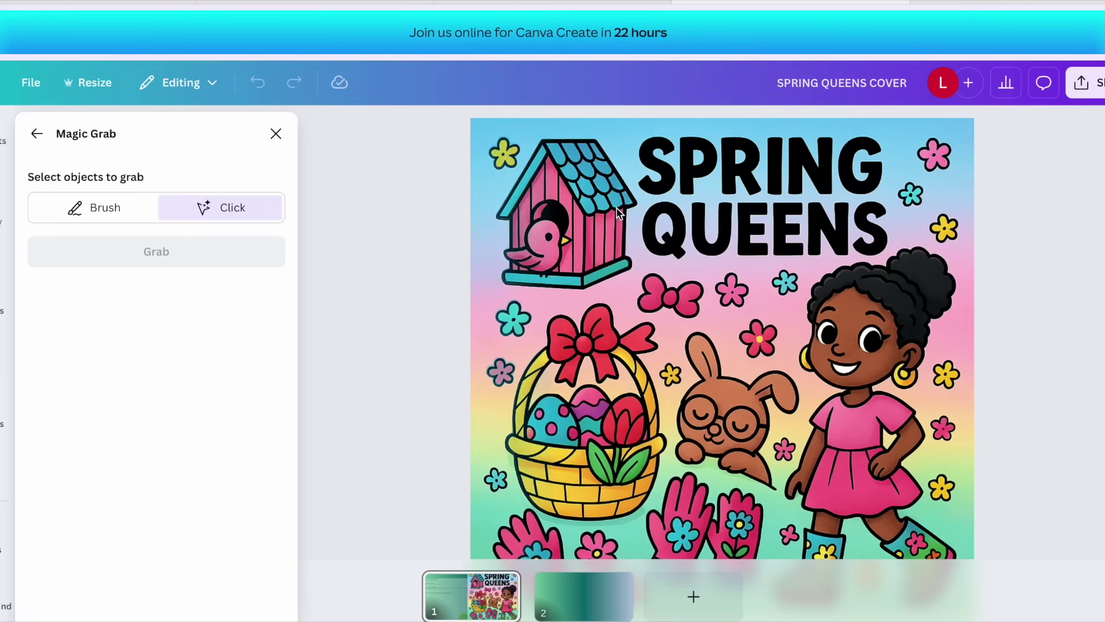
click(579, 202)
click(505, 154)
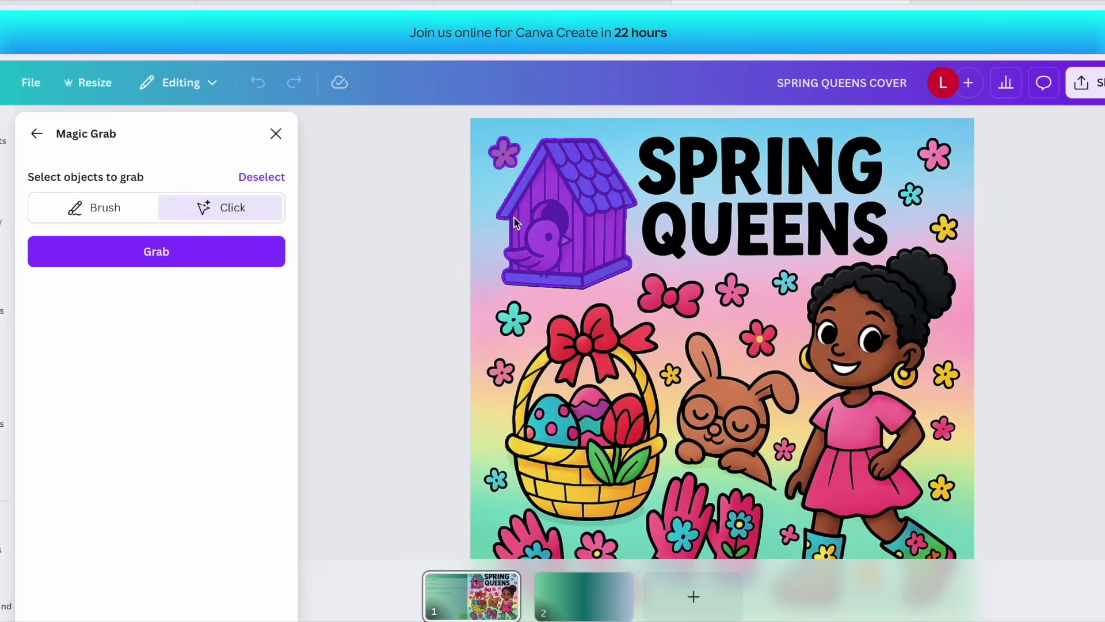
click(513, 321)
click(227, 252)
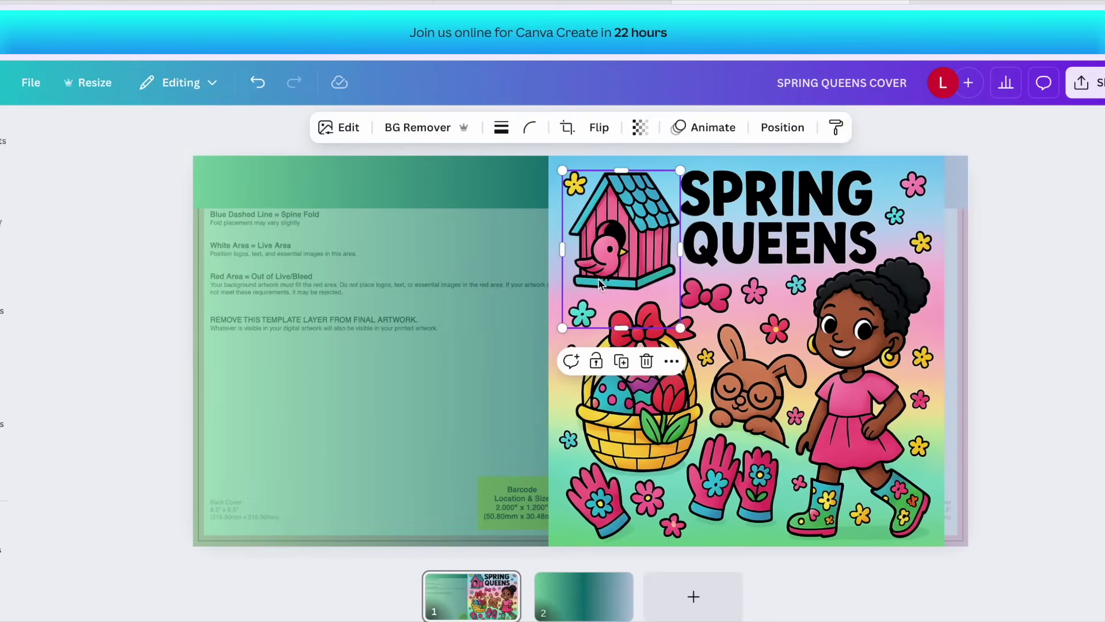
Step: Extract the girl and the four flowers beside her from the artwork with Magic Grab and move them onto the back cover
click(840, 293)
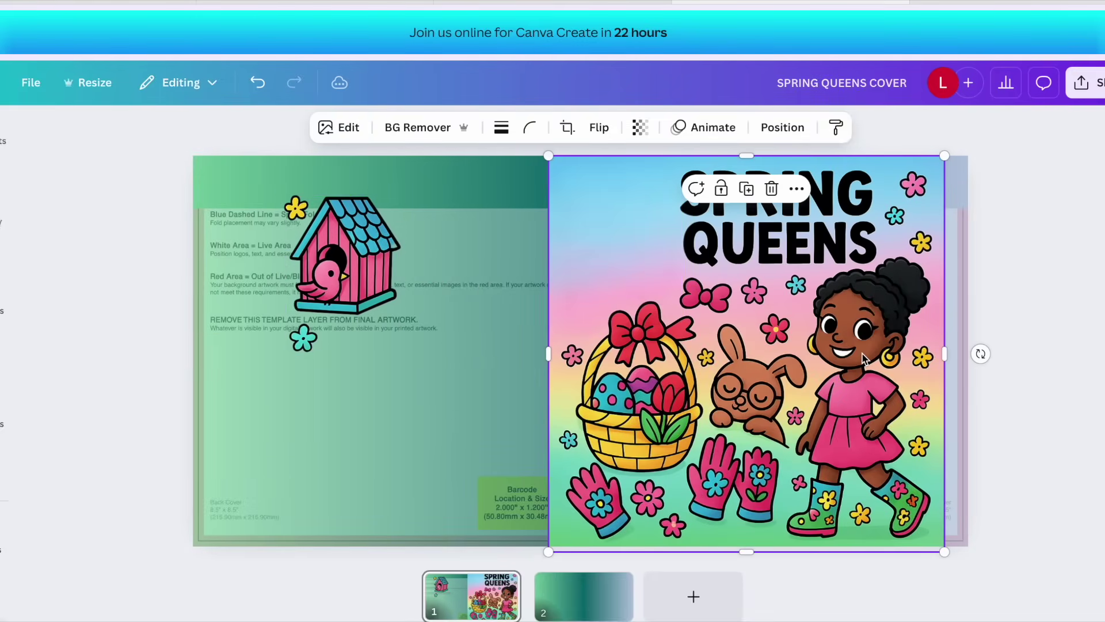
click(320, 126)
click(214, 282)
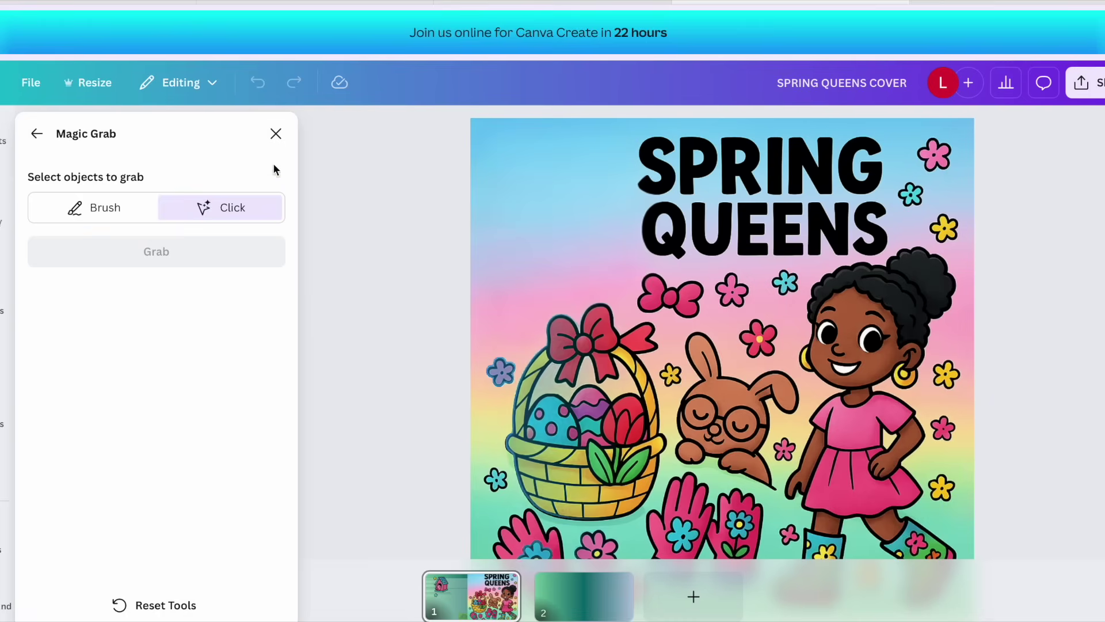
click(858, 339)
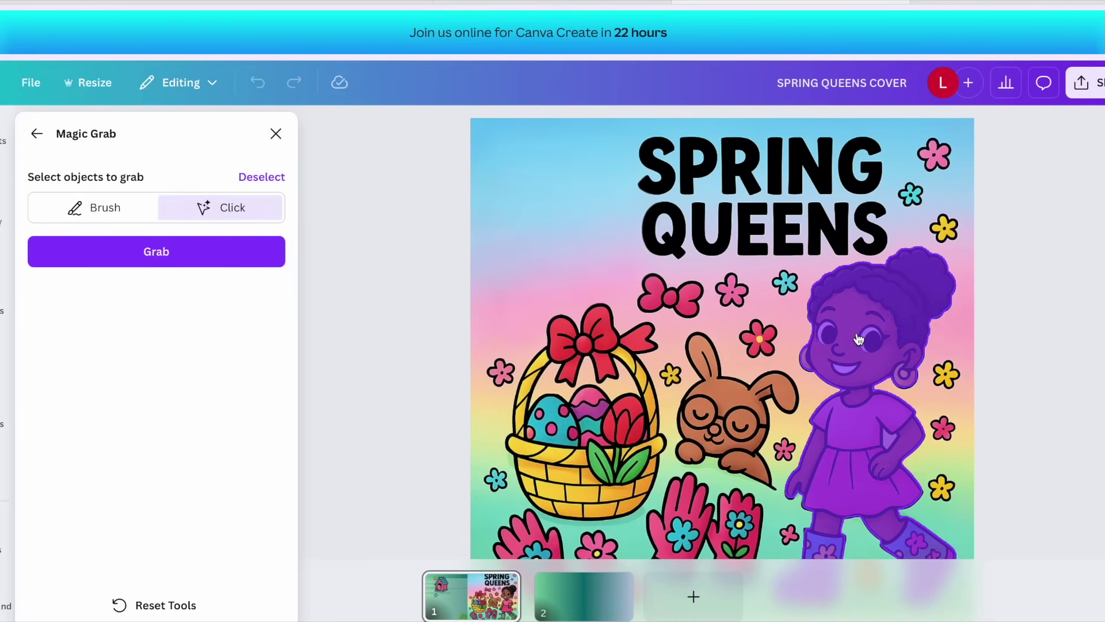
click(944, 228)
click(945, 374)
click(943, 427)
click(941, 488)
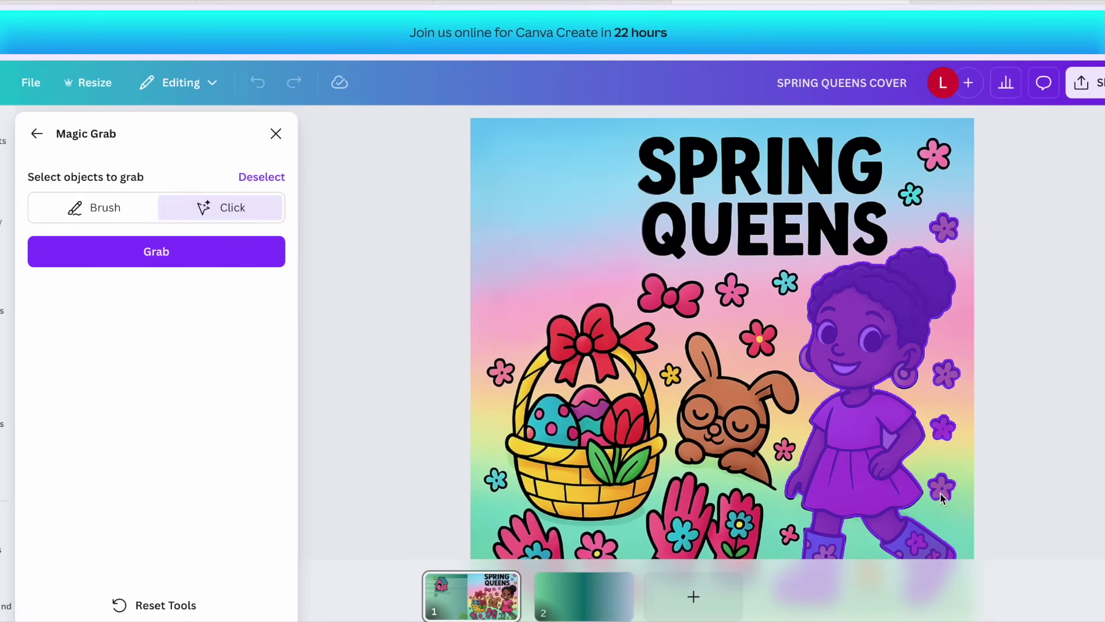
click(156, 252)
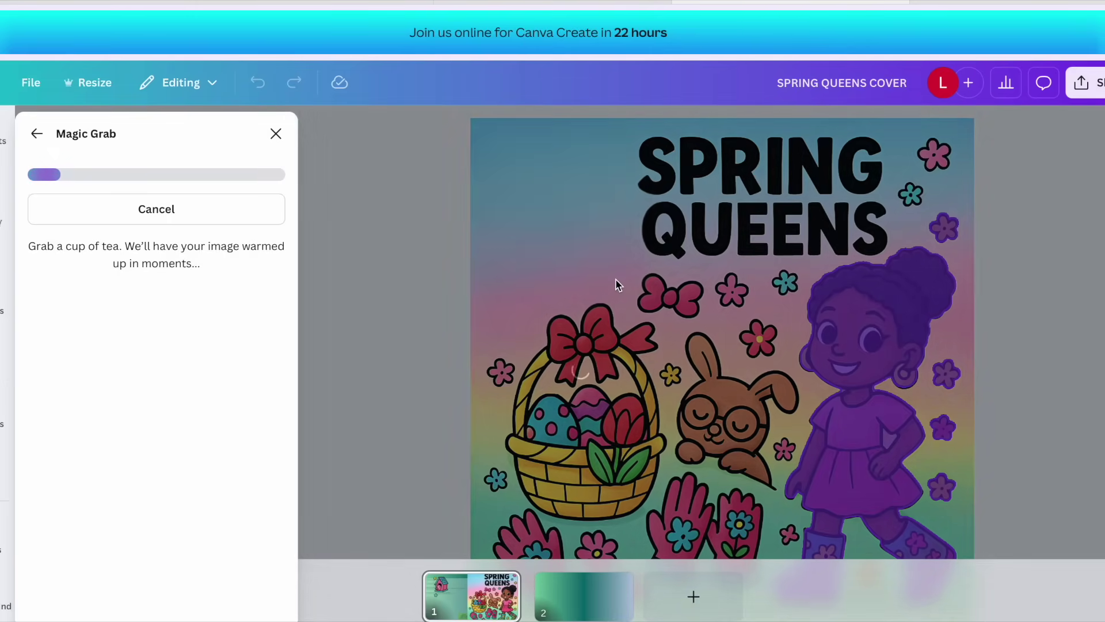
drag(877, 385, 436, 363)
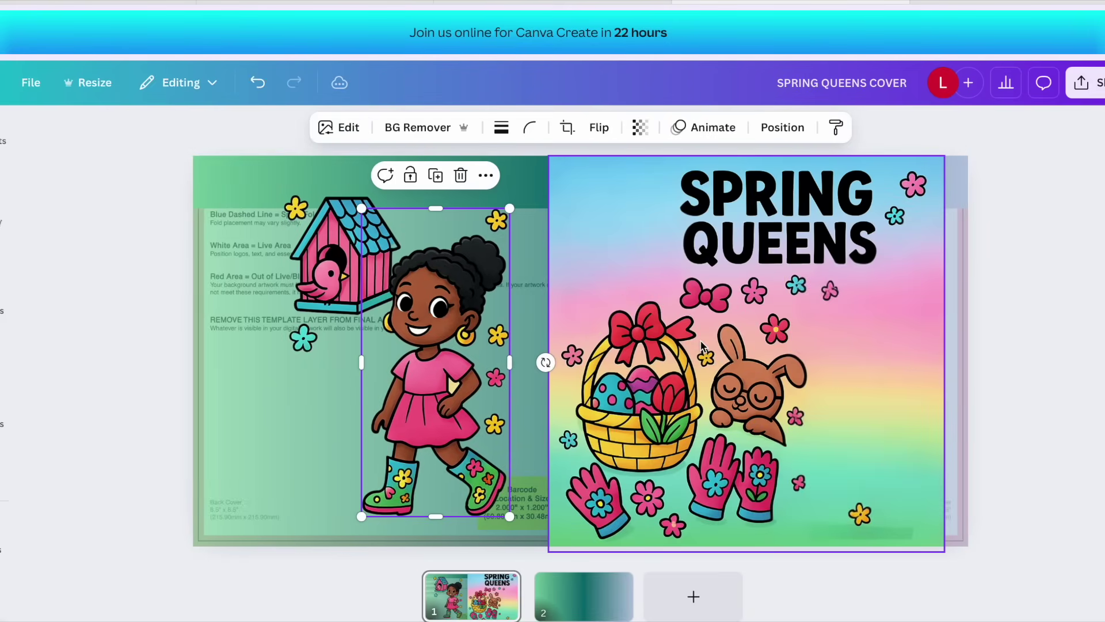
Step: Extract the Easter basket with its bow and adjacent flowers using Magic Grab and place it beside the girl on the back cover
click(621, 387)
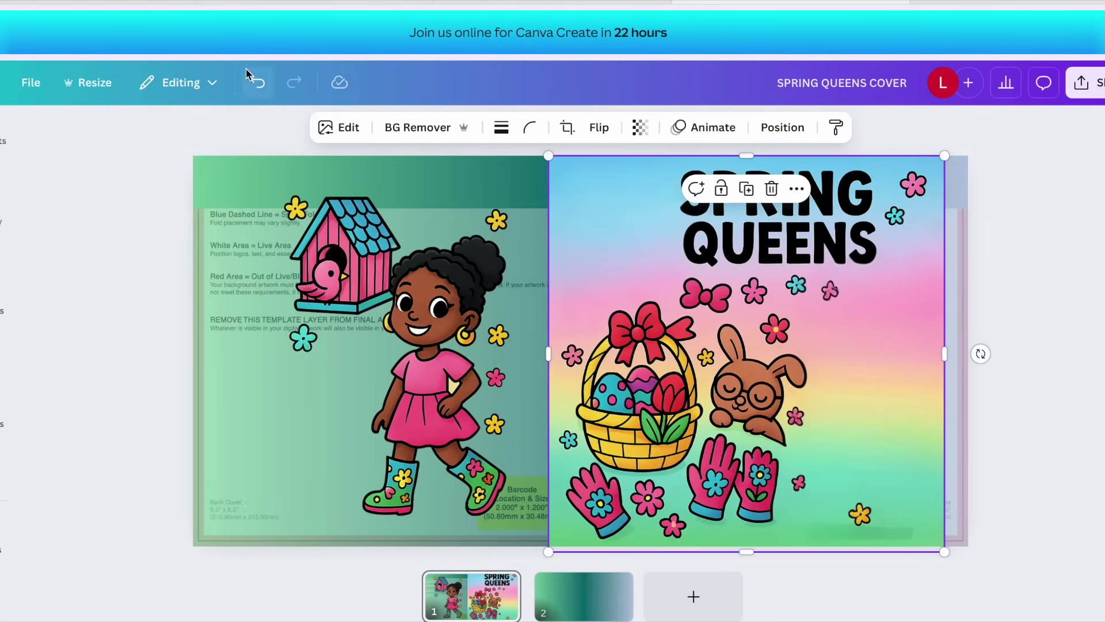
click(340, 128)
click(212, 275)
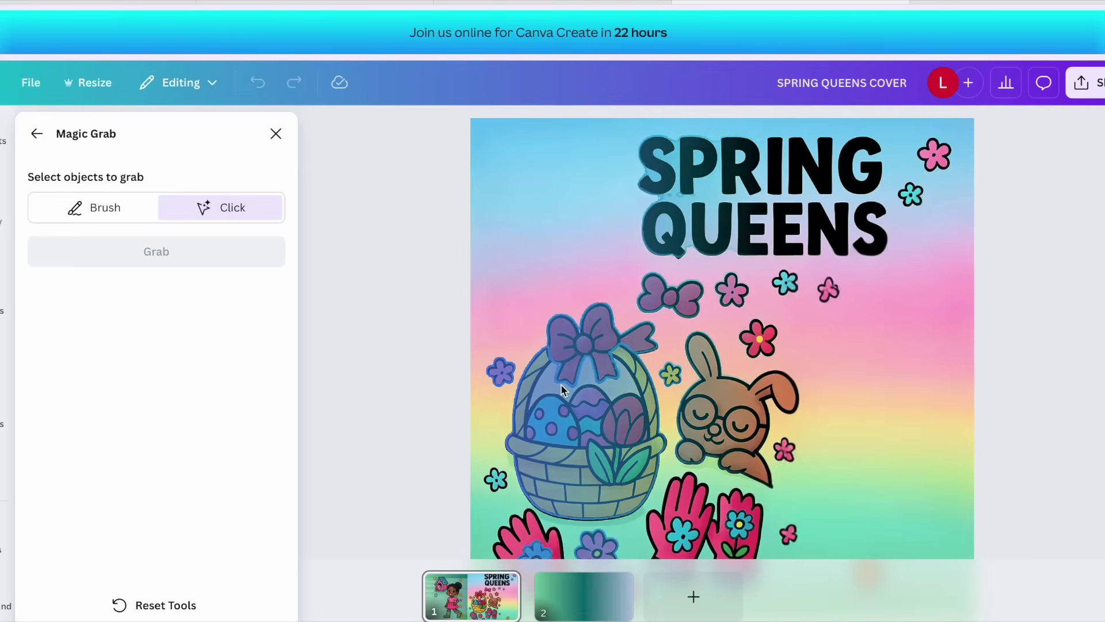
click(560, 385)
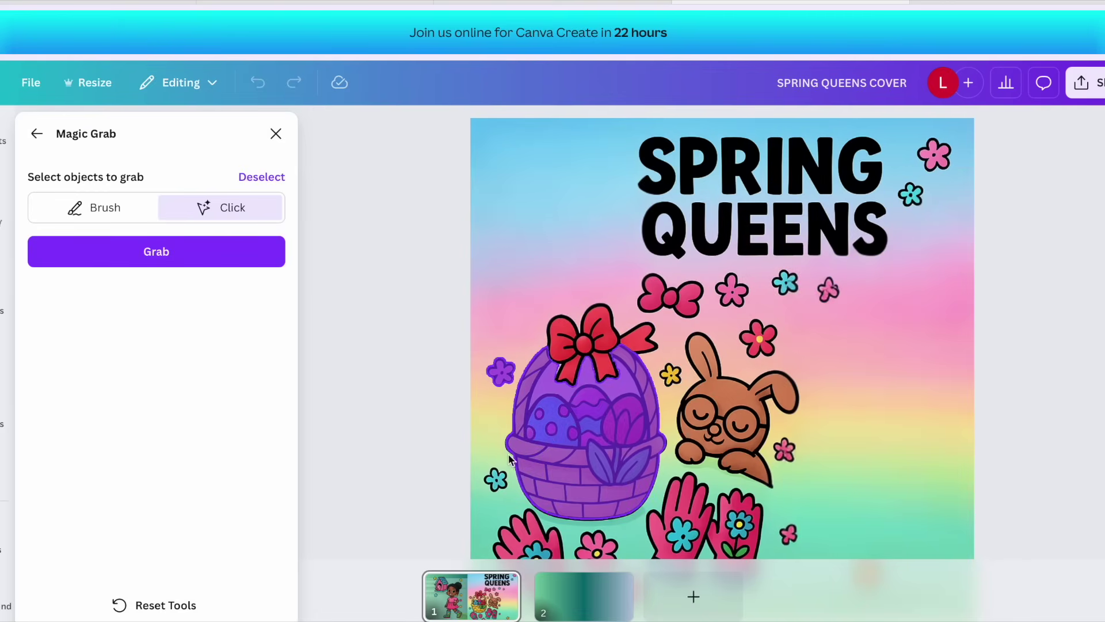
click(578, 354)
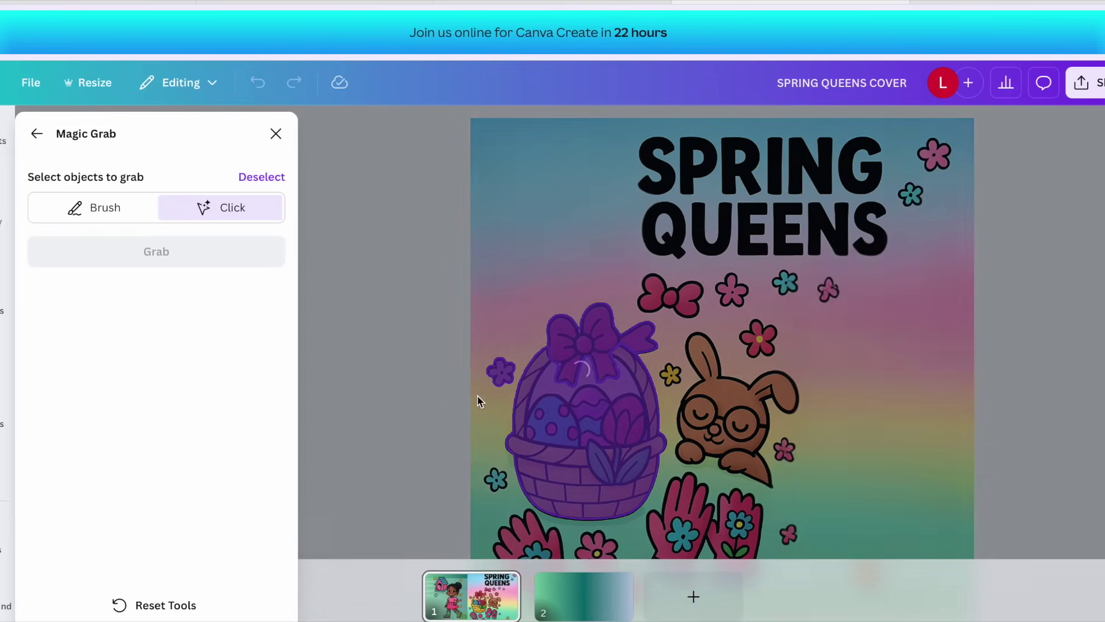
click(166, 251)
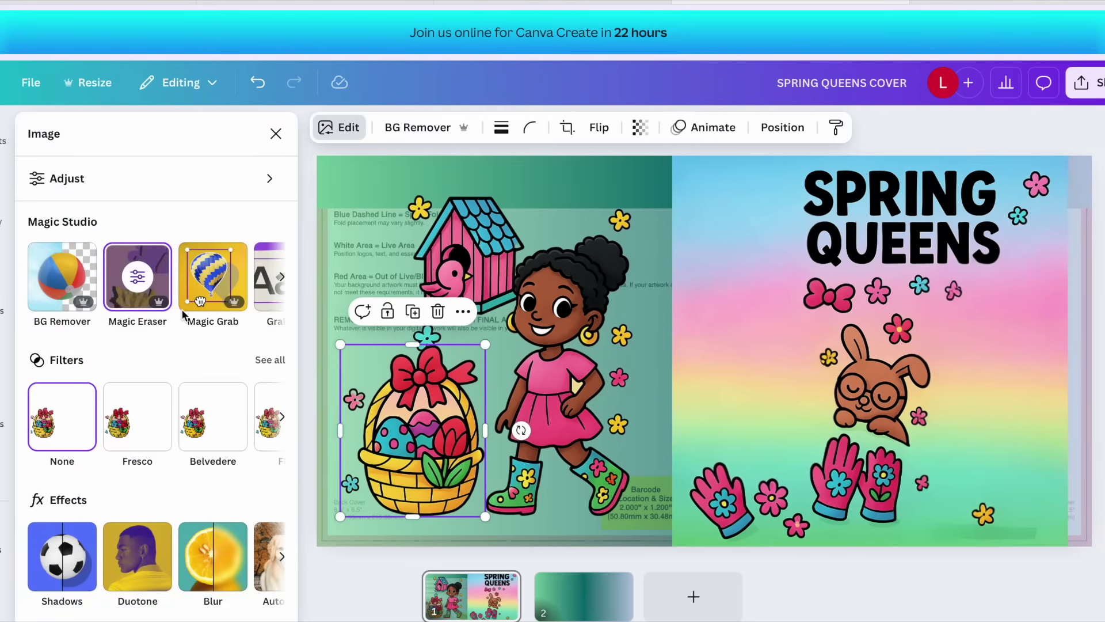
click(208, 282)
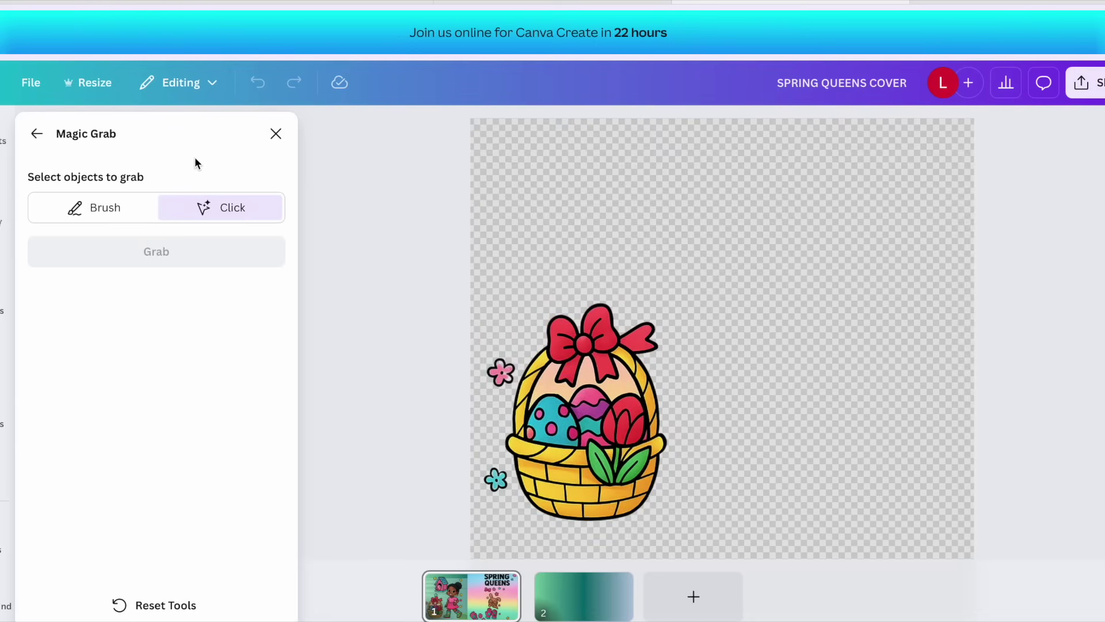
click(36, 135)
Step: Extract the bunny with glasses from the artwork using Magic Grab and place it beside the birdhouse on the back cover
click(885, 334)
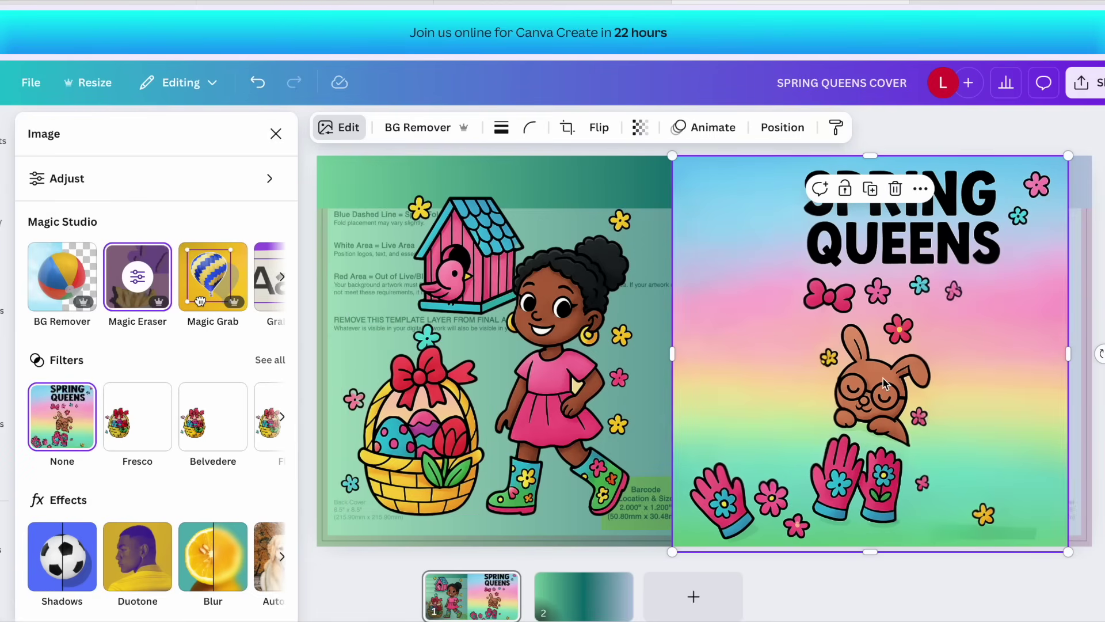
click(211, 279)
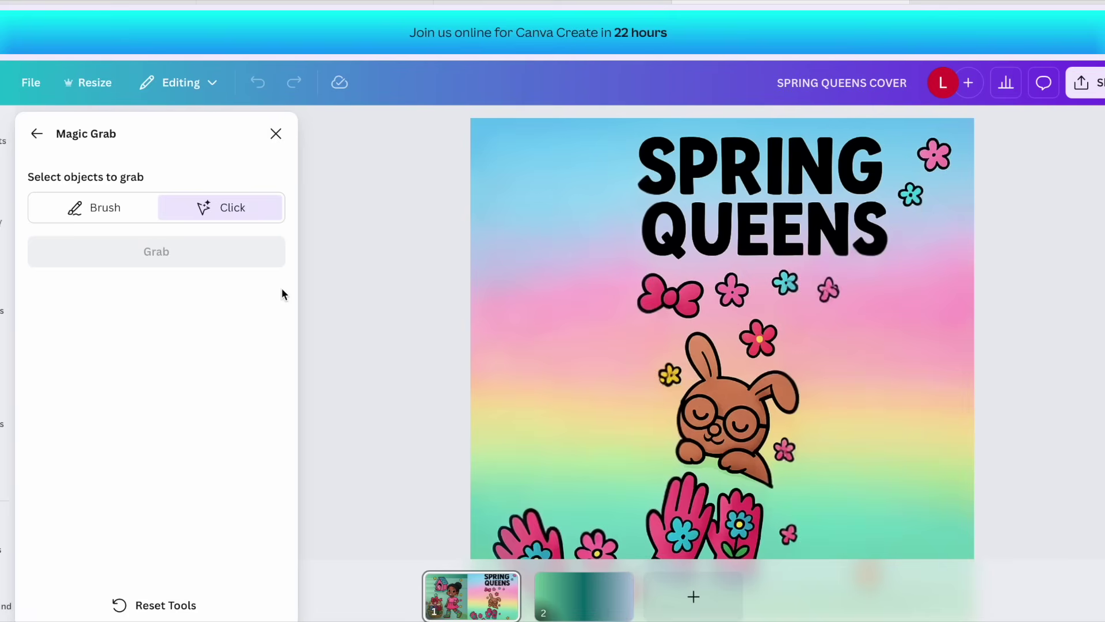
click(736, 420)
click(156, 251)
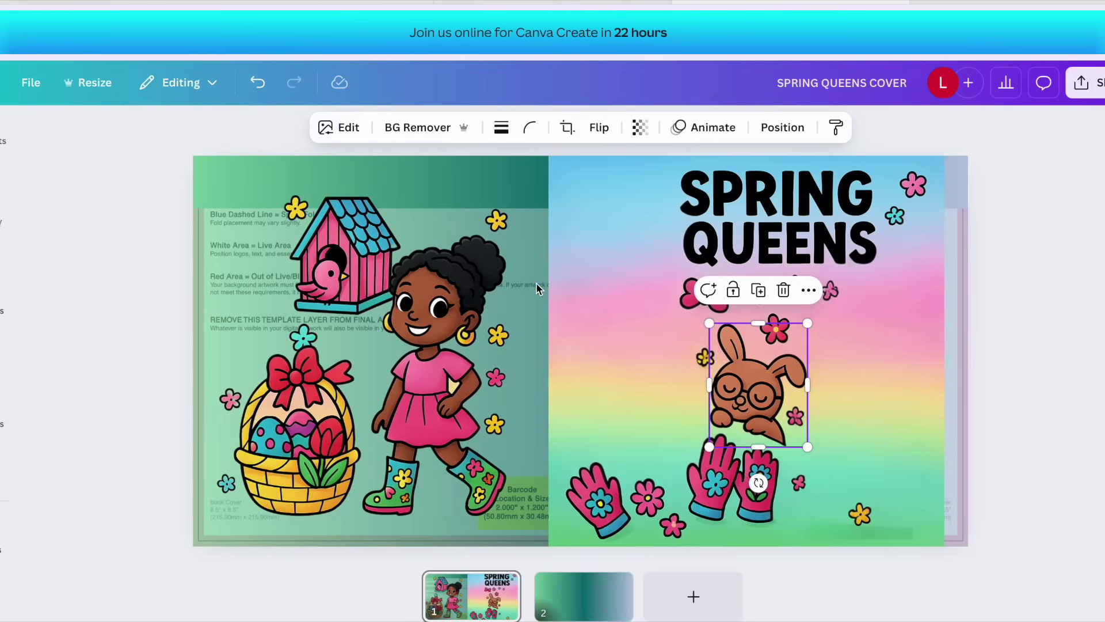
drag(790, 397, 302, 263)
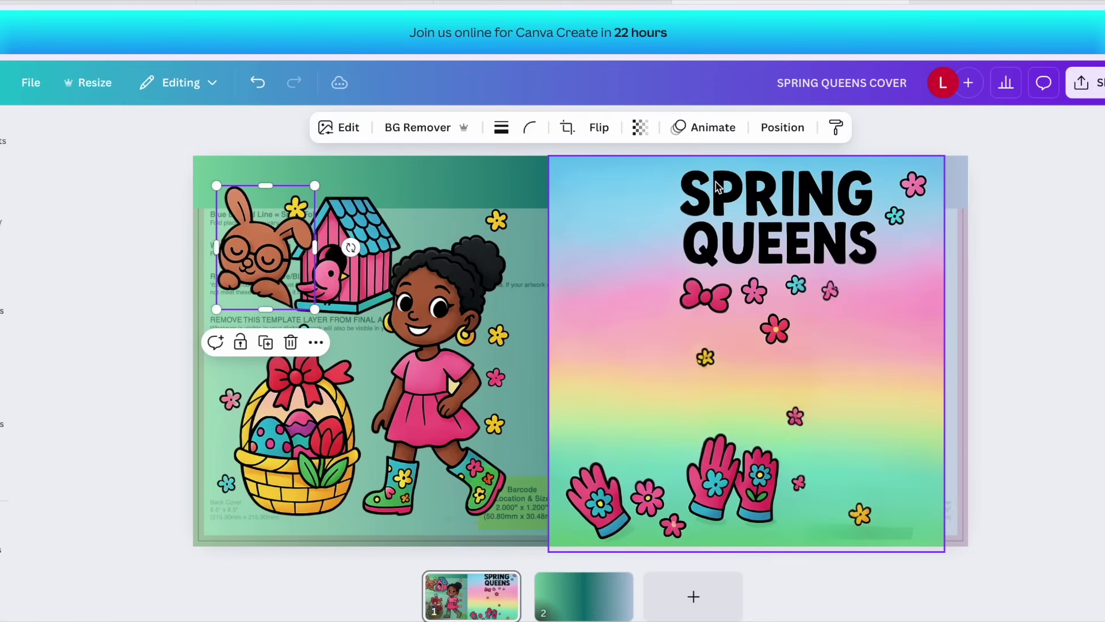
Step: Extract the pair of flower gloves from the artwork with Magic Grab and place them above the basket on the back cover
click(731, 492)
click(343, 127)
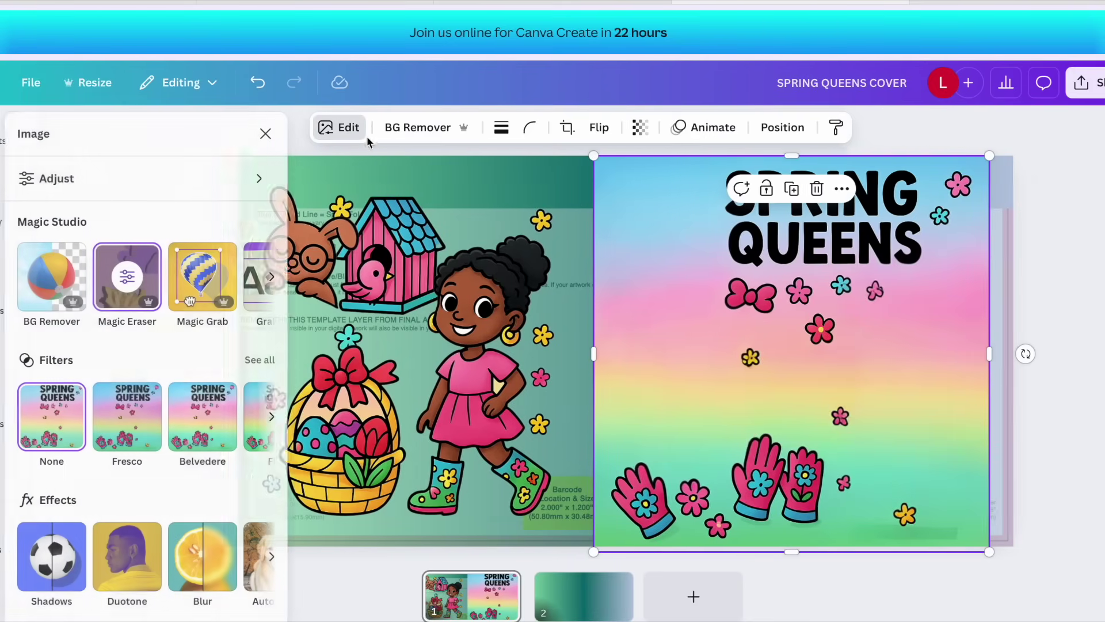
click(212, 207)
click(688, 509)
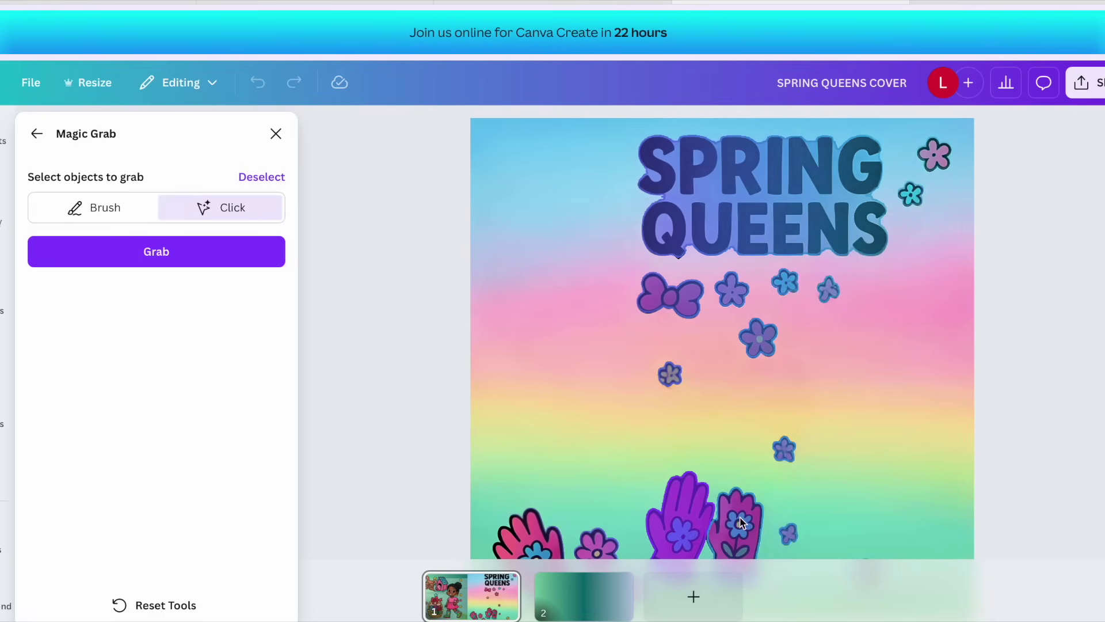
click(247, 244)
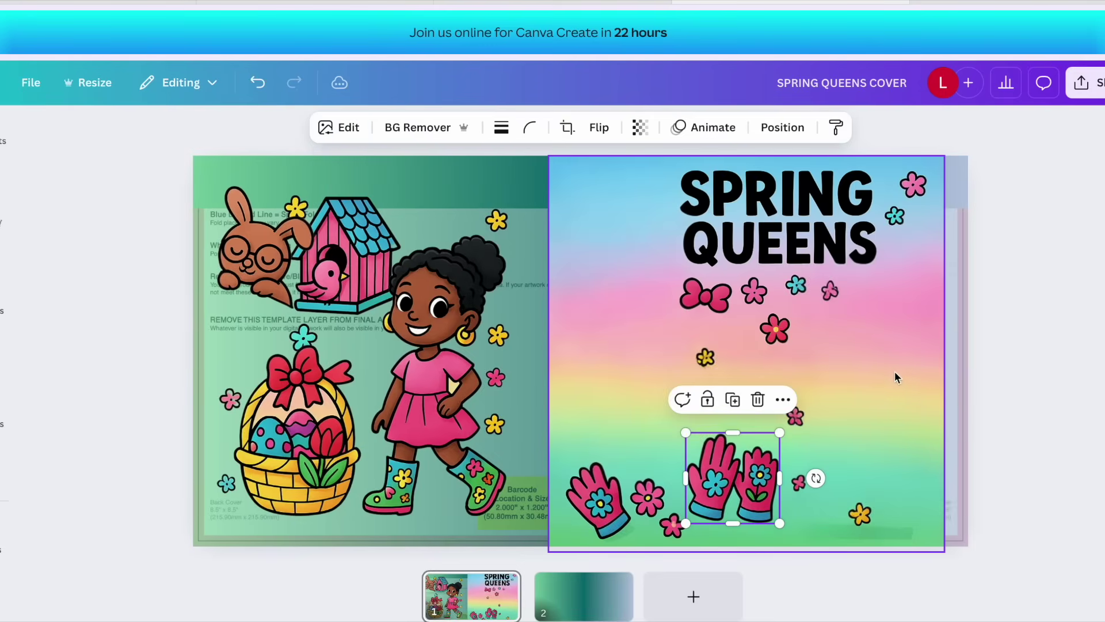
Step: Delete the extracted title, bow, single glove and flowers, and align the remaining gradient background over the front cover
drag(742, 343, 719, 286)
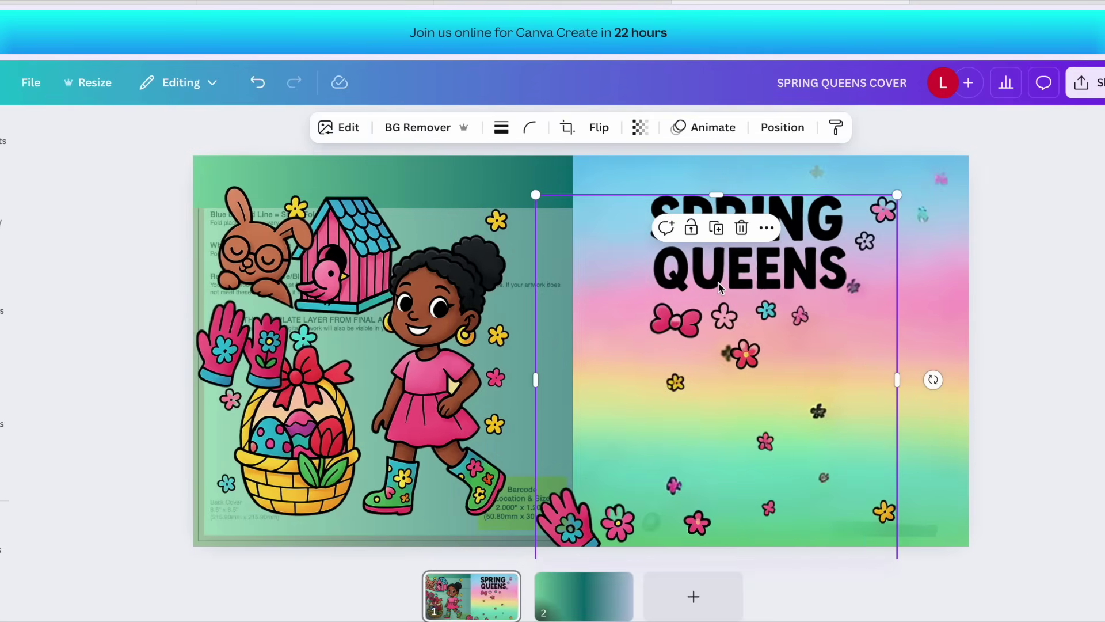
key(Delete)
click(824, 312)
drag(825, 312, 835, 345)
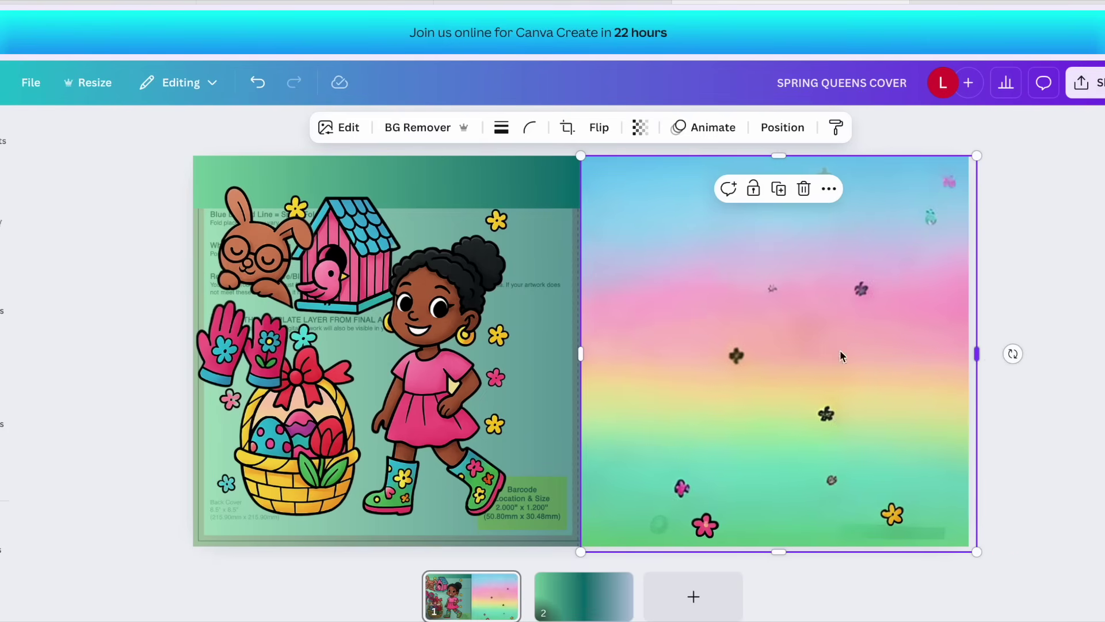
Step: Try cropping the gradient background to a narrow strip beside the spine
drag(976, 350, 652, 353)
scroll(653, 350, down, 2)
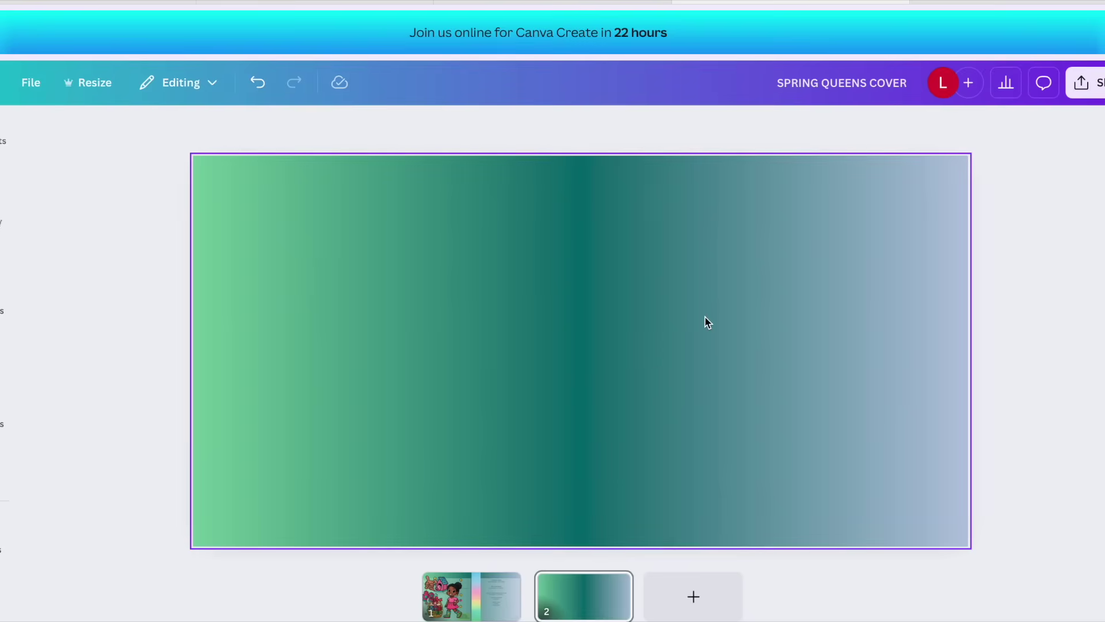
click(500, 602)
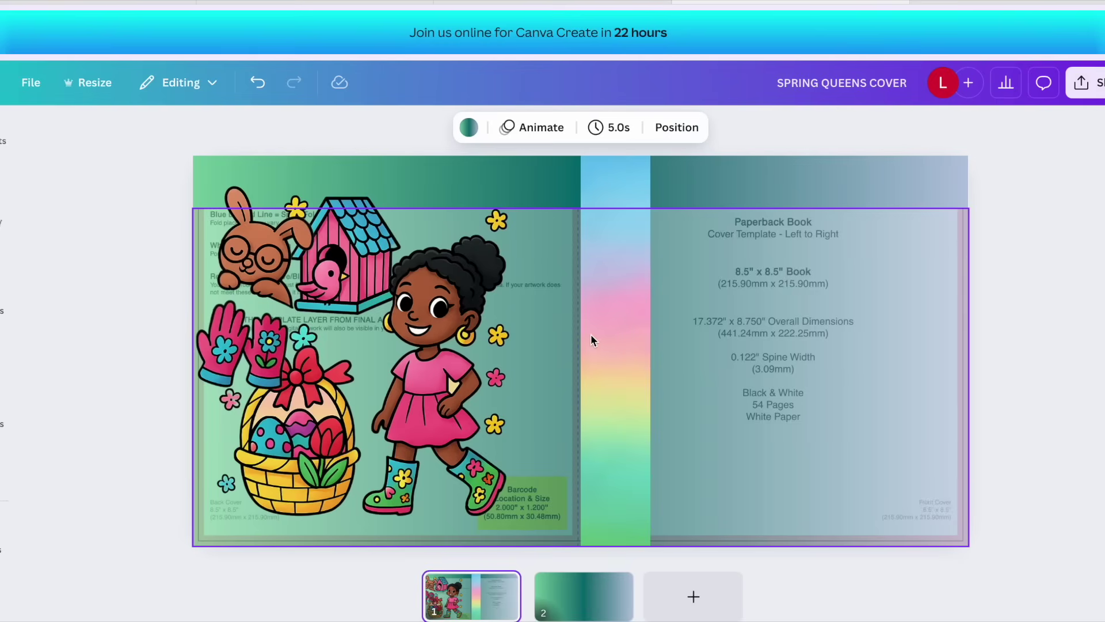
click(621, 319)
mouse_move(649, 353)
mouse_down()
mouse_move(664, 350)
mouse_move(648, 352)
mouse_up()
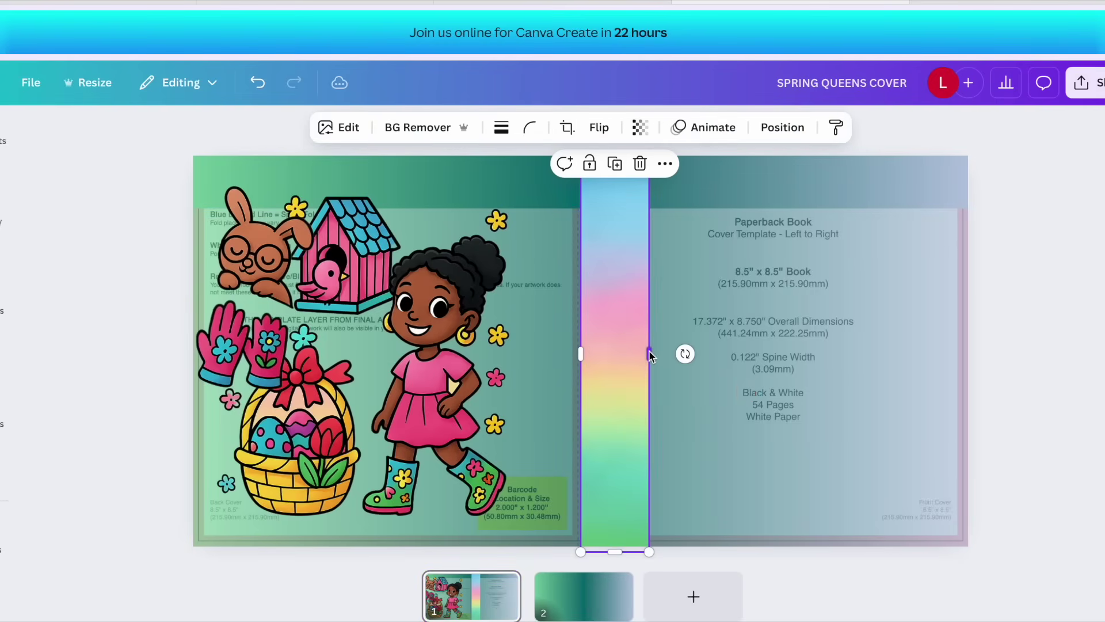
Step: Erase the leftover flower remnants from the gradient background with the Magic Eraser brush at size 40
click(340, 127)
click(166, 268)
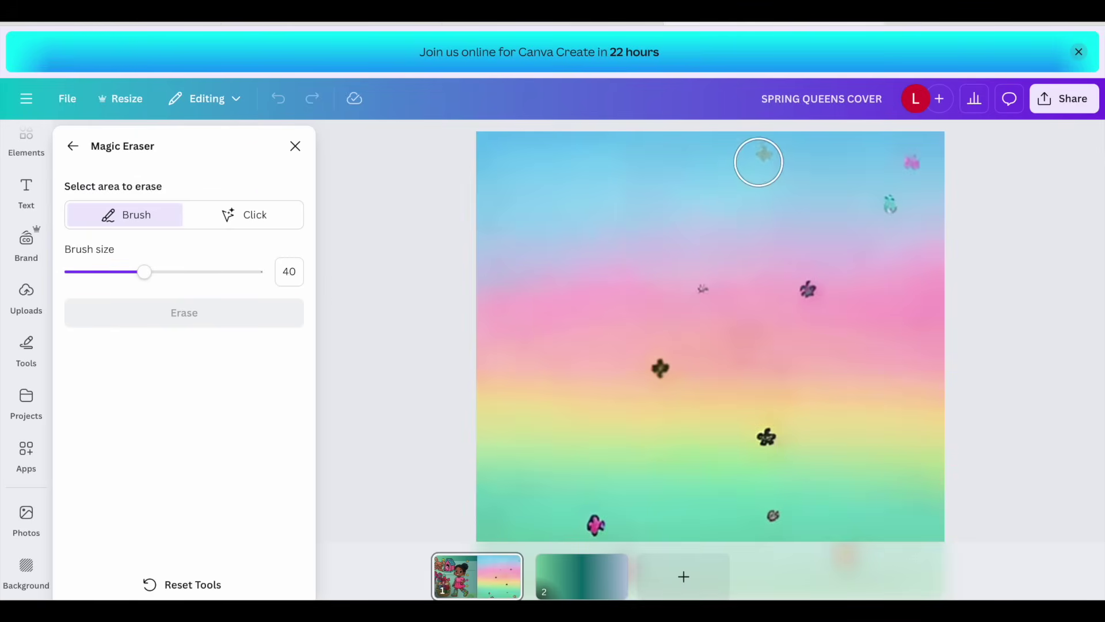
click(759, 162)
drag(914, 163, 892, 202)
drag(817, 292, 705, 291)
drag(656, 367, 793, 432)
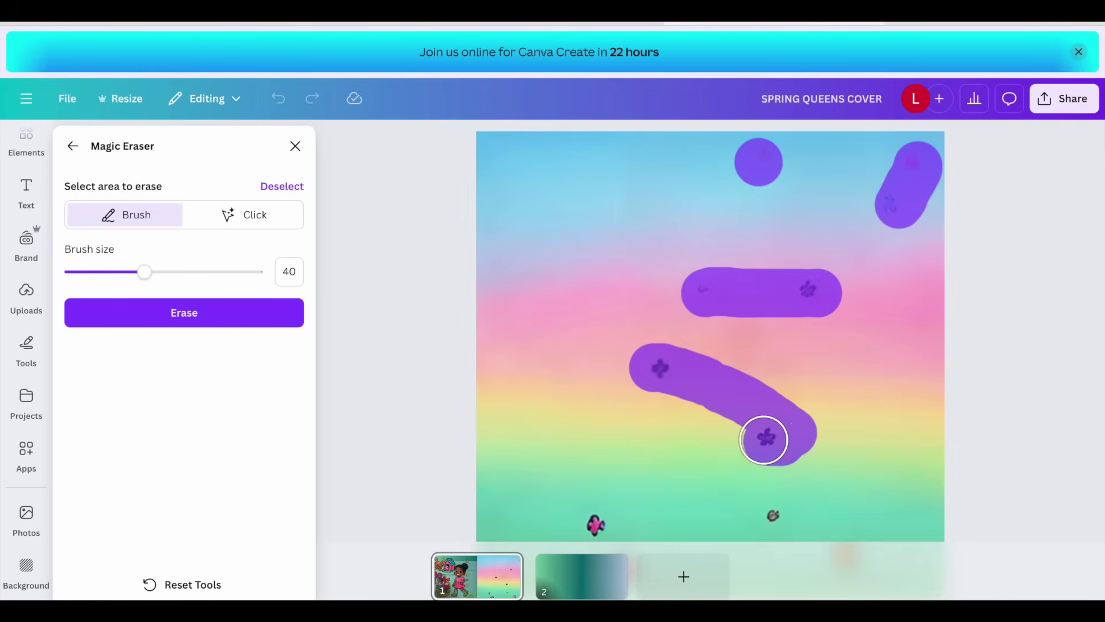
click(783, 514)
click(594, 522)
click(158, 319)
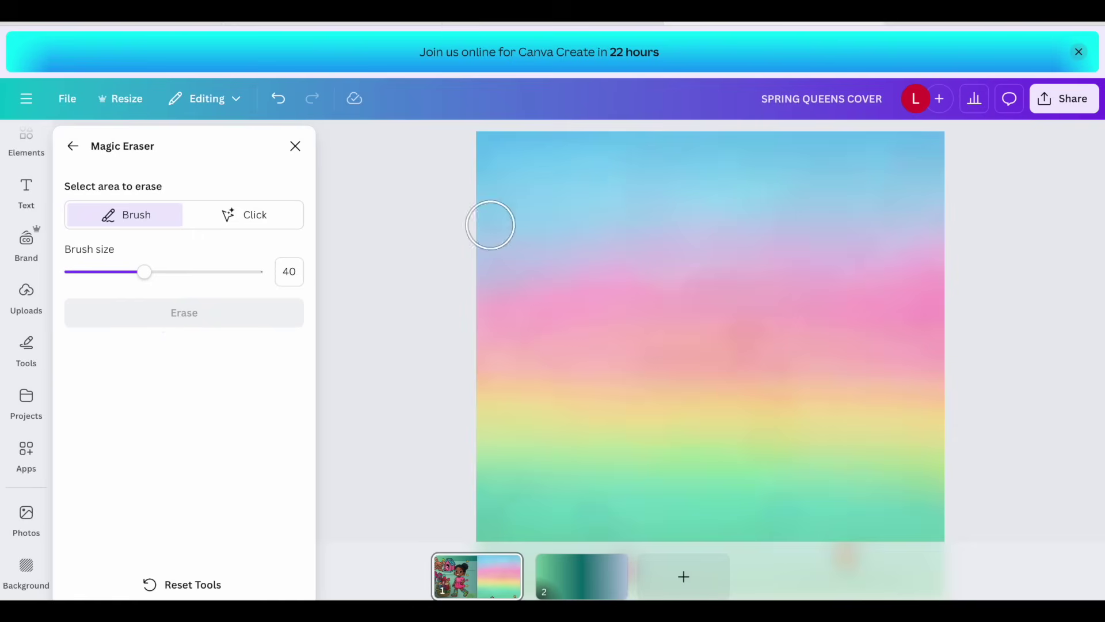
Step: Stretch the cleaned gradient across the front and back covers and lower its top edge to uncover the template's upper part
click(1085, 292)
drag(579, 168, 574, 267)
click(627, 195)
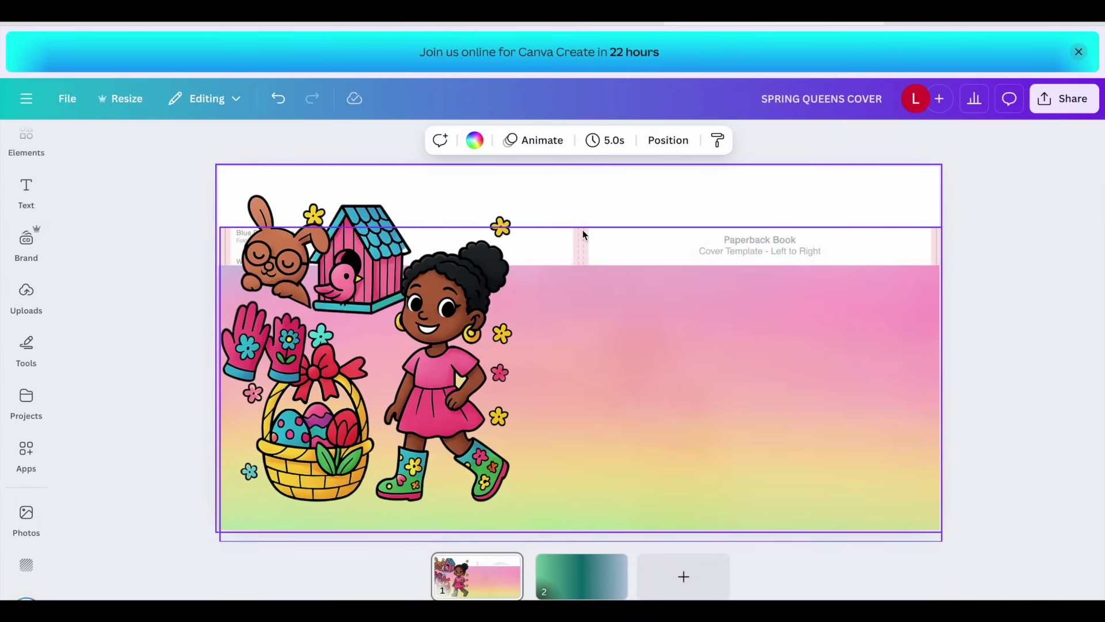
Step: Realign the cover template with the page's upper edge and shrink the birdhouse in the front cover's corner beside the spine
click(582, 233)
drag(583, 232, 581, 186)
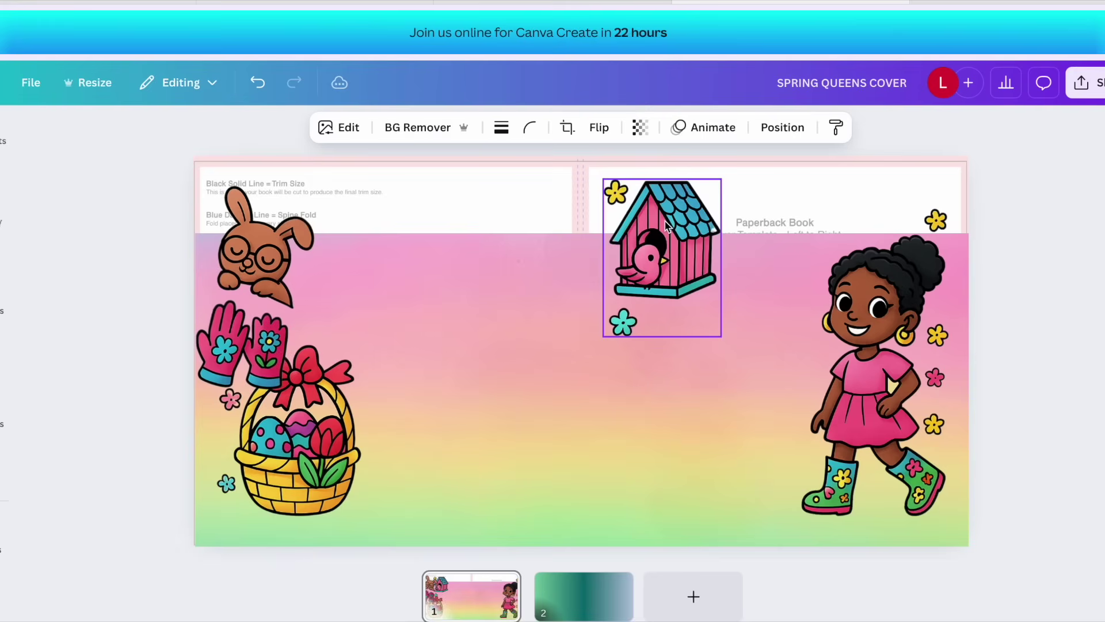
click(666, 225)
drag(724, 333, 691, 295)
Step: Arrange the bunny, gloves and girl along the front cover's lower edge and move the Easter basket to its upper outer corner
click(259, 262)
drag(259, 262, 657, 488)
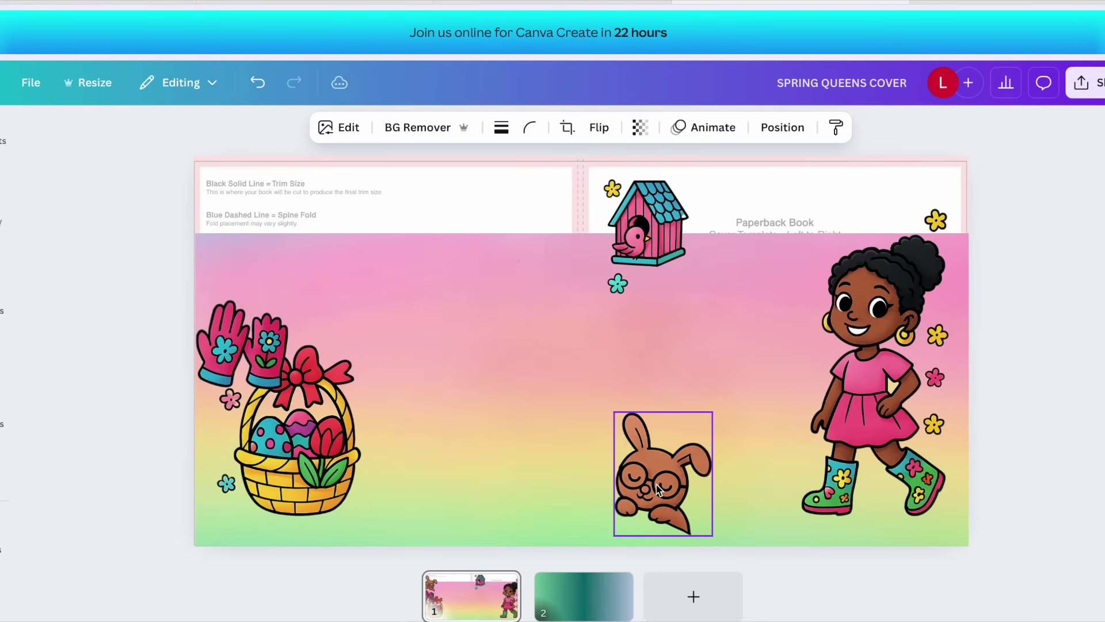
click(216, 351)
drag(216, 351, 745, 493)
drag(849, 451, 871, 454)
drag(283, 428, 840, 252)
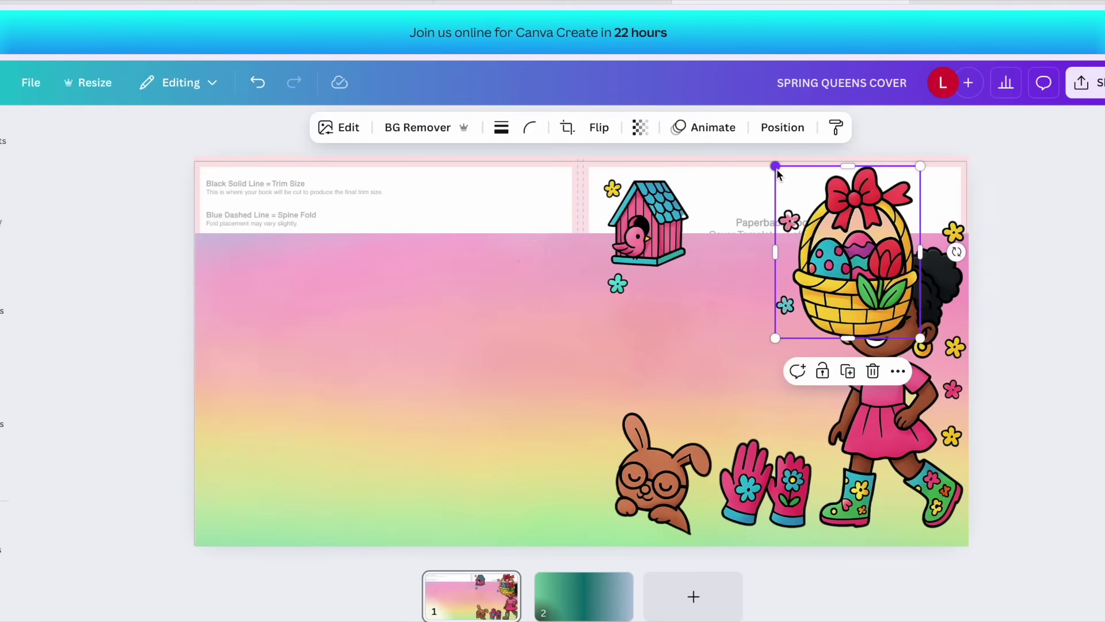
Step: Shrink the Easter basket, place it beside the birdhouse, and enlarge the birdhouse to a similar size
drag(776, 166, 814, 210)
drag(872, 277, 791, 235)
click(686, 277)
drag(695, 282, 734, 314)
click(1088, 268)
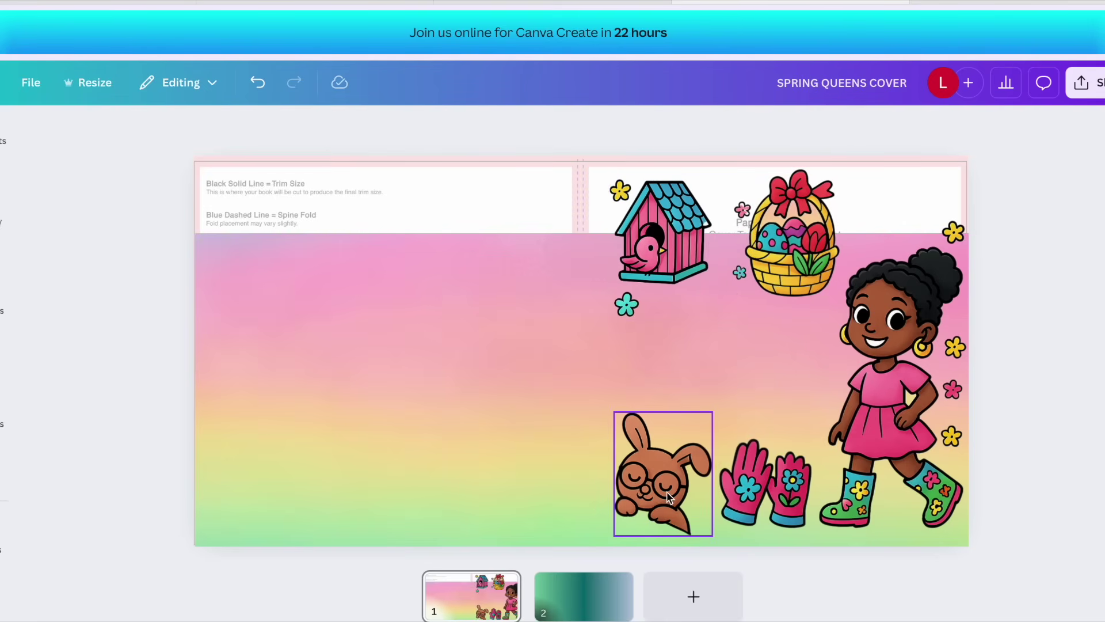
drag(763, 501, 886, 225)
click(257, 82)
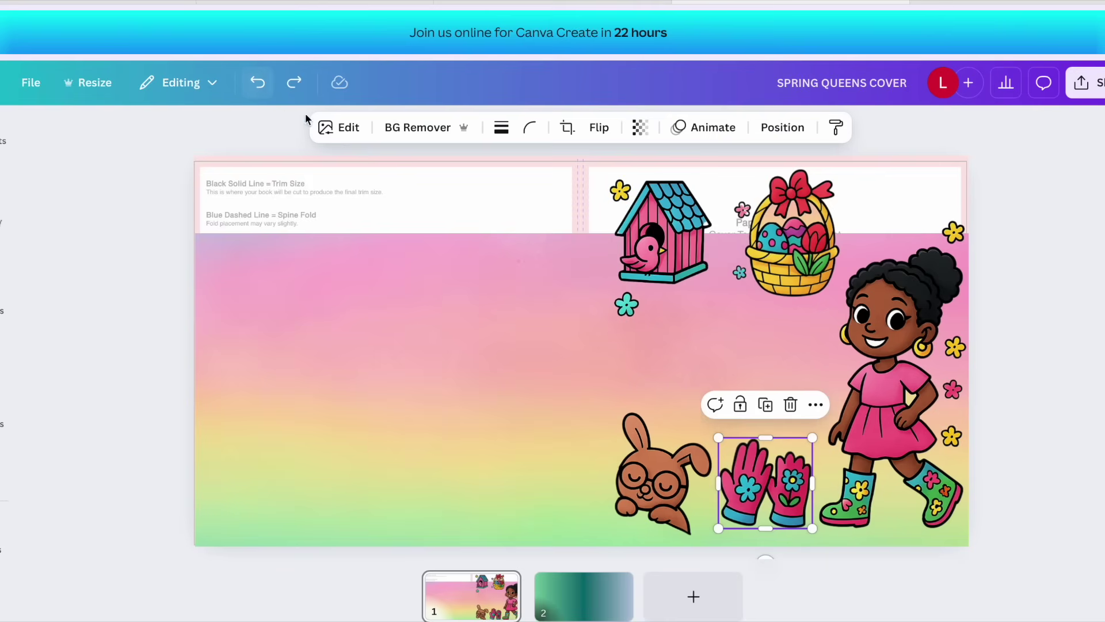
Step: Add a heading reading "SPRING QUEENS" to the cover
click(401, 328)
click(7, 190)
click(103, 377)
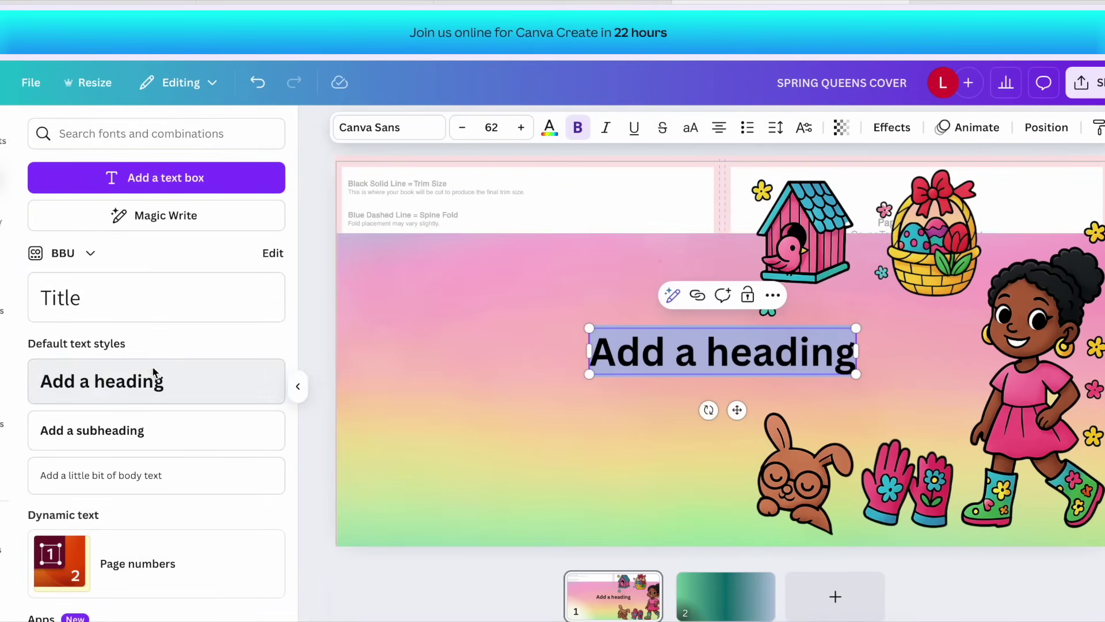
text(Spri)
key(BackSpace)
key(BackSpace)
key(BackSpace)
key(Caps_Lock)
text(PRING QUEENS)
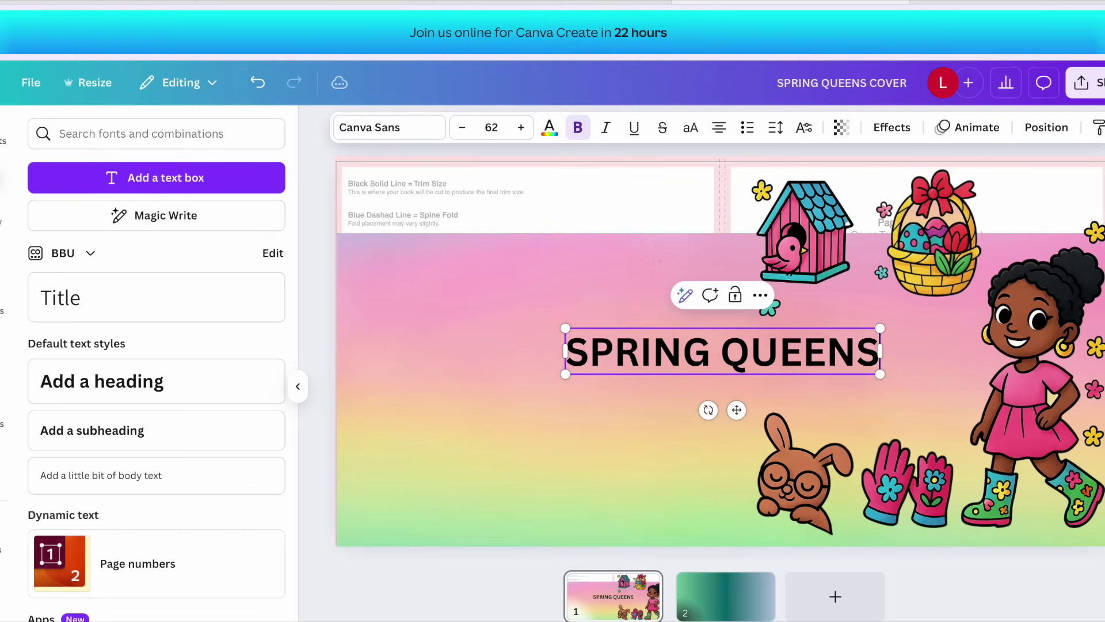
Step: Set the "SPRING QUEENS" heading in the Wedges font and color it white
click(389, 127)
click(78, 385)
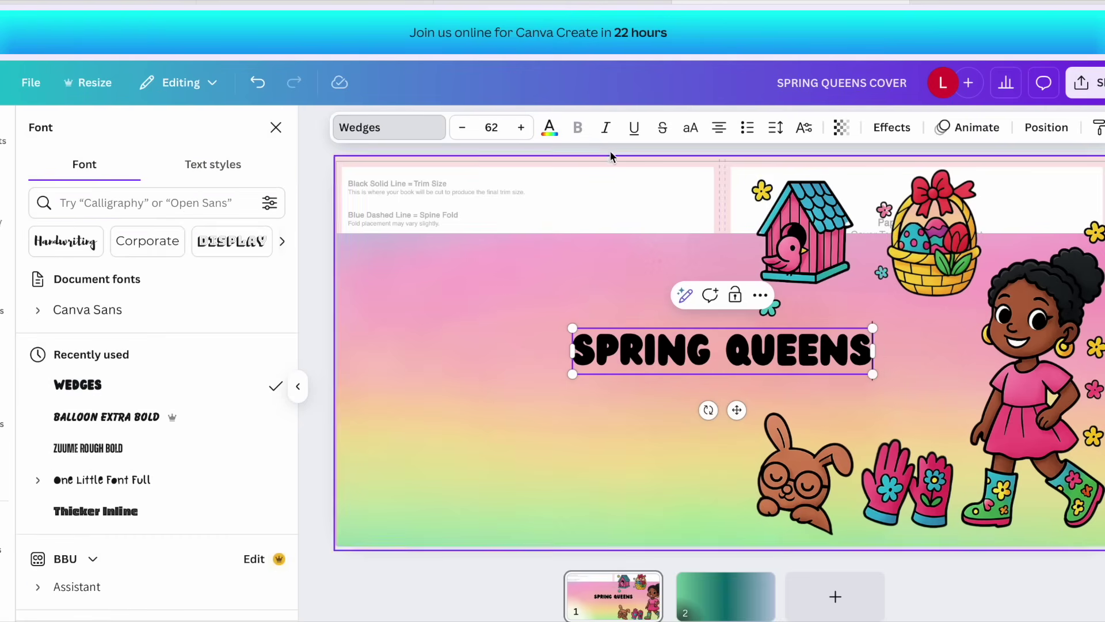
click(549, 127)
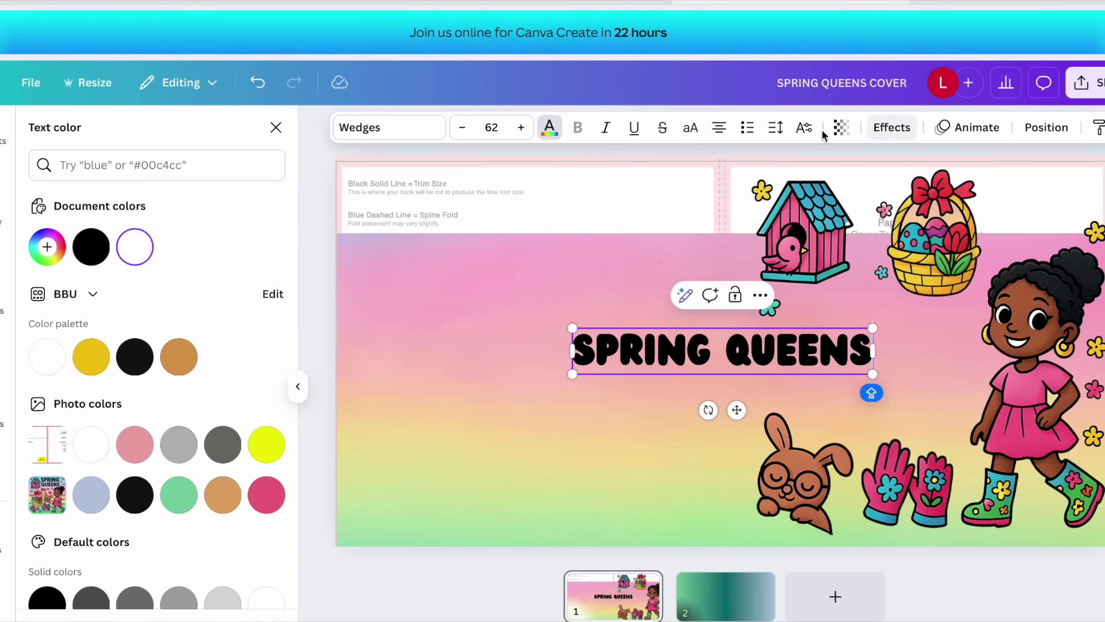
click(549, 128)
click(549, 127)
click(135, 246)
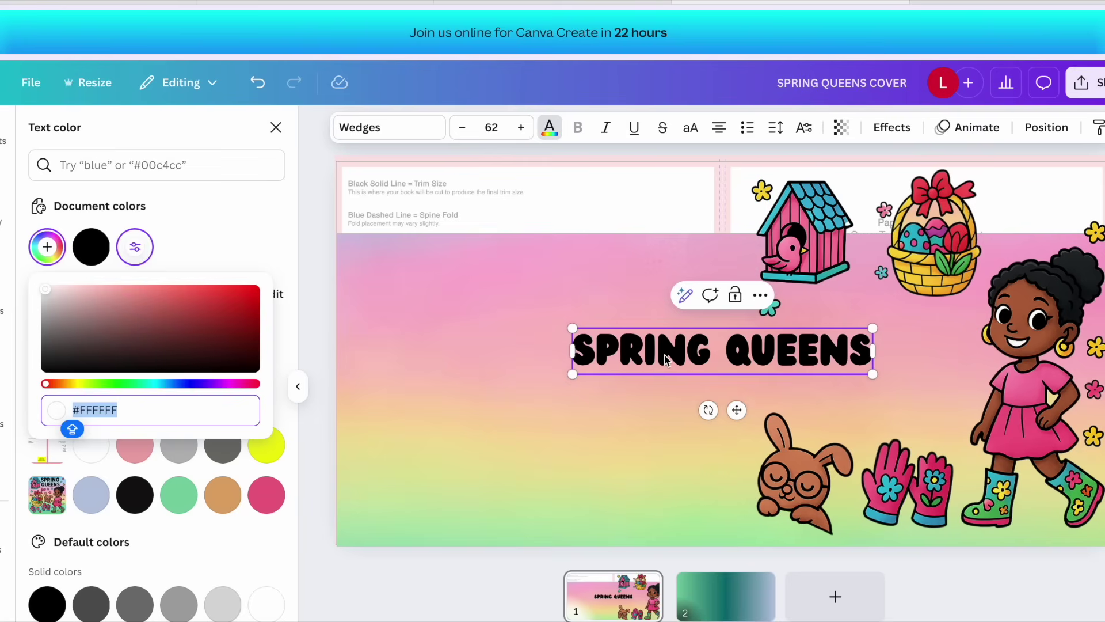
double_click(662, 358)
click(134, 247)
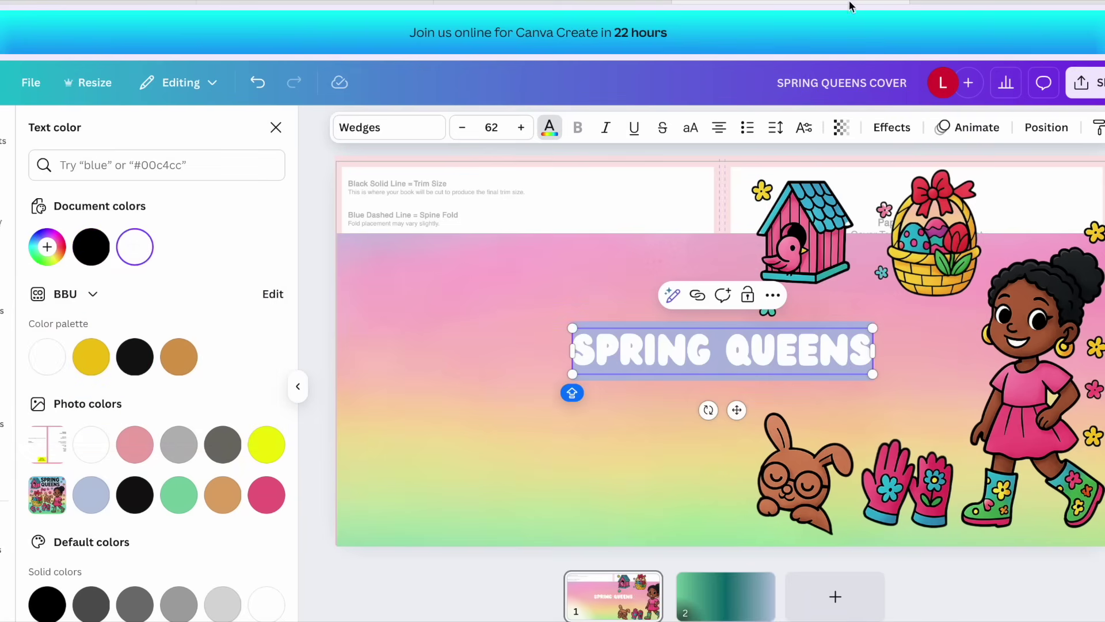
Step: Shrink the girl and place the black-outlined title at size 55.8 beneath the birdhouse and basket on the front cover
click(1030, 403)
drag(1030, 403, 1067, 394)
drag(904, 333, 904, 318)
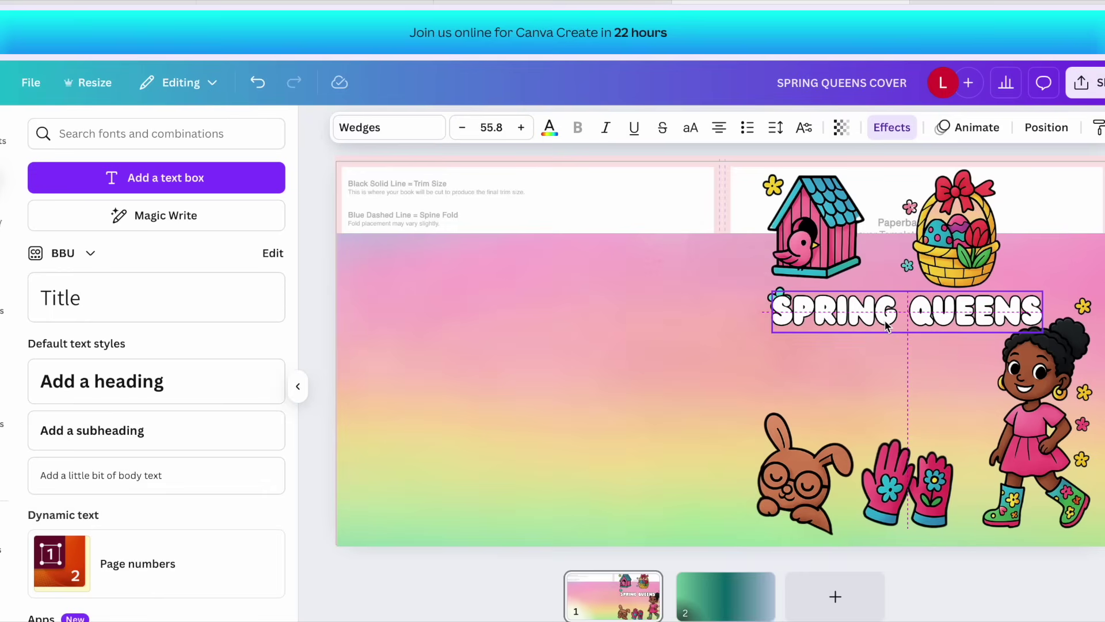
Step: Add a bold "COLORING BOOK" subtitle in the Assistant font, centered beneath the title
key(ctrl+d)
text(COLORING BOOK)
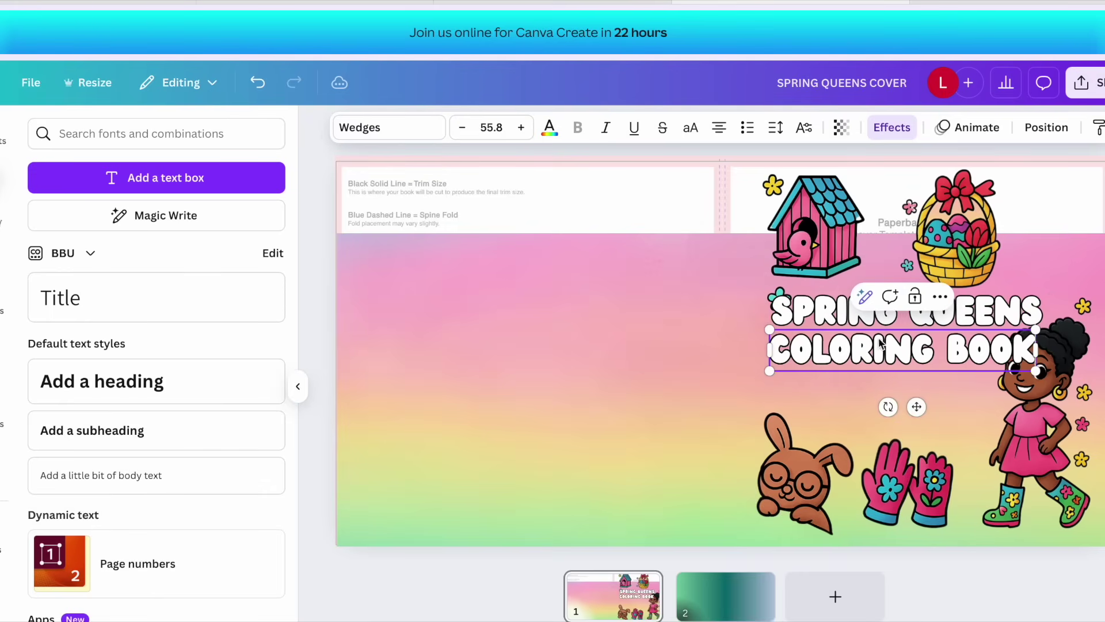
click(59, 298)
text(COL)
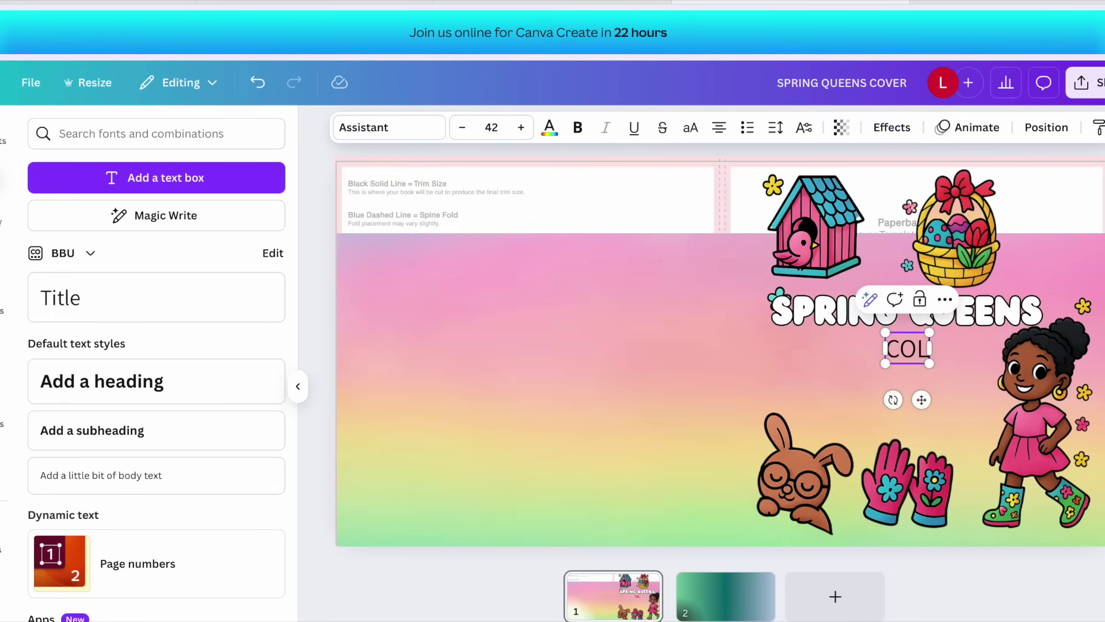
text(ORING BOOK)
key(ctrl+a)
click(578, 127)
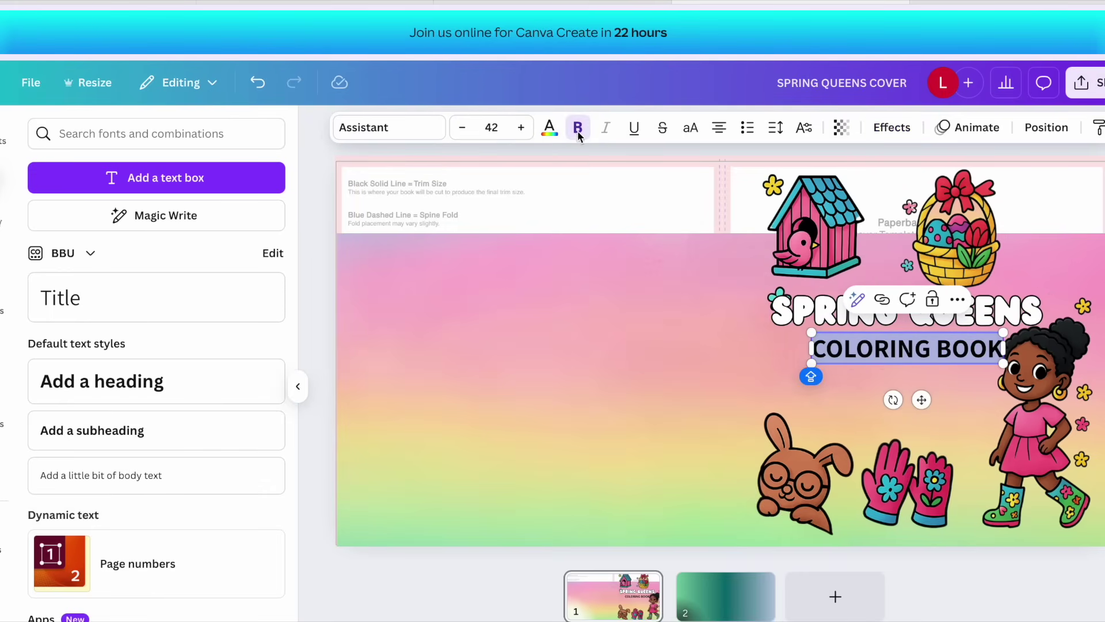
drag(811, 336, 803, 345)
Step: Rearrange the girl, gloves and bunny beneath the title, with a second birdhouse above, and extend the gradient over the whole template
click(898, 469)
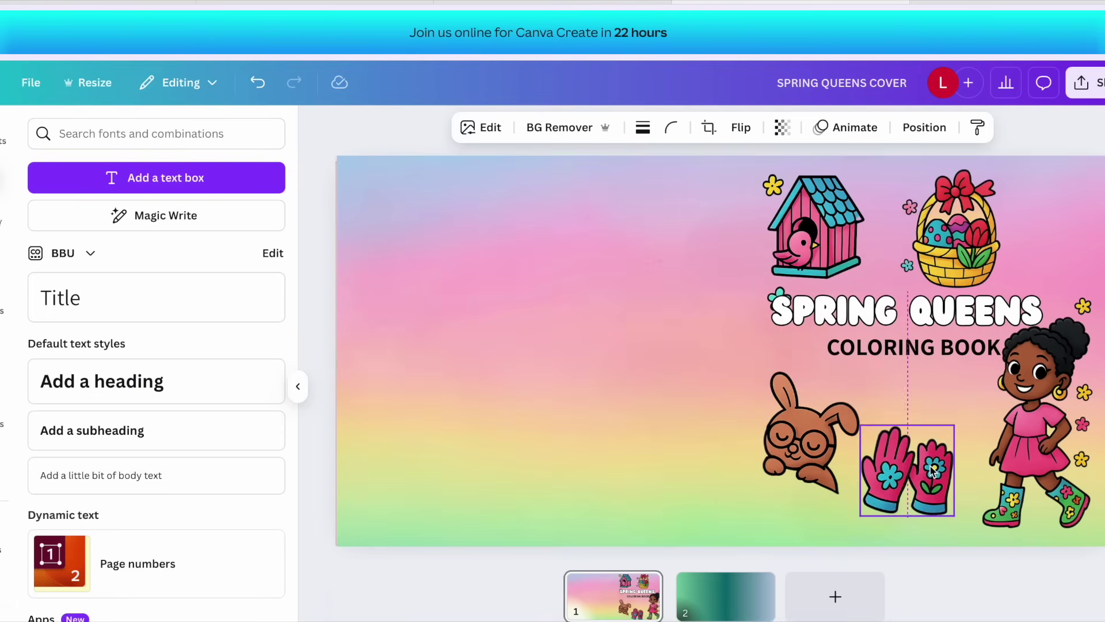
drag(898, 469, 927, 458)
click(1047, 458)
mouse_move(1037, 557)
mouse_down()
mouse_move(1019, 554)
mouse_move(1036, 548)
mouse_up()
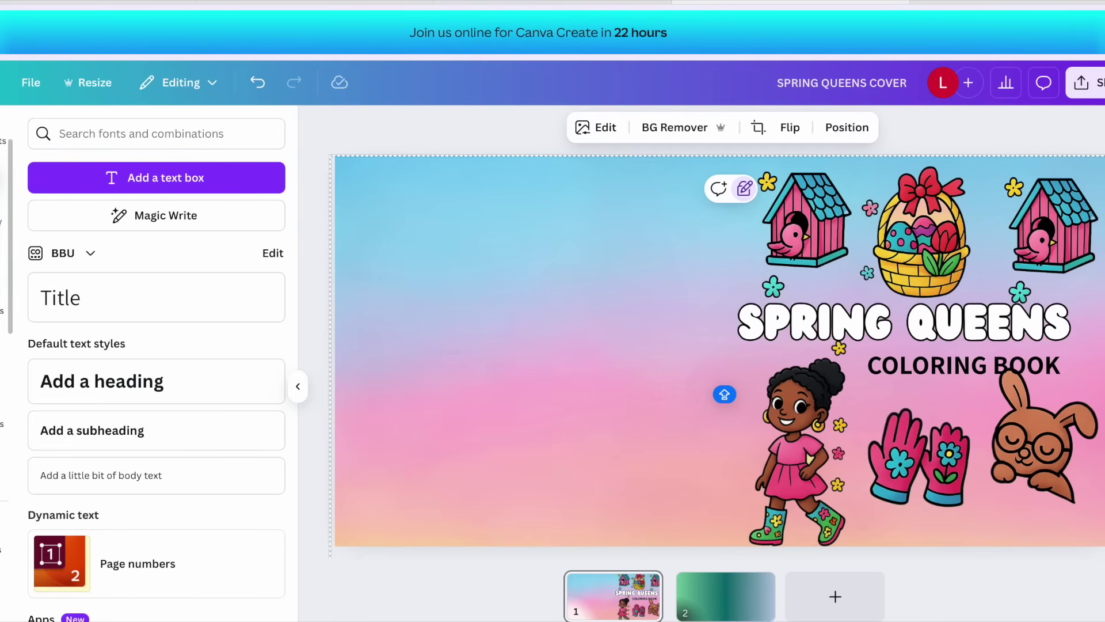
Step: Find a four-picture frame with the search "4 frame", then enlarge and position it on the back cover
click(4, 138)
text(Frame)
key(Return)
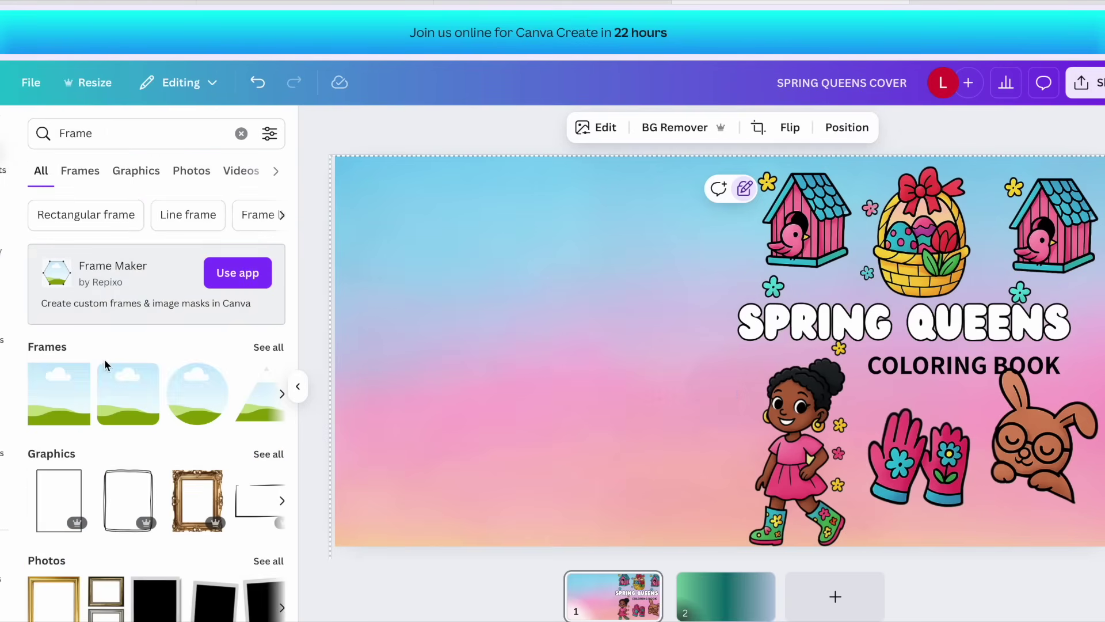
click(76, 132)
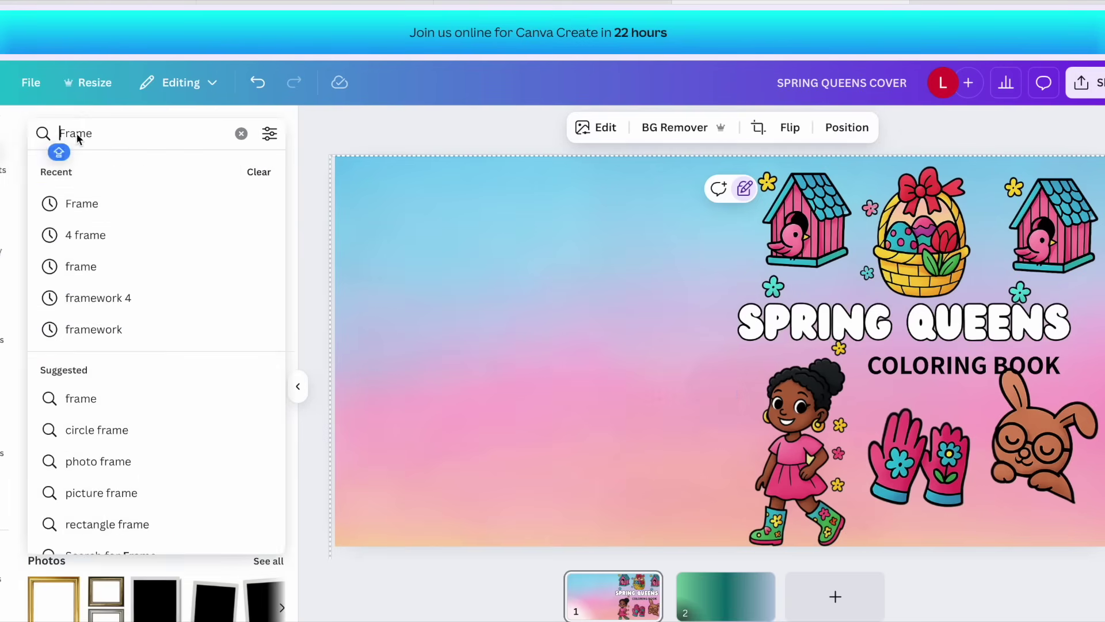
click(95, 229)
click(50, 419)
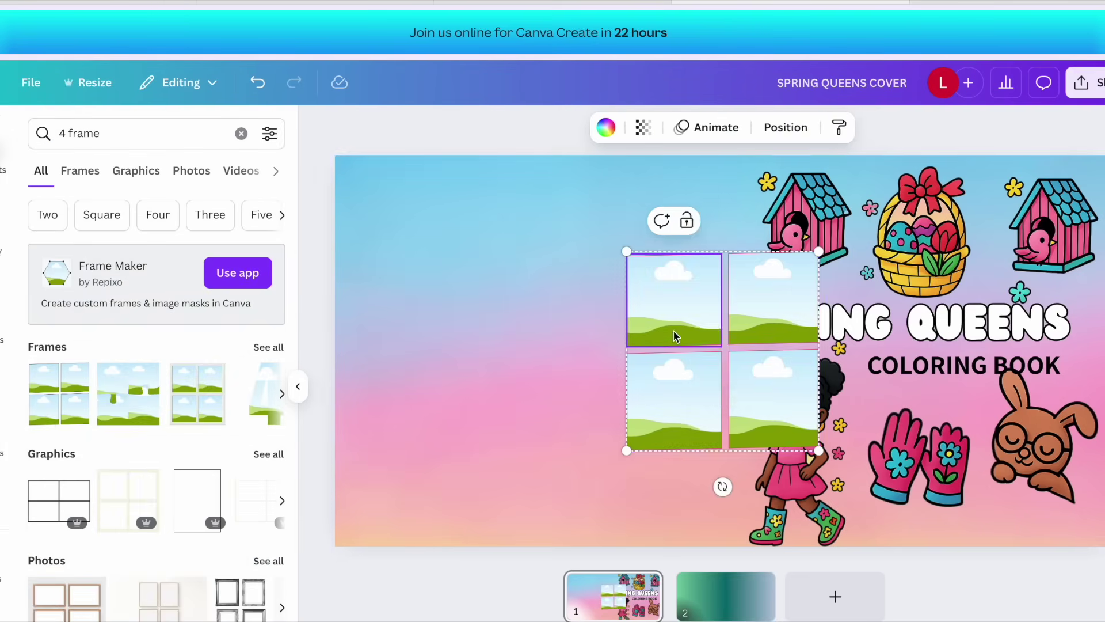
drag(678, 332, 476, 316)
drag(427, 430, 389, 462)
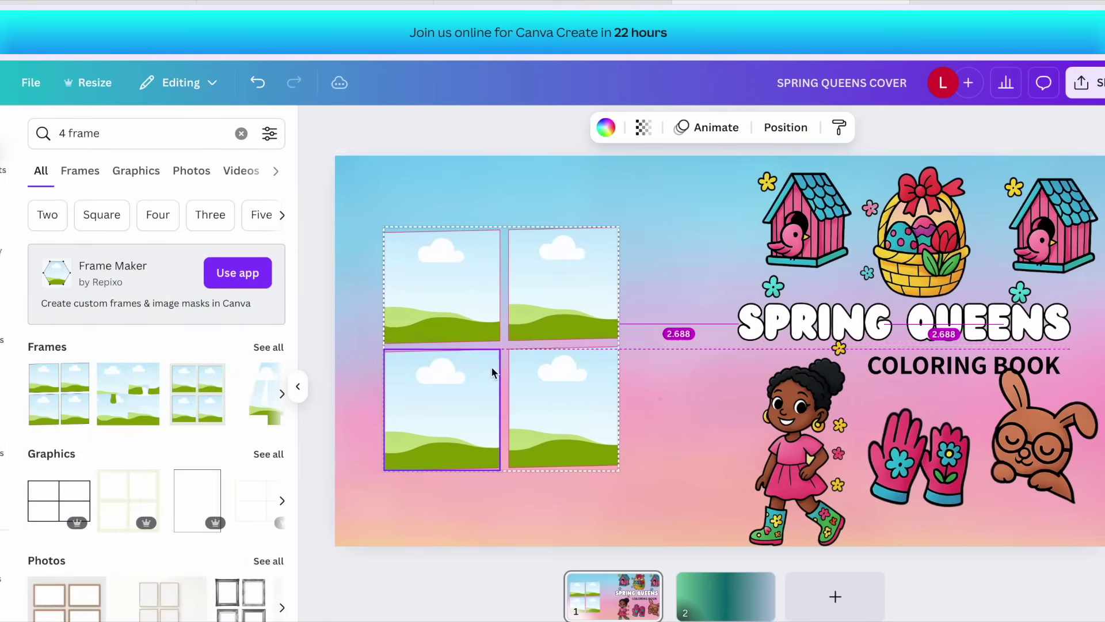
drag(492, 366, 513, 360)
Step: Fill the four back-cover frames with uploaded coloring pages and adjust the gradient's upper edge to the page
click(5, 328)
scroll(114, 501, down, 10)
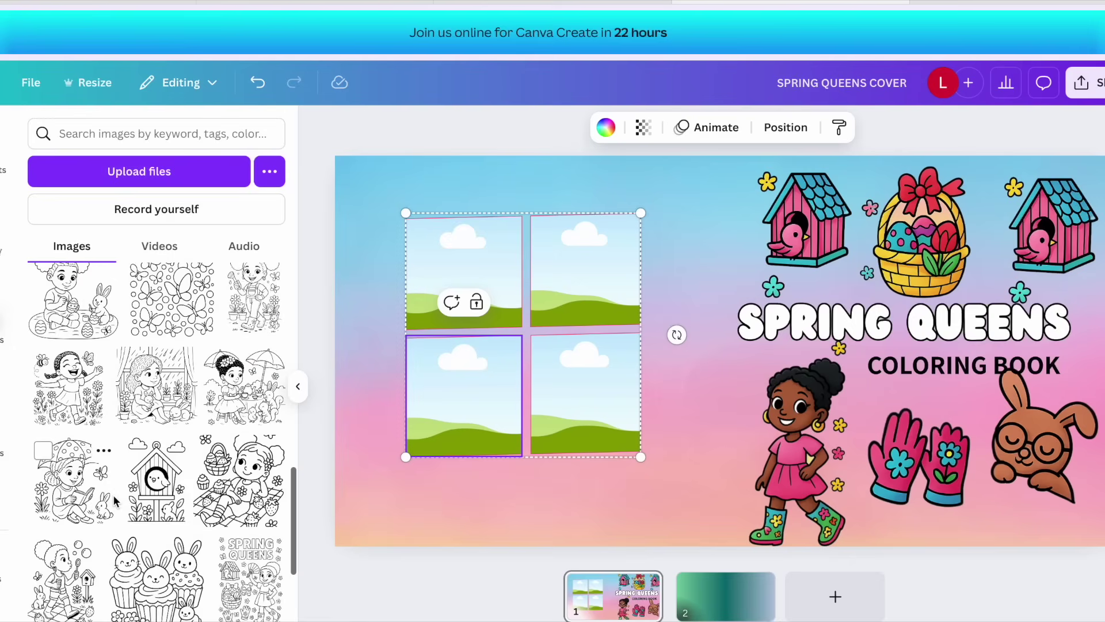
scroll(113, 501, down, 5)
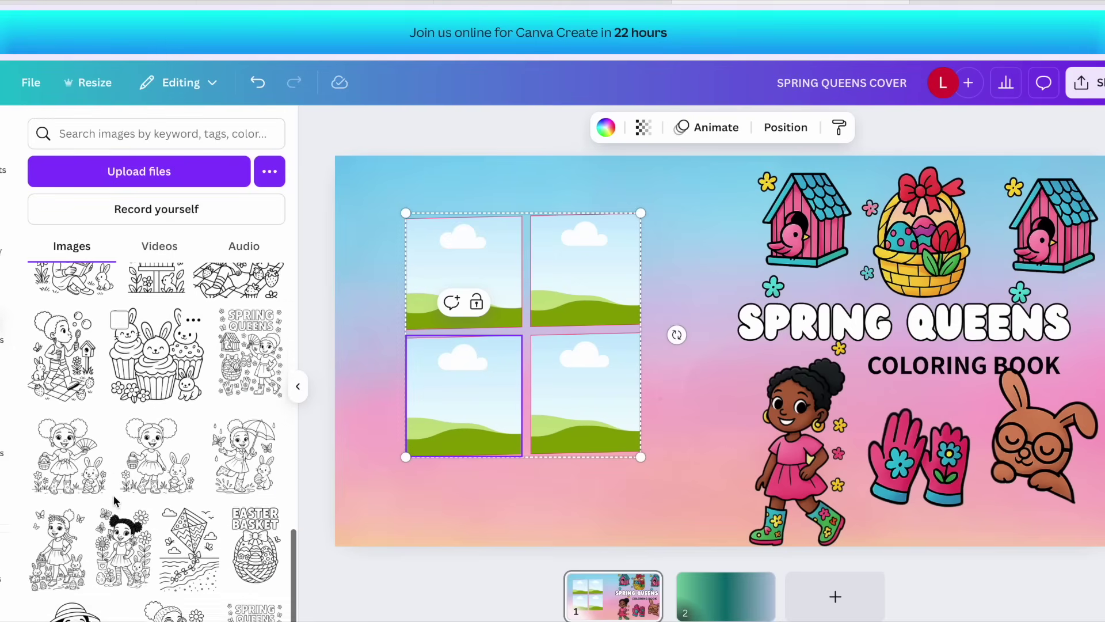
drag(260, 409, 425, 388)
drag(67, 417, 474, 300)
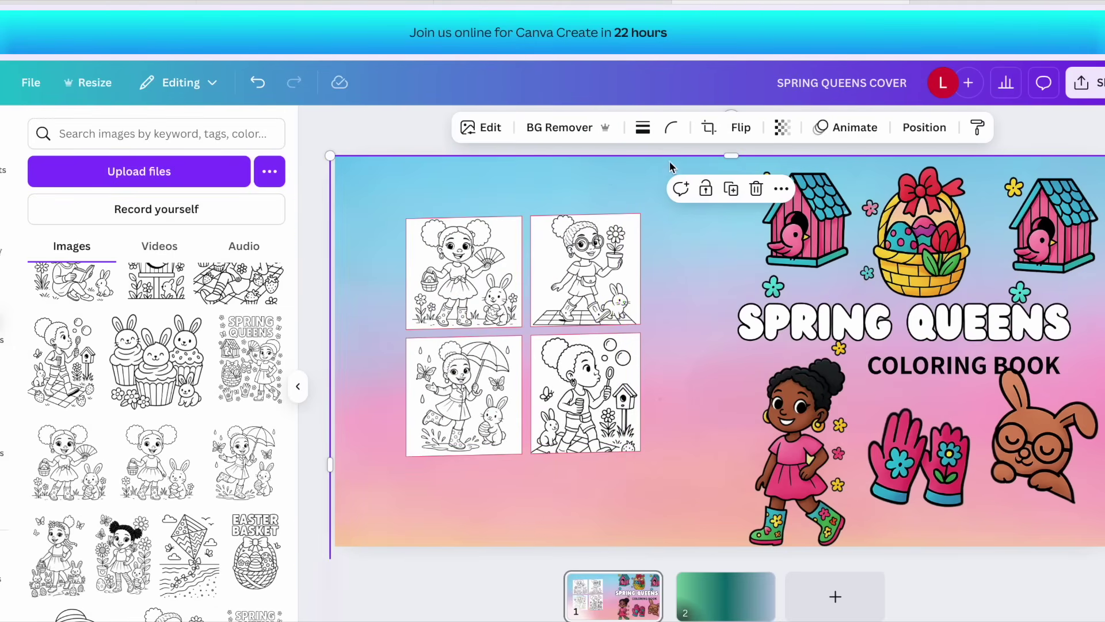
mouse_move(729, 163)
mouse_down()
mouse_move(744, 543)
mouse_move(731, 157)
mouse_up()
click(417, 121)
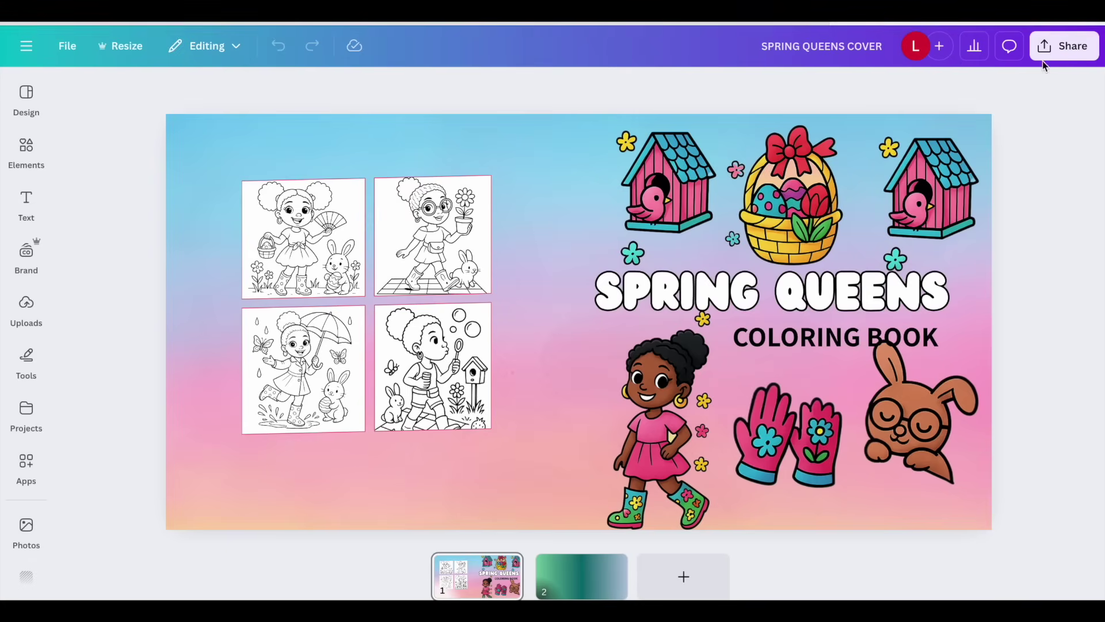
Step: Download the cover as a flattened PDF Print file with the RGB color profile
click(1064, 46)
click(838, 351)
click(909, 148)
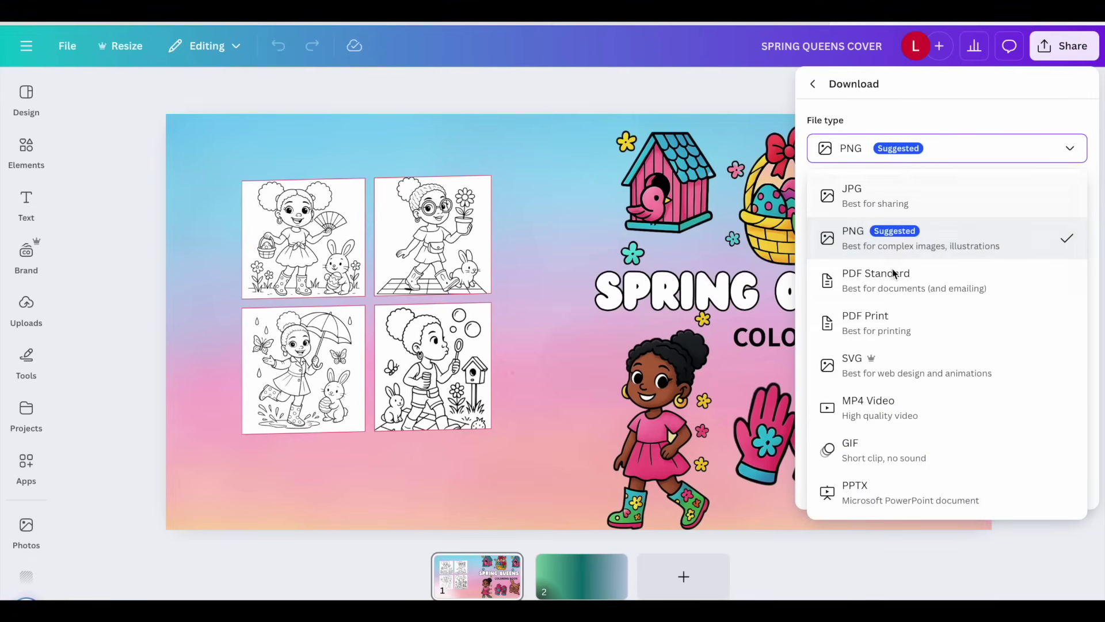
click(886, 329)
click(876, 198)
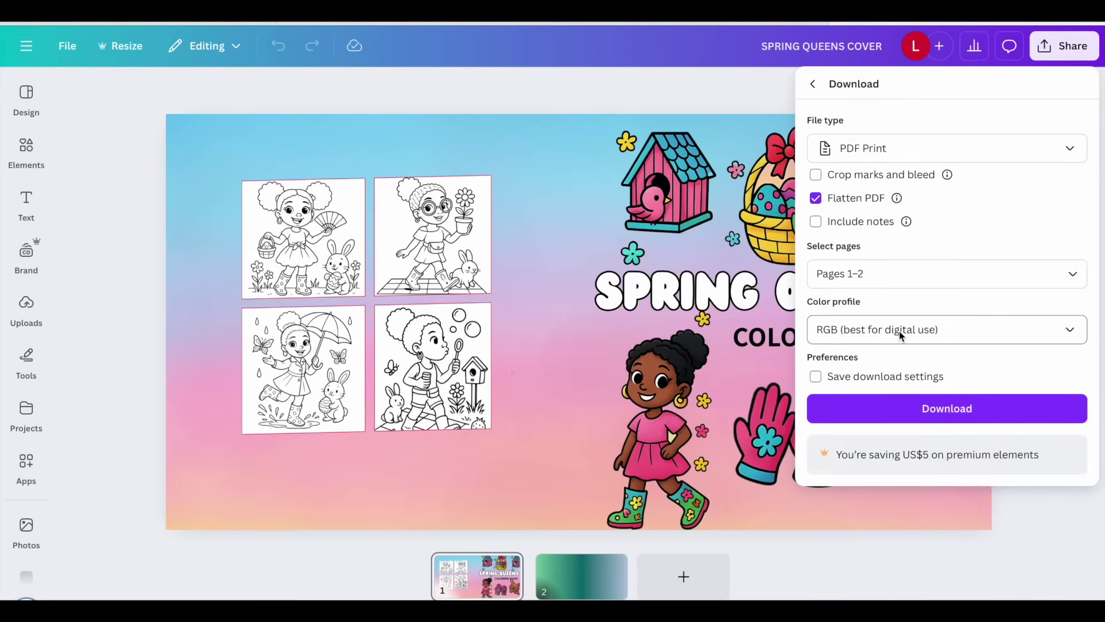
click(901, 336)
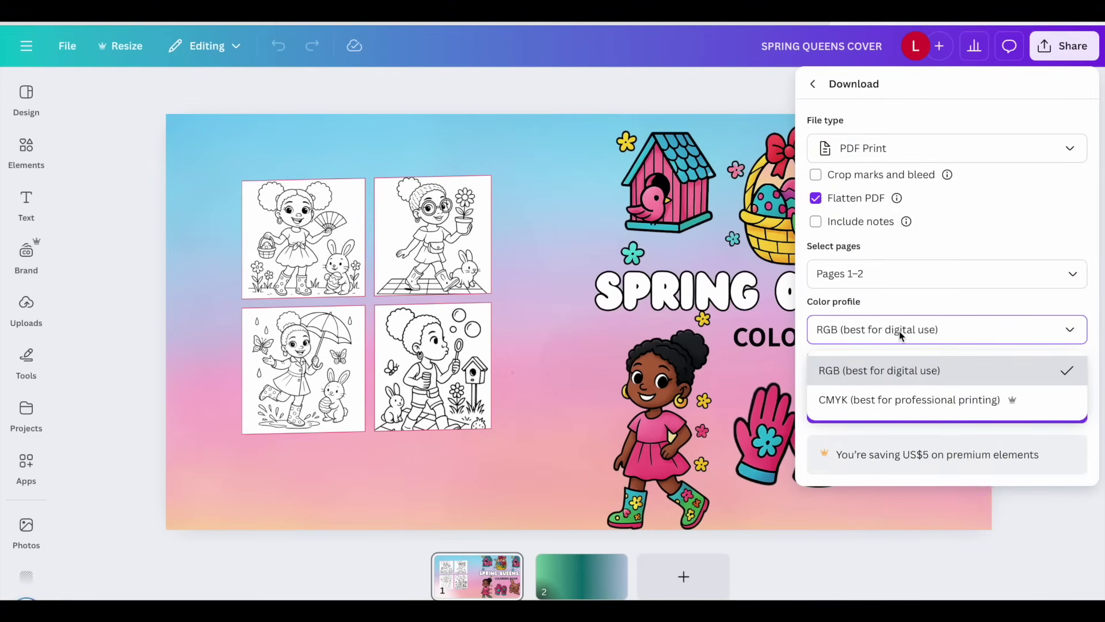
click(894, 379)
click(945, 410)
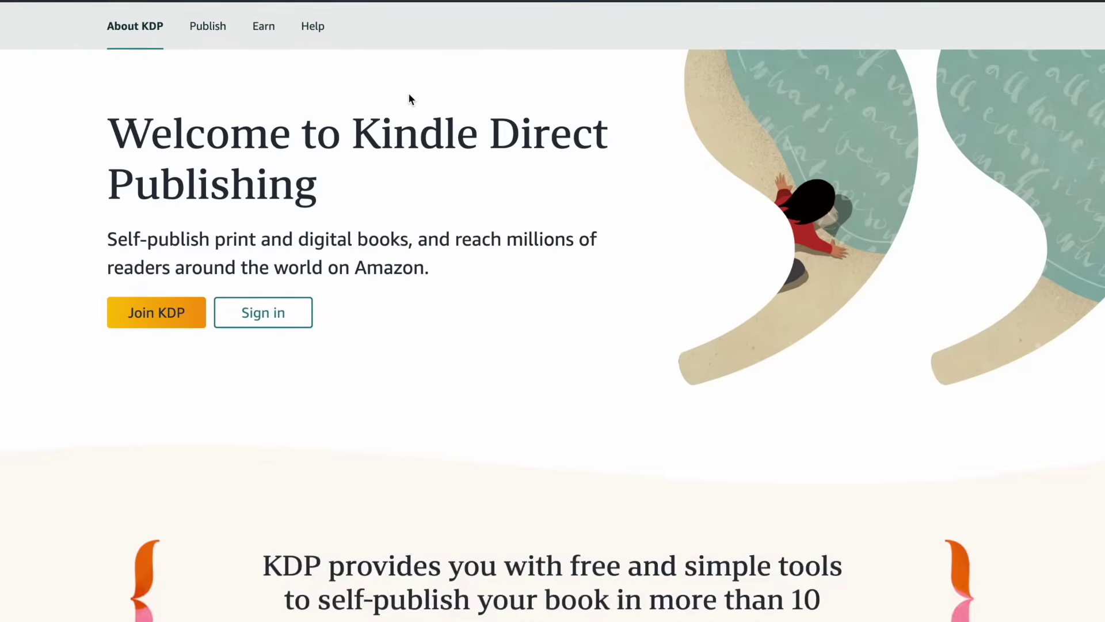
Step: Look over the Kindle Direct Publishing welcome page with its join and sign-in options
scroll(527, 276, up, 1)
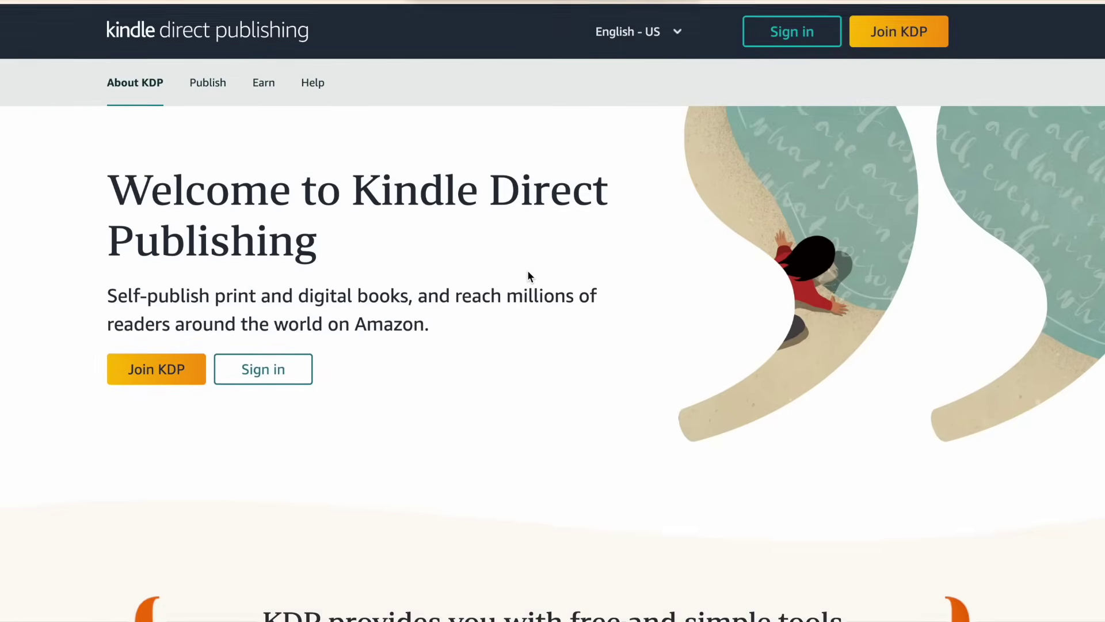
scroll(527, 275, down, 1)
scroll(528, 275, down, 2)
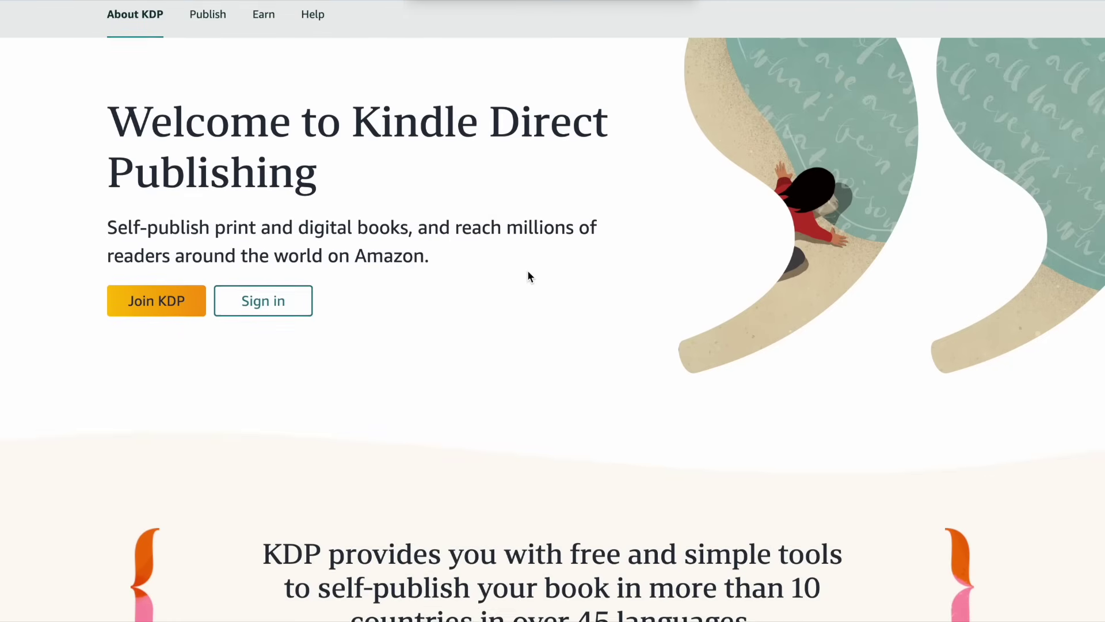
scroll(530, 276, up, 3)
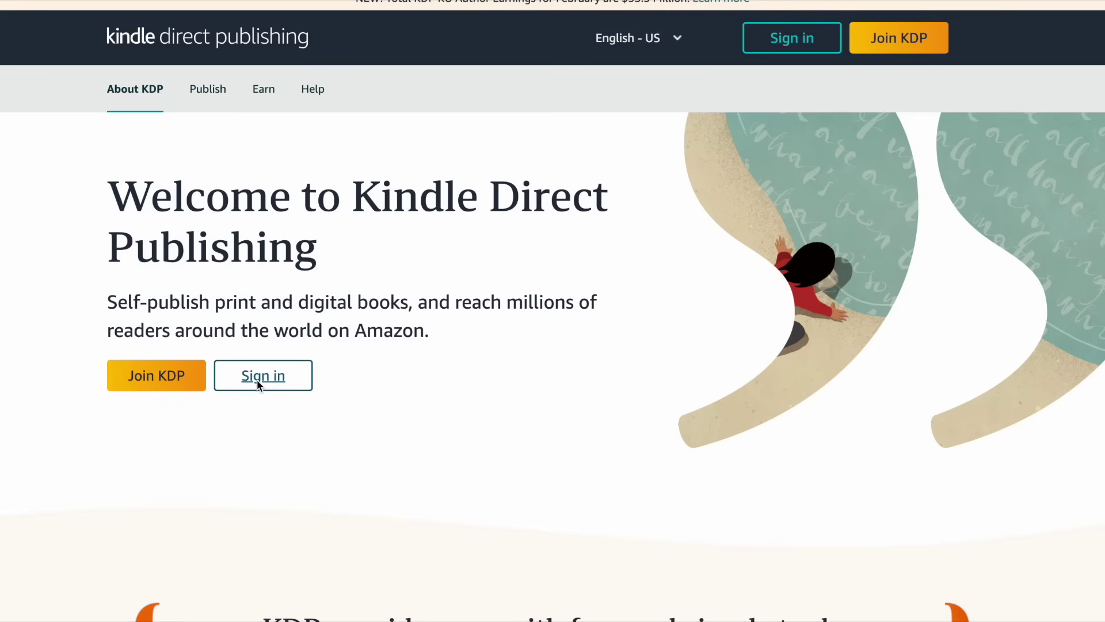
scroll(527, 270, down, 1)
scroll(527, 270, up, 1)
scroll(527, 271, down, 4)
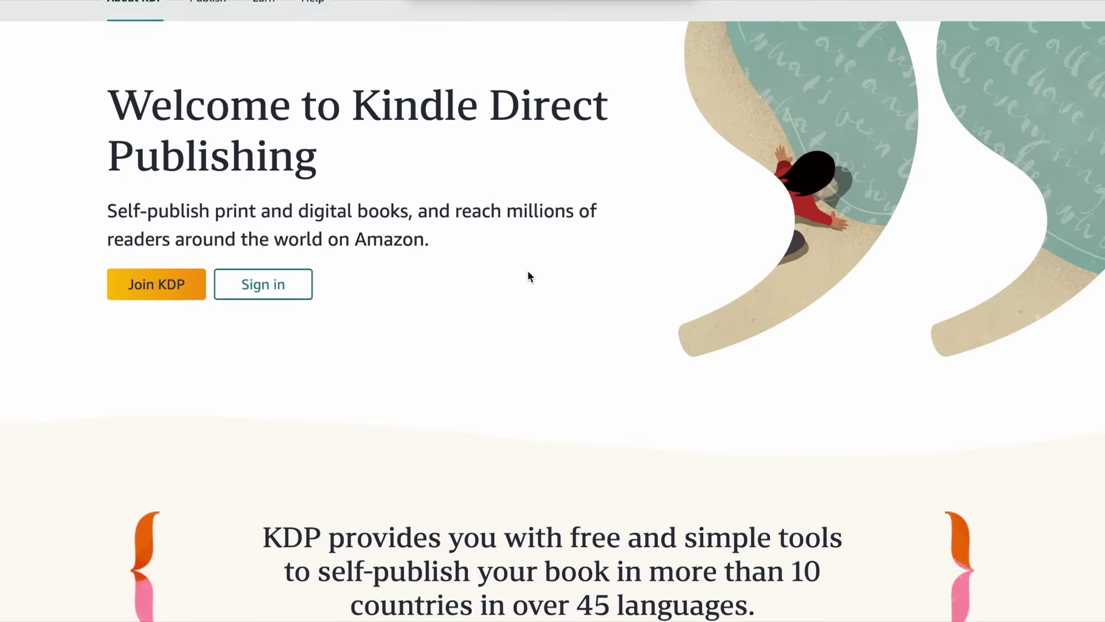
scroll(527, 271, down, 1)
scroll(527, 270, up, 4)
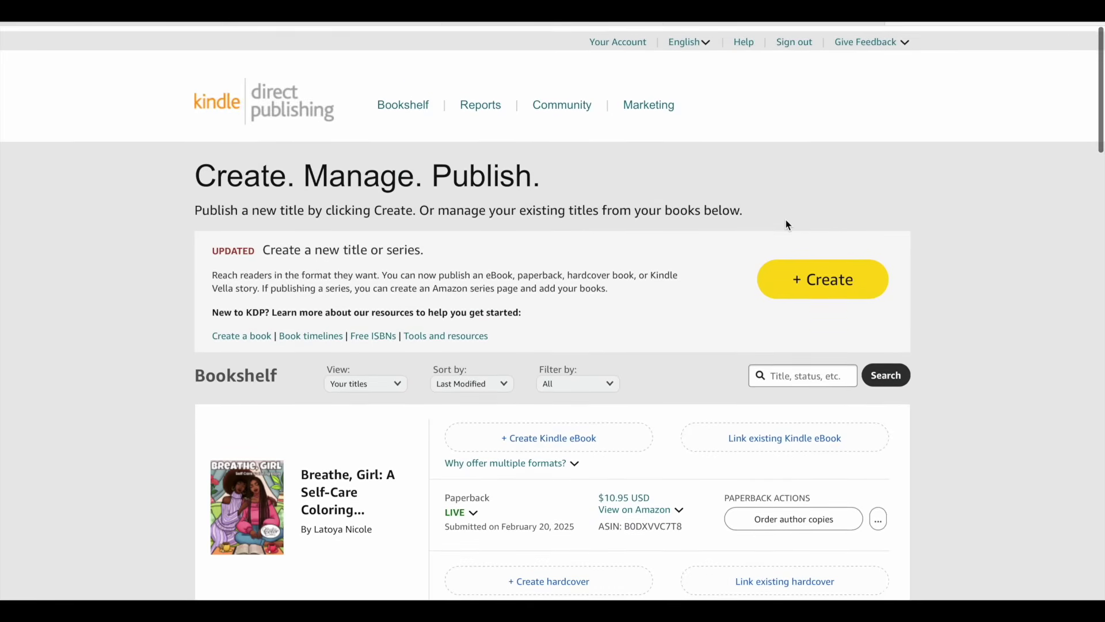
Step: Create a new paperback title on KDP and enter "Spring Queens" as its book title
click(815, 278)
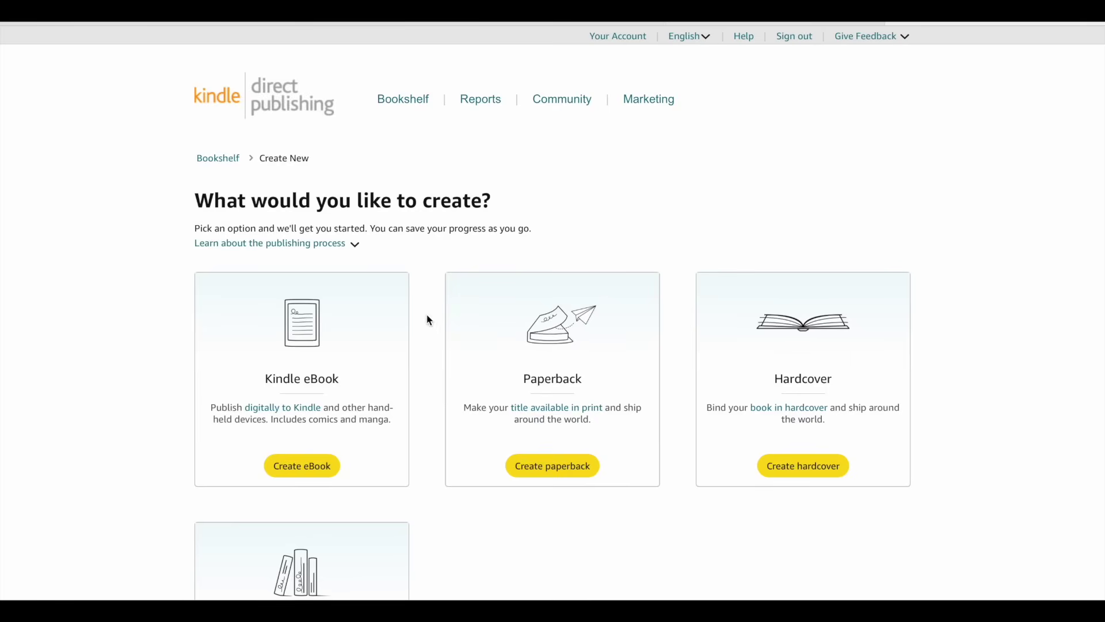
click(551, 464)
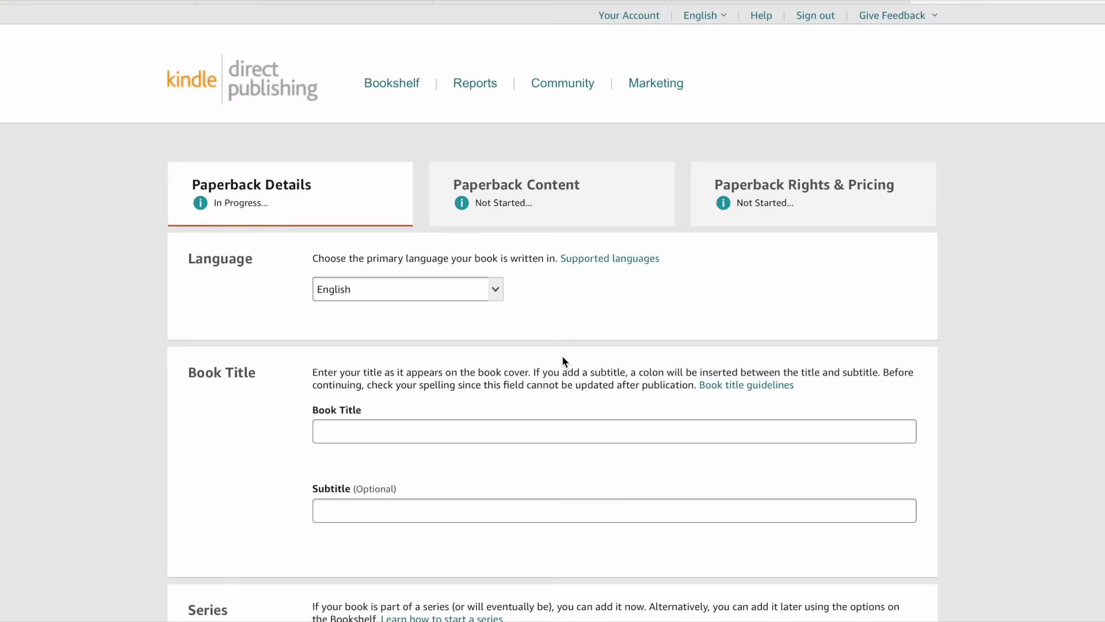
scroll(564, 361, down, 3)
click(545, 270)
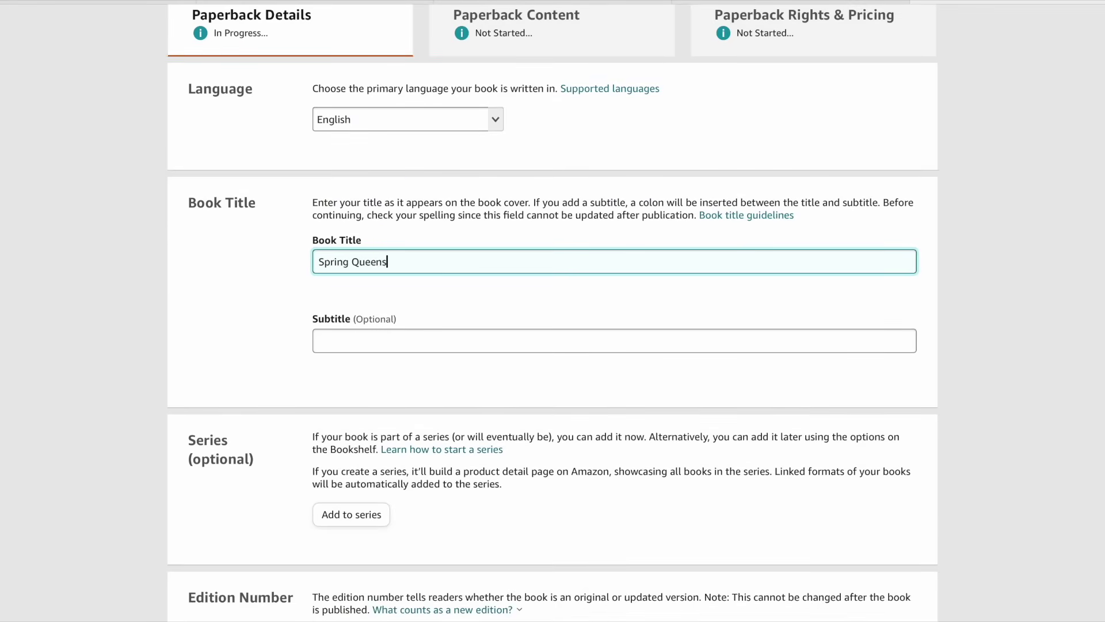
Step: Enter the subtitle "A Simple and Easy Coloring Books For Adults with Flowers, Animals and Easter Eggs"
click(506, 341)
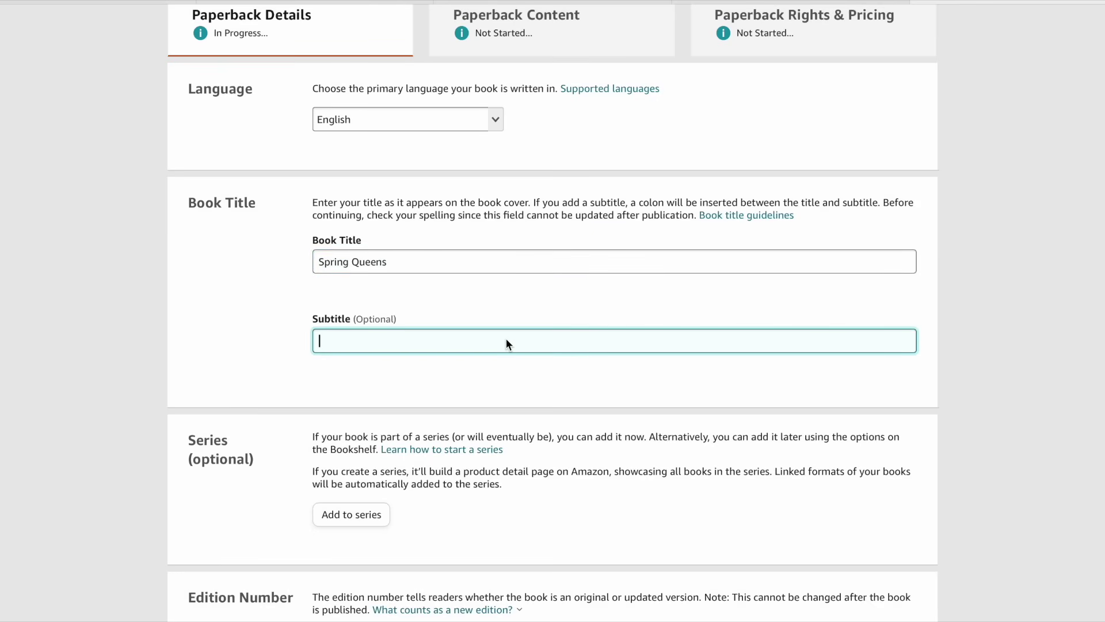
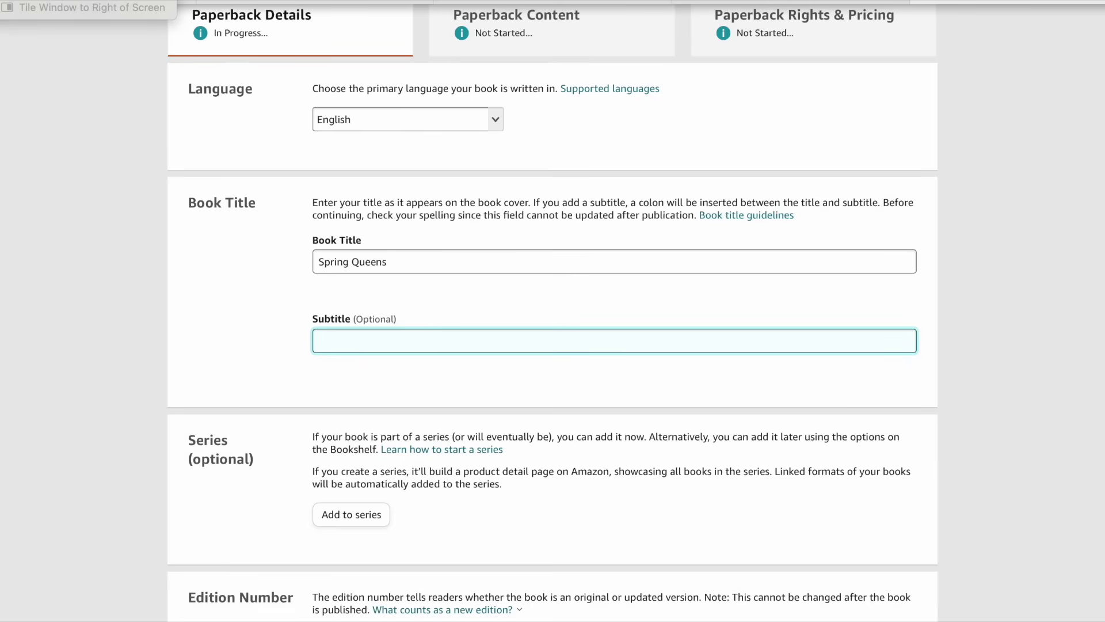
text(A Simple )
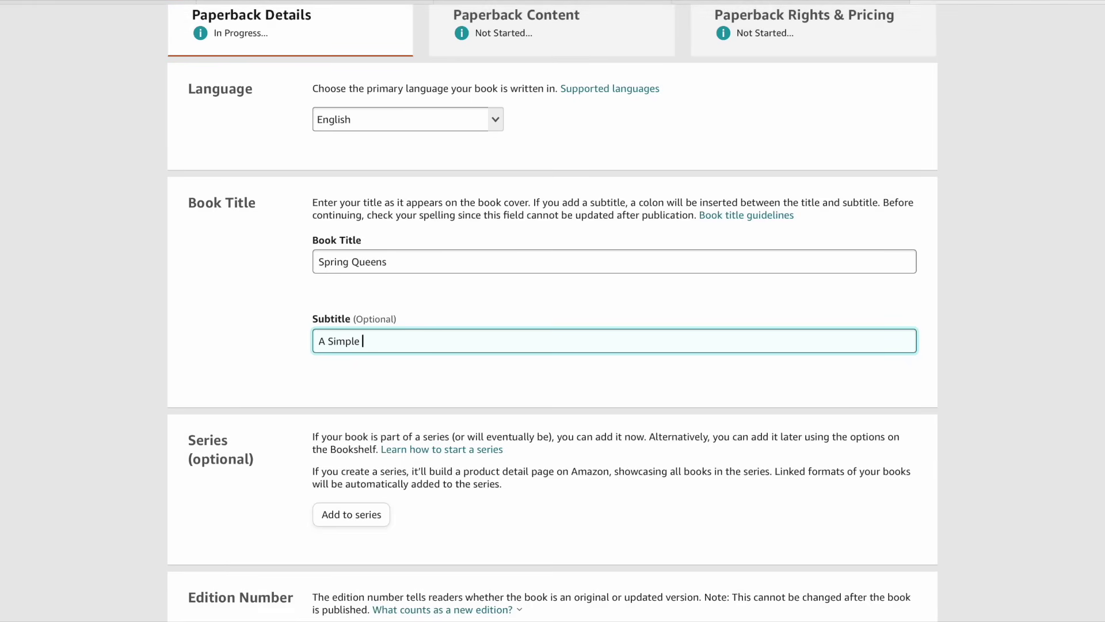
text(and Easy Coloring Books For Adults with )
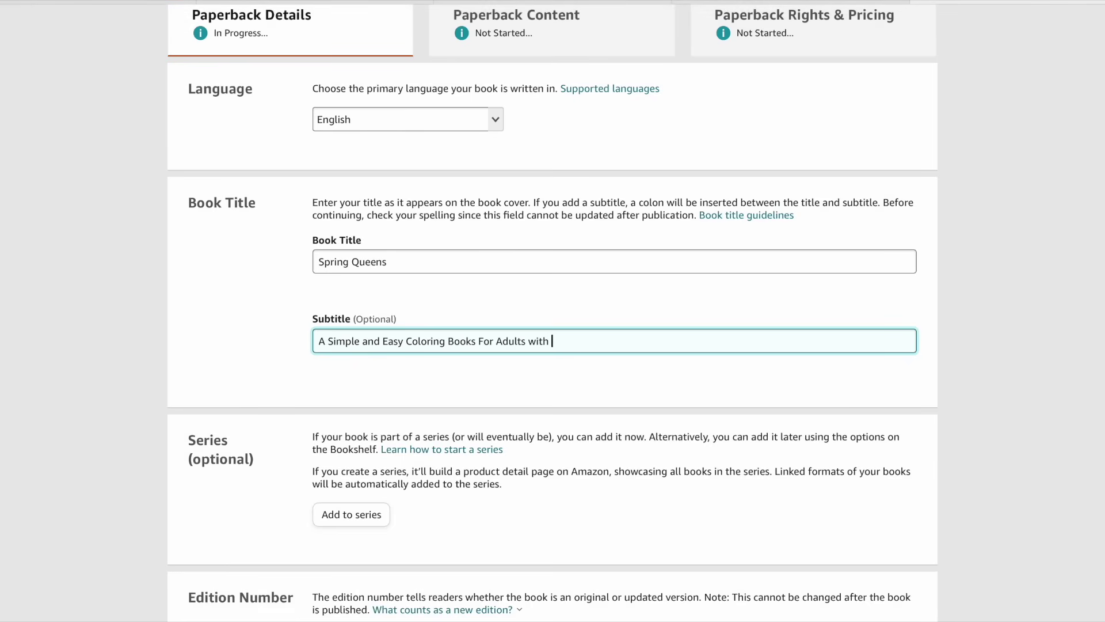
text(Flowers, Animals and Easter Eggs)
Step: Enter the primary author's first and last name, leaving the series and edition number empty
scroll(337, 407, down, 5)
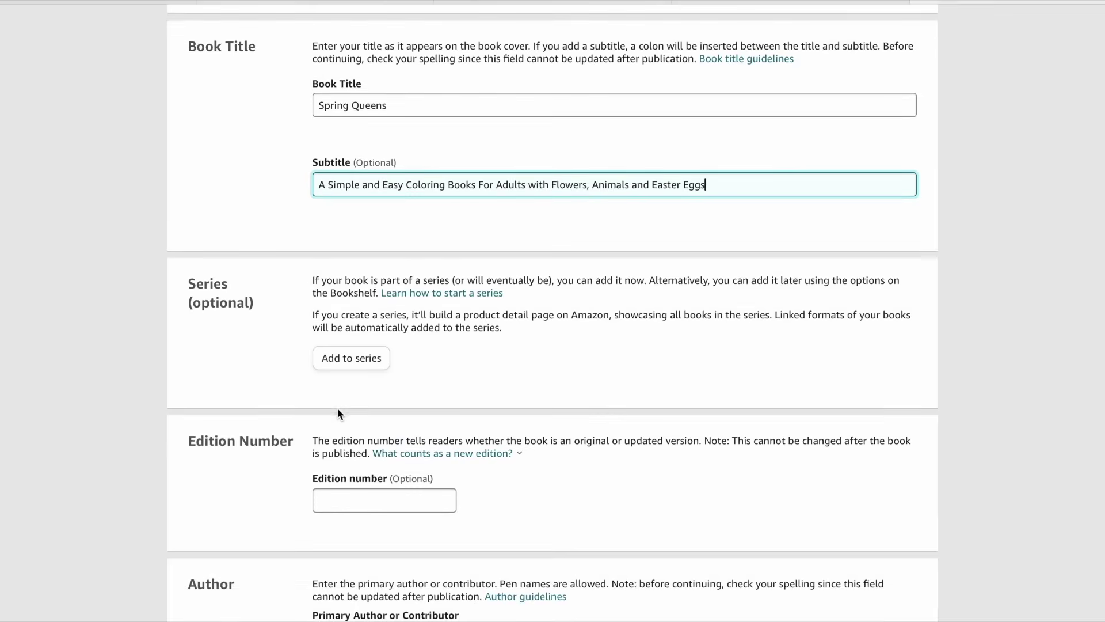
scroll(338, 413, down, 2)
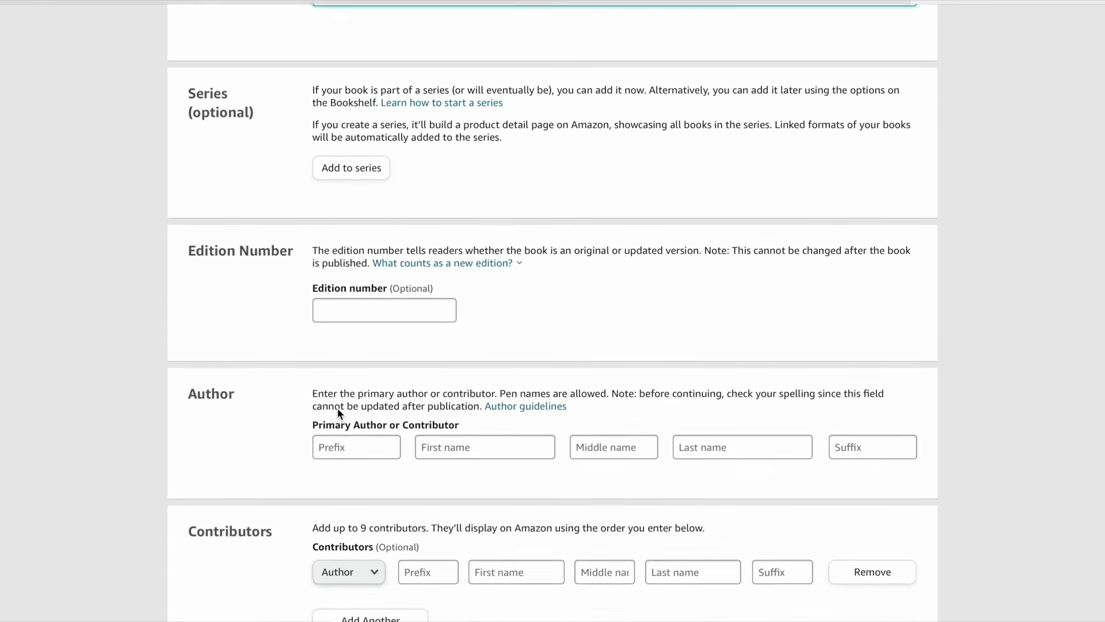
click(465, 442)
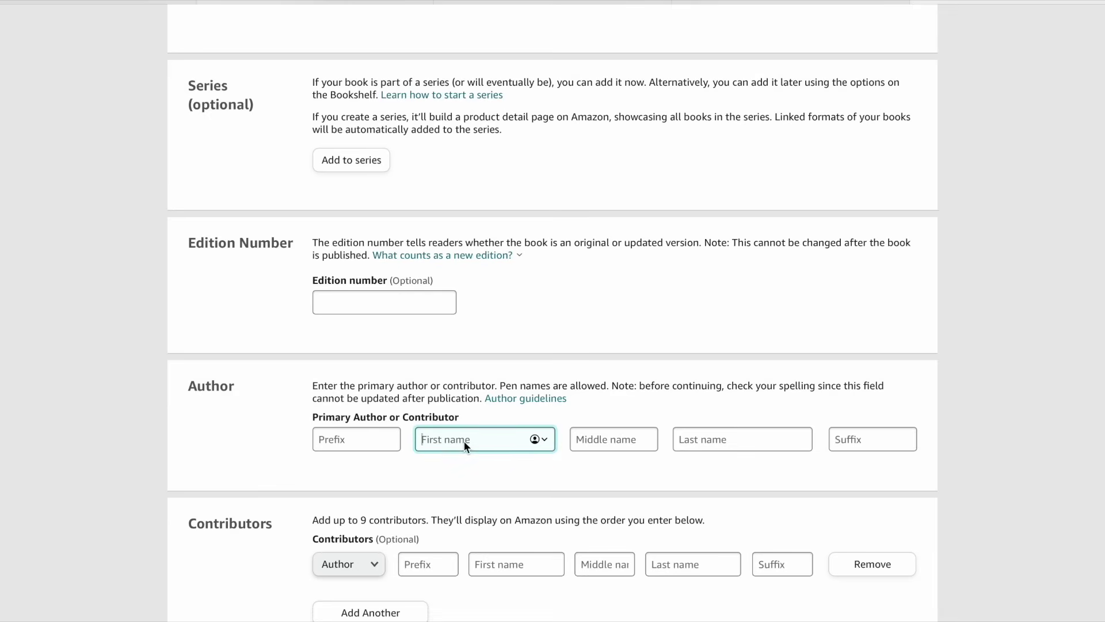
text(Avery)
key(Tab)
key(Tab)
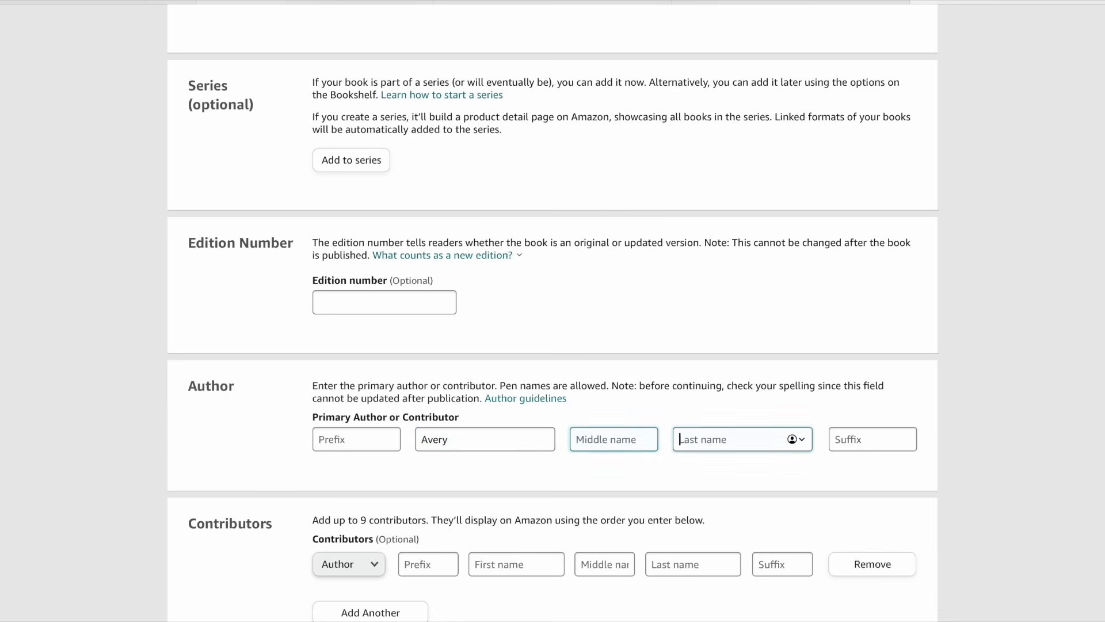
text(Latt)
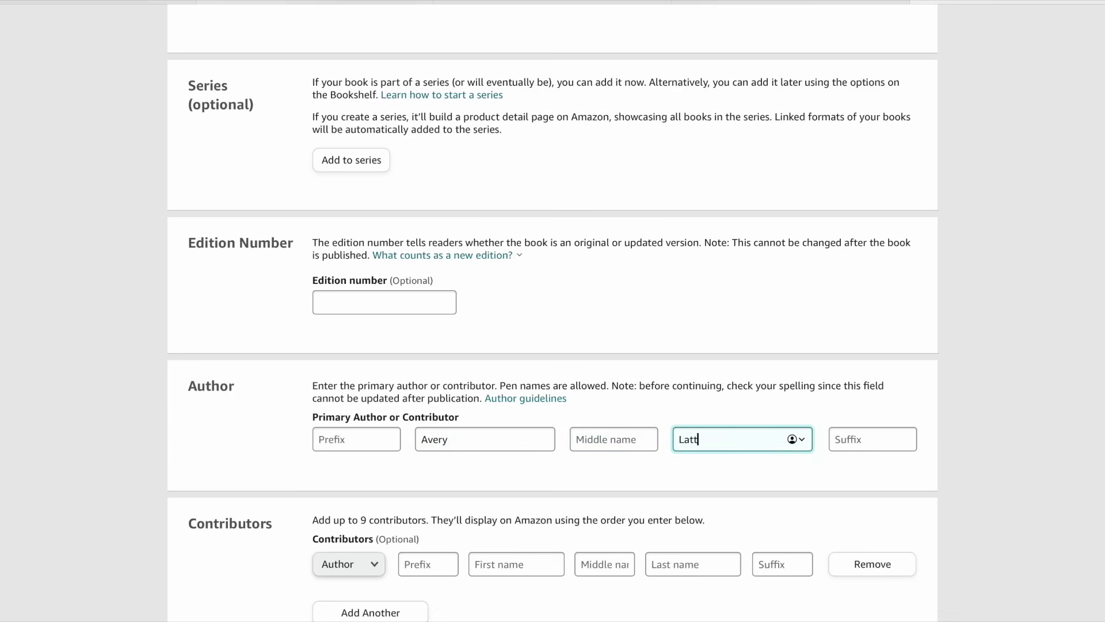
text(ice)
Step: Switch to ChatGPT, request "Create me a book description for this book", and put the generated text into the KDP description
scroll(494, 490, down, 4)
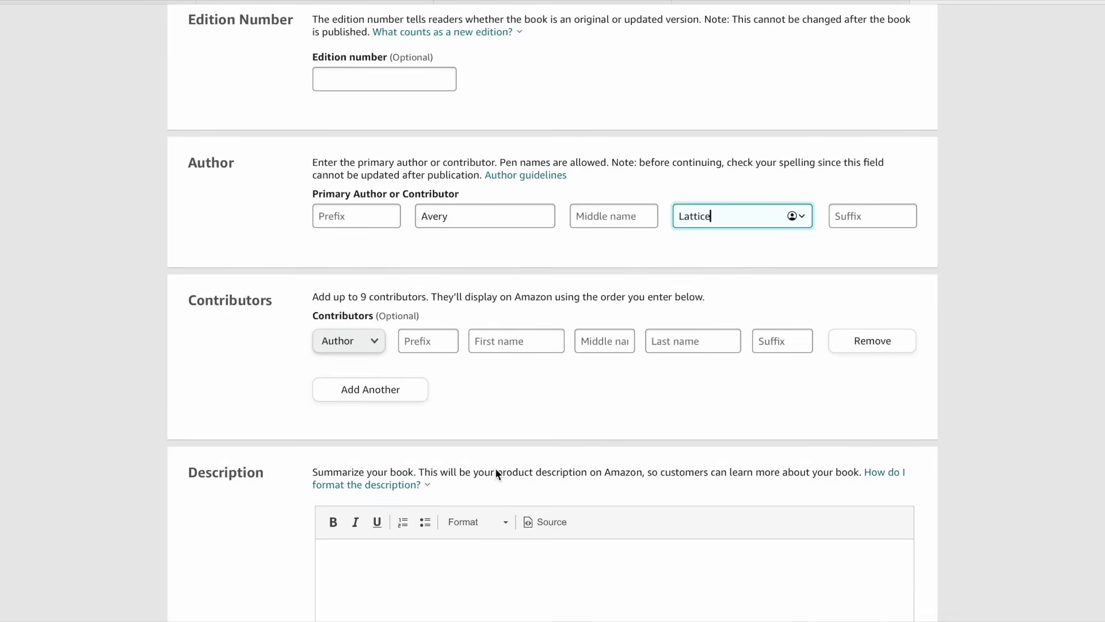
scroll(499, 414, down, 3)
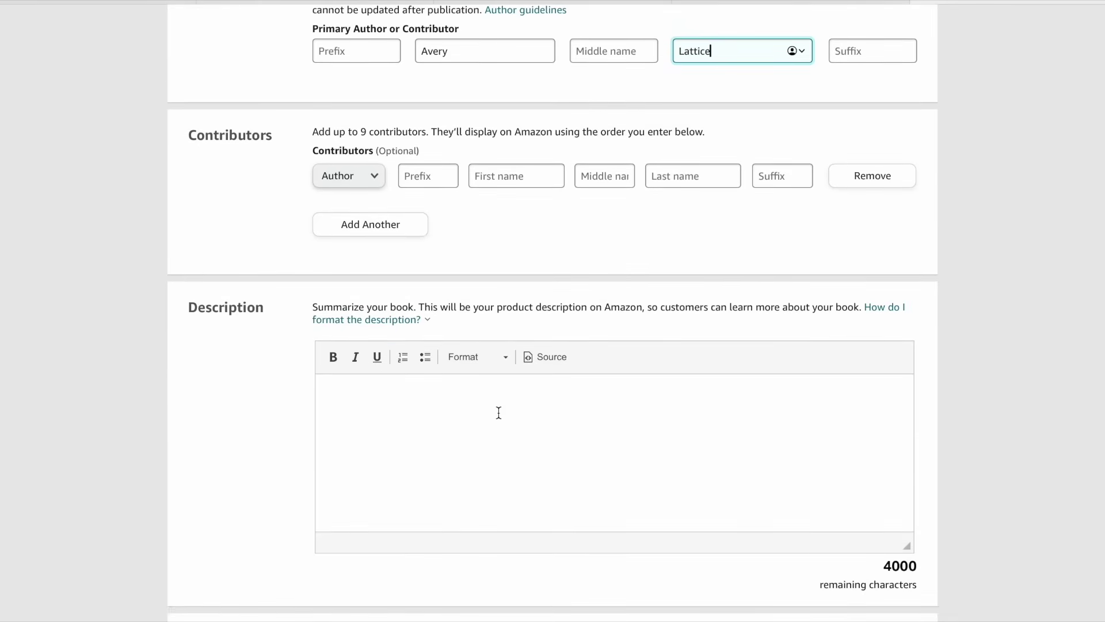
scroll(498, 412, up, 2)
scroll(498, 412, down, 1)
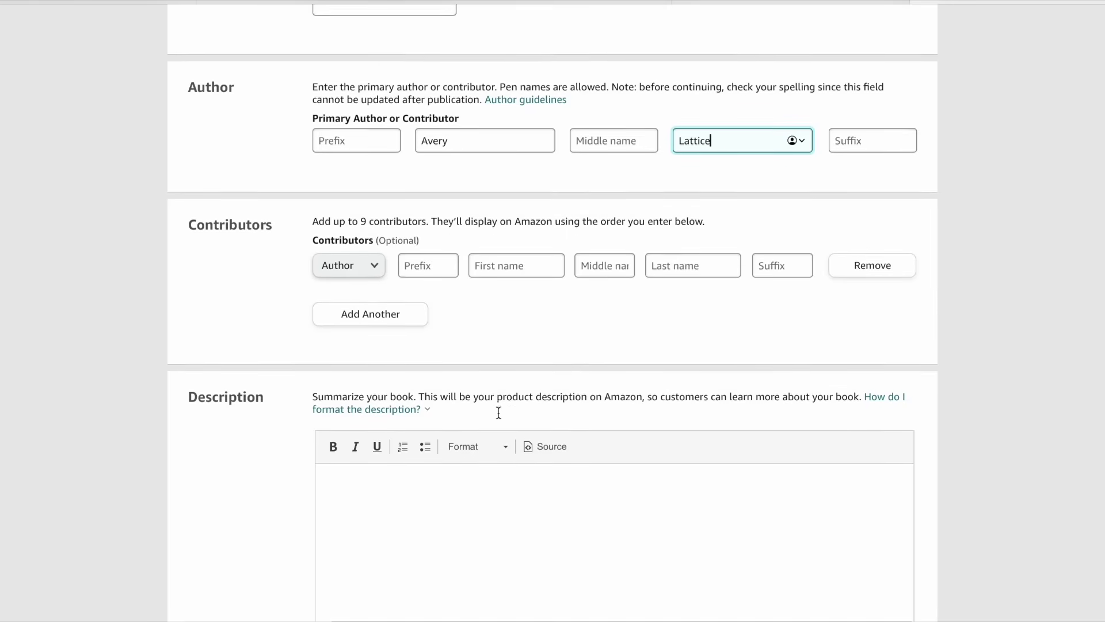
scroll(503, 377, down, 2)
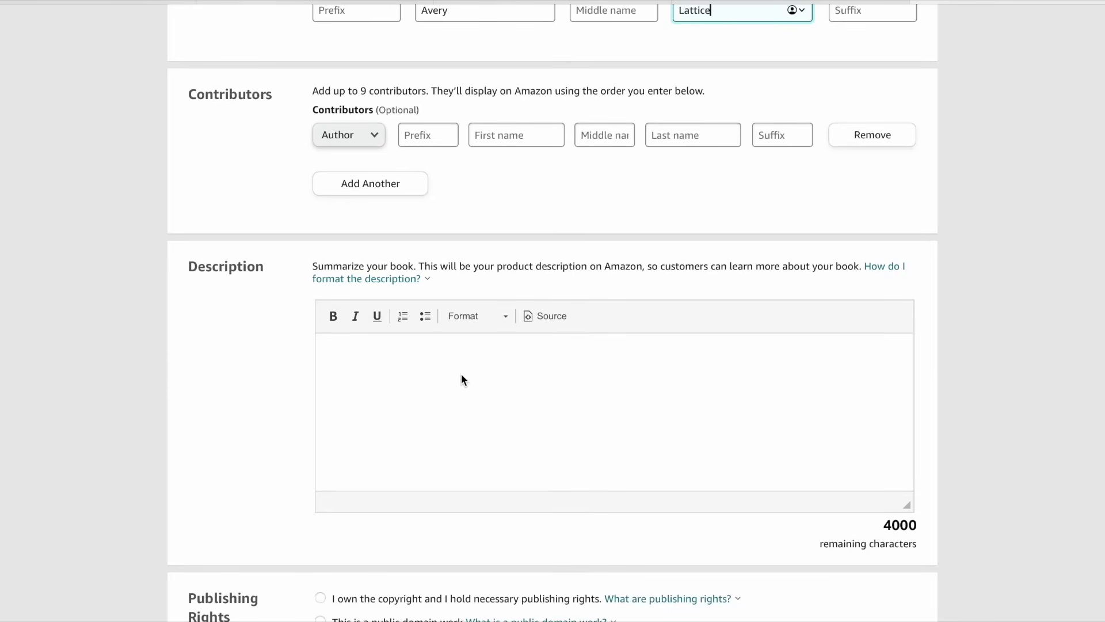
click(462, 375)
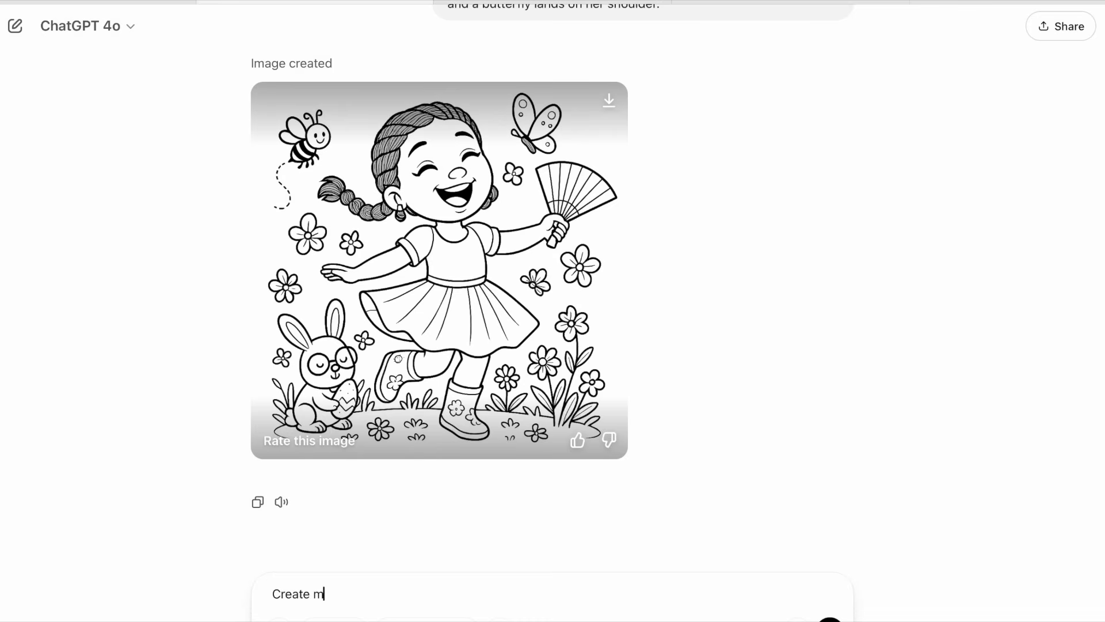
text(e a book description for this book)
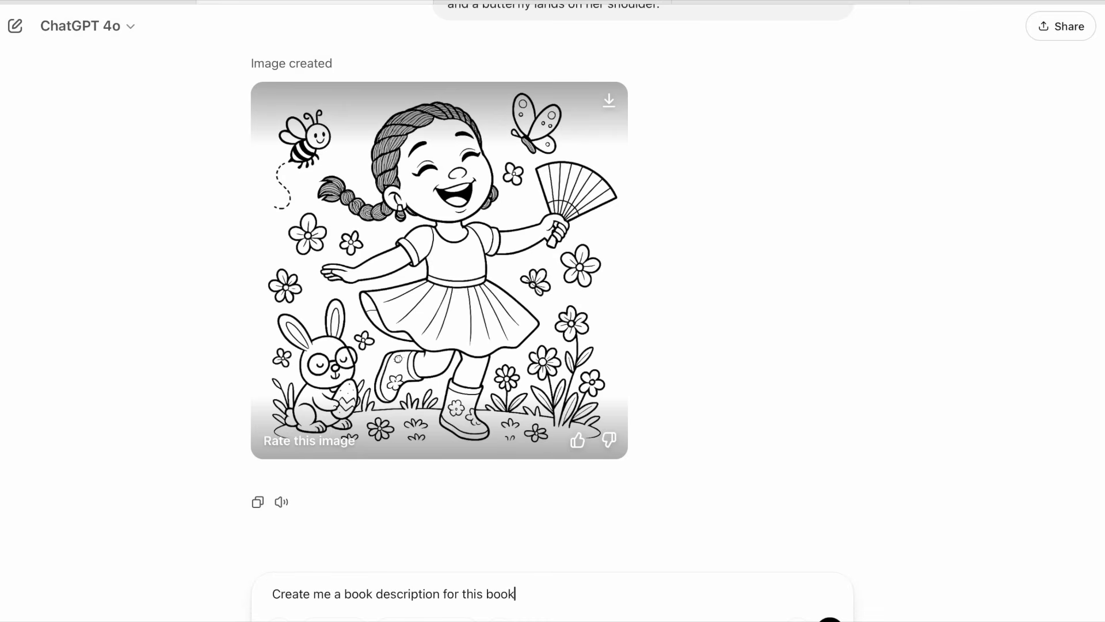
key(Return)
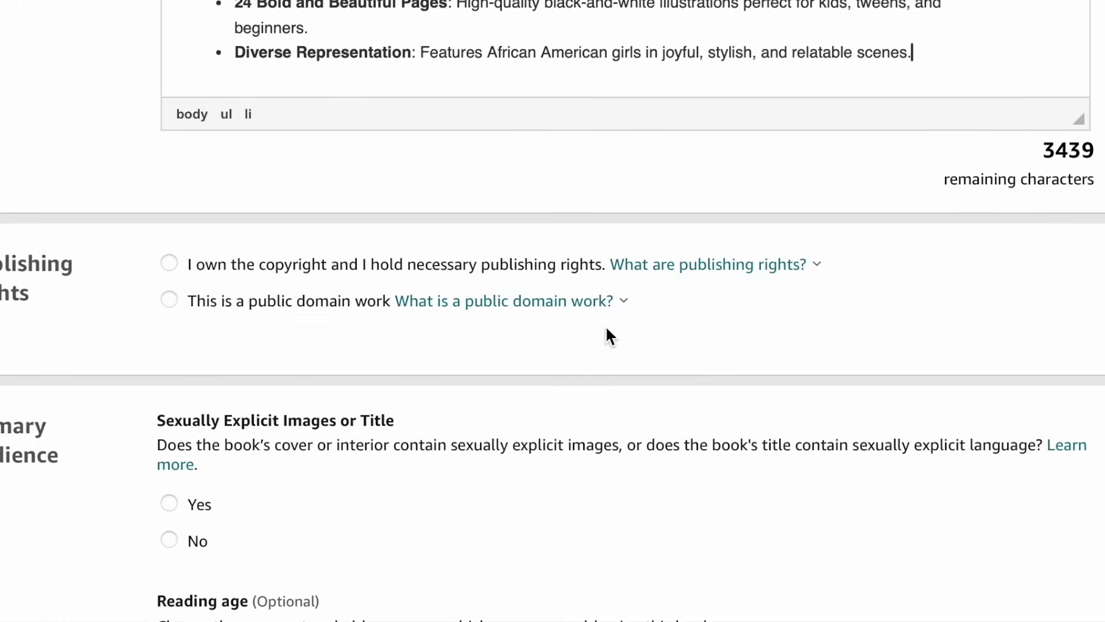
Step: Declare that you own the copyright and publishing rights, and answer No to sexually explicit images or title
scroll(606, 331, down, 3)
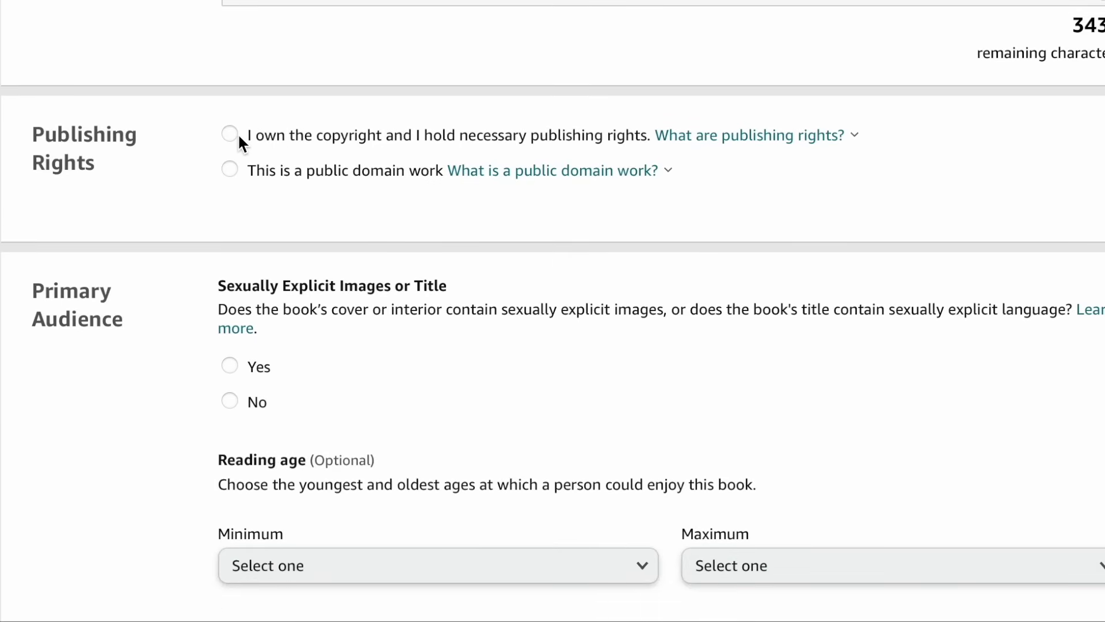
scroll(353, 329, down, 3)
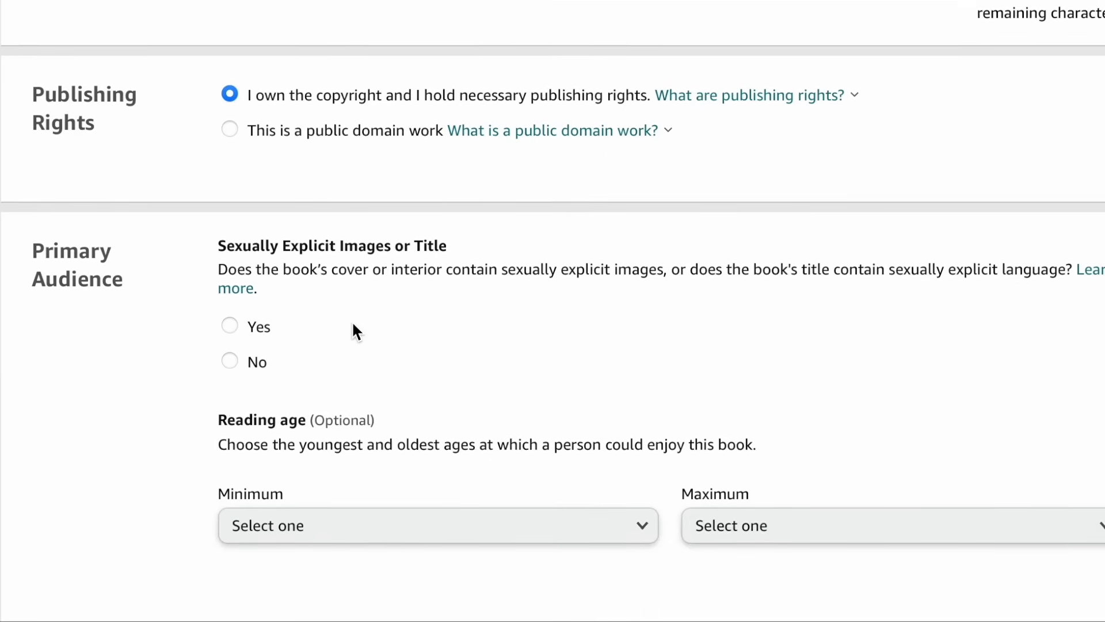
scroll(353, 329, down, 2)
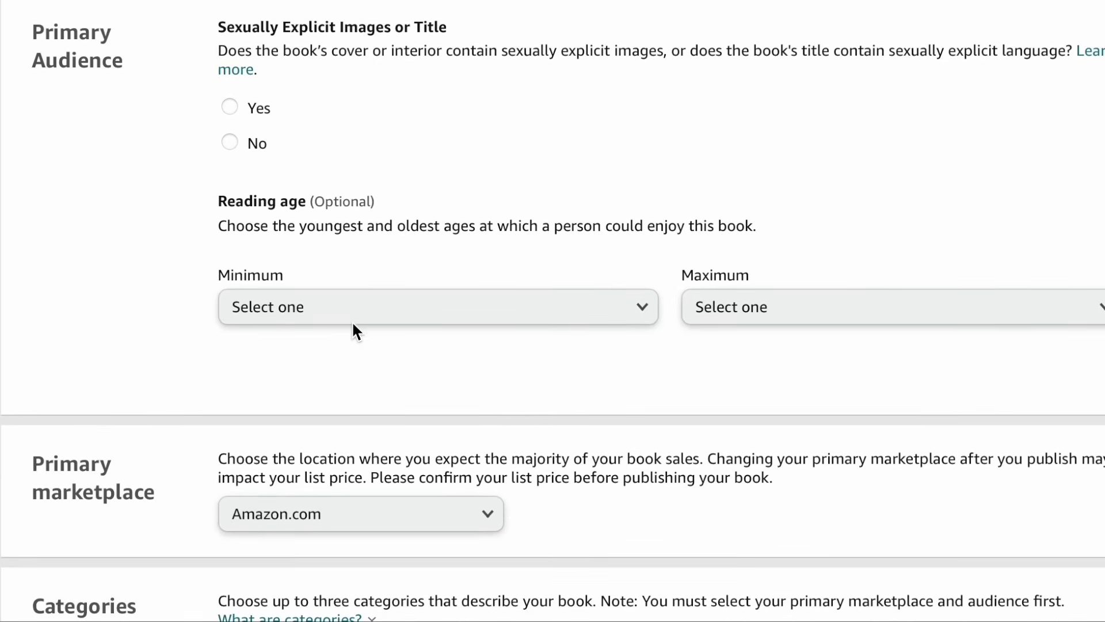
click(231, 143)
Step: Choose and save the category Crafts, Hobbies & Home › Coloring Books for Grown-Ups with the placement Flowers & Landscapes
scroll(325, 180, down, 2)
scroll(325, 183, down, 5)
scroll(325, 182, down, 2)
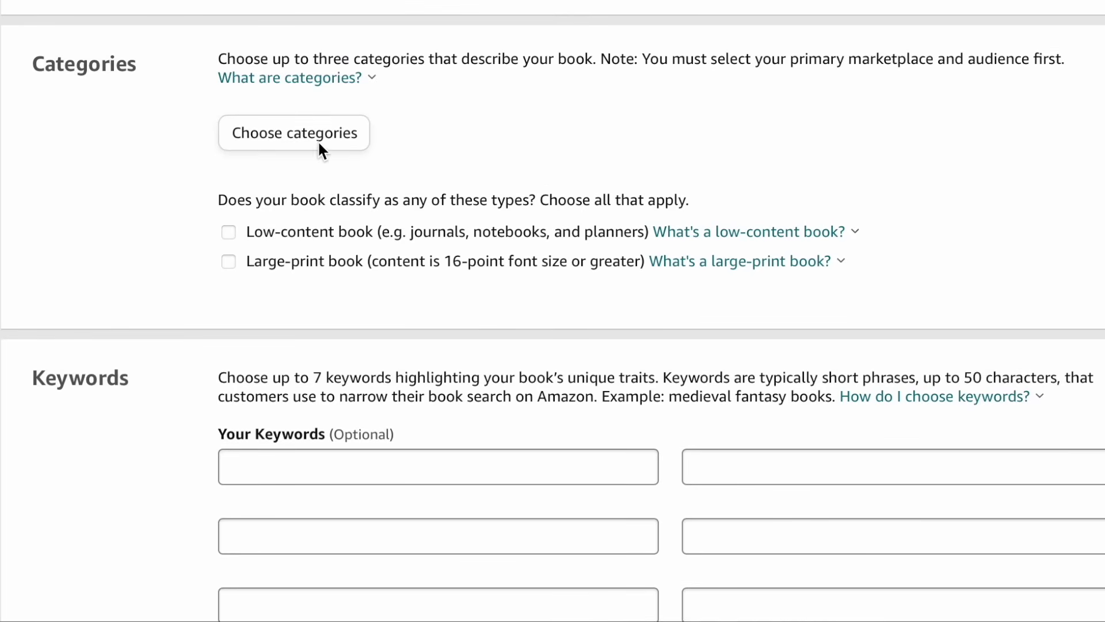
click(312, 133)
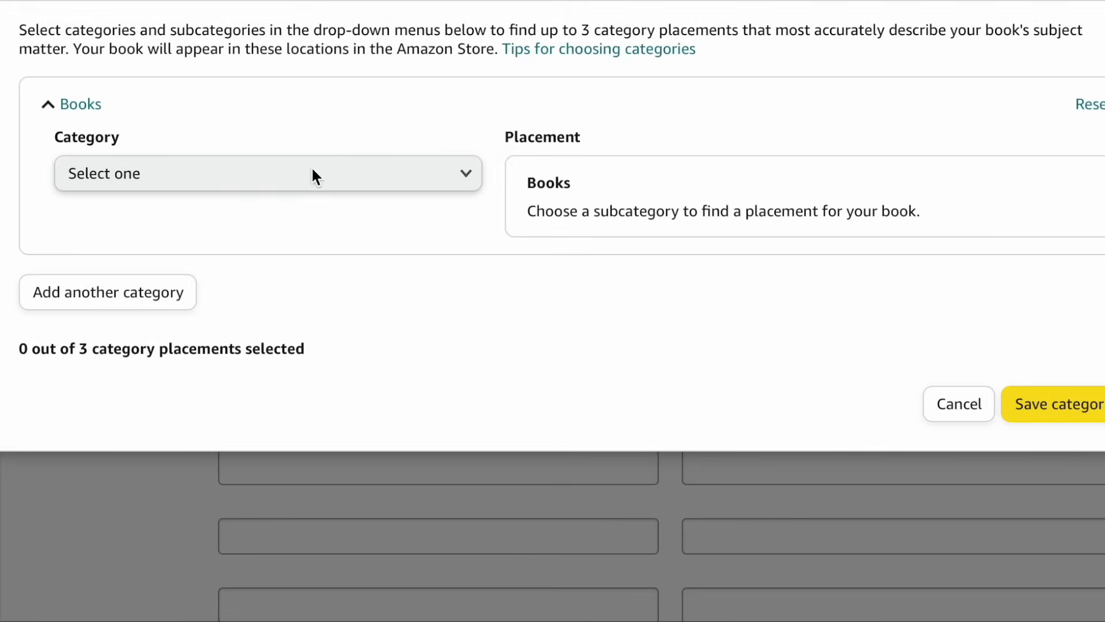
click(313, 182)
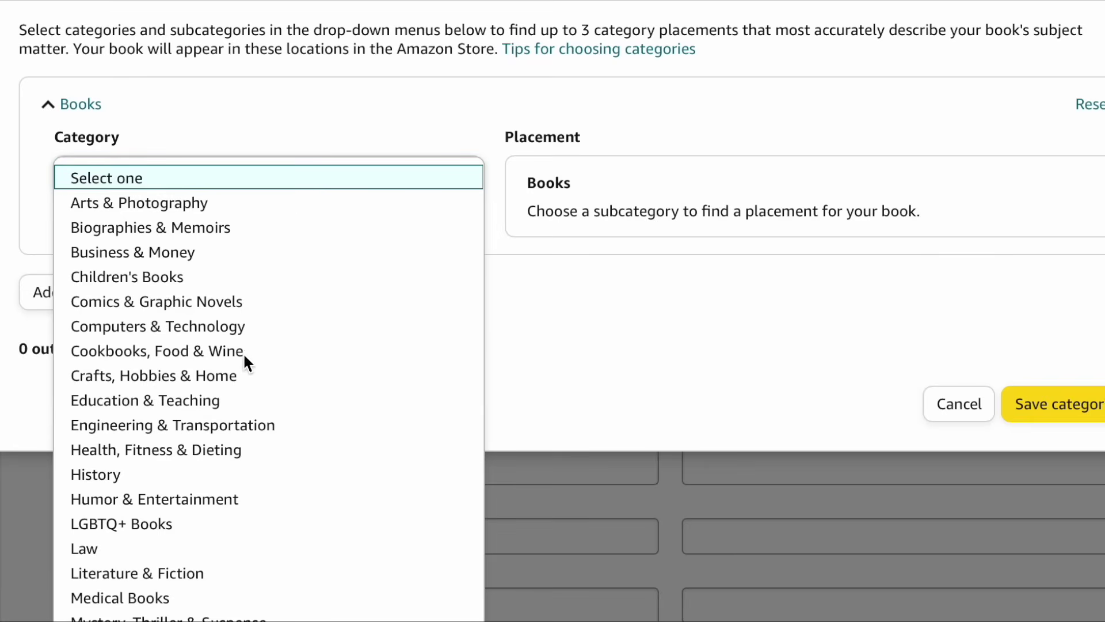
click(235, 375)
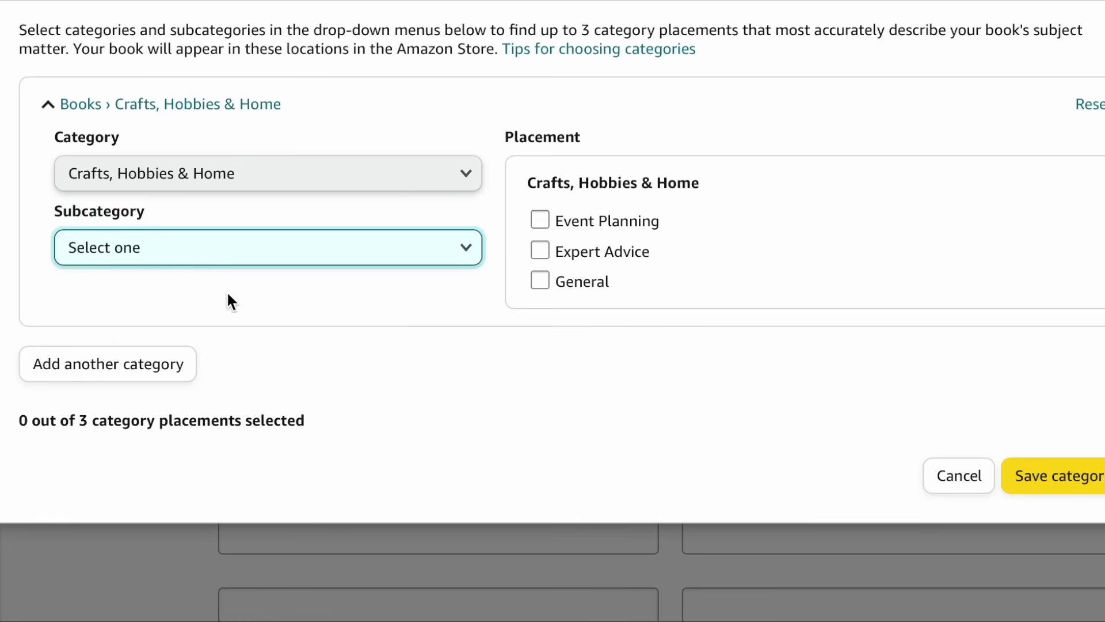
click(212, 258)
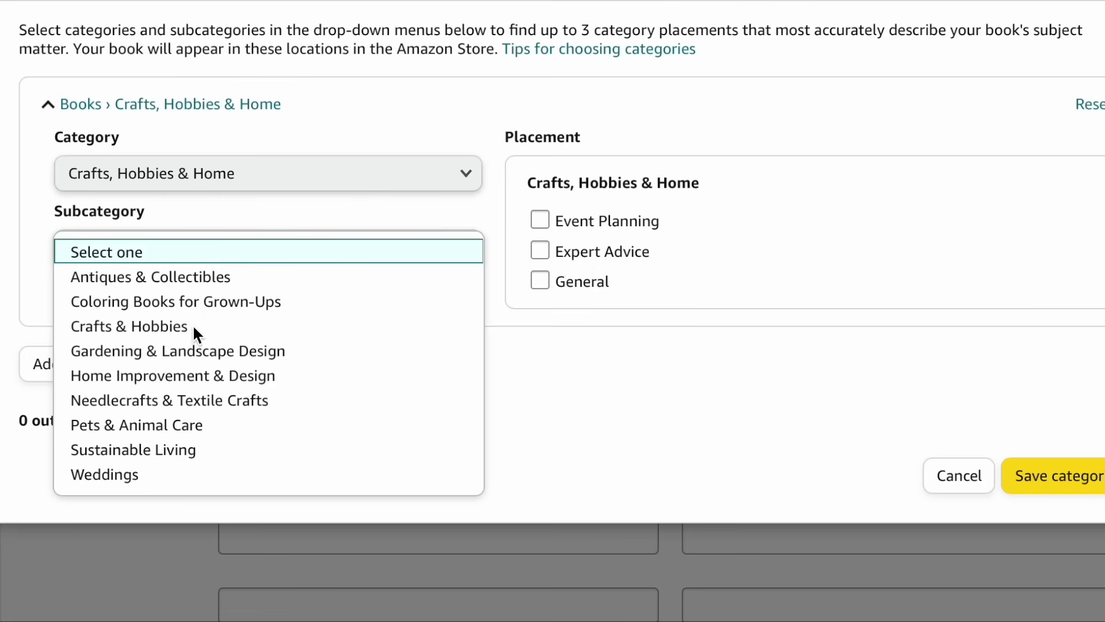
click(193, 305)
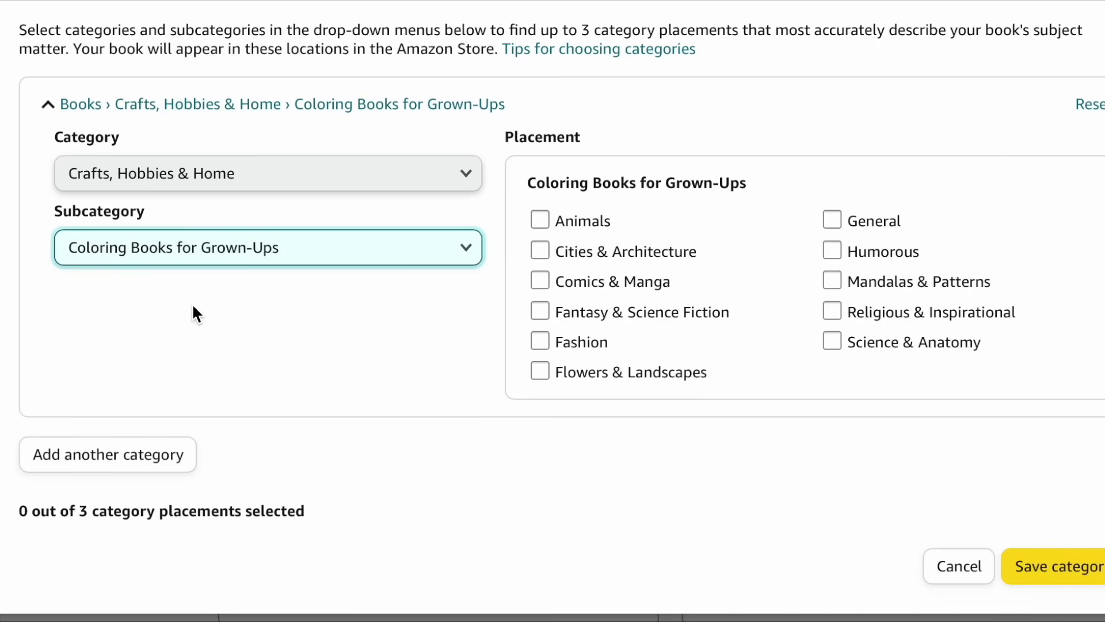
click(580, 375)
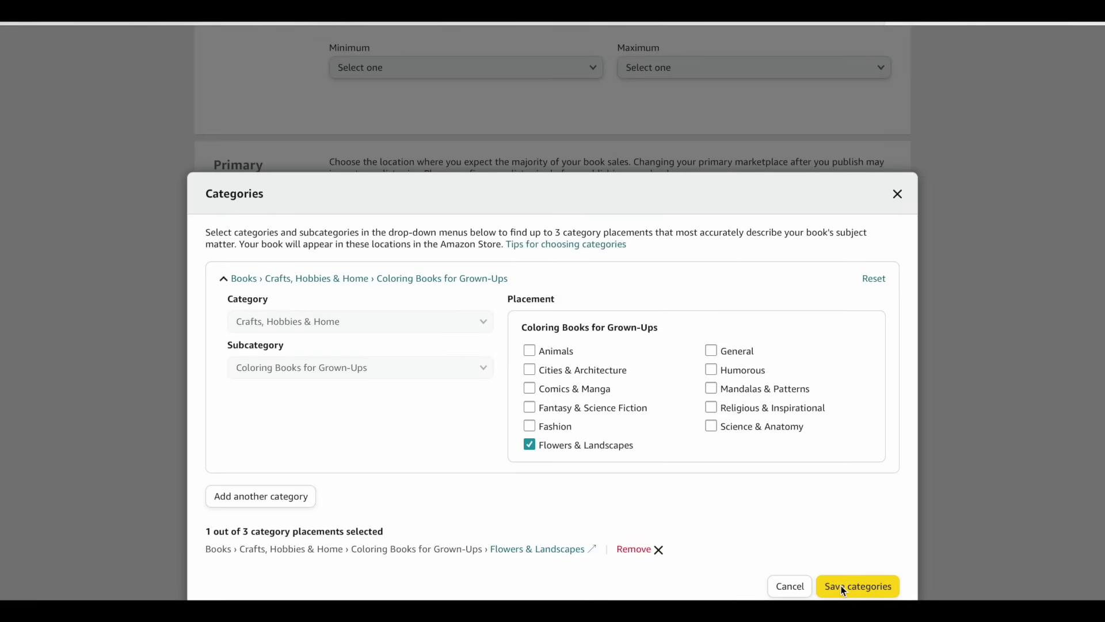
click(840, 585)
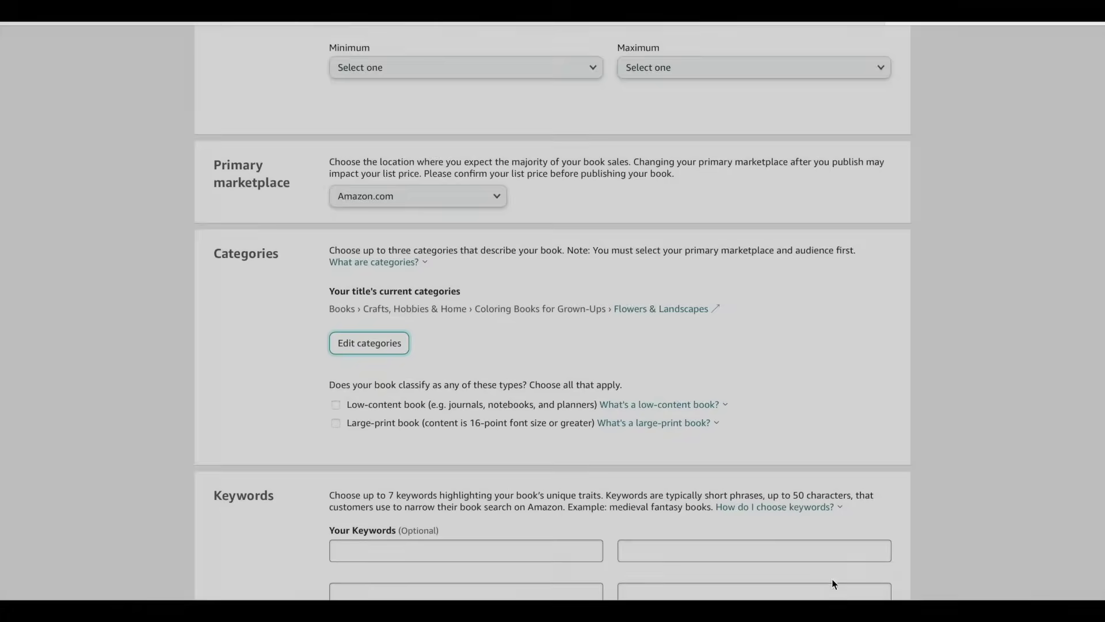
Step: Switch to the Amazon store and look up search suggestions for "spring coloring" as keyword ideas
scroll(669, 463, down, 3)
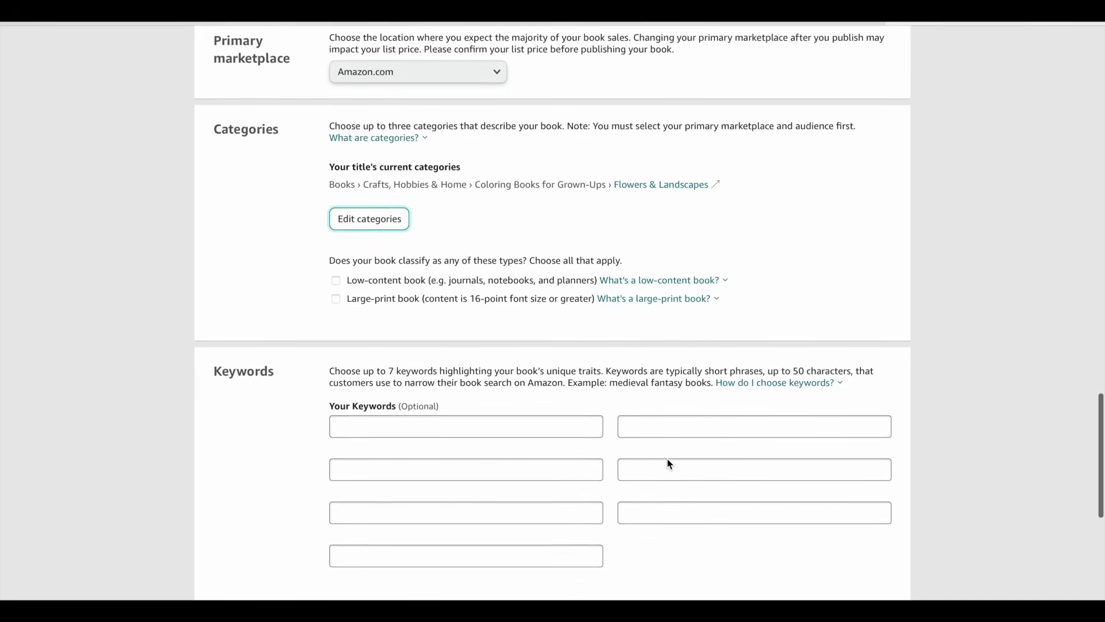
scroll(669, 463, down, 1)
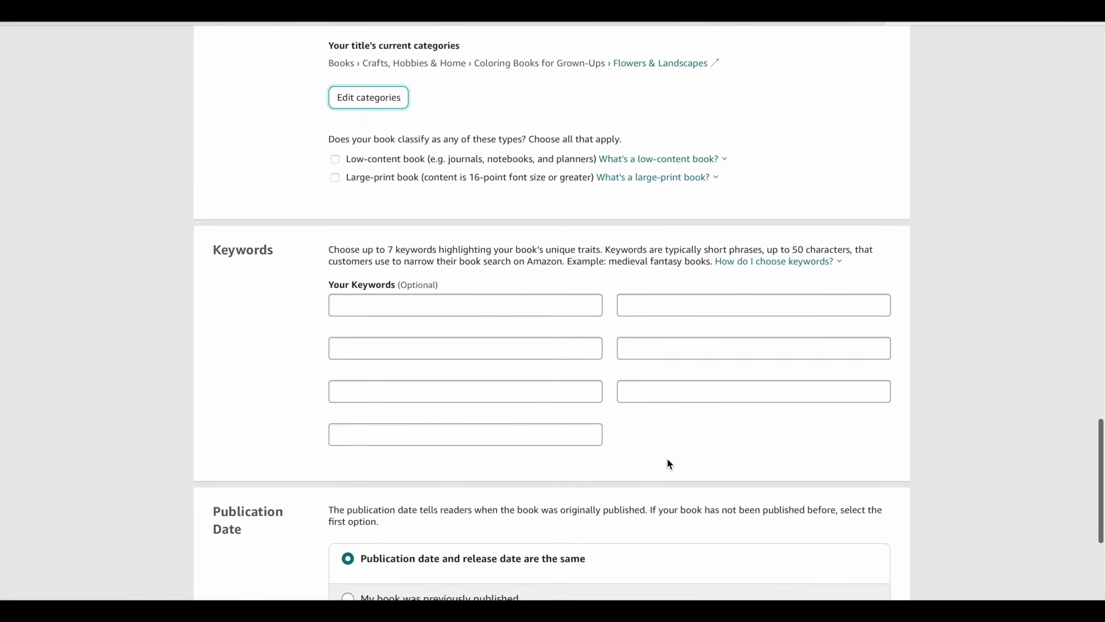
scroll(669, 463, down, 1)
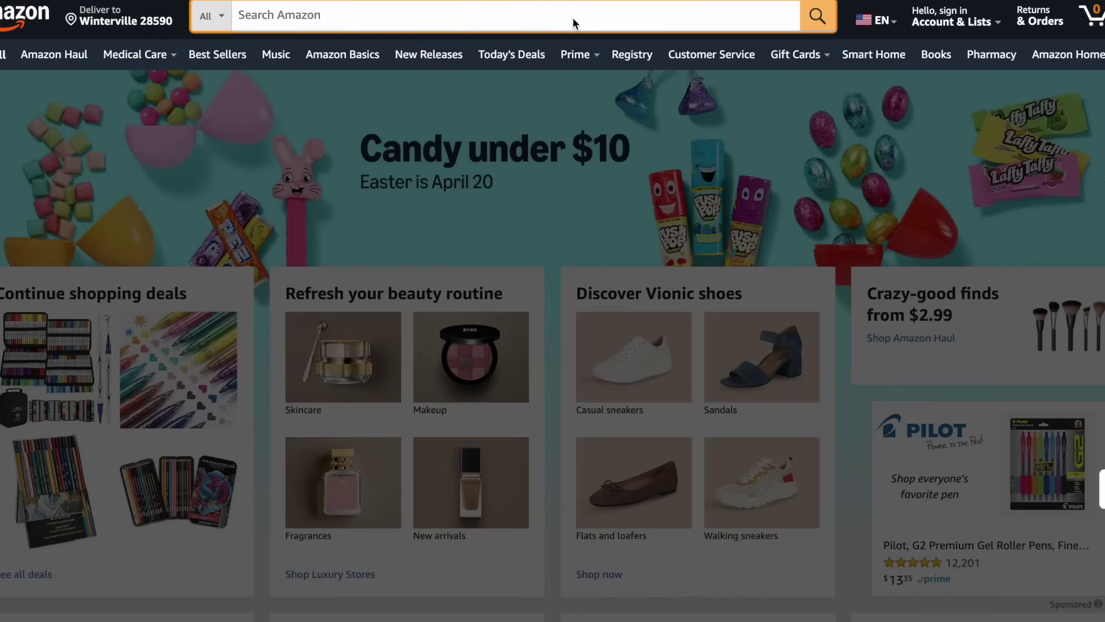
text(spring)
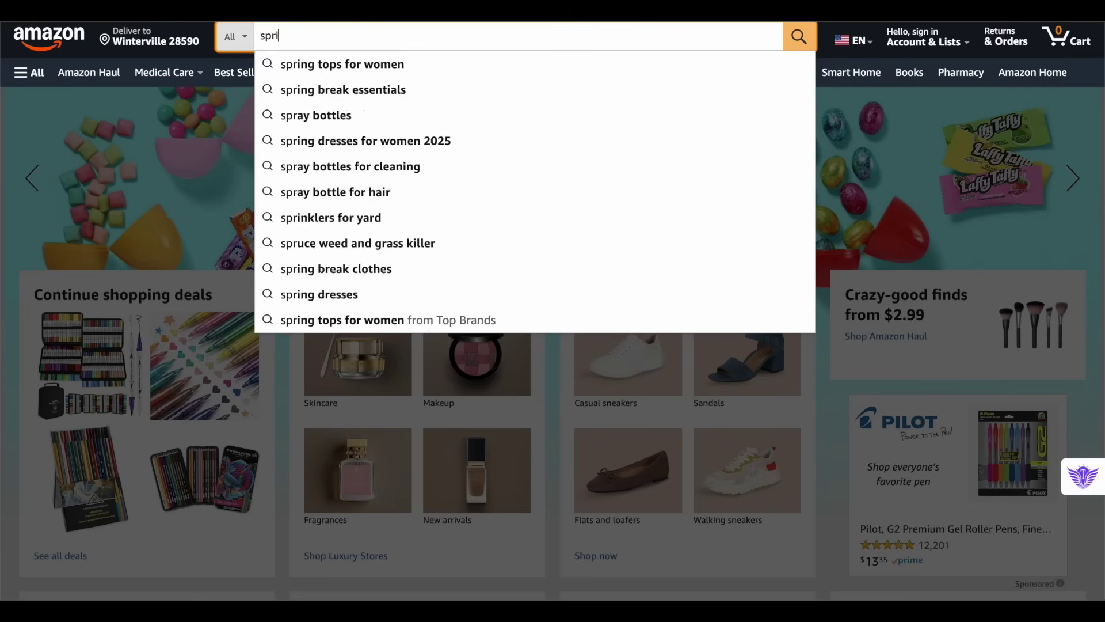
text(ng color)
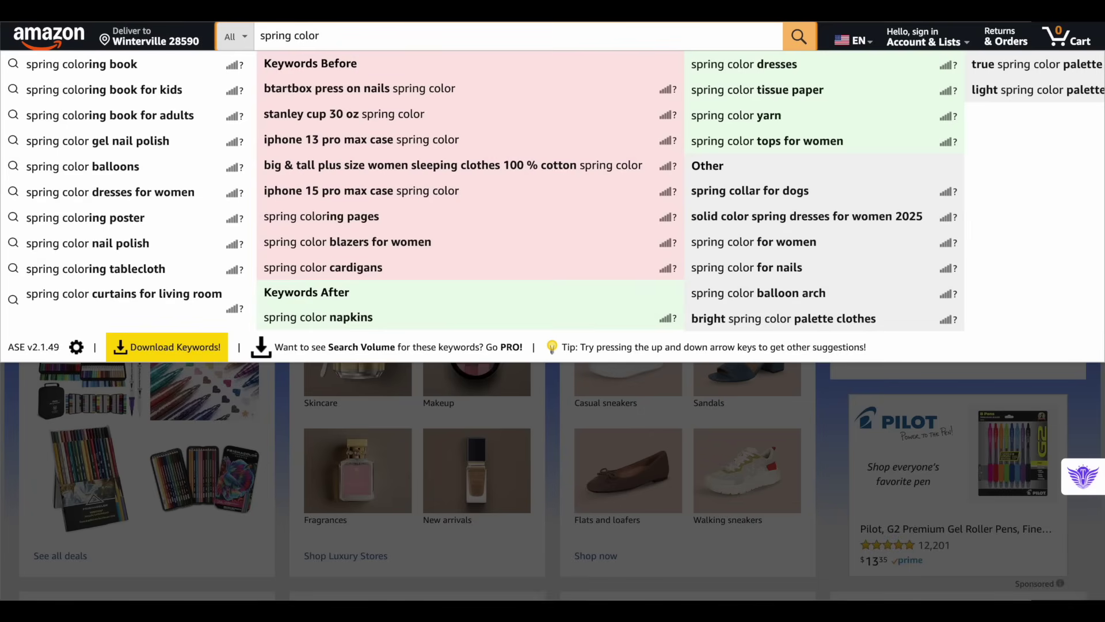
text(ing)
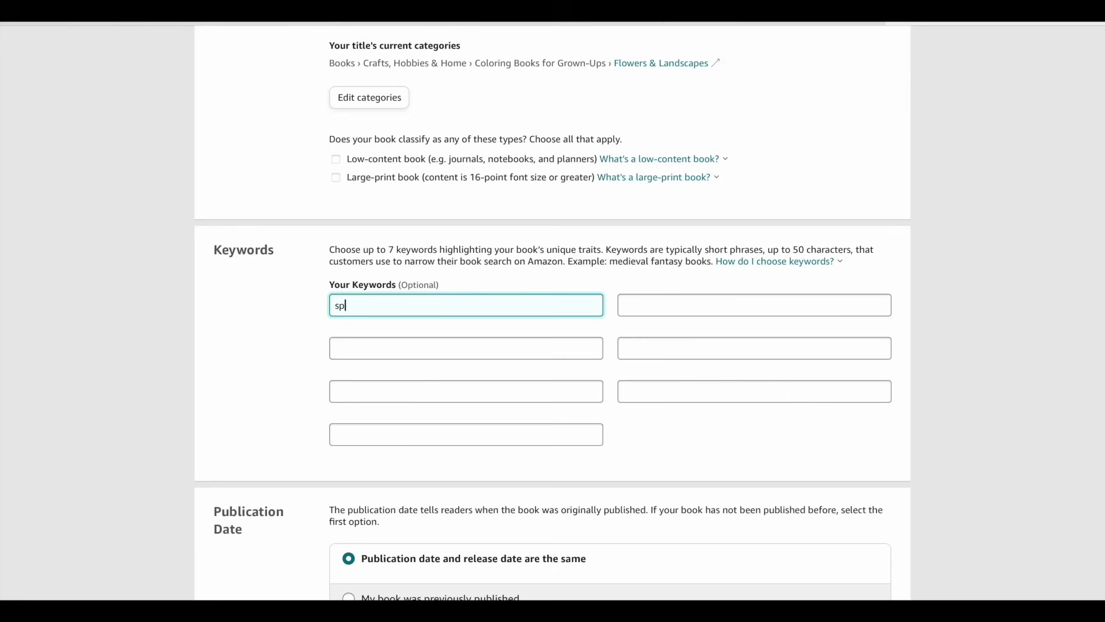
Step: Return to the KDP paperback details and enter "spring coloring book for kid" as the first keyword
text(ring coloring books)
key(BackSpace)
text(for kid)
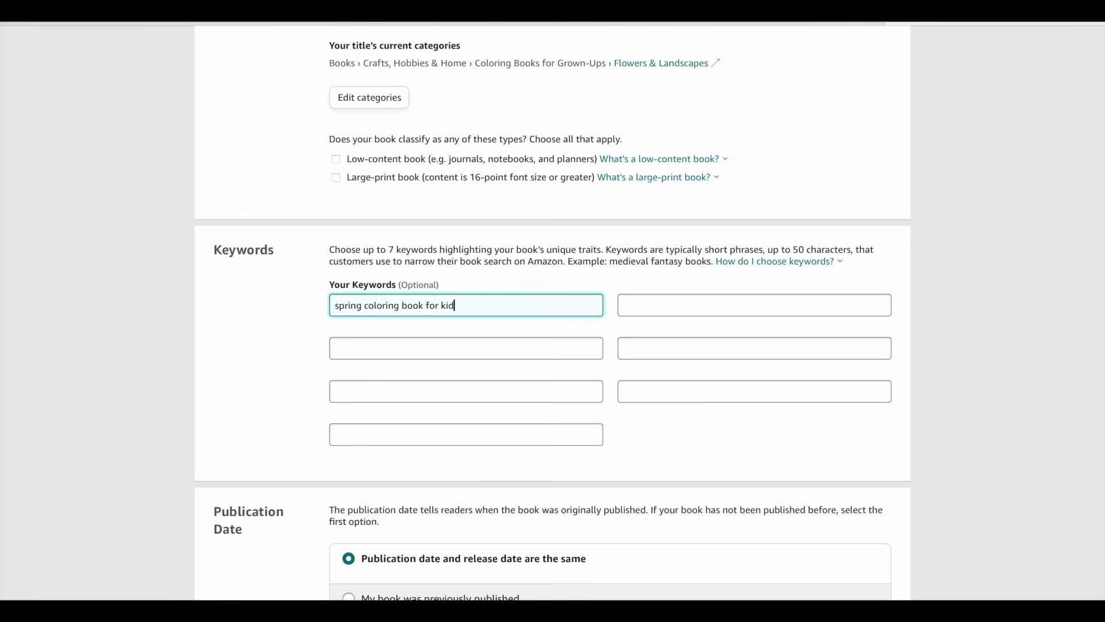
Step: Keep the same publication and release date with immediate release for sale, and save the details to continue to the content page
scroll(647, 361, down, 6)
scroll(648, 361, down, 2)
scroll(647, 361, up, 2)
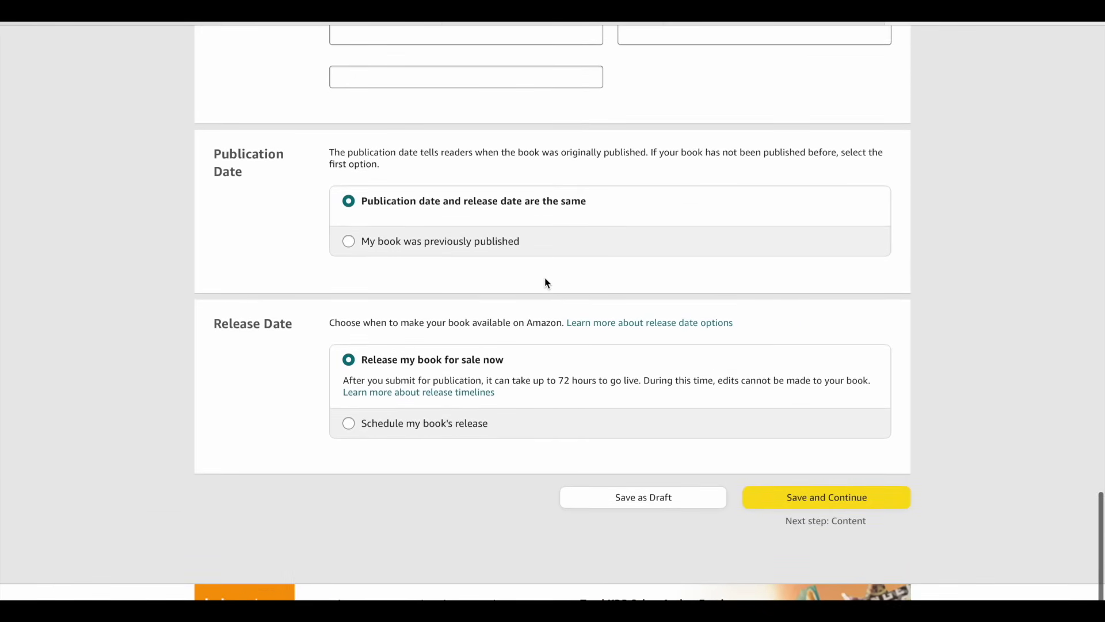
scroll(545, 278, down, 1)
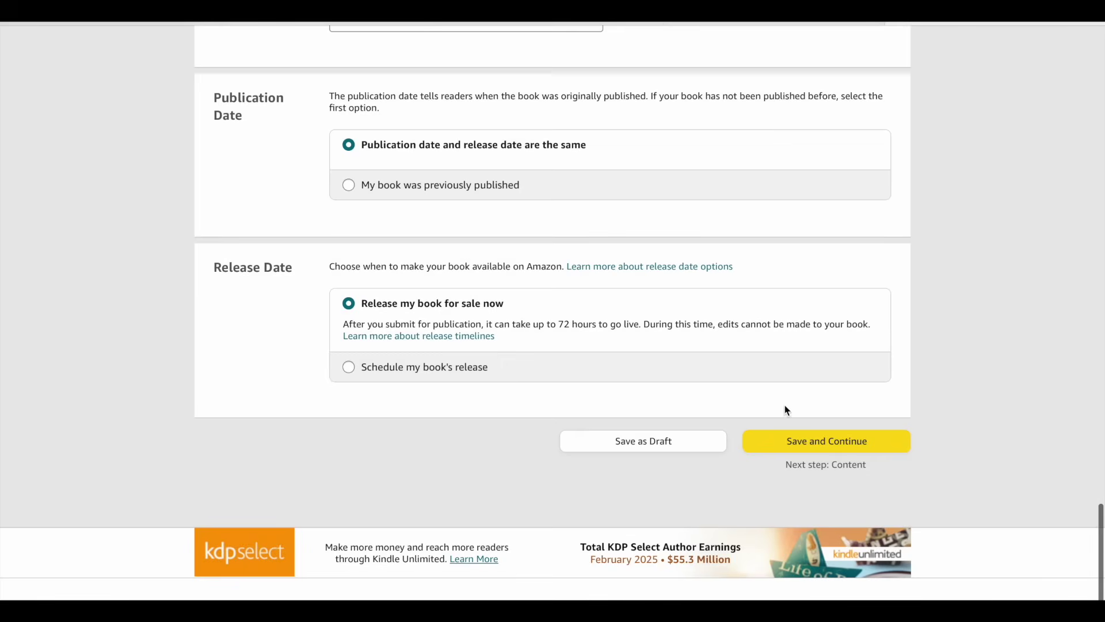
click(808, 436)
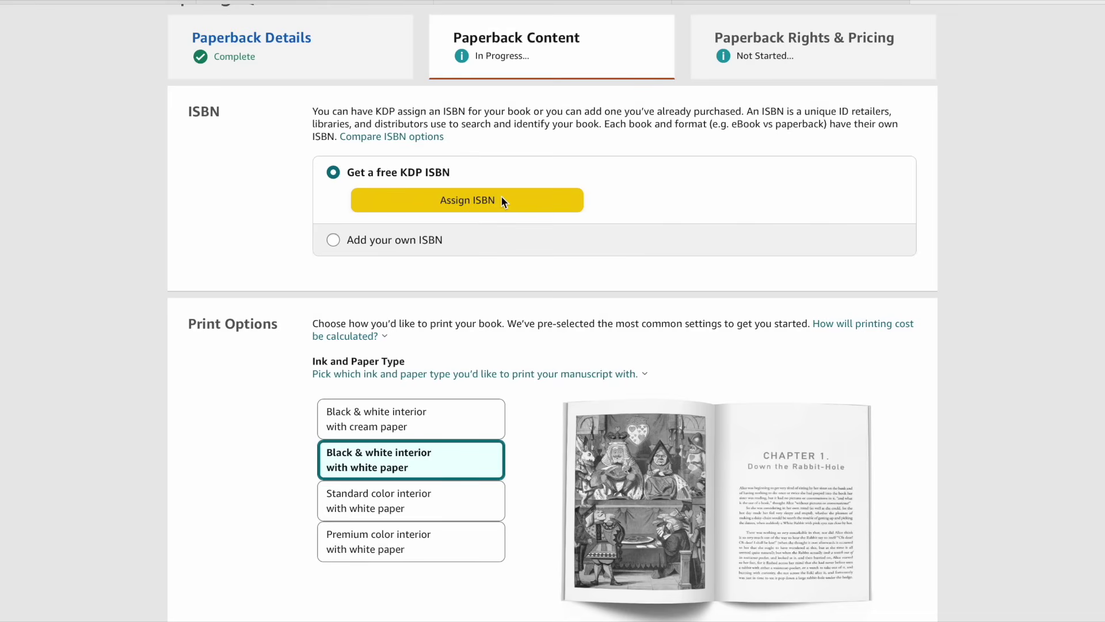
Step: Set the trim size to 8.5 x 8.5 in and the cover finish to Glossy, keeping No Bleed and the black & white interior with white paper
scroll(923, 329, down, 1)
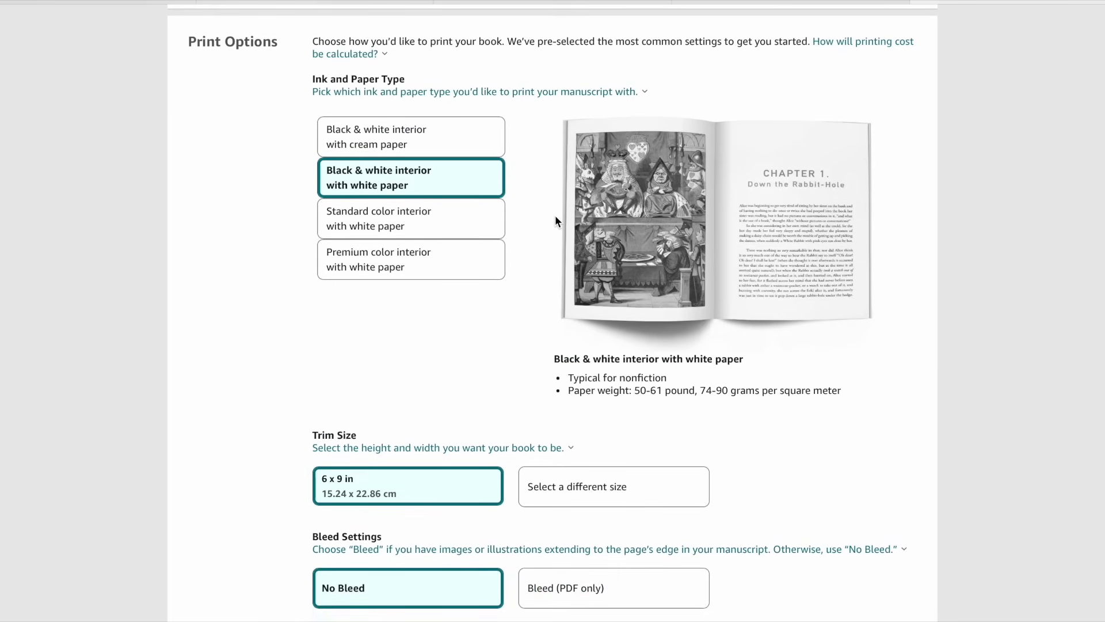
scroll(555, 216, down, 5)
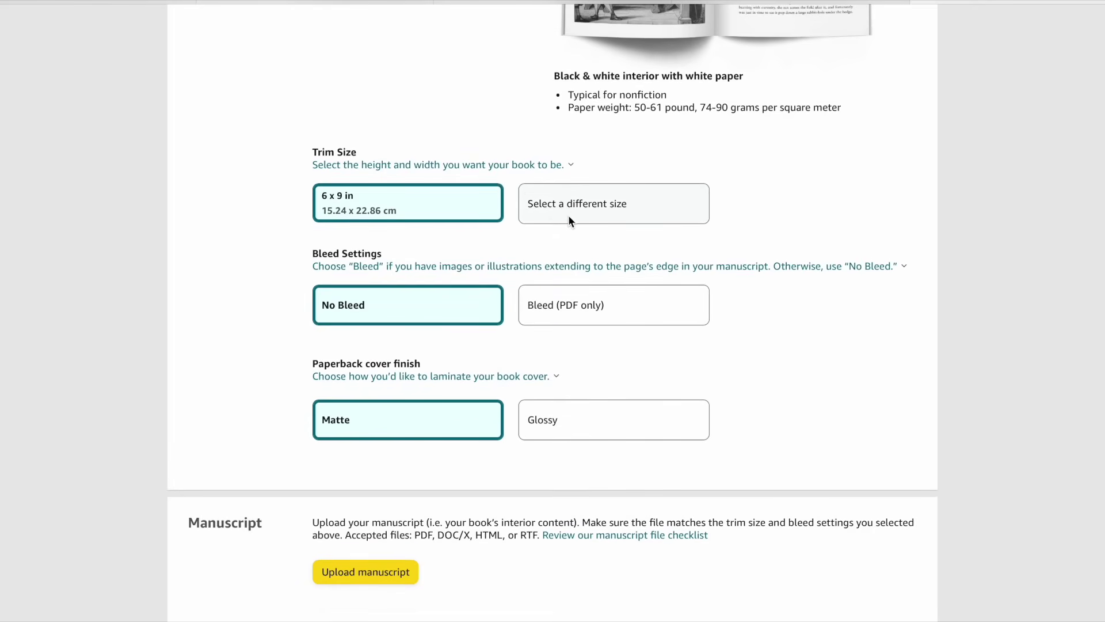
click(600, 205)
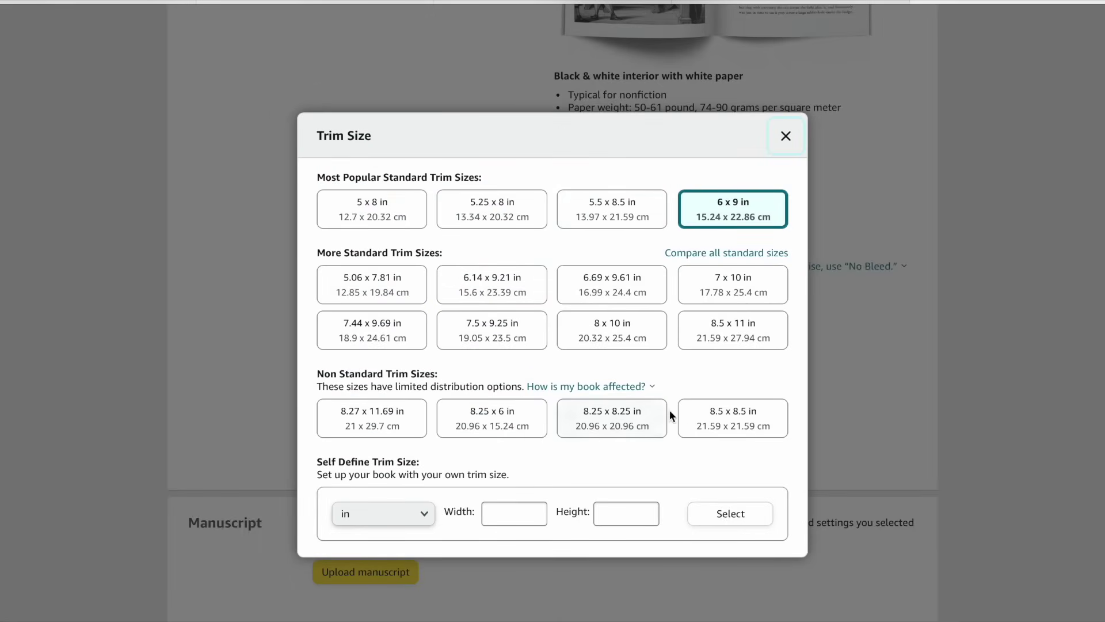
click(717, 414)
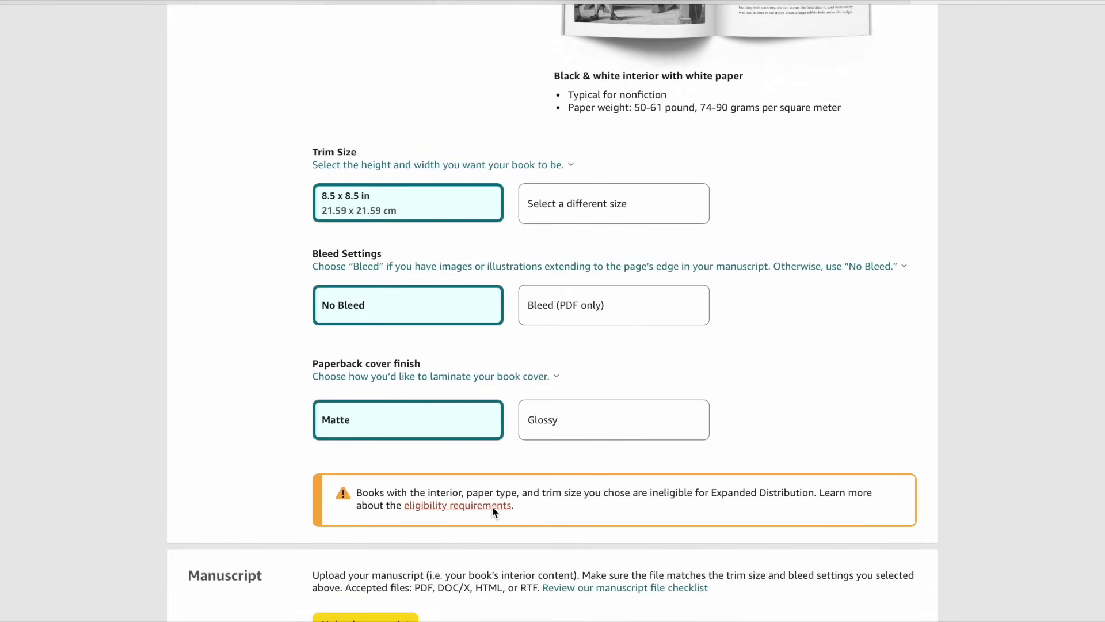
scroll(492, 505, down, 1)
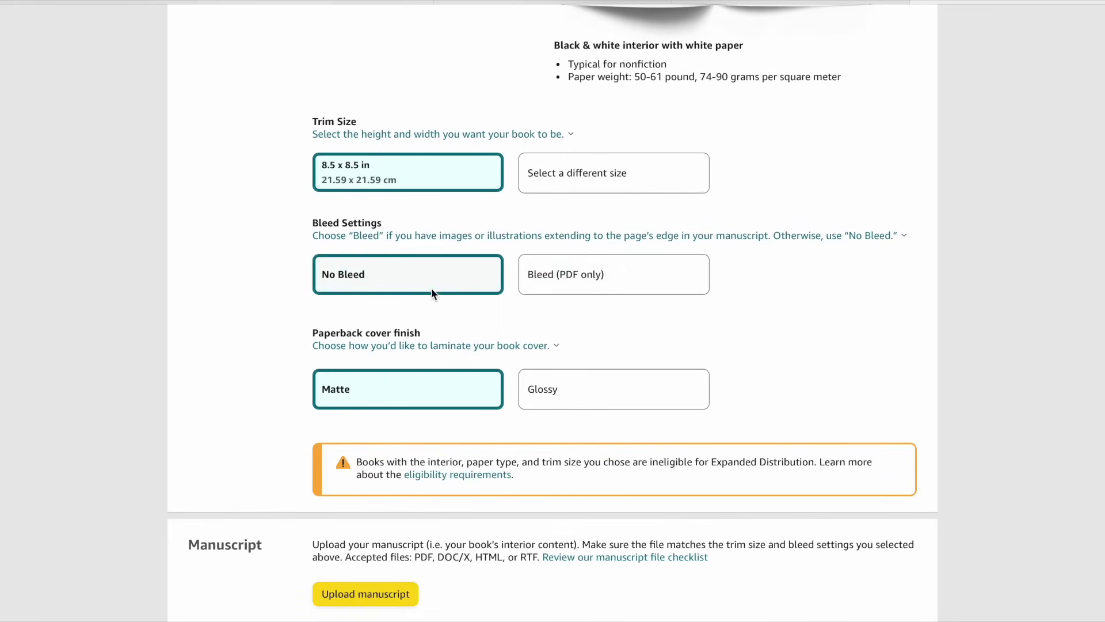
click(558, 387)
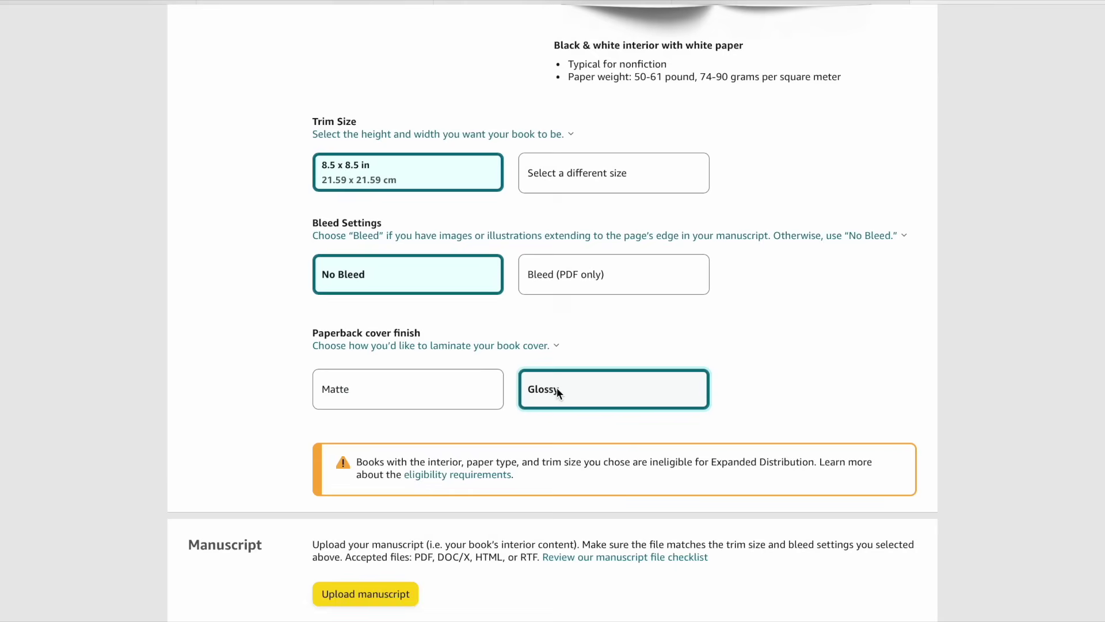
Step: Upload SPRING QUEENS.pdf as the manuscript, and upload an existing print-ready PDF as the book cover
scroll(558, 388, down, 4)
scroll(557, 388, down, 1)
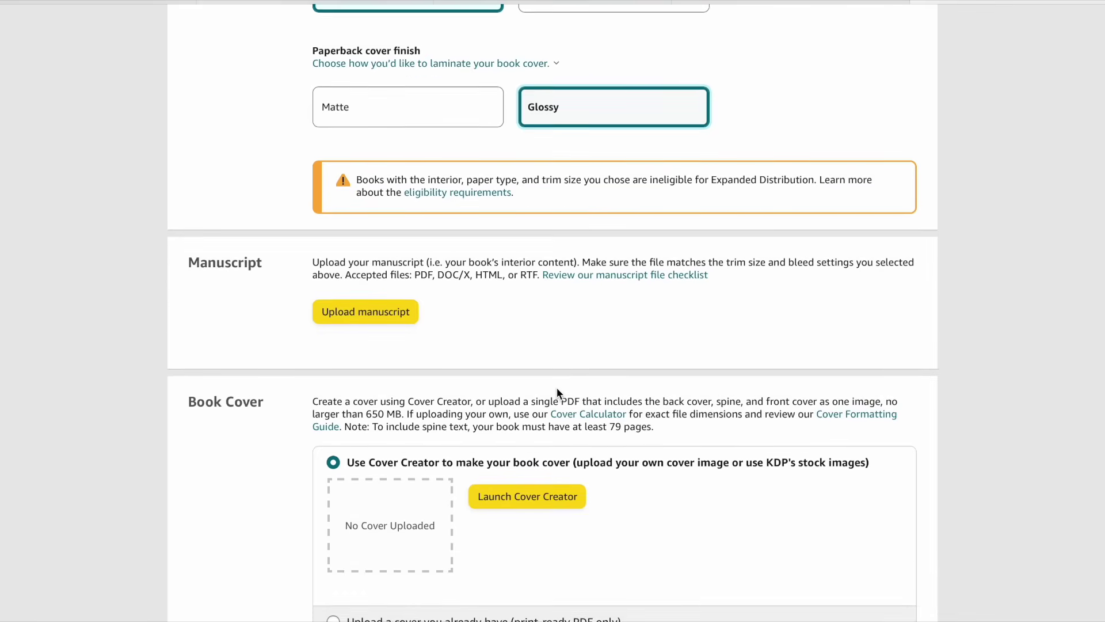
click(383, 284)
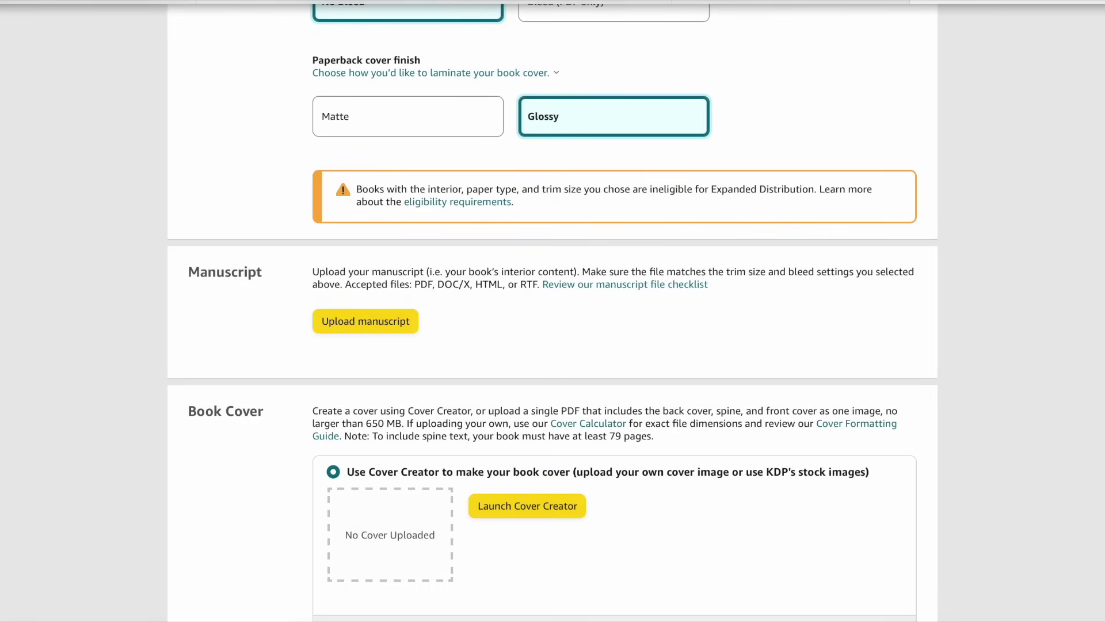
scroll(530, 360, down, 4)
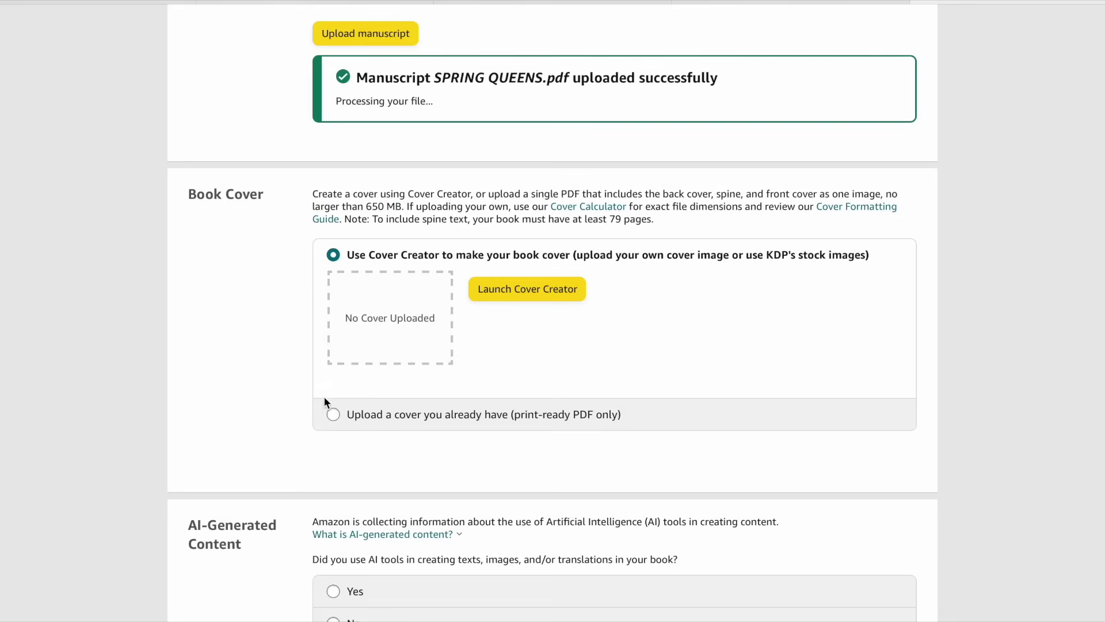
click(332, 414)
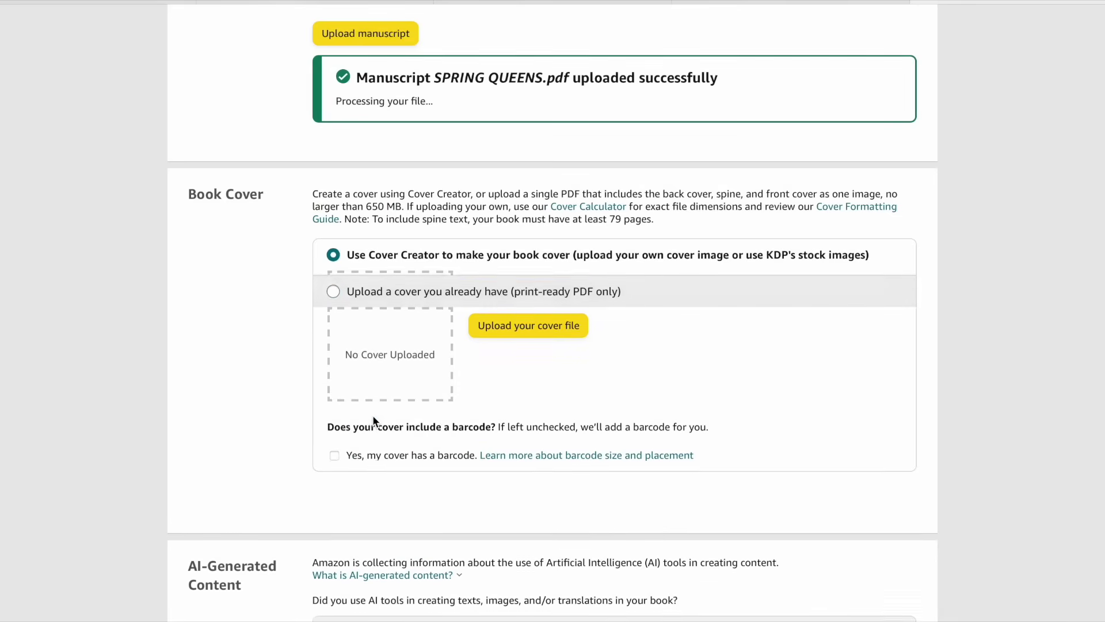
click(555, 323)
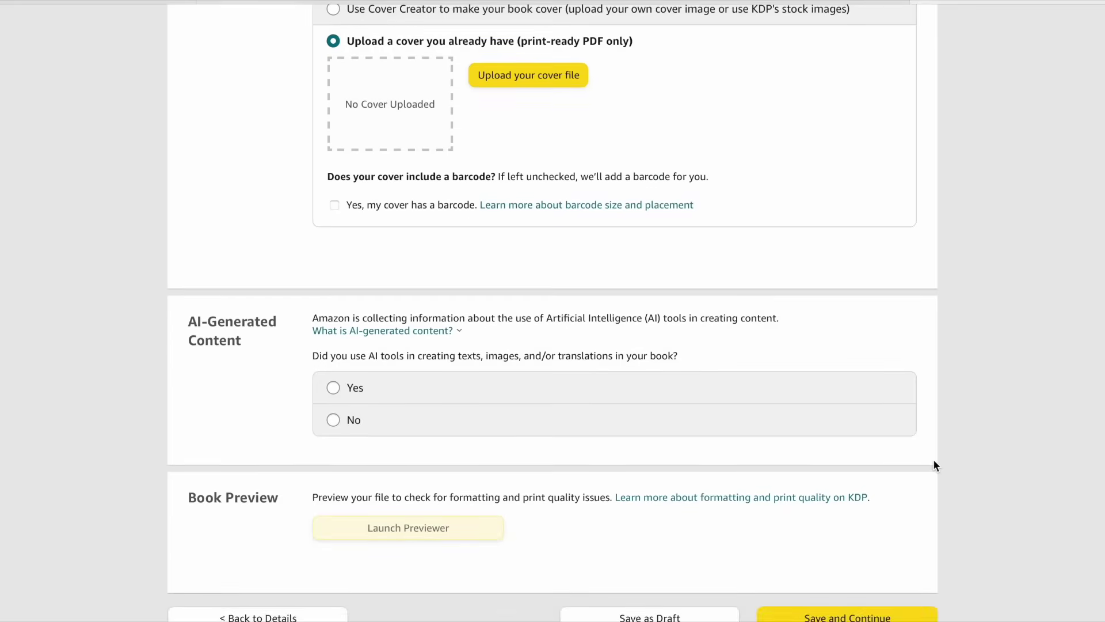
Step: Answer Yes to the use of AI tools in the book and set AI-generated texts to None
scroll(933, 458, down, 2)
scroll(933, 465, down, 1)
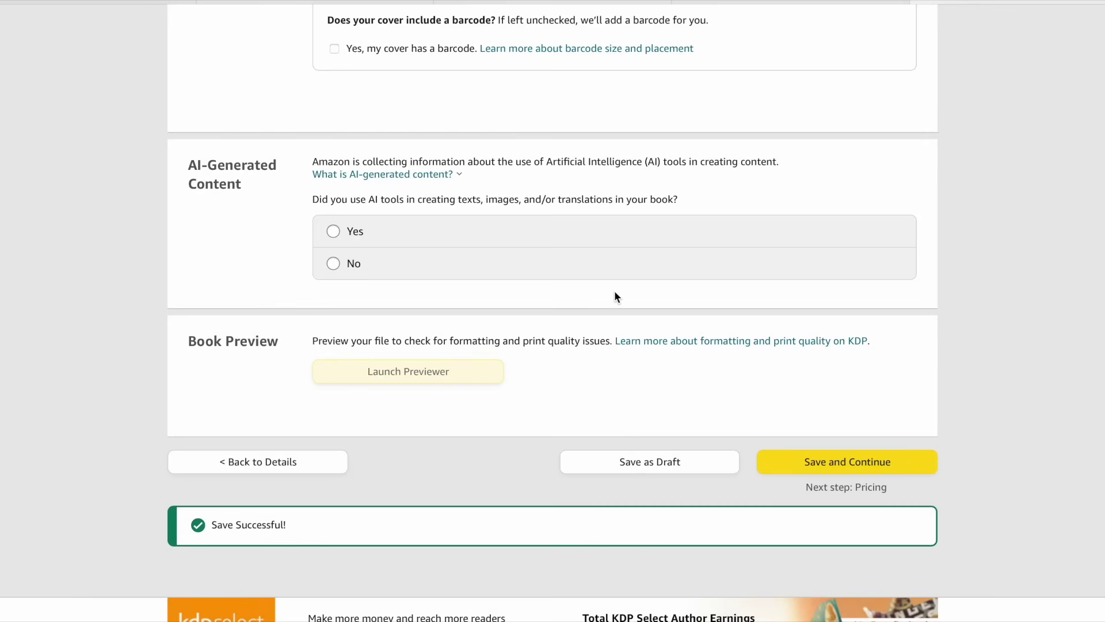
click(334, 232)
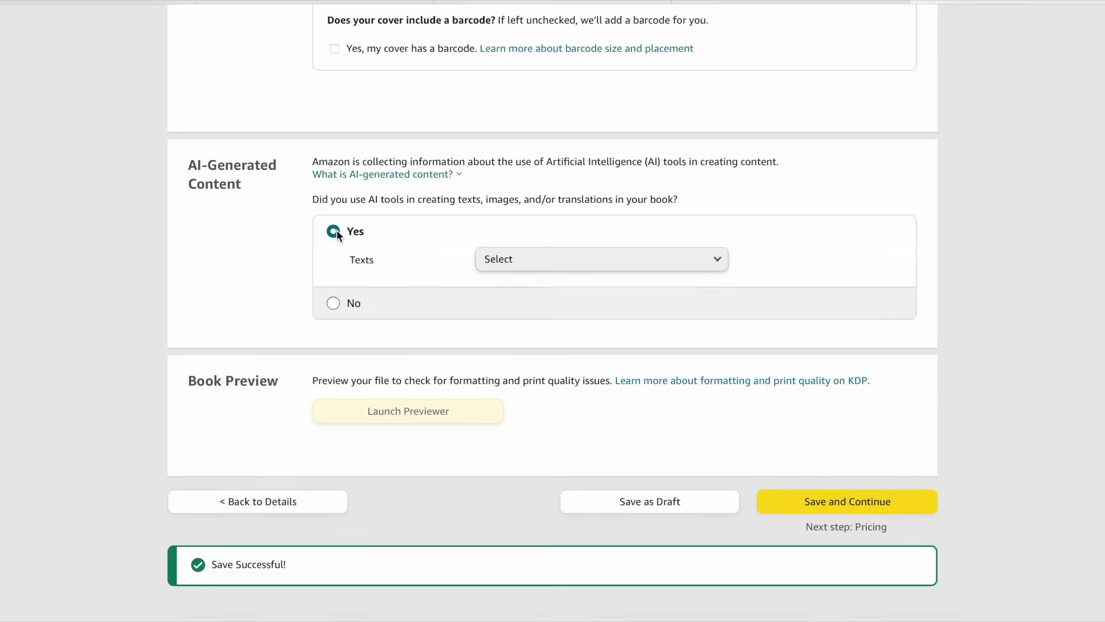
click(519, 260)
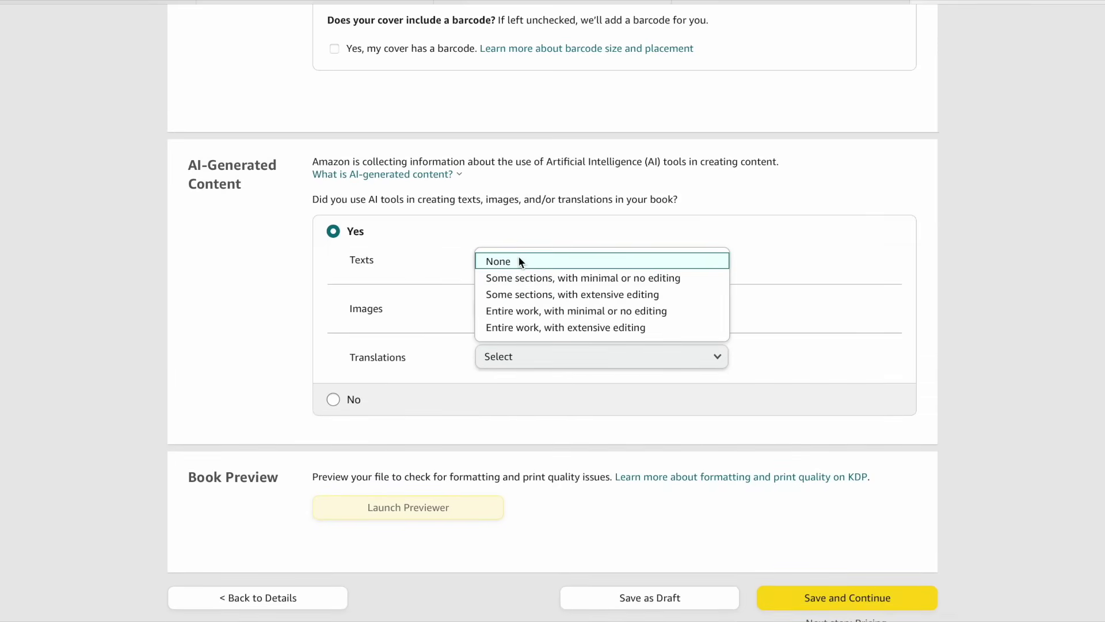
click(400, 280)
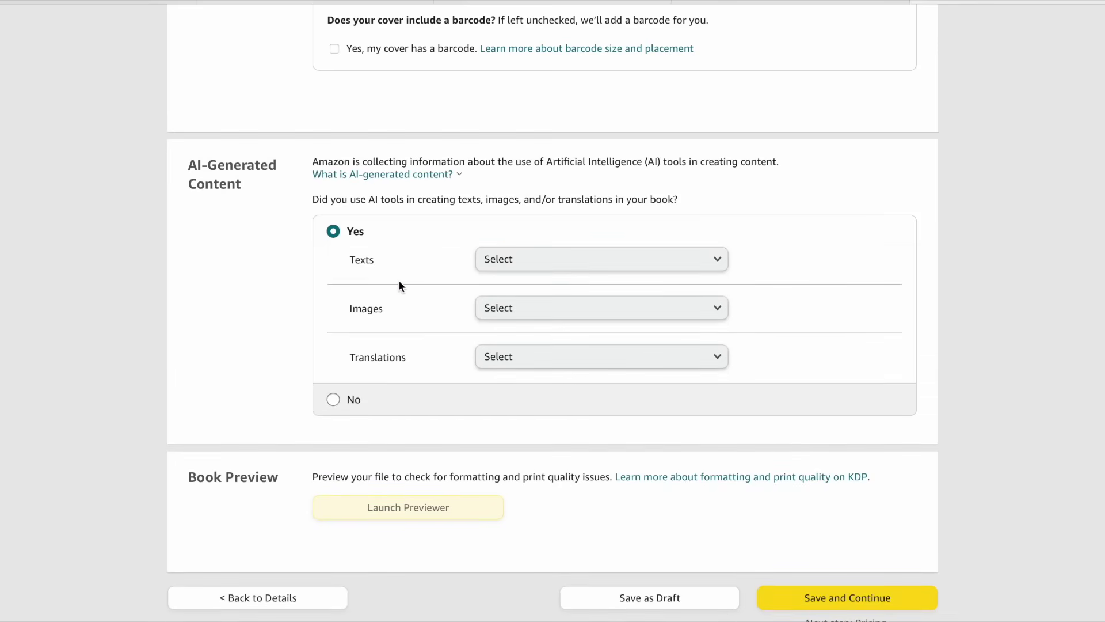
click(535, 270)
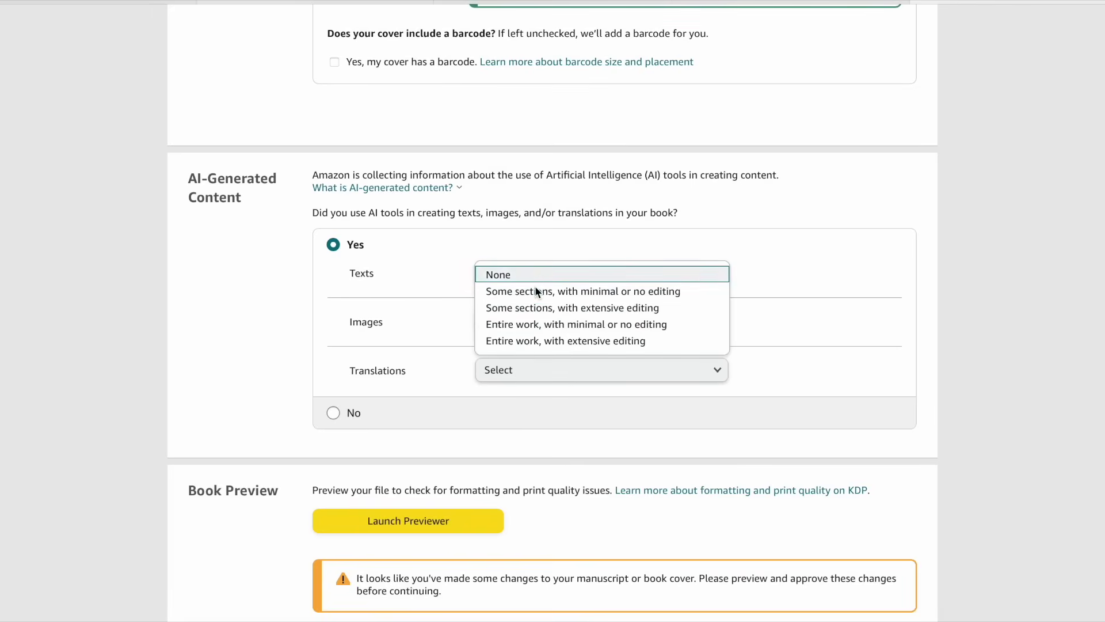
click(537, 275)
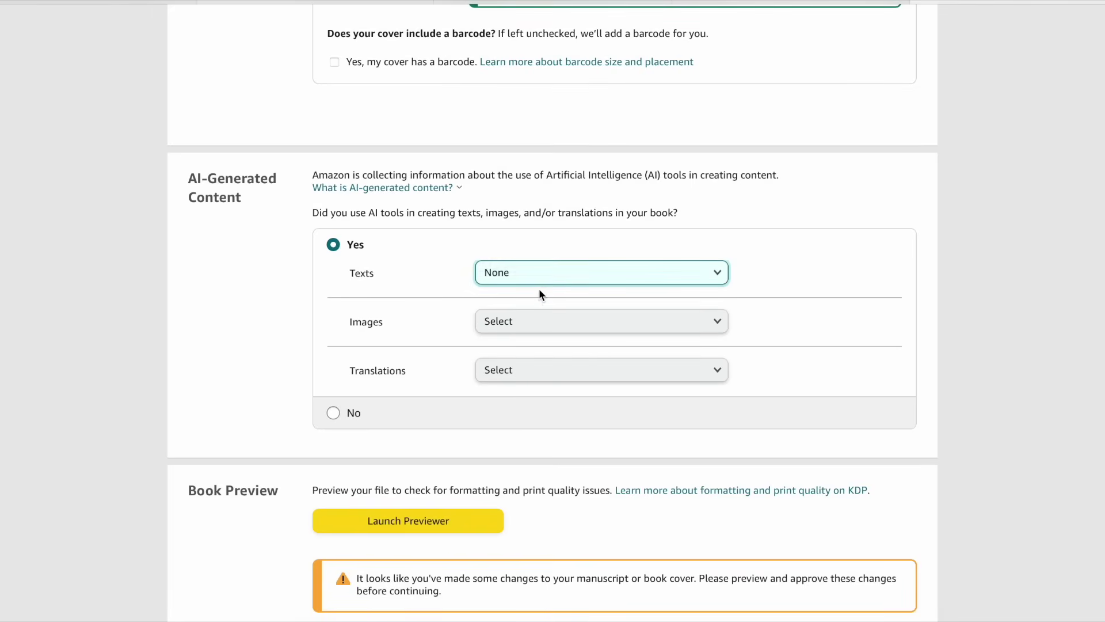
Step: Declare many AI-generated images with minimal or no editing, made with ChatGPT, and set AI translations to None
click(537, 321)
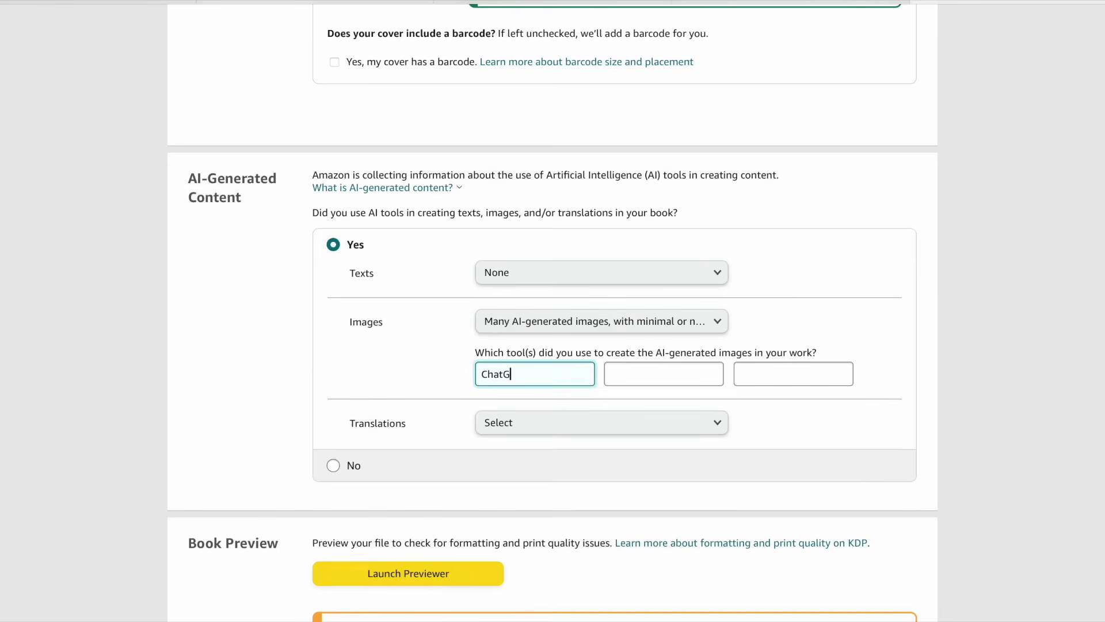
text(PT)
scroll(544, 316, down, 2)
click(544, 316)
click(544, 316)
scroll(509, 364, down, 3)
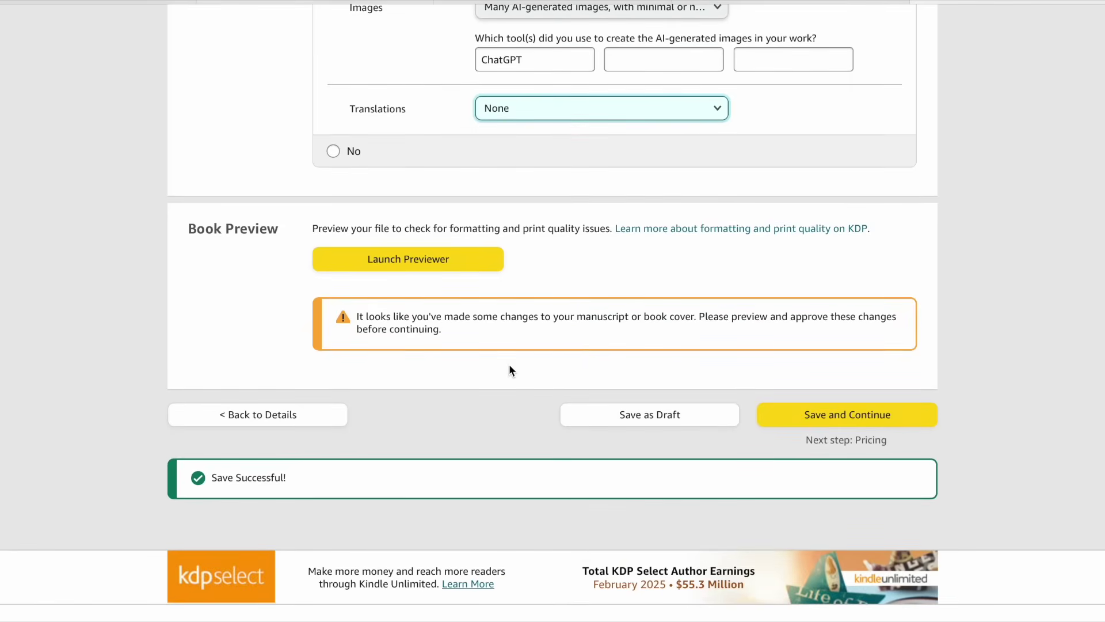
Step: Launch the book preview, check the cover and interior spreads through pages 12-13, and exit the previewer
click(461, 257)
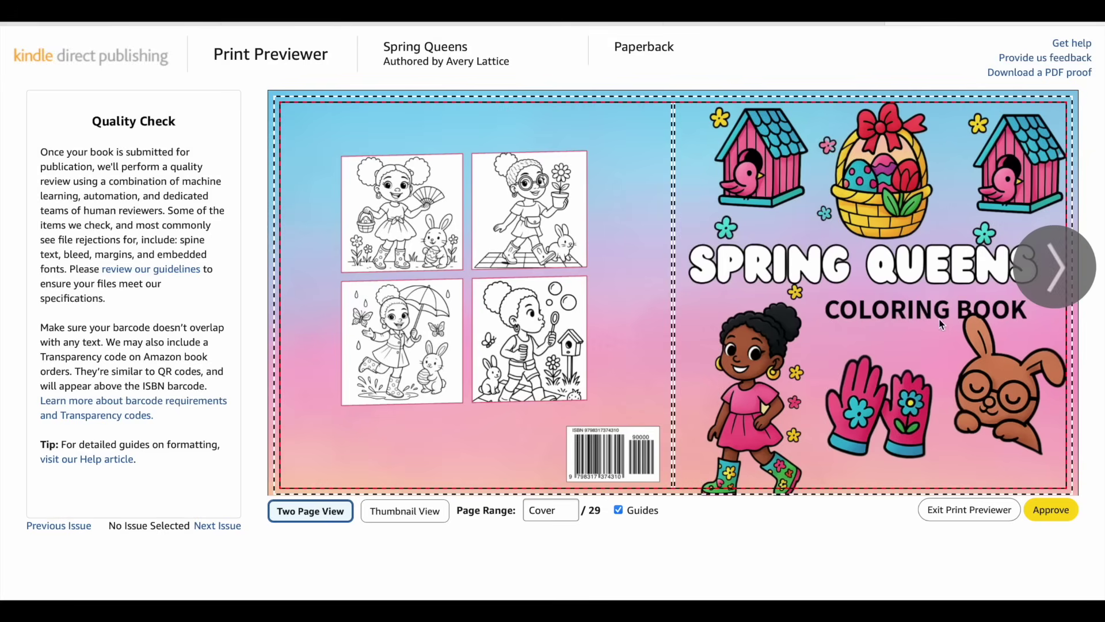
mouse_move(788, 389)
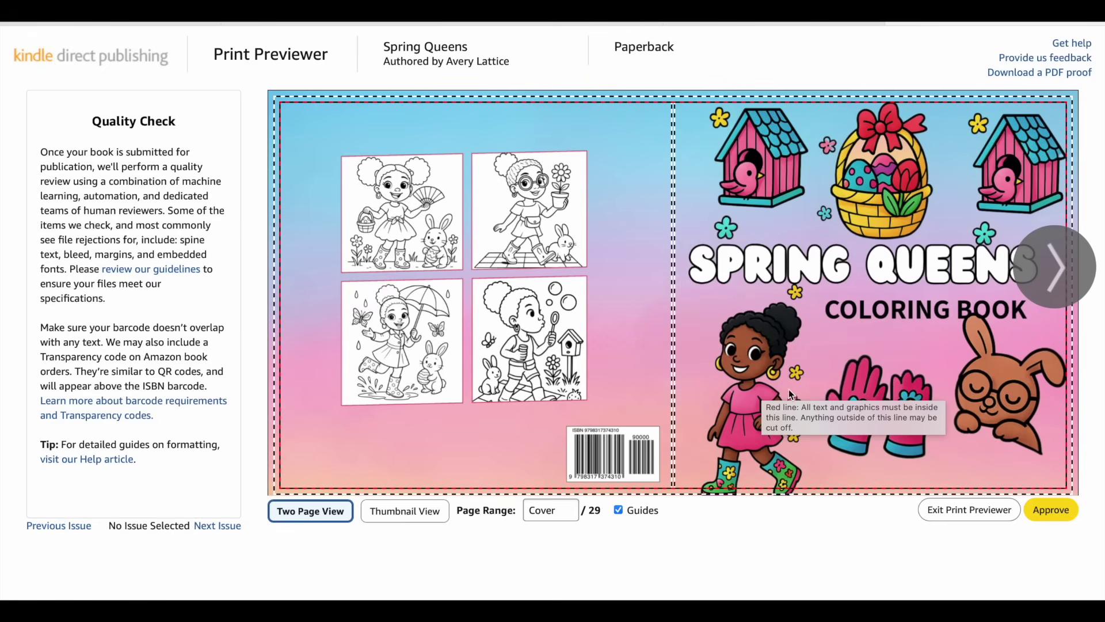
click(1048, 274)
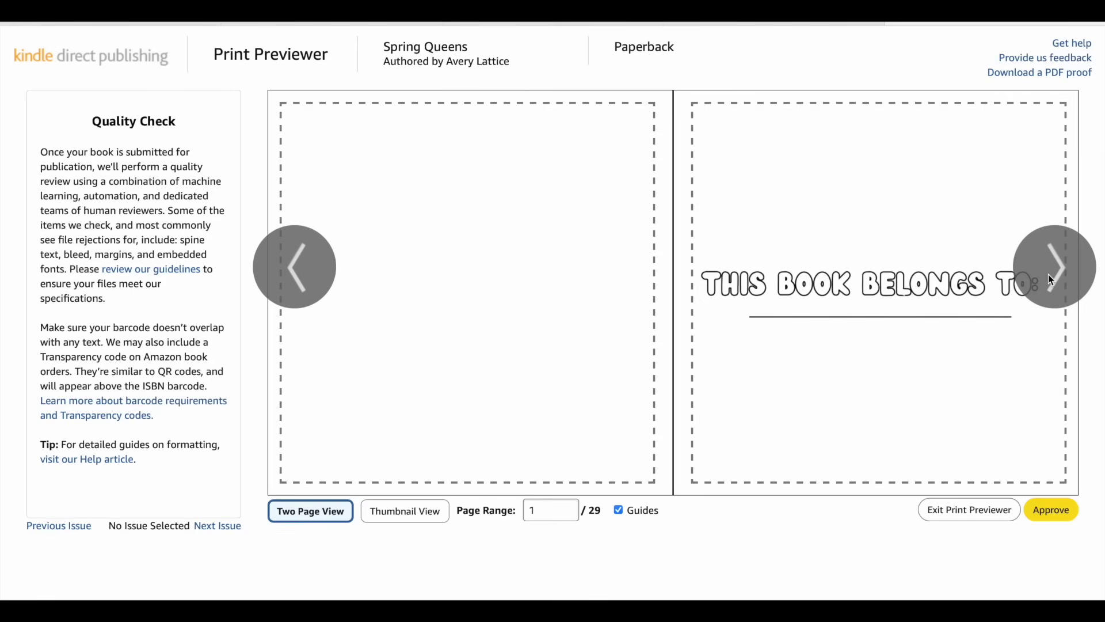
click(1048, 273)
click(1048, 274)
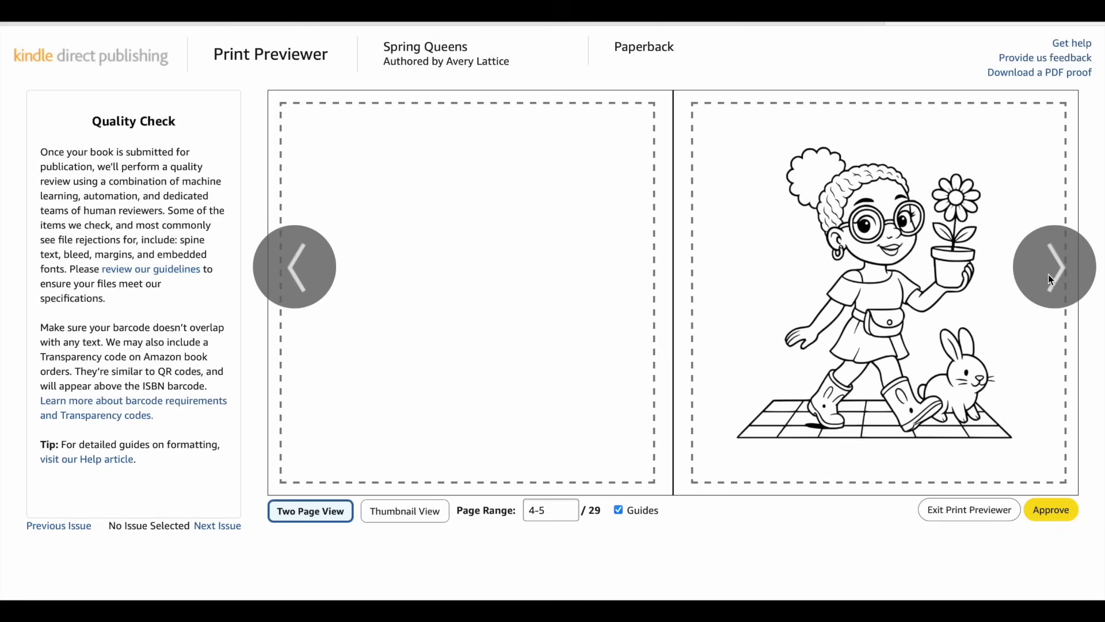
click(1048, 274)
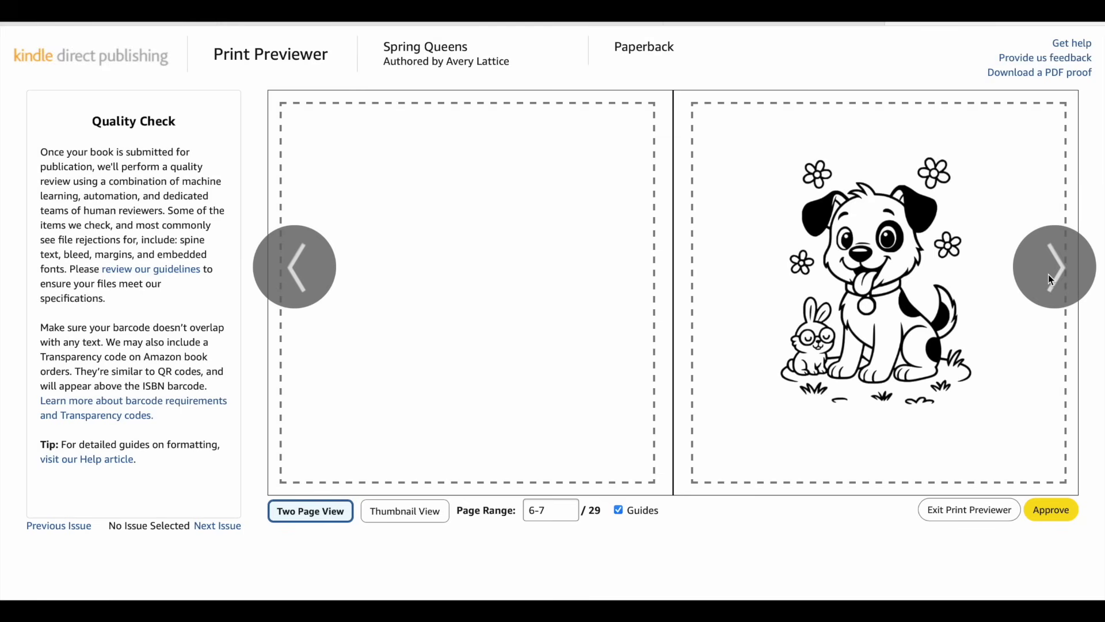
click(1048, 274)
click(1048, 275)
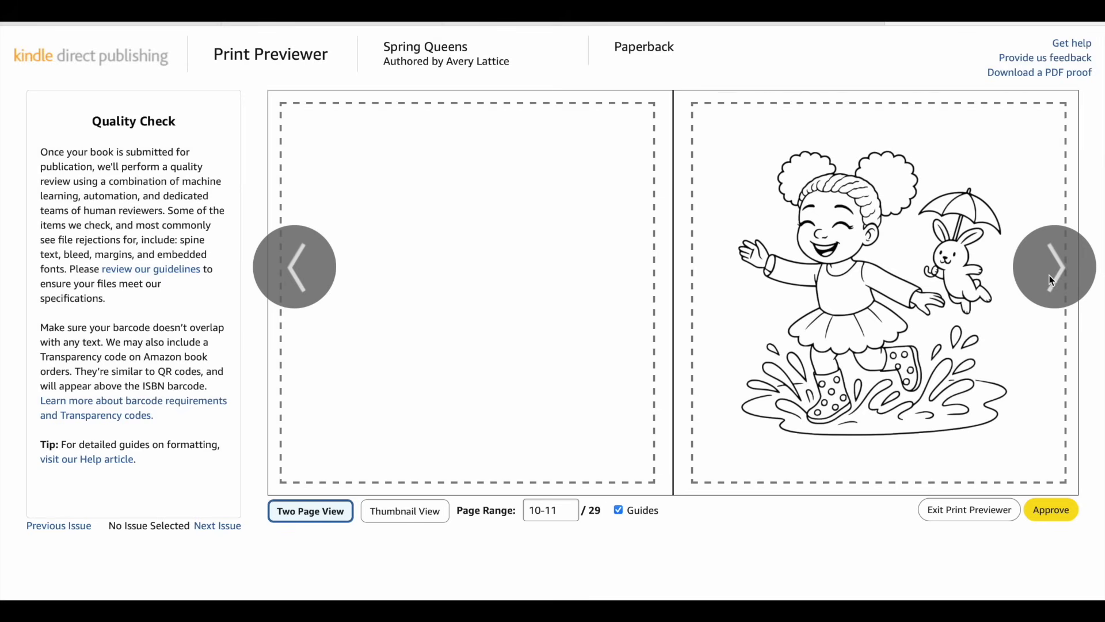
click(1052, 281)
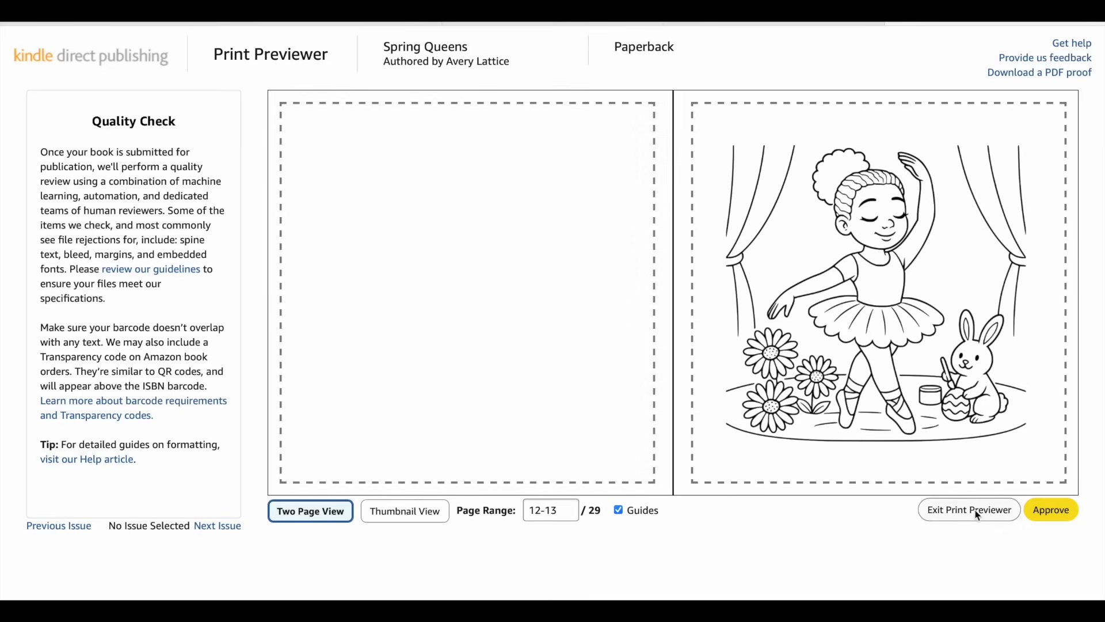
click(975, 515)
Step: Set the paperback's Amazon.com list price to $8.99 as the base for all marketplaces
scroll(841, 452, down, 5)
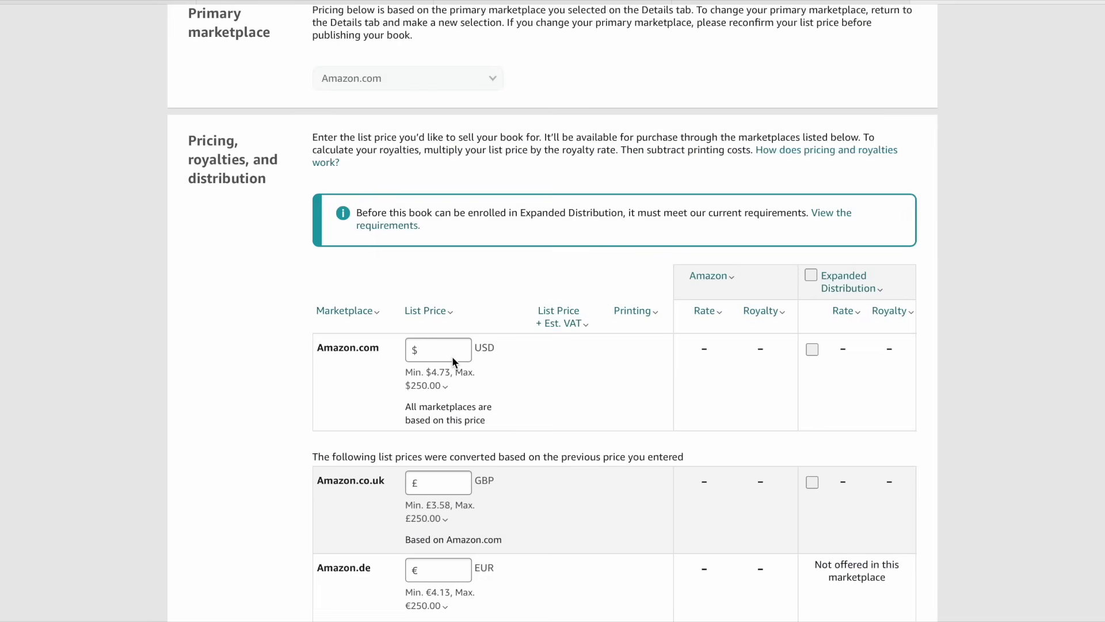
click(450, 359)
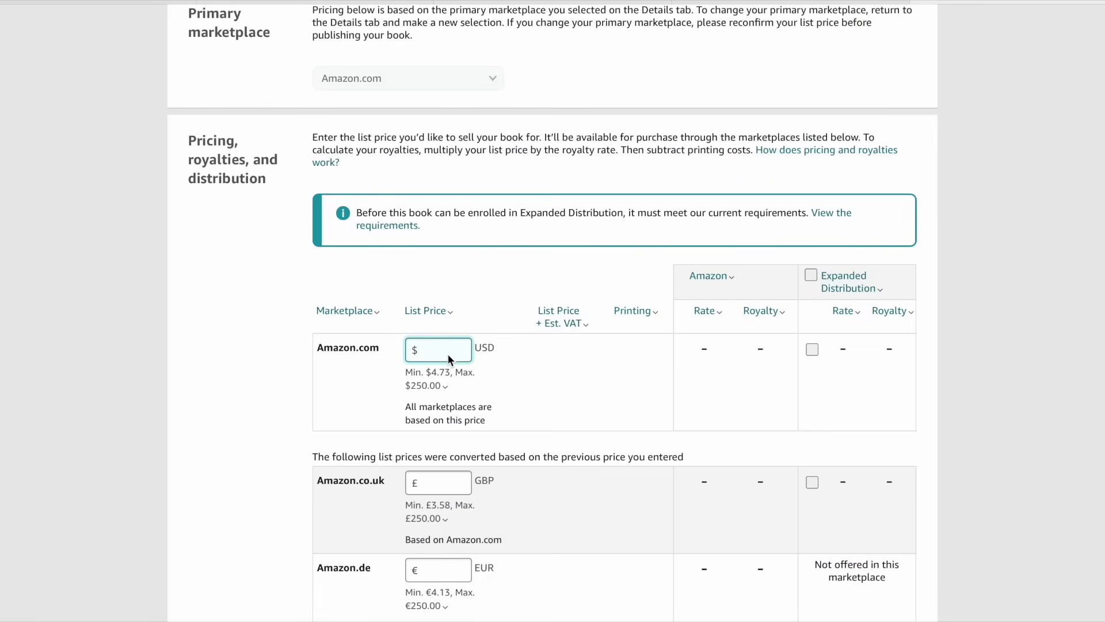
text(8.99)
click(560, 356)
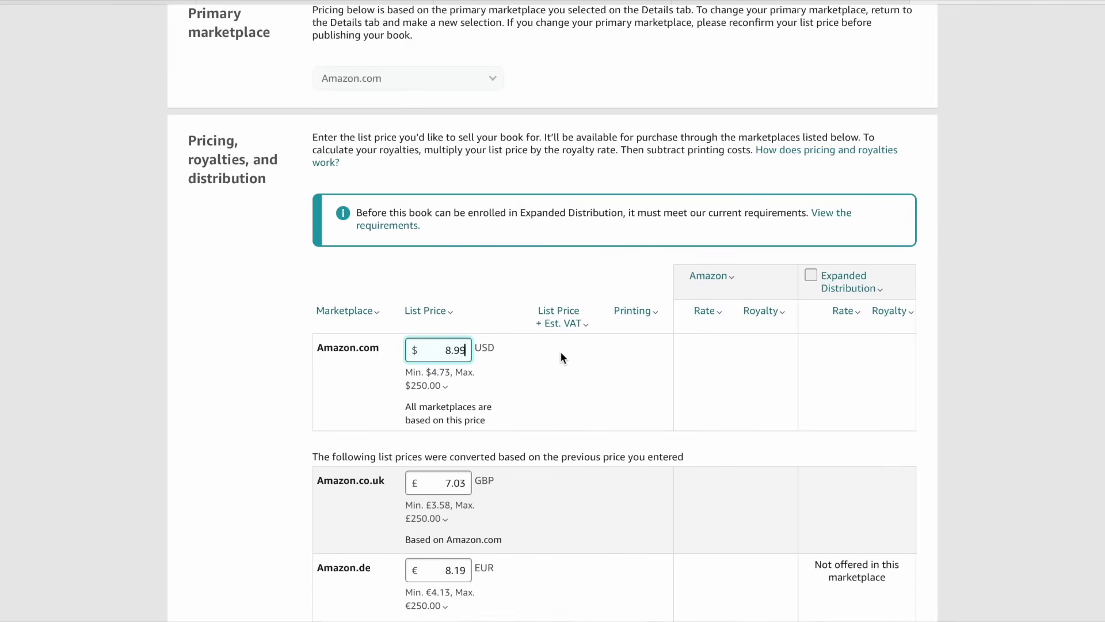
Step: Try an Amazon.com list price of $7.99 to compare the royalty
key(BackSpace)
key(BackSpace)
key(BackSpace)
key(BackSpace)
text(7.99)
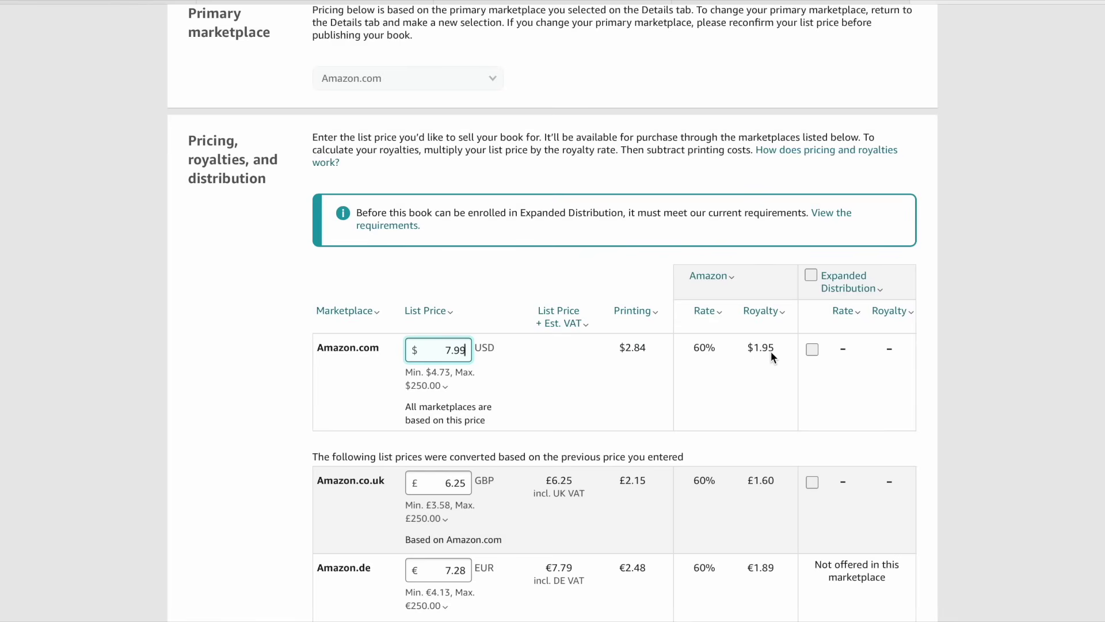
Step: Return the Amazon.com list price to $8.99 and check its royalty
key(BackSpace)
key(BackSpace)
key(BackSpace)
text(8)
key(BackSpace)
key(BackSpace)
text(8.99)
drag(744, 346, 782, 347)
click(974, 420)
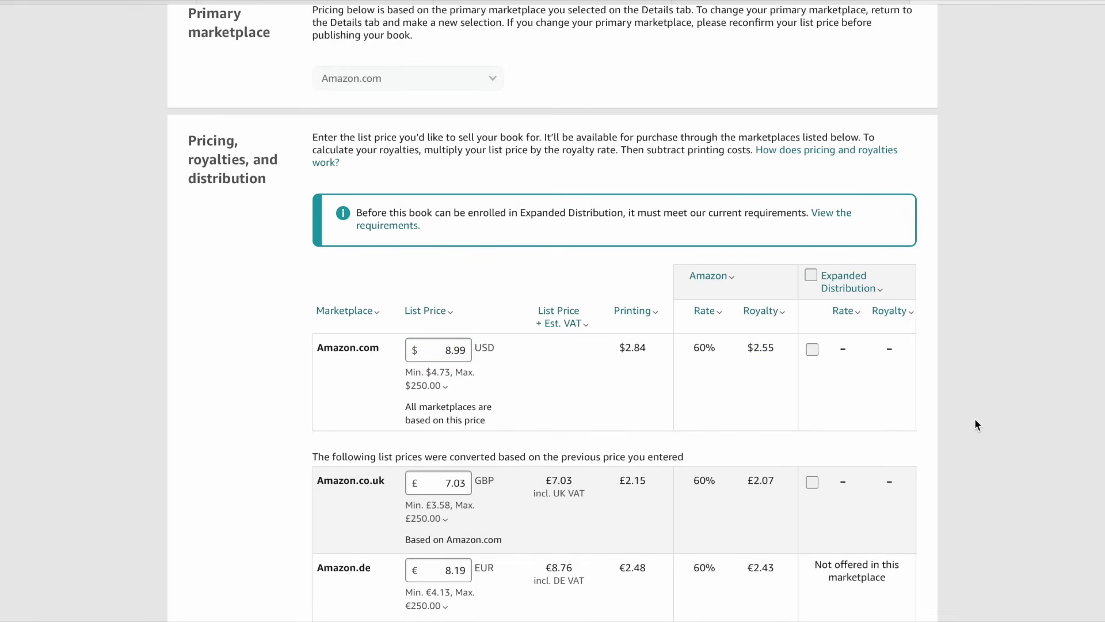
Step: Review the converted list prices and royalties of the other marketplaces, down to the terms and book proof sections
scroll(975, 420, down, 4)
scroll(975, 420, down, 4)
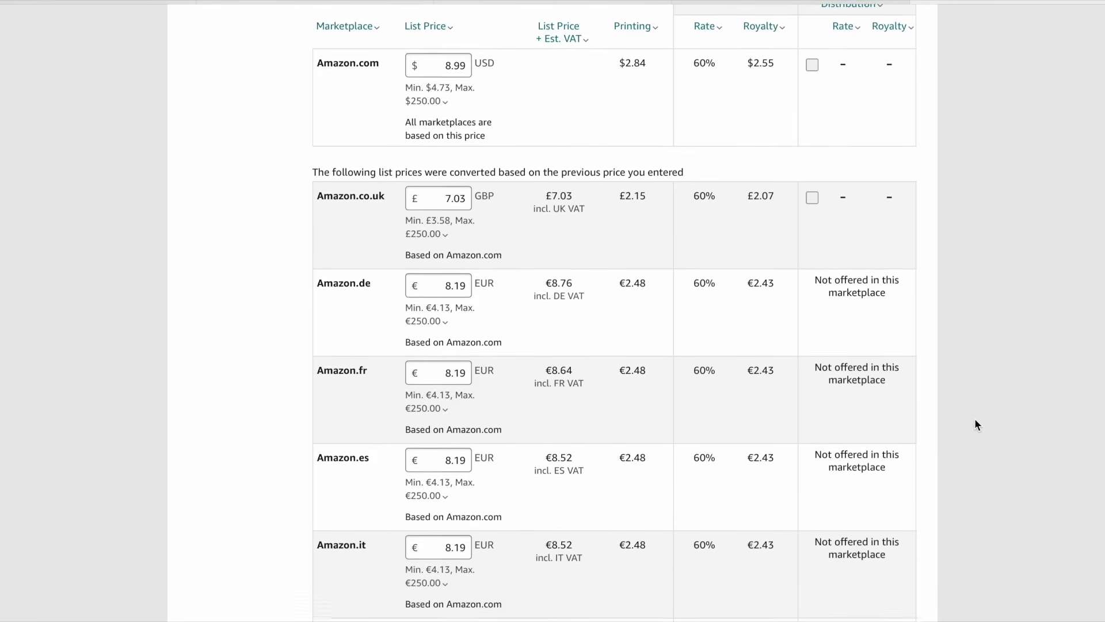
scroll(975, 419, down, 4)
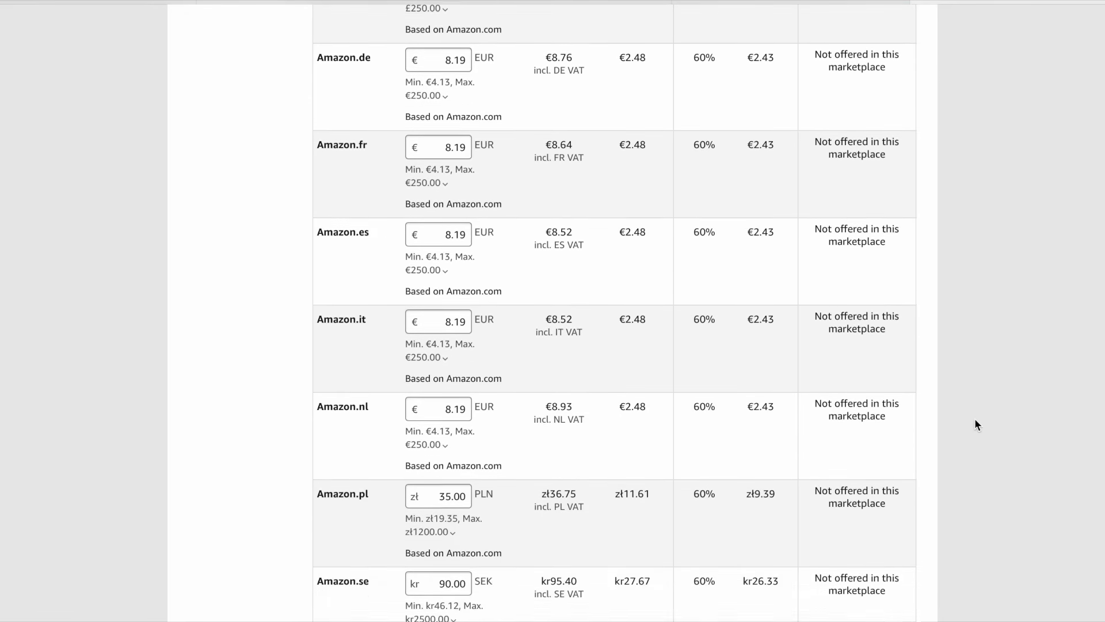
scroll(975, 420, down, 4)
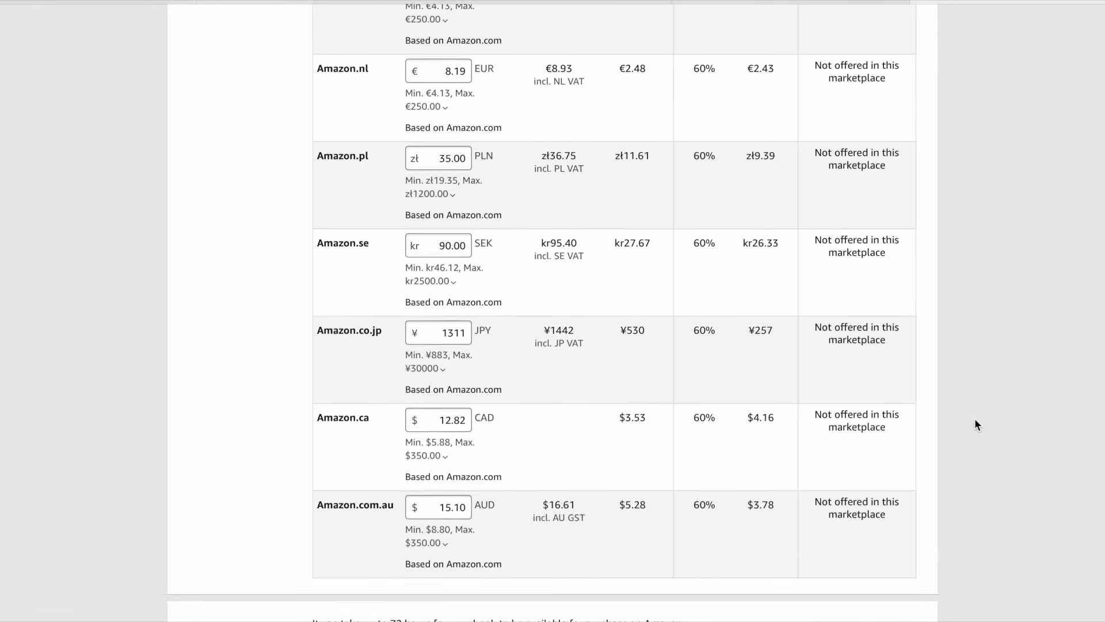
scroll(975, 424, down, 1)
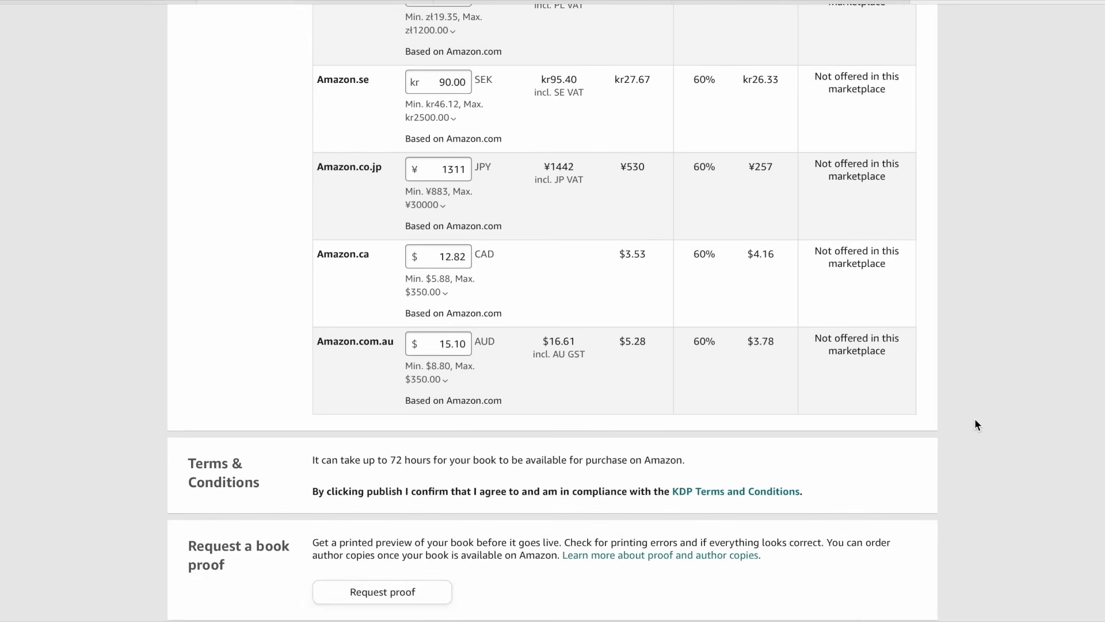
scroll(974, 424, down, 1)
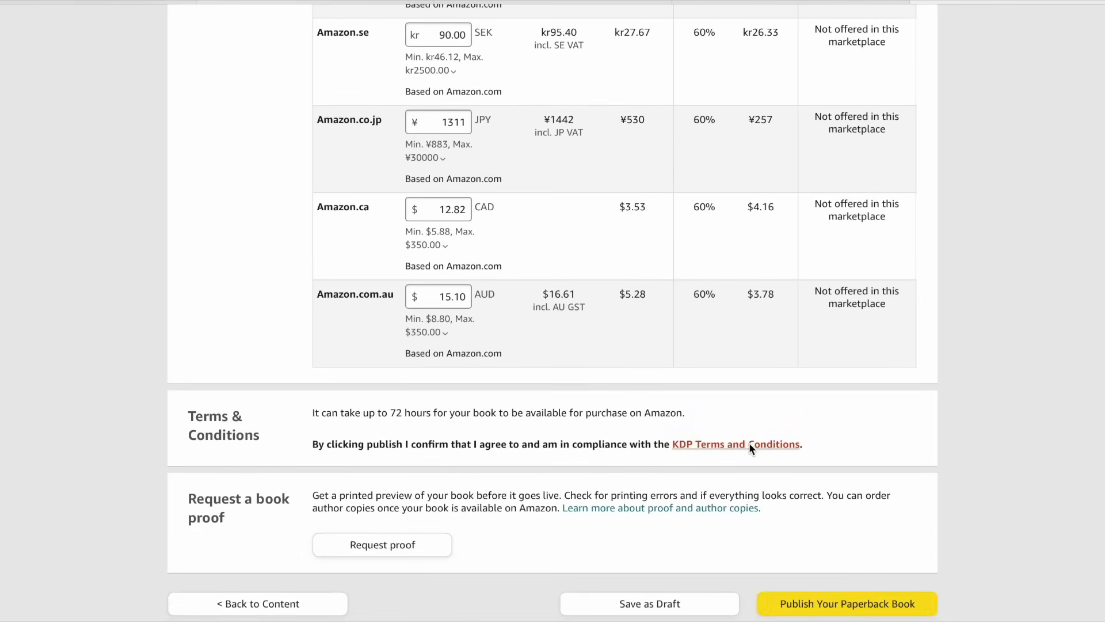
scroll(685, 512, down, 1)
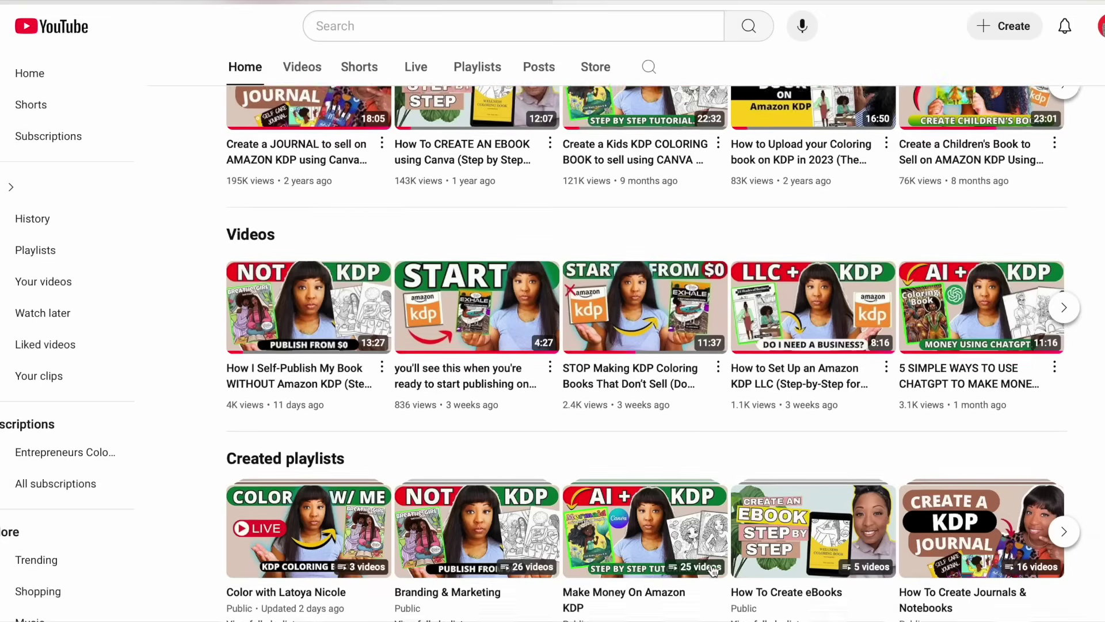
scroll(713, 570, down, 2)
scroll(713, 570, down, 5)
scroll(713, 570, up, 7)
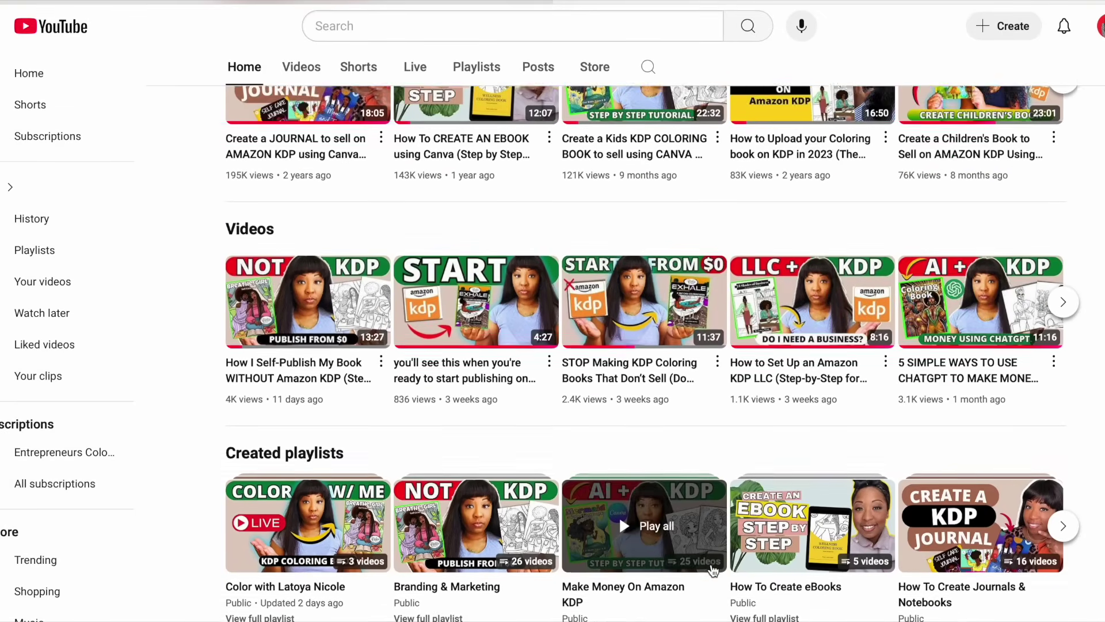